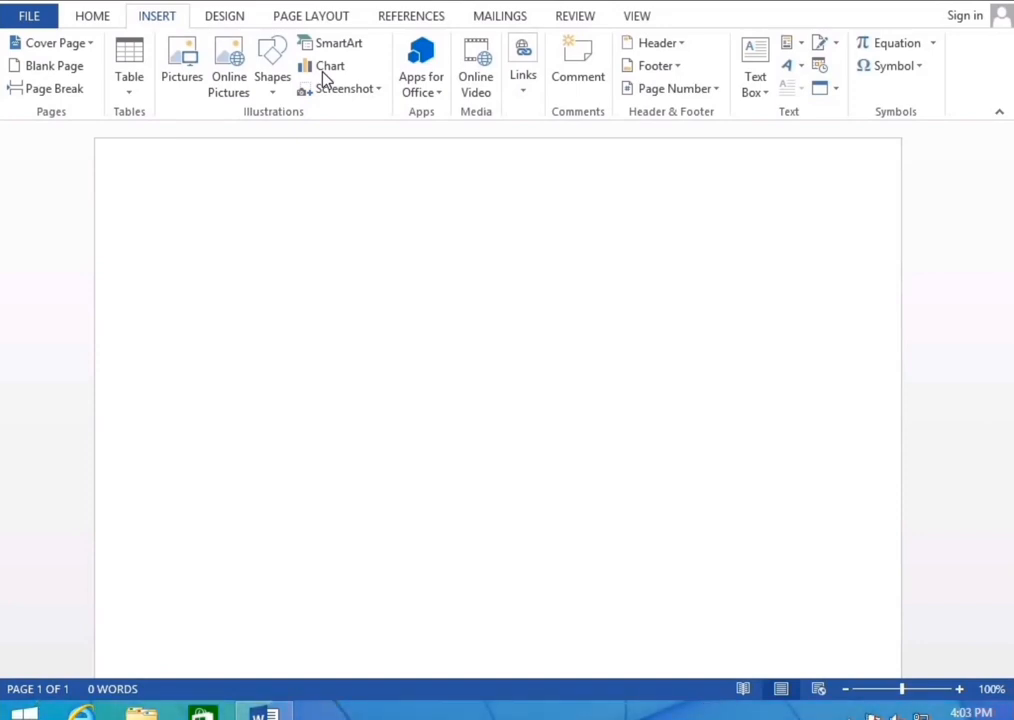
Generate sample text with =rand(), paste two extra copies, and scroll back to the top
{"action": "left_click", "coordinate": [525, 98]}
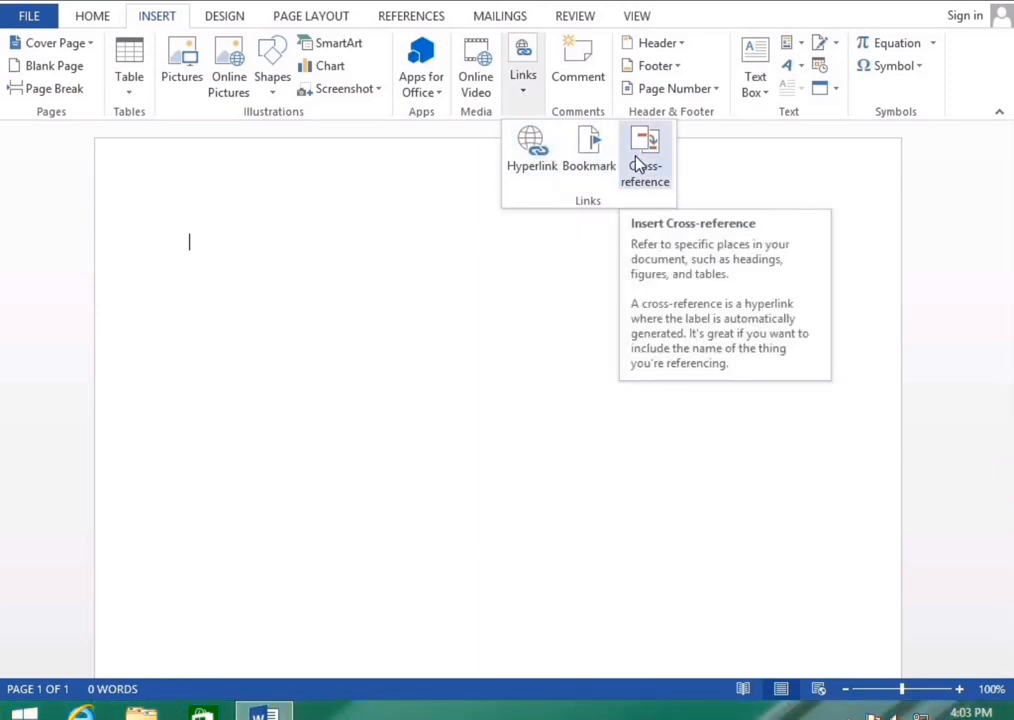
{"action": "left_click", "coordinate": [271, 230]}
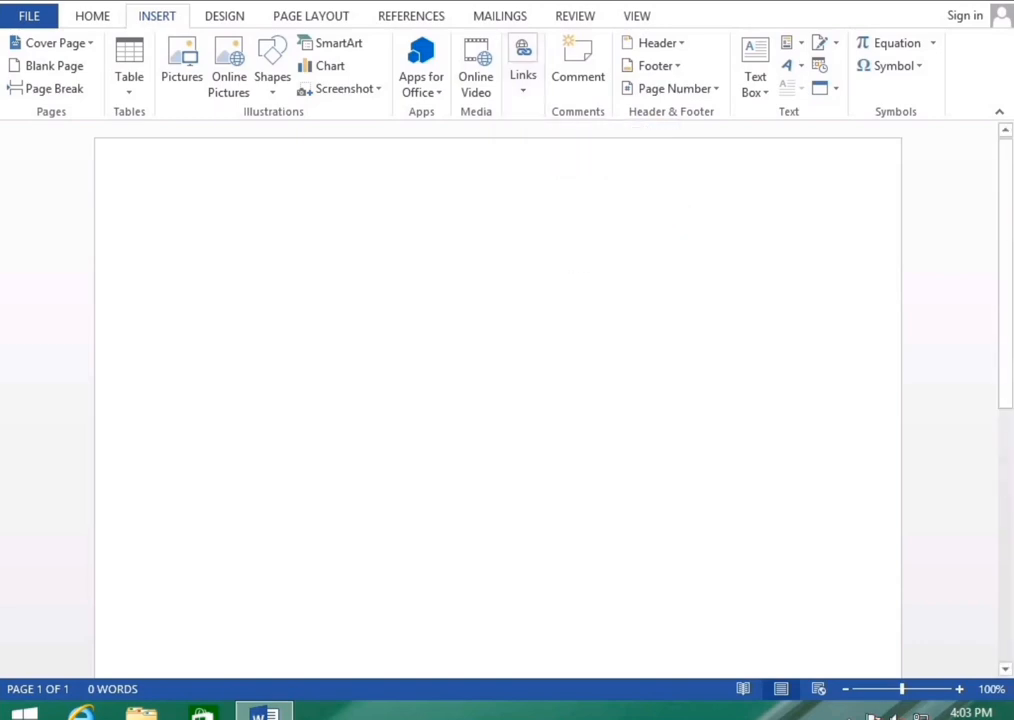
{"action": "type", "text": "=rand"}
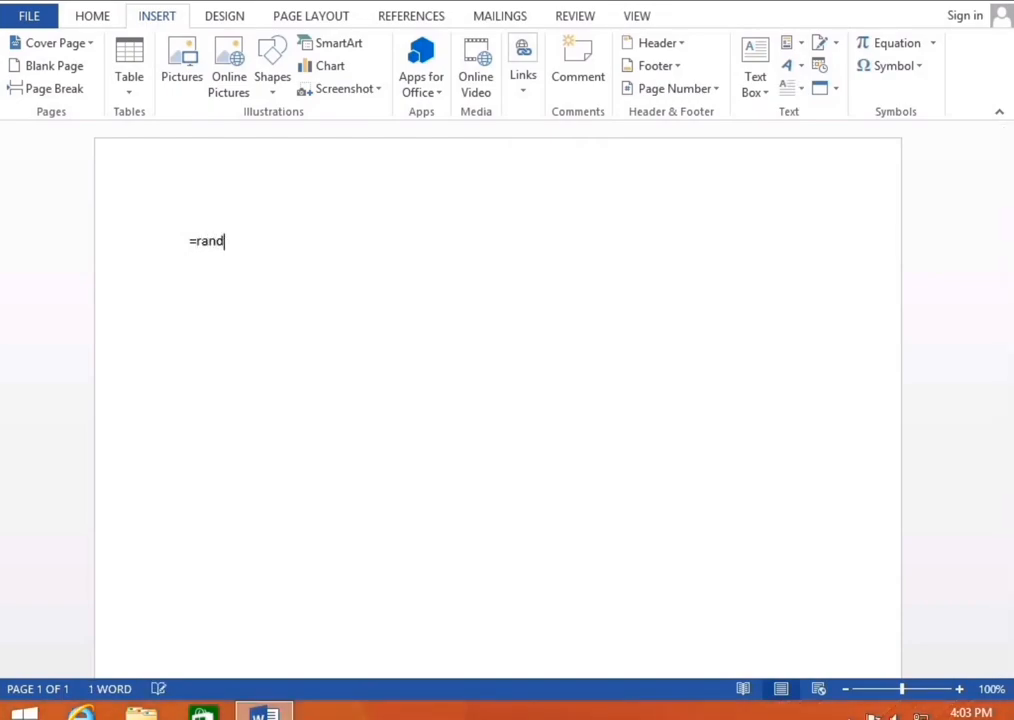
{"action": "type", "text": "()"}
{"action": "key", "text": "Return"}
{"action": "key", "text": "ctrl+v"}
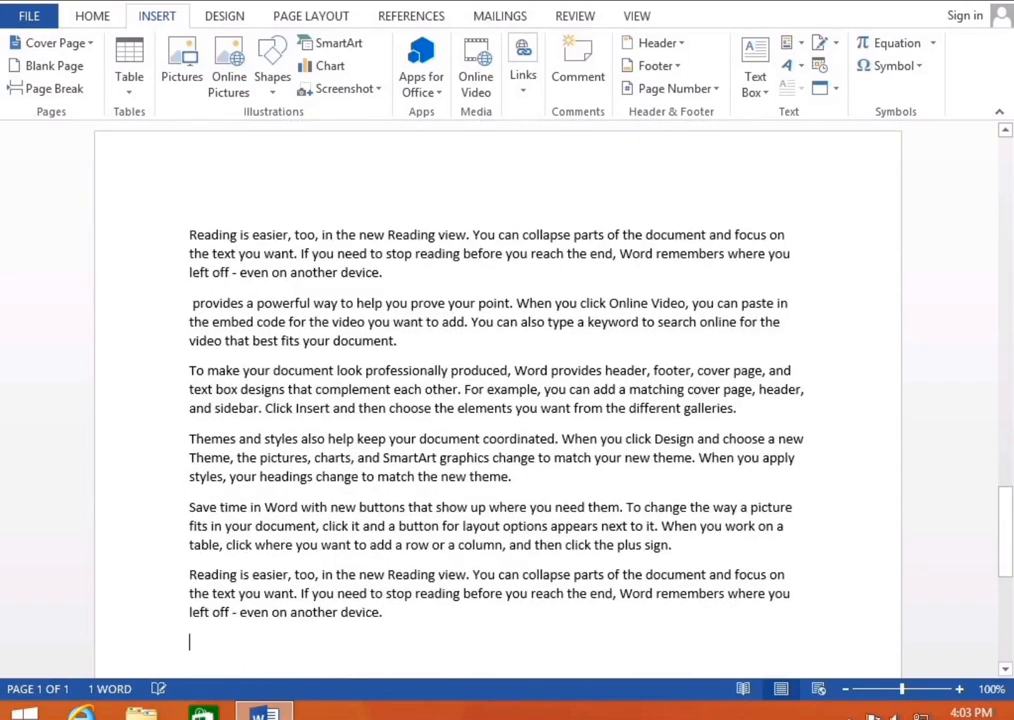
{"action": "key", "text": "ctrl+v"}
{"action": "key", "text": "ctrl+v"}
{"action": "key", "text": "ctrl+v"}
{"action": "type", "text": "provides a powerful way to help you prove your point. When you click Online Video, you can paste in the embed code for the video you want to add. You can also type a keyword to search online for the video that best fits your document. To make your document look professionally produced, Word provides header, footer, cover page, and text box designs that complement each other. For example, you can add a matching cover page, header, and sidebar. Click Insert and then choose the elements you want from the different galleries. Themes and styles also help keep your document coordinated. When you click Design and choose a new Theme, the pictures, charts, and SmartArt graphics change to match your new theme. When you apply styles, your headings change to match the new theme. Save time in Word with new buttons that show up where you need them. To change the way a picture fits in your document, click it and a button for layout options appears next to it. When you work on a table, click where you want to add a row or a column, and then click the plus sign. Reading is easier, too, in the new Reading view. You can collapse parts of the document and focus on the text you want. If you need to stop reading before you reach the end, Word remembers where you left off - even on another device."}
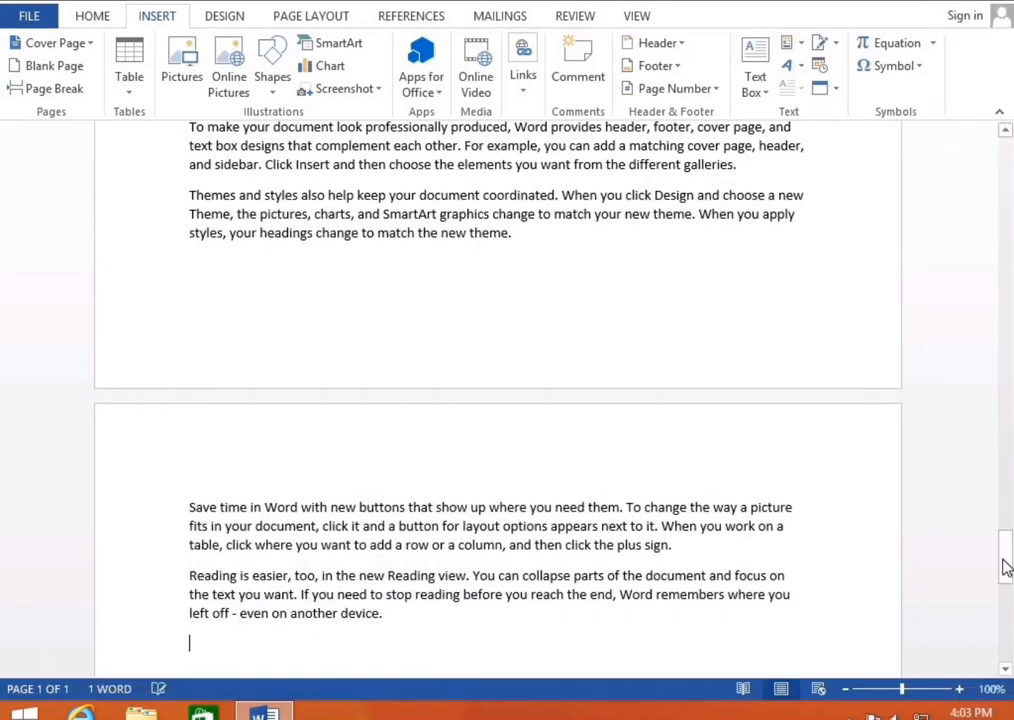
{"action": "left_click_drag", "start_coordinate": [1005, 560], "coordinate": [960, 62]}
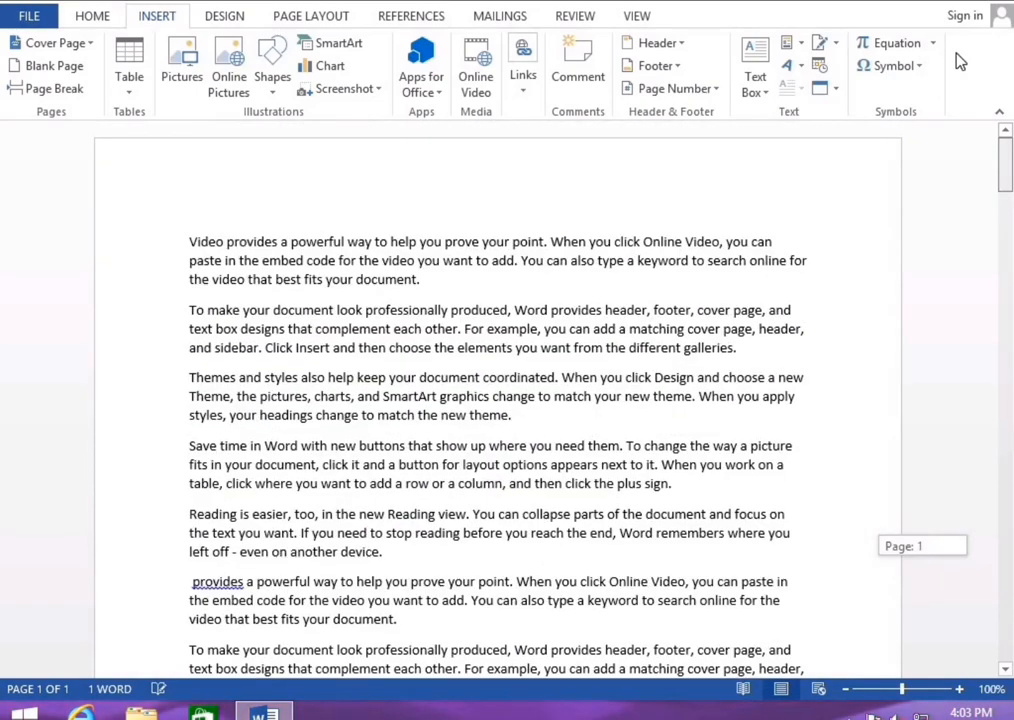
Link the GST SHEET workbook on Local Disk (D:) at the end of the first paragraph
{"action": "left_click", "coordinate": [519, 95]}
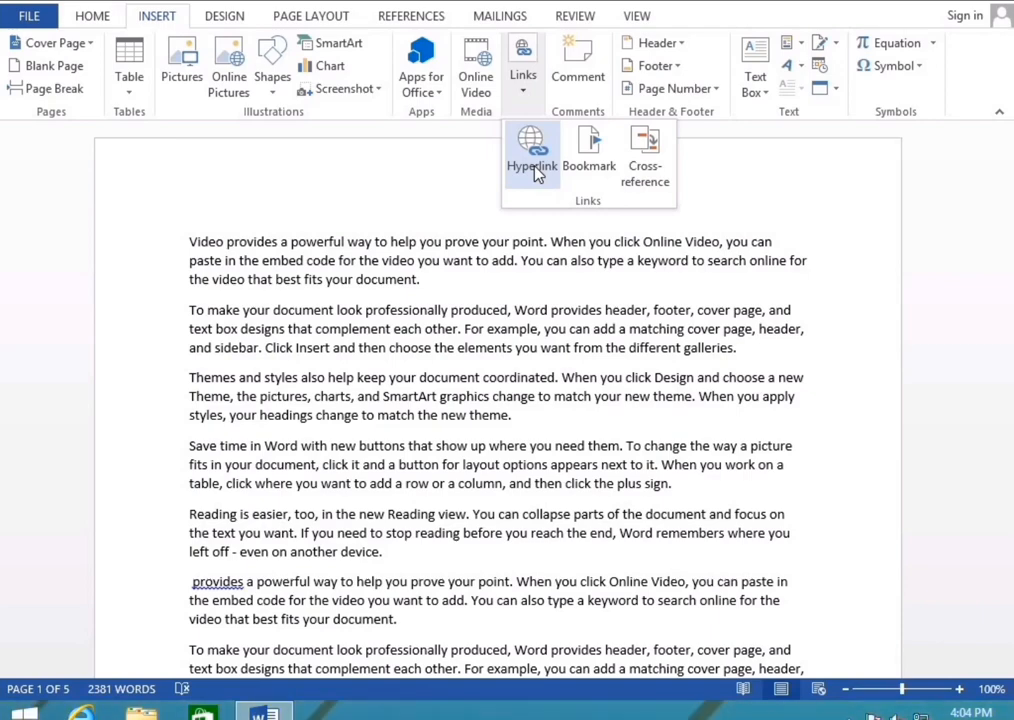
{"action": "left_click", "coordinate": [537, 172]}
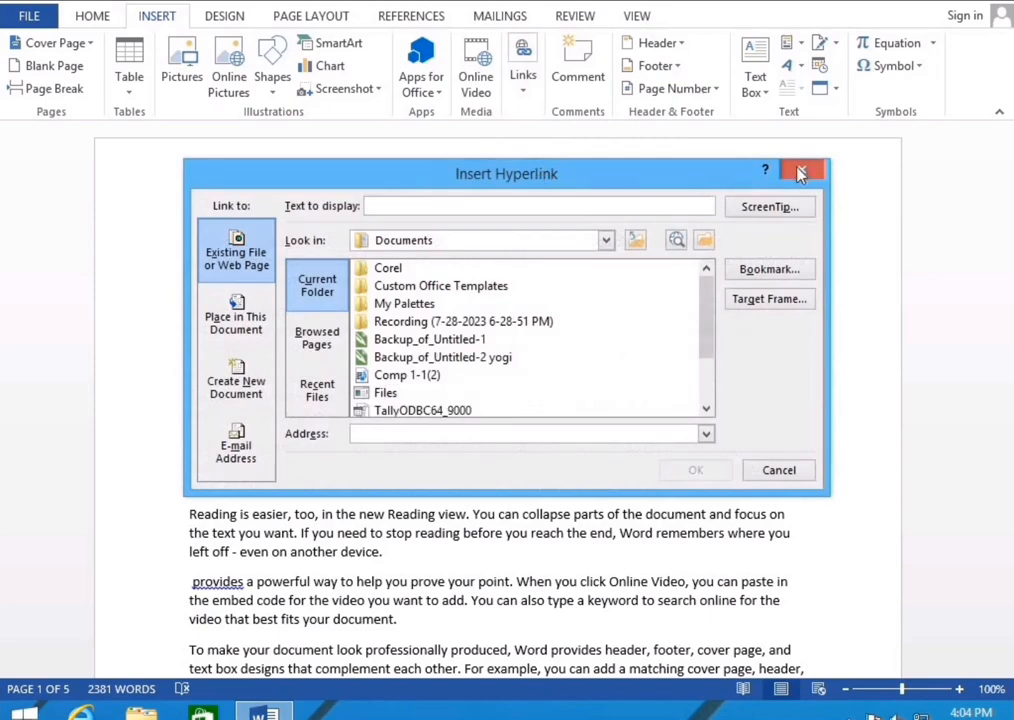
{"action": "key", "text": "Escape"}
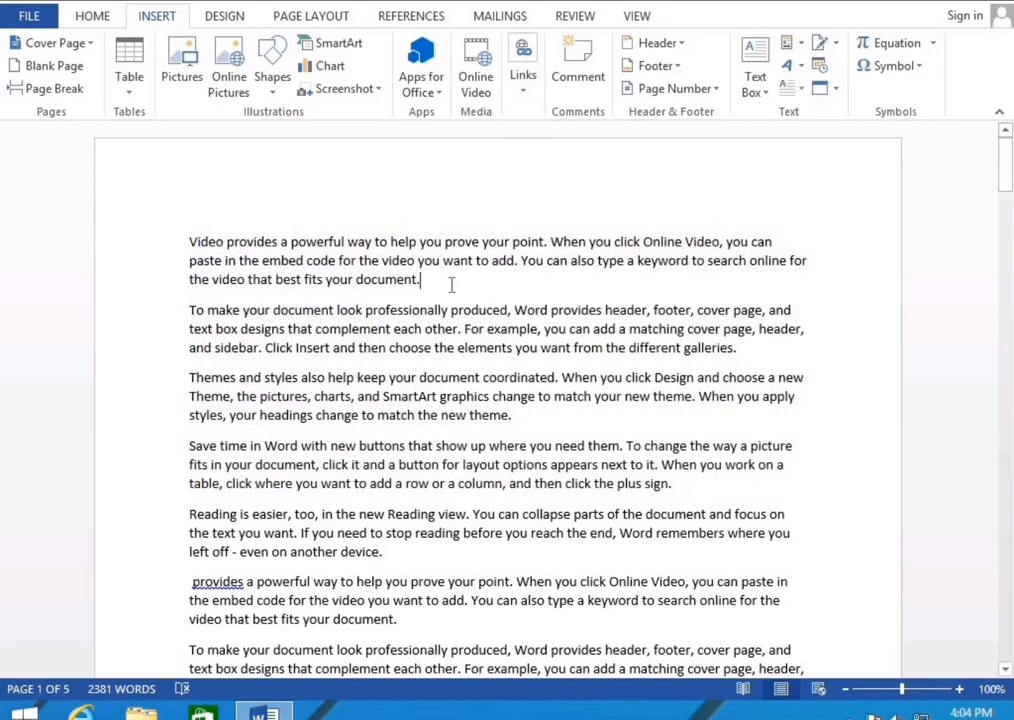
{"action": "left_click", "coordinate": [524, 97]}
{"action": "left_click", "coordinate": [531, 152]}
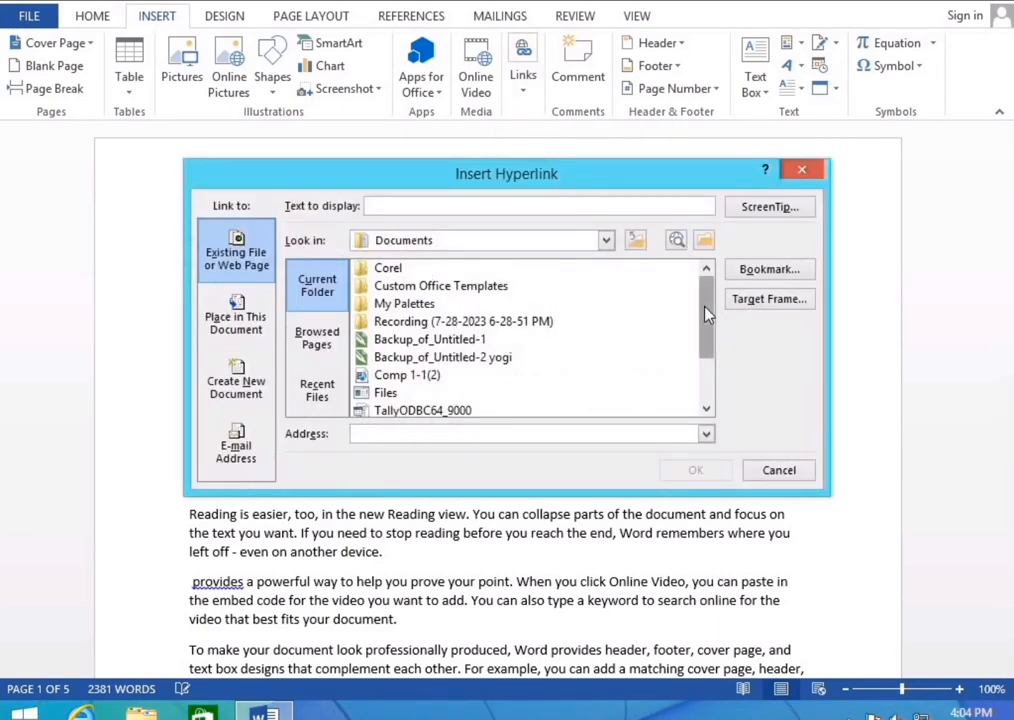
{"action": "mouse_move", "coordinate": [705, 310]}
{"action": "left_mouse_down"}
{"action": "mouse_move", "coordinate": [712, 362]}
{"action": "mouse_move", "coordinate": [710, 297]}
{"action": "left_mouse_up"}
{"action": "left_click", "coordinate": [712, 381]}
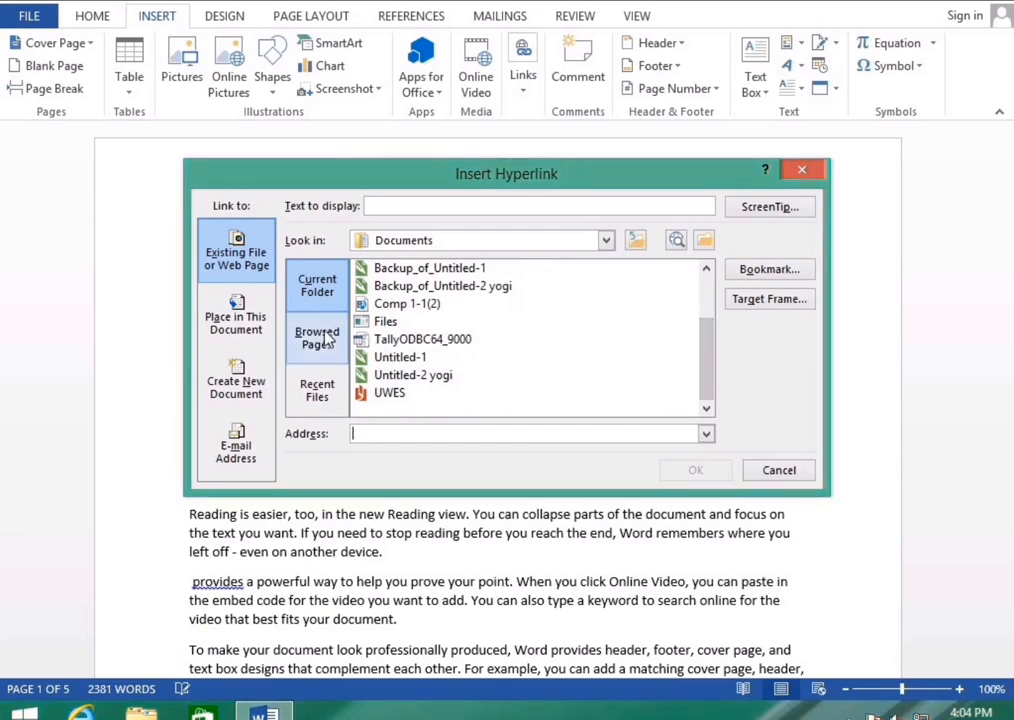
{"action": "left_click", "coordinate": [606, 241]}
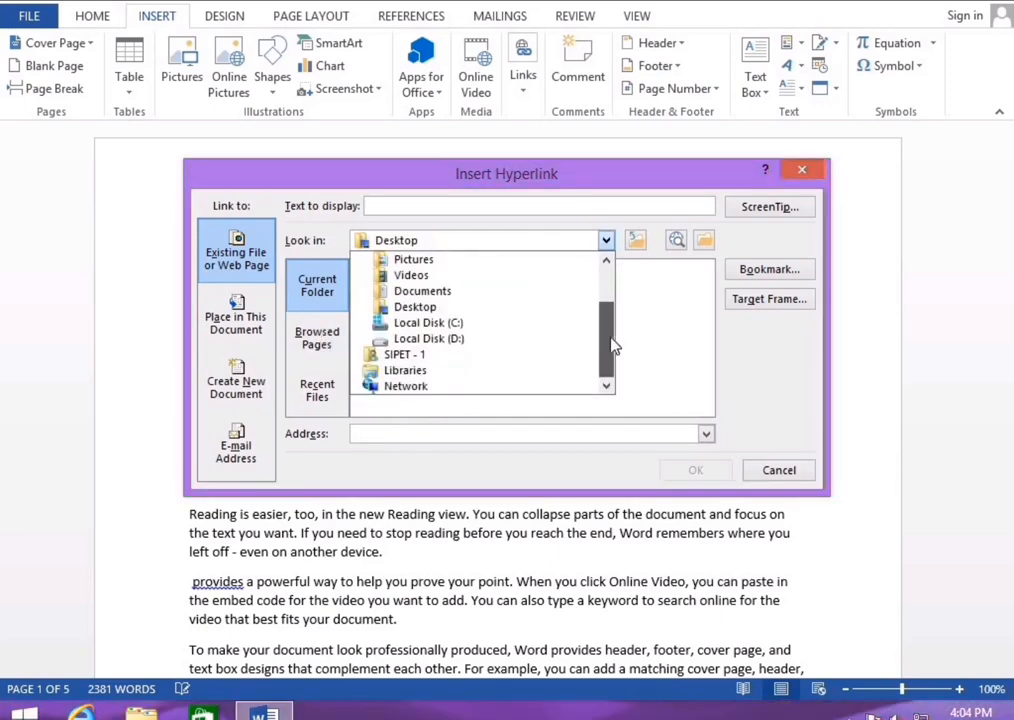
{"action": "left_click", "coordinate": [425, 339]}
{"action": "left_click_drag", "start_coordinate": [710, 306], "coordinate": [707, 356]}
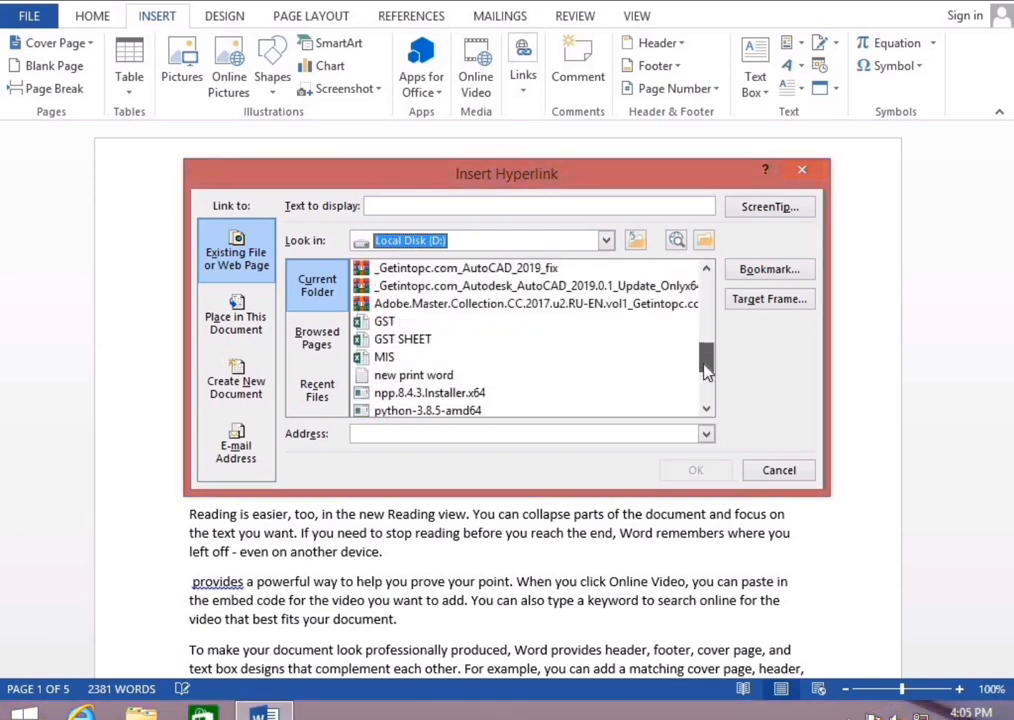
{"action": "left_click", "coordinate": [405, 340]}
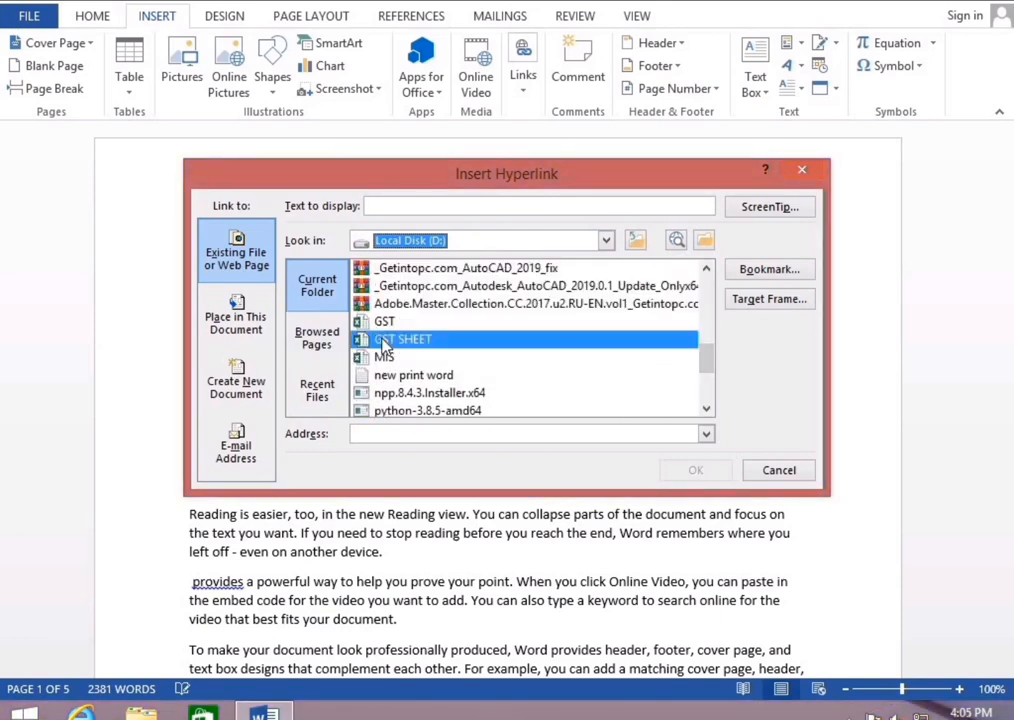
{"action": "left_click", "coordinate": [672, 472]}
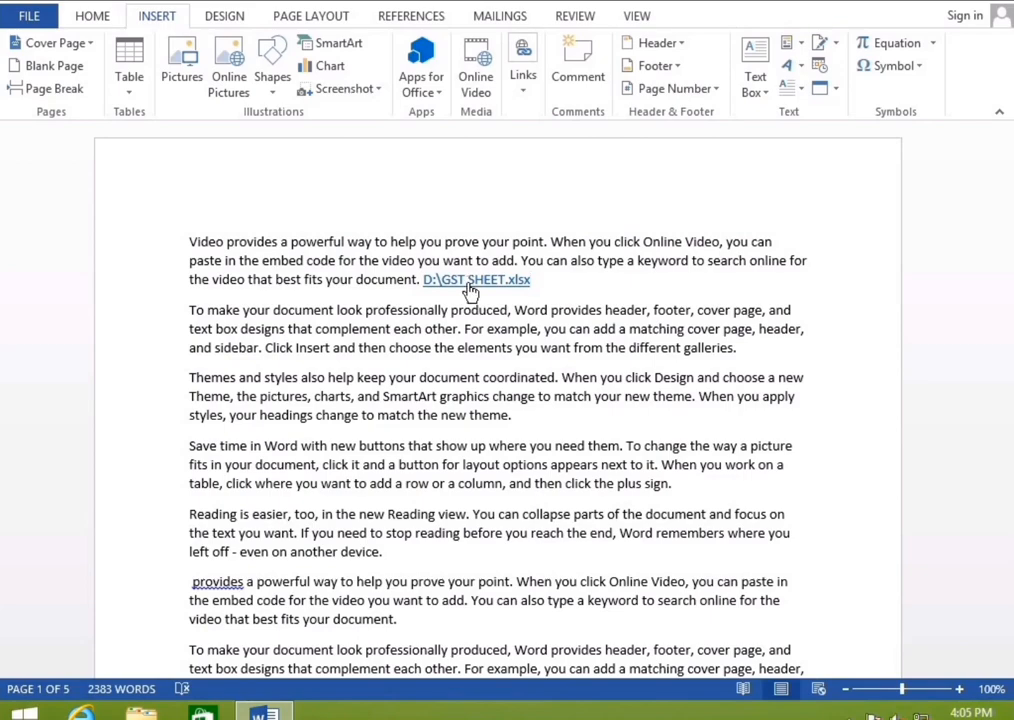
{"action": "left_click", "coordinate": [478, 284], "text": "ctrl"}
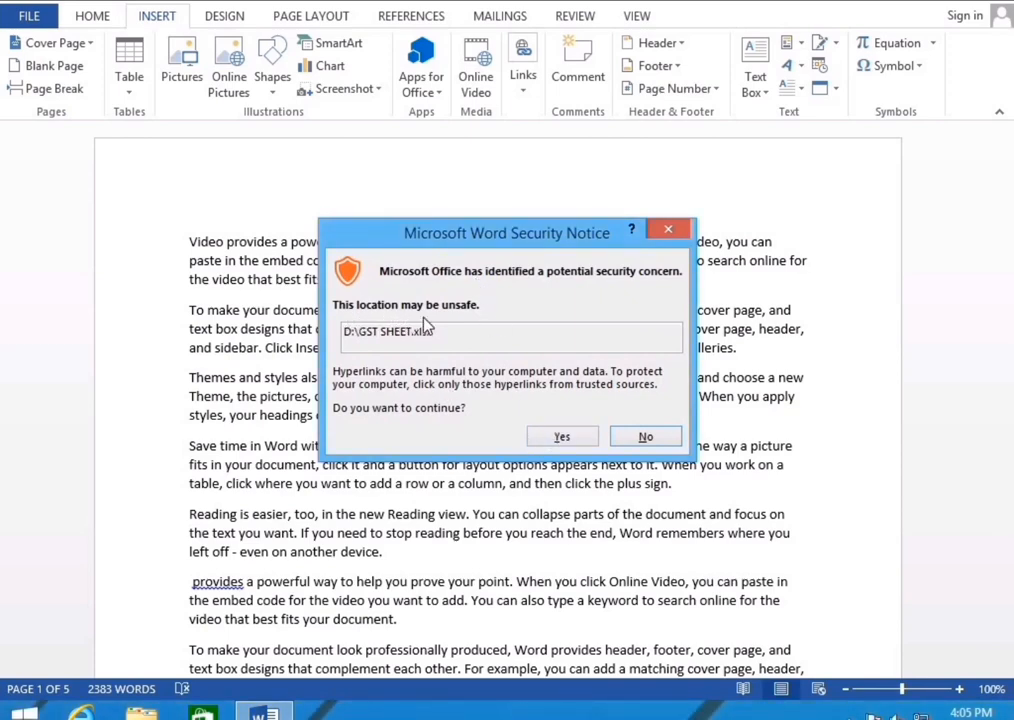
{"action": "left_click", "coordinate": [560, 437]}
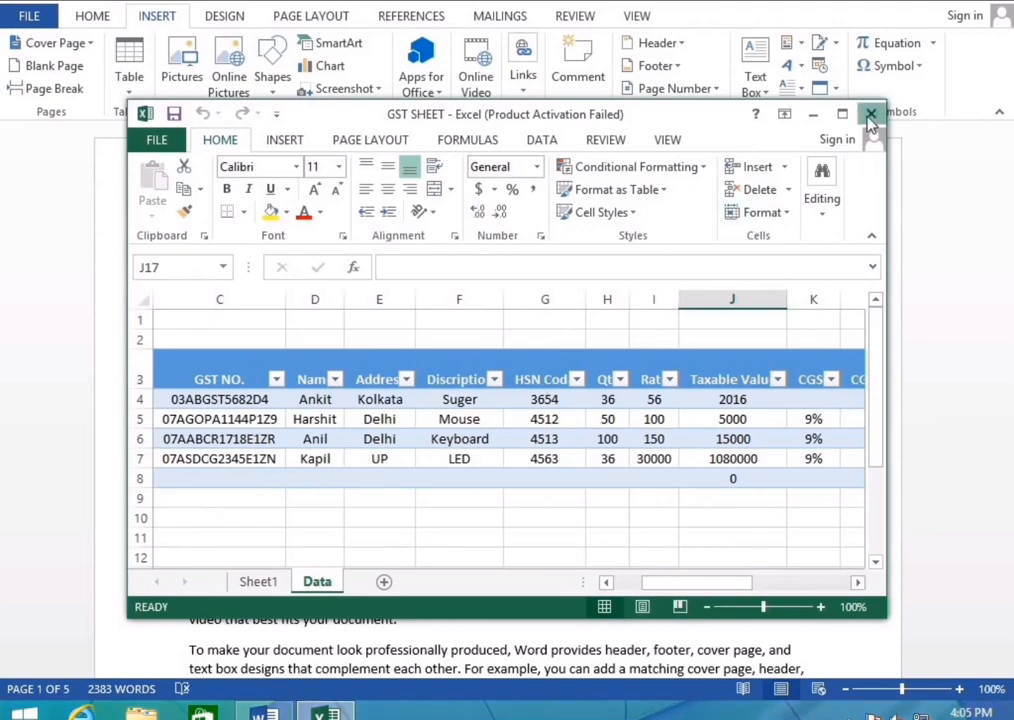
{"action": "left_click", "coordinate": [870, 116]}
{"action": "left_click", "coordinate": [552, 284]}
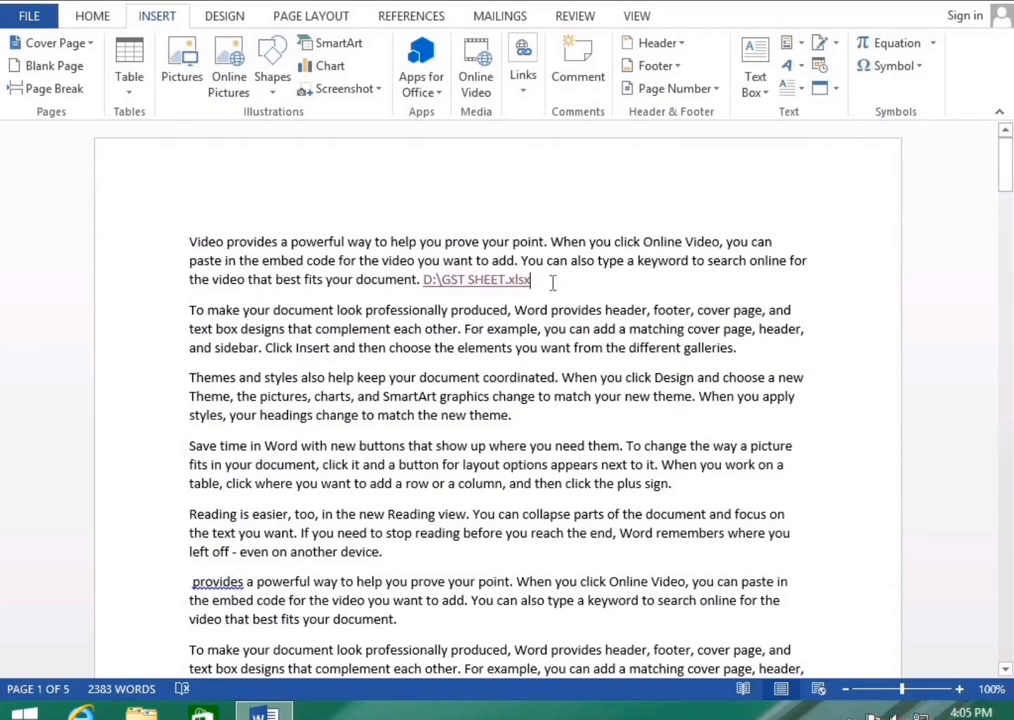
Delete the GST SHEET link text and its space, then select 'elements' in paragraph two
{"action": "key", "text": "BackSpace"}
{"action": "key", "text": "BackSpace"}
{"action": "key", "text": "BackSpace"}
{"action": "key", "text": "BackSpace"}
{"action": "key", "text": "BackSpace"}
{"action": "key", "text": "BackSpace"}
{"action": "key", "text": "BackSpace"}
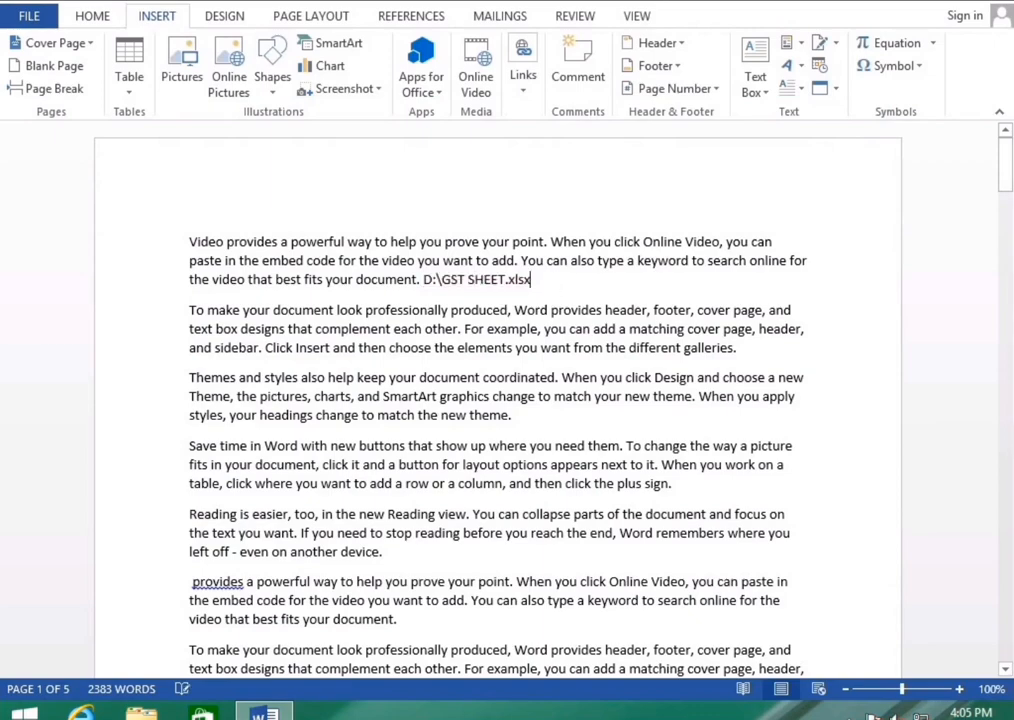
{"action": "key", "text": "BackSpace"}
{"action": "key", "text": "BackSpace"}
{"action": "key", "text": "BackSpace"}
{"action": "key", "text": "BackSpace"}
{"action": "key", "text": "BackSpace"}
{"action": "key", "text": "BackSpace"}
{"action": "key", "text": "BackSpace"}
{"action": "key", "text": "BackSpace"}
{"action": "key", "text": "BackSpace"}
{"action": "key", "text": "BackSpace"}
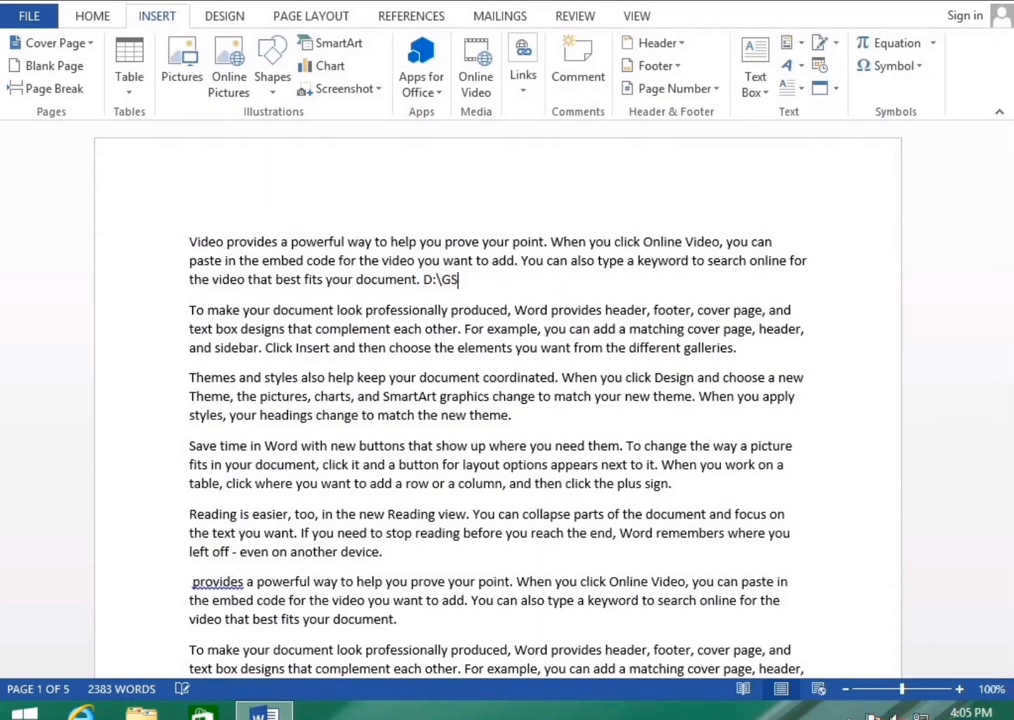
{"action": "key", "text": "BackSpace"}
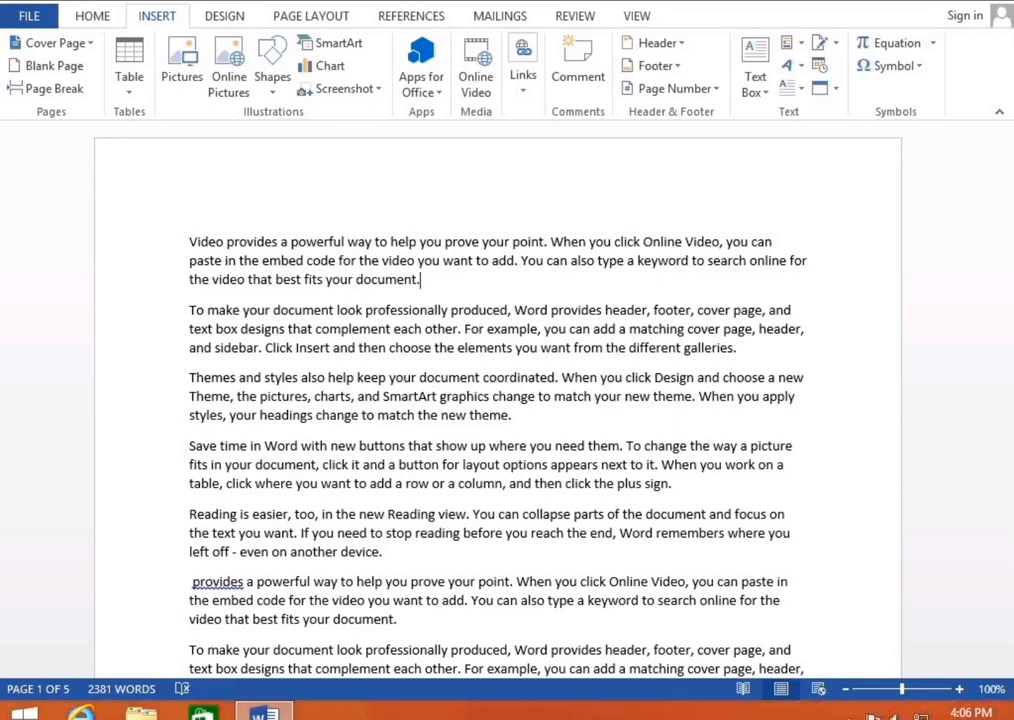
{"action": "left_click", "coordinate": [513, 348]}
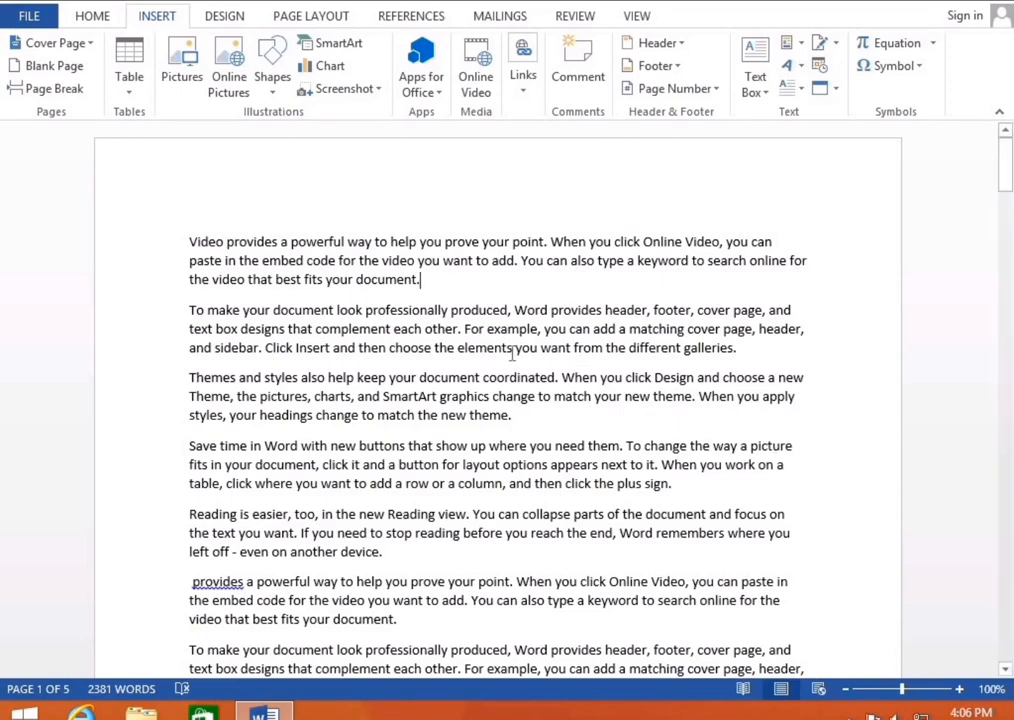
{"action": "left_click_drag", "start_coordinate": [511, 350], "coordinate": [459, 363]}
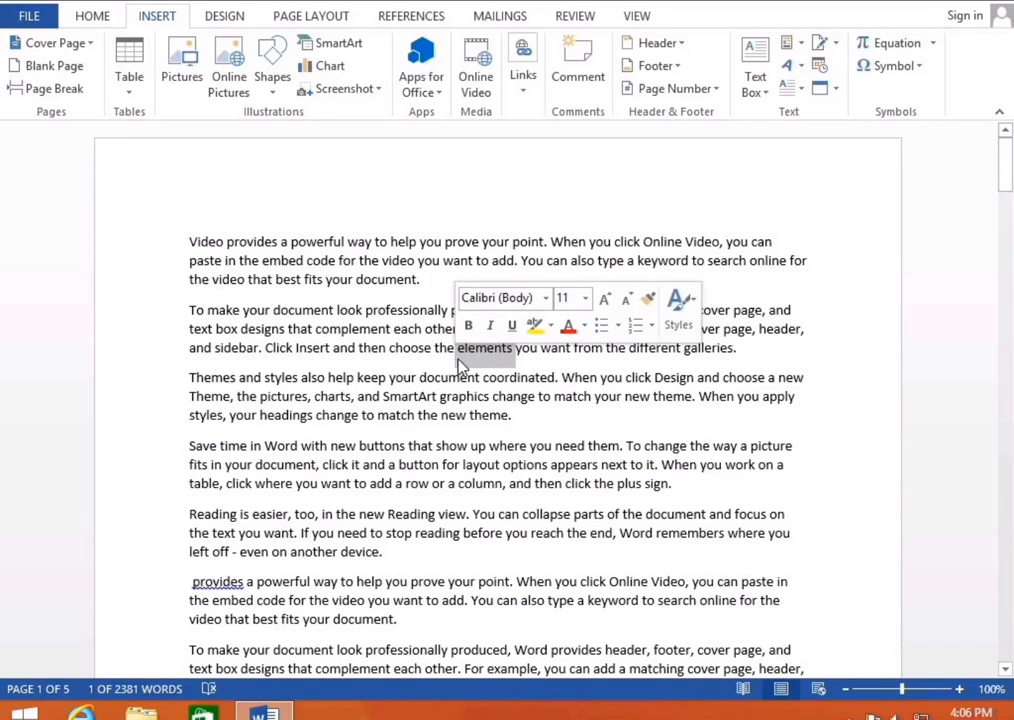
Hyperlink the selected word 'elements' to the MIS workbook on drive D:
{"action": "left_click", "coordinate": [523, 78]}
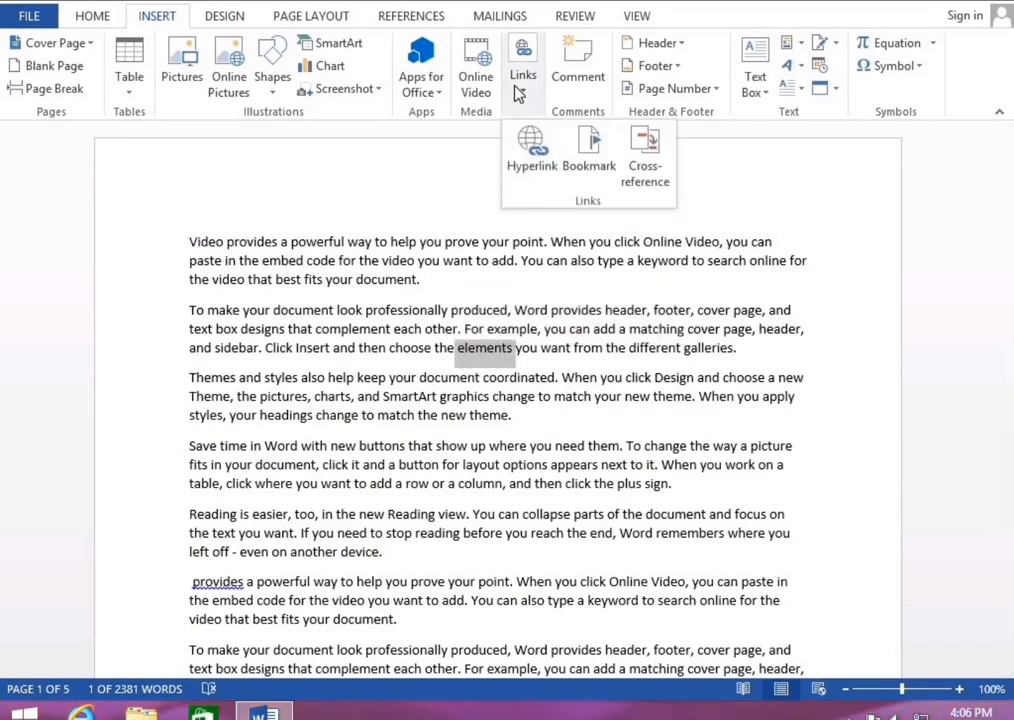
{"action": "left_click", "coordinate": [520, 160]}
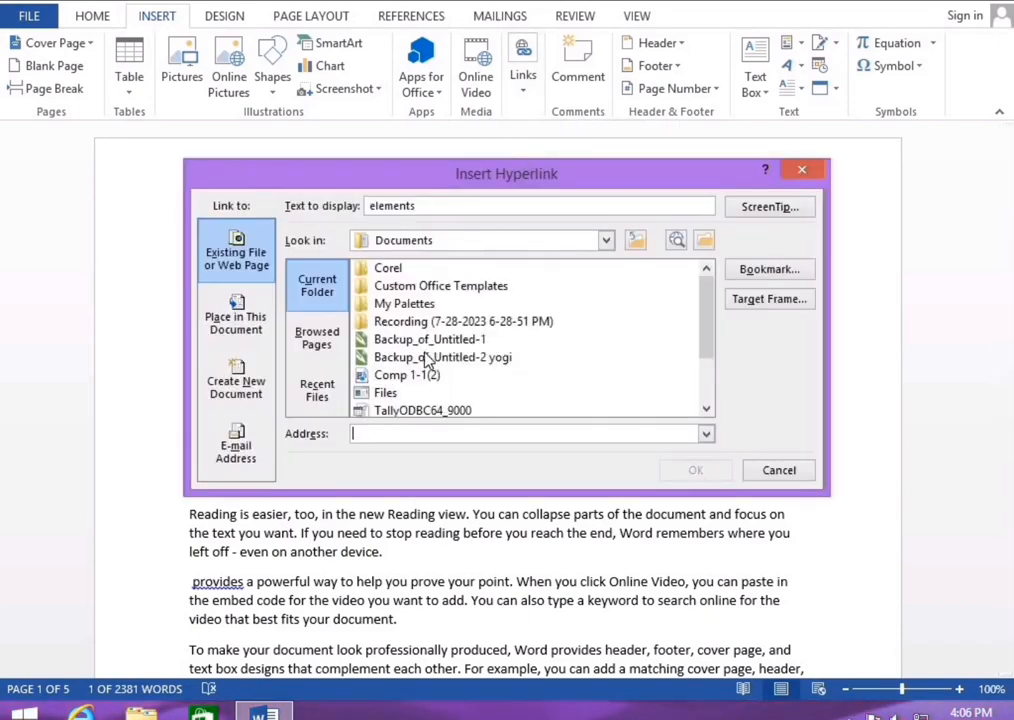
{"action": "mouse_move", "coordinate": [708, 317]}
{"action": "left_mouse_down"}
{"action": "mouse_move", "coordinate": [706, 348]}
{"action": "mouse_move", "coordinate": [705, 333]}
{"action": "left_mouse_up"}
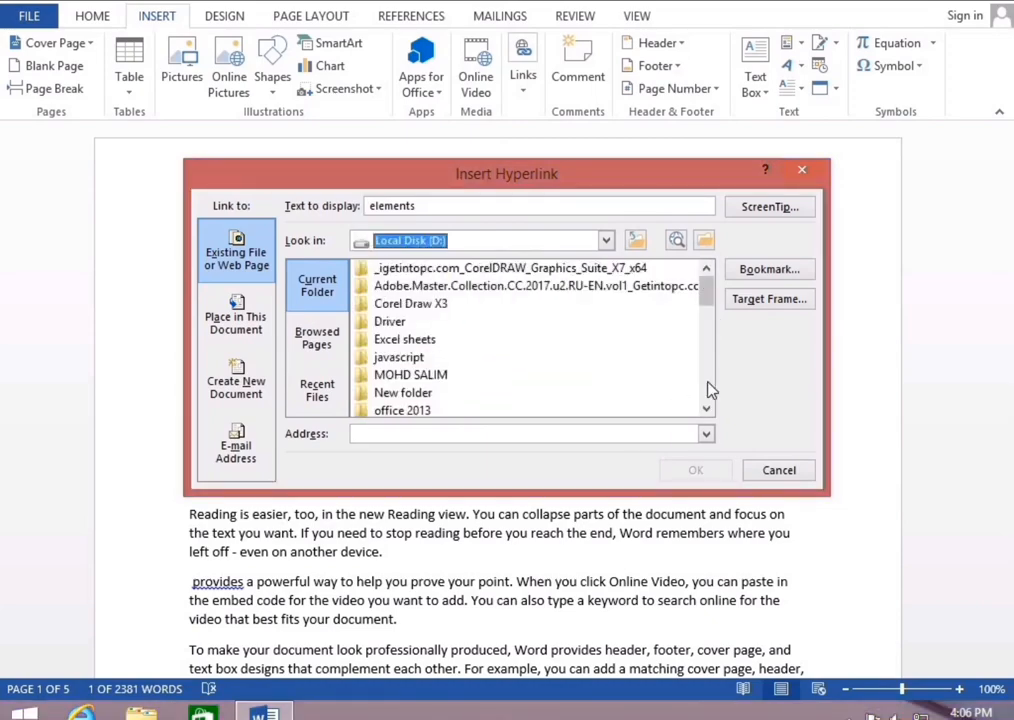
{"action": "left_click", "coordinate": [710, 390]}
{"action": "left_click", "coordinate": [710, 390]}
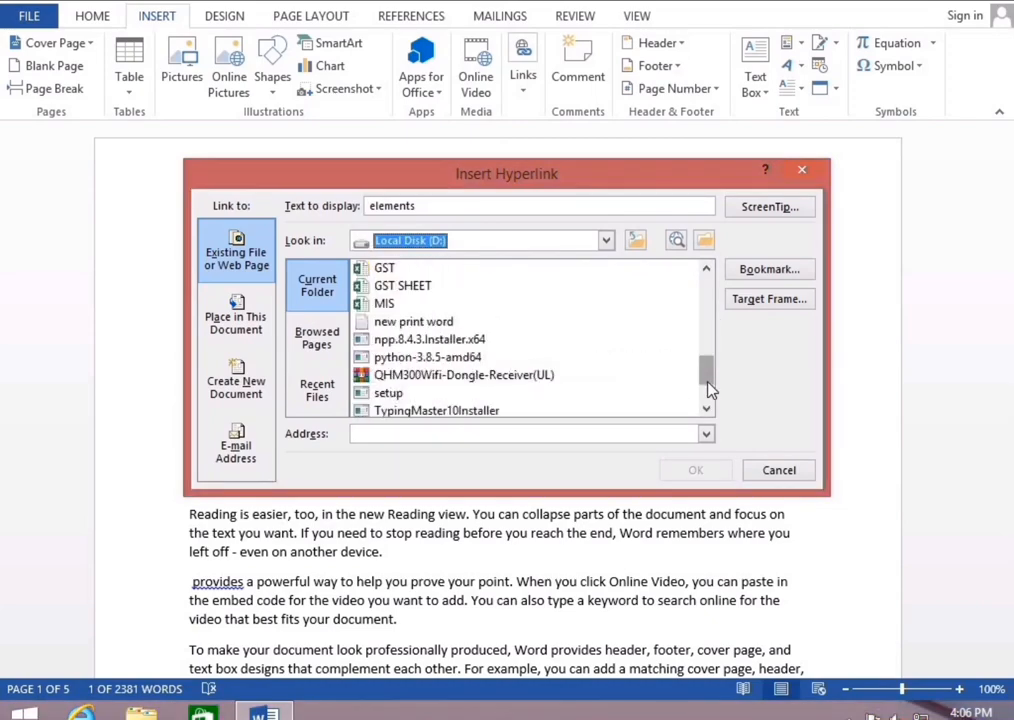
{"action": "left_click", "coordinate": [387, 305]}
{"action": "left_click", "coordinate": [706, 470]}
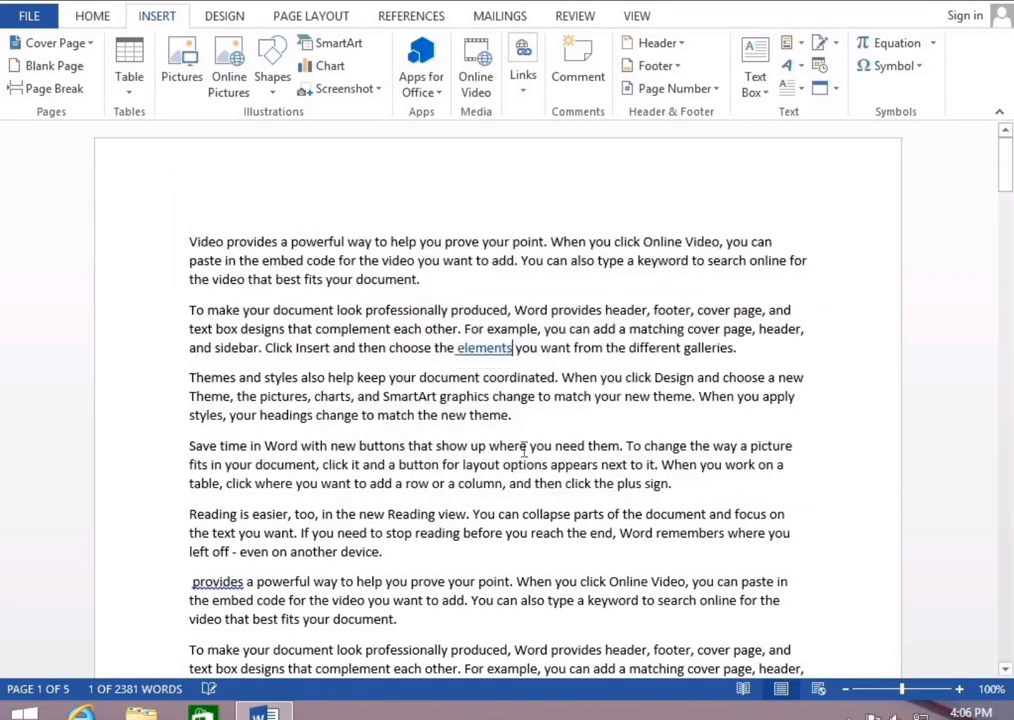
{"action": "mouse_move", "coordinate": [480, 355]}
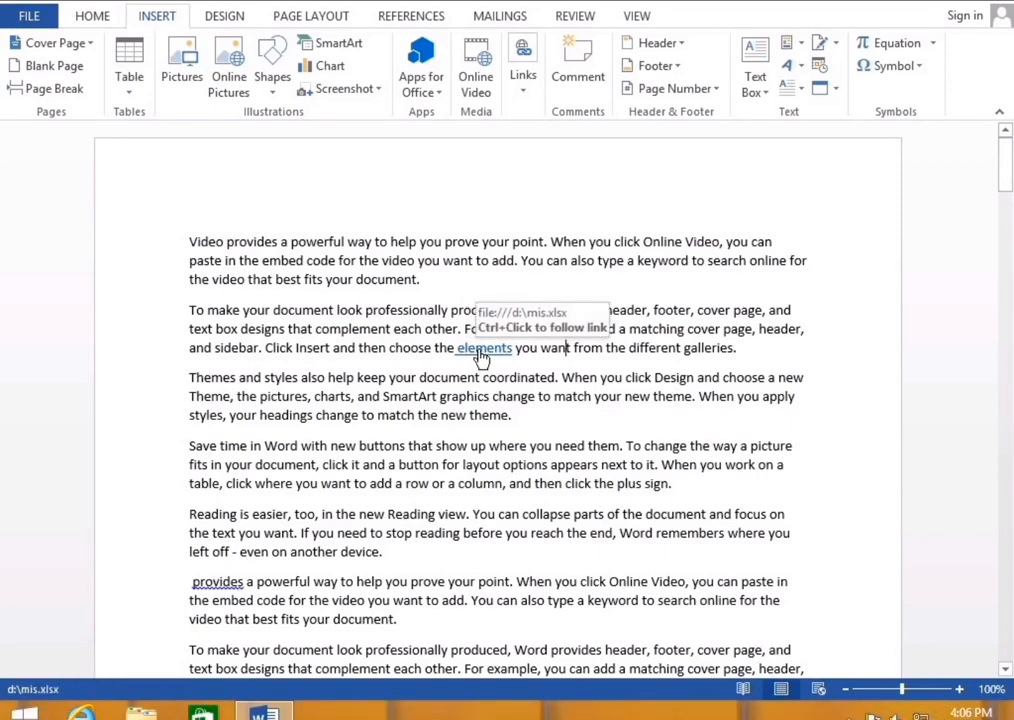
Follow the 'elements' link, allow MIS.xlsx to open in Excel, then return to Word
{"action": "left_click", "coordinate": [481, 352], "text": "ctrl"}
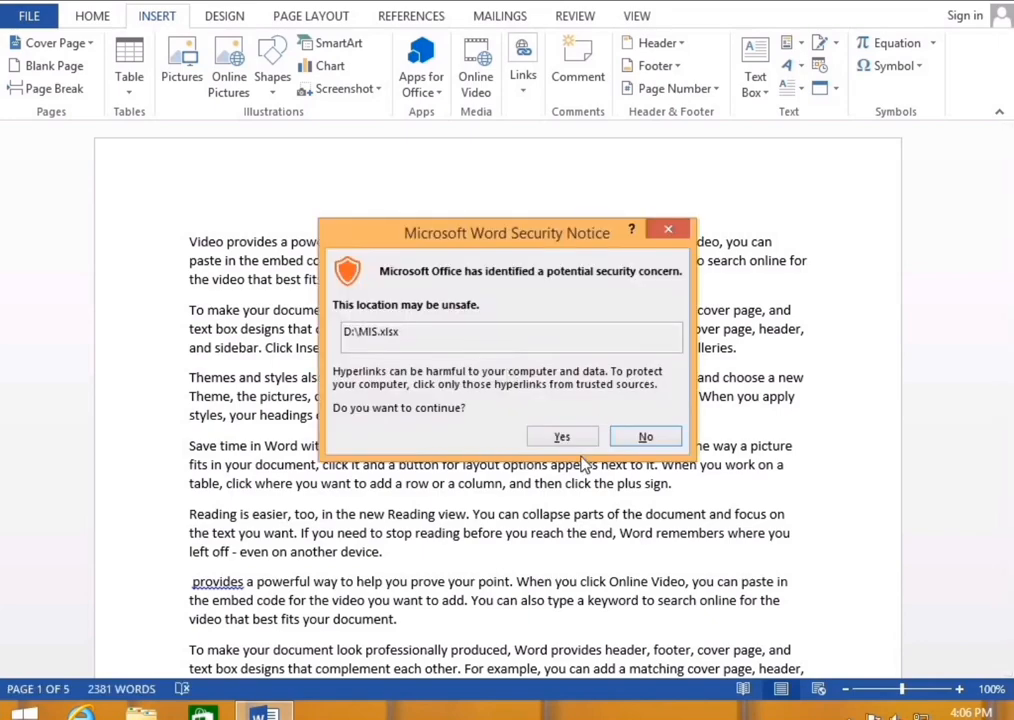
{"action": "left_click", "coordinate": [565, 440]}
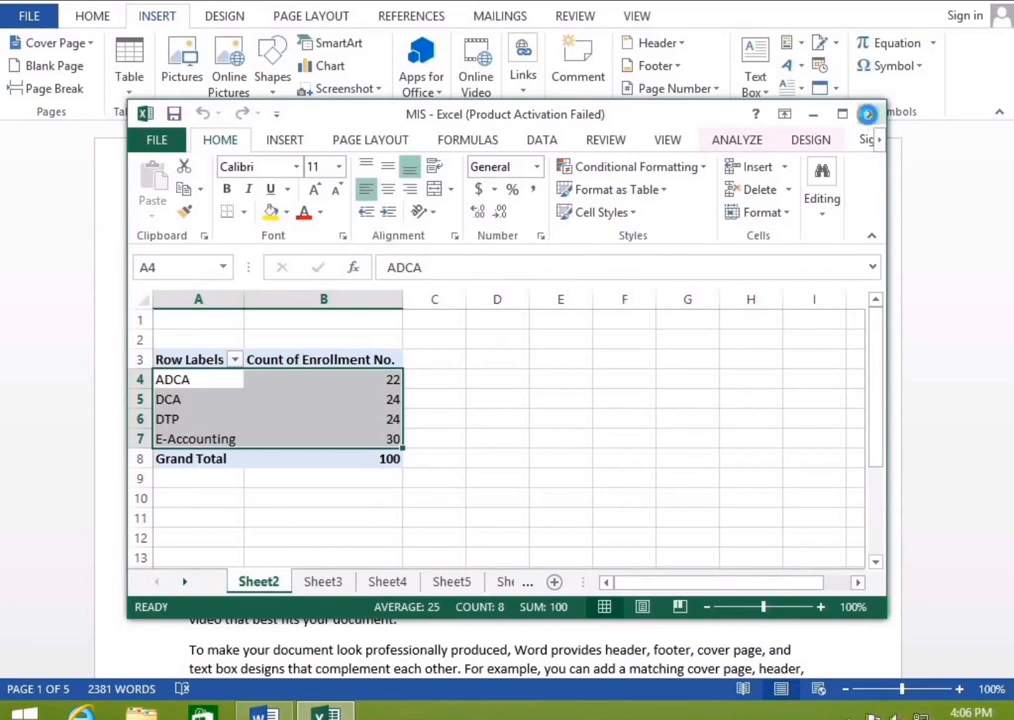
{"action": "left_click", "coordinate": [690, 93]}
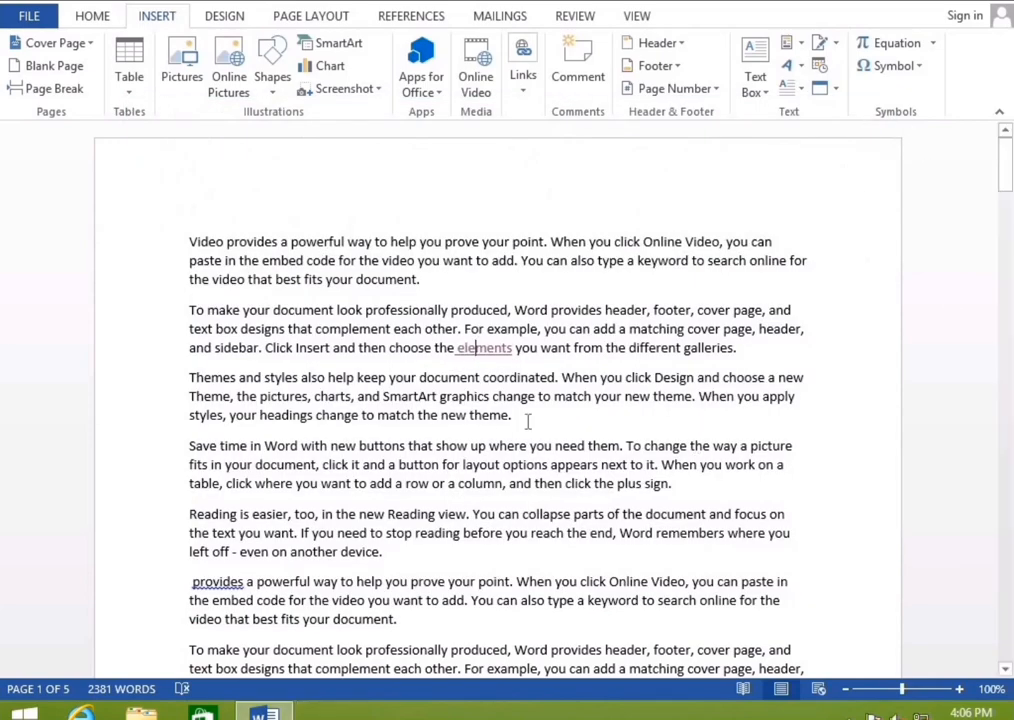
Undo the hyperlink on 'elements' so the word is plain text again
{"action": "left_click", "coordinate": [515, 351]}
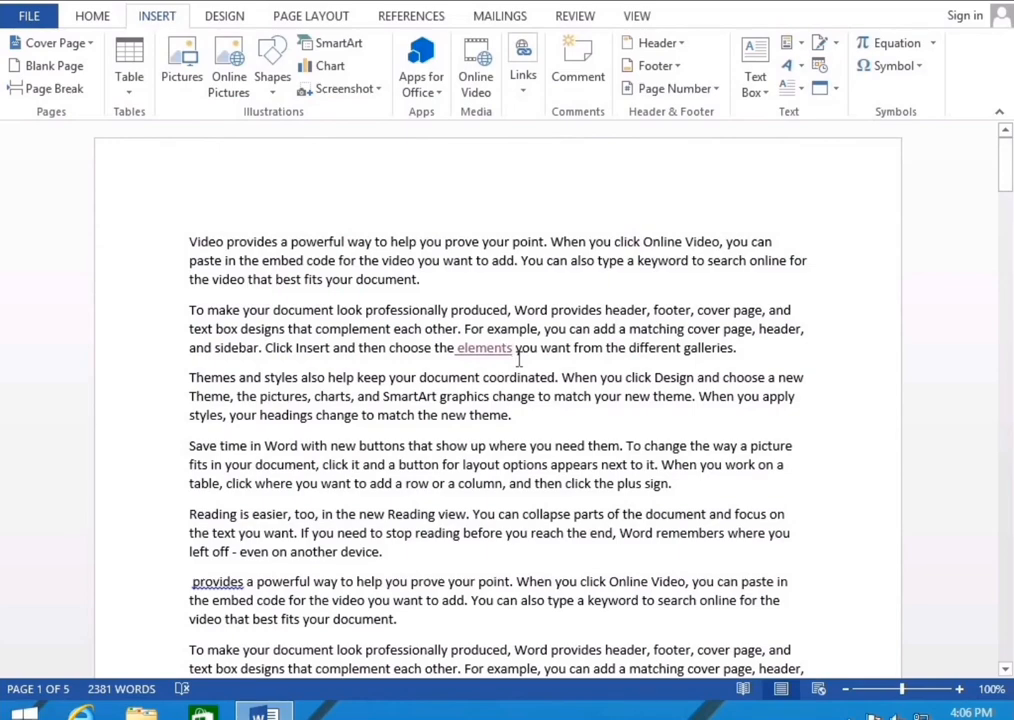
{"action": "key", "text": "ctrl+z"}
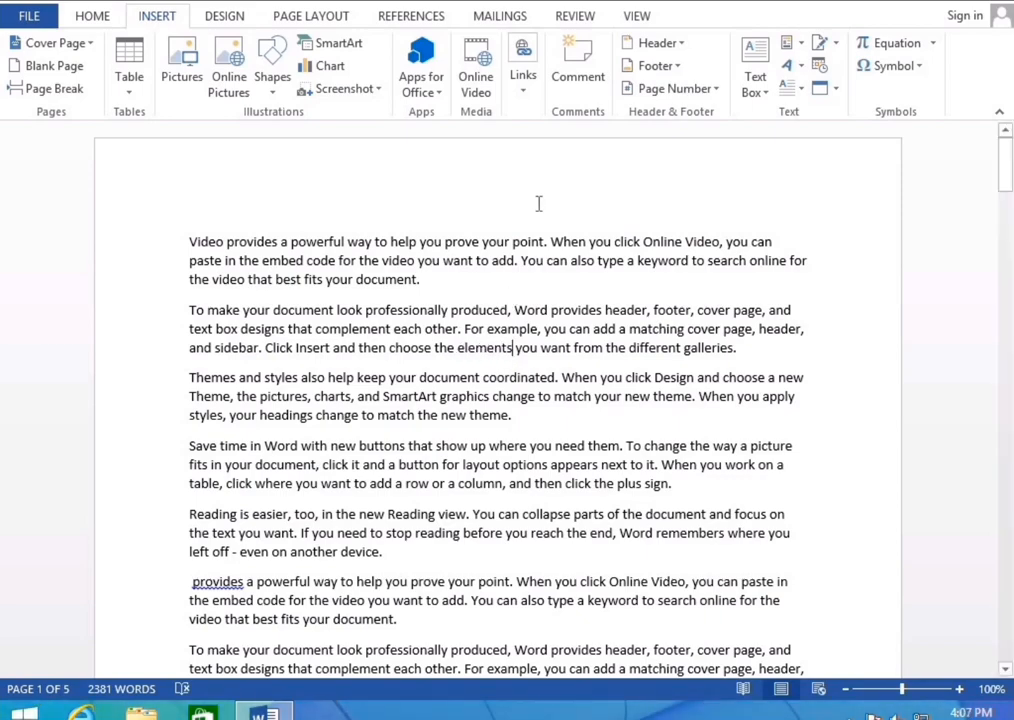
{"action": "left_click", "coordinate": [522, 85]}
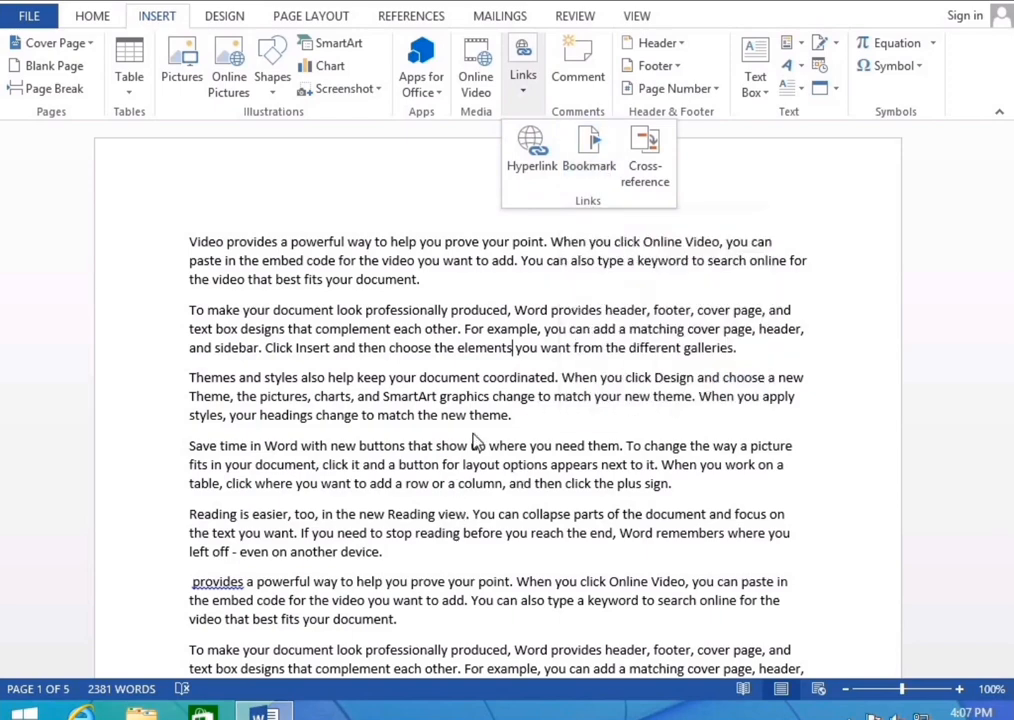
{"action": "left_click", "coordinate": [507, 396]}
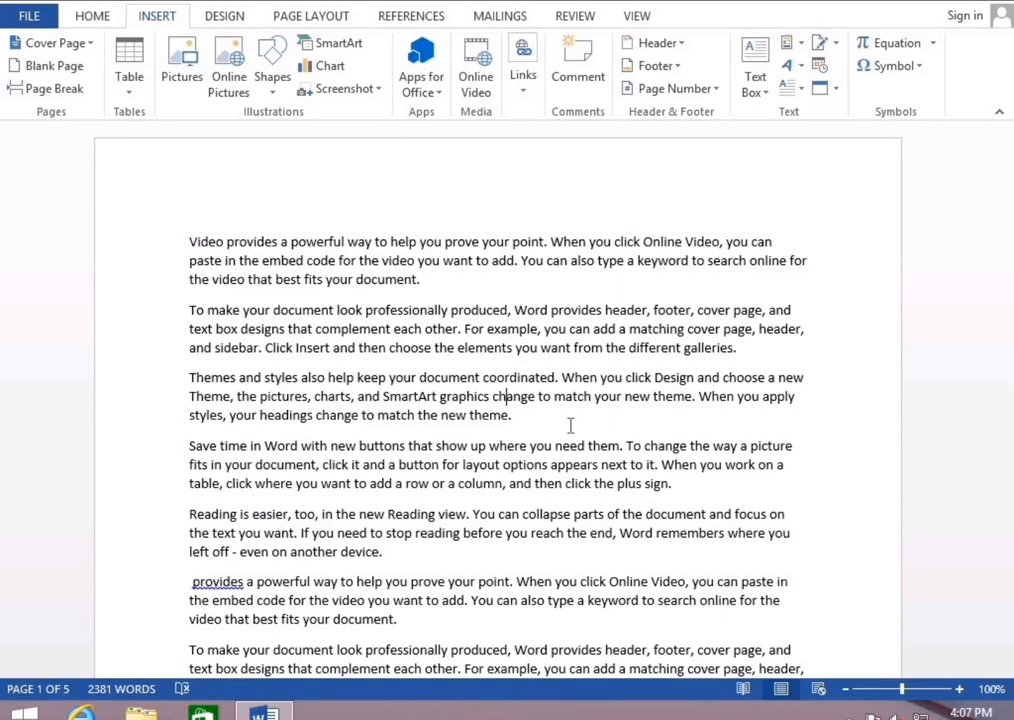
{"action": "scroll", "coordinate": [570, 425], "scroll_direction": "down", "scroll_amount": 3}
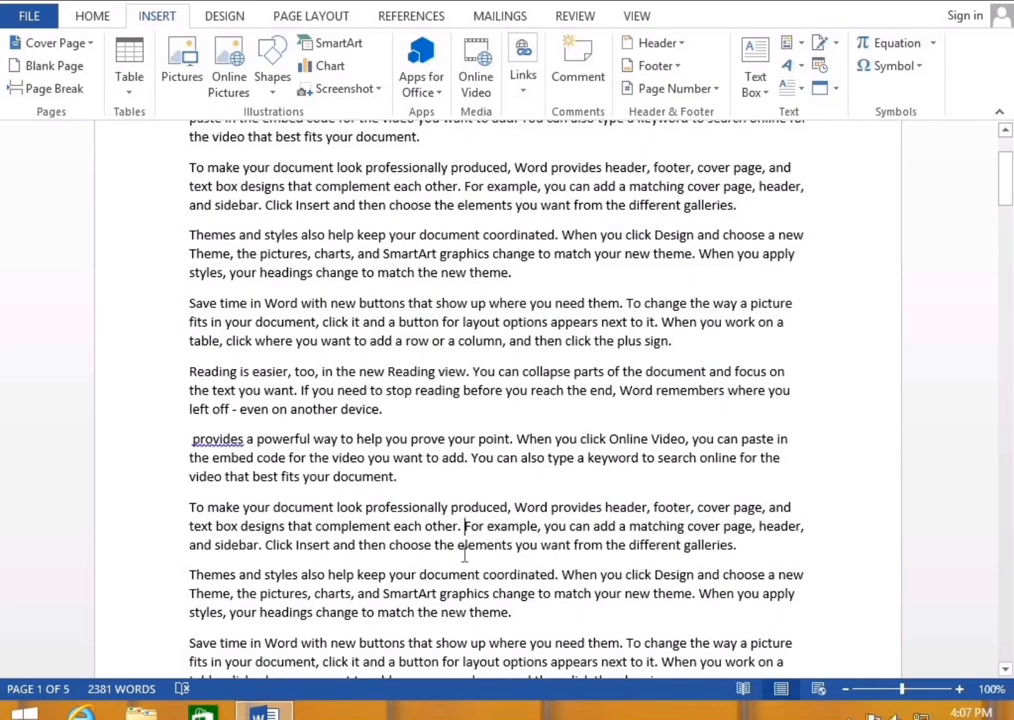
Create a bookmark named XYZ at the insertion point before 'For example'
{"action": "left_click", "coordinate": [524, 82]}
{"action": "left_click", "coordinate": [590, 160]}
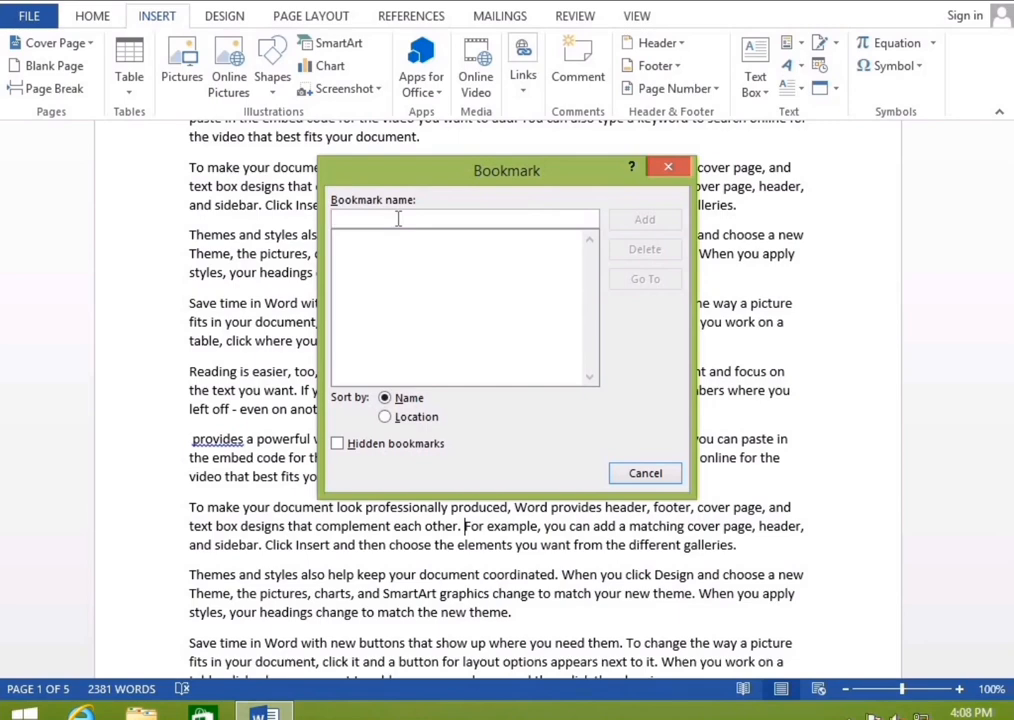
{"action": "type", "text": "XYZ"}
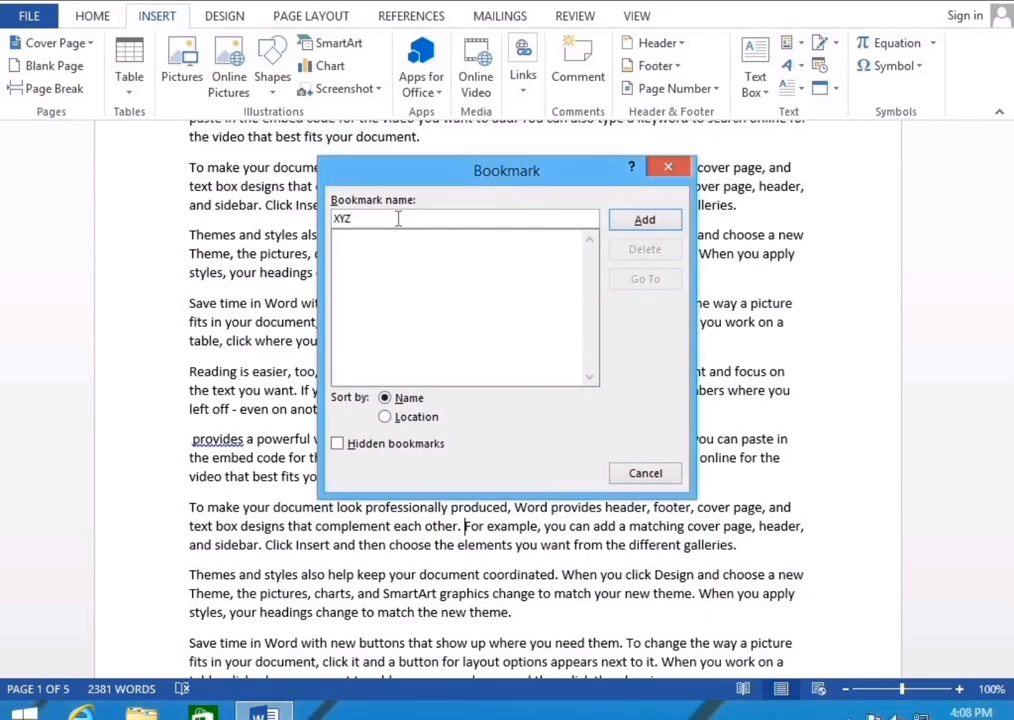
{"action": "left_click", "coordinate": [650, 220]}
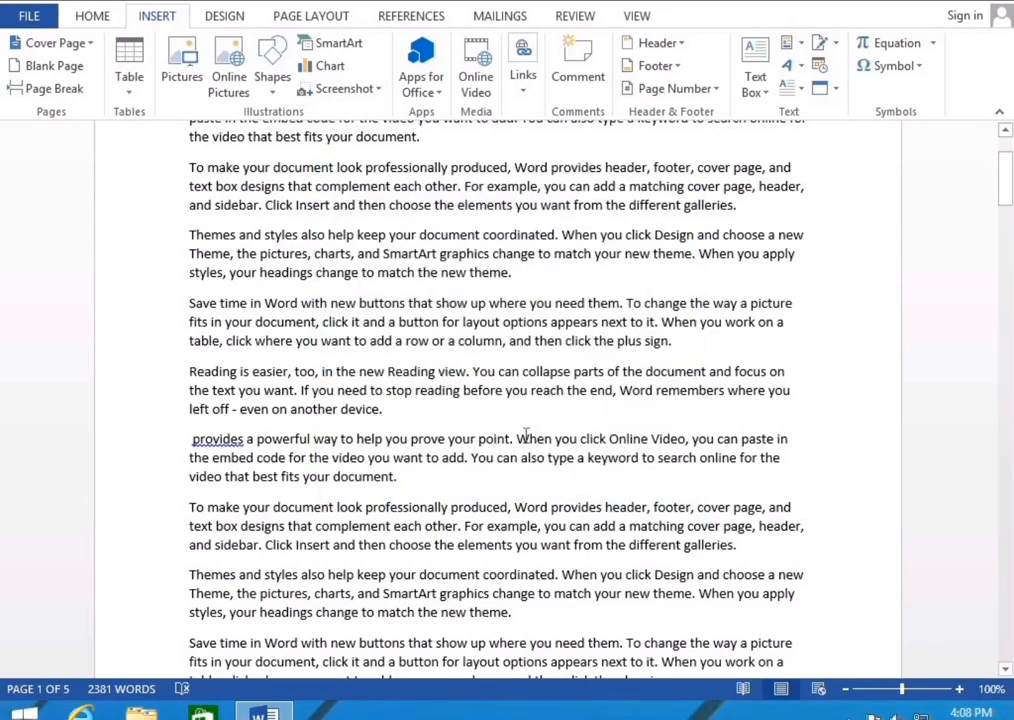
{"action": "scroll", "coordinate": [561, 358], "scroll_direction": "up", "scroll_amount": 2}
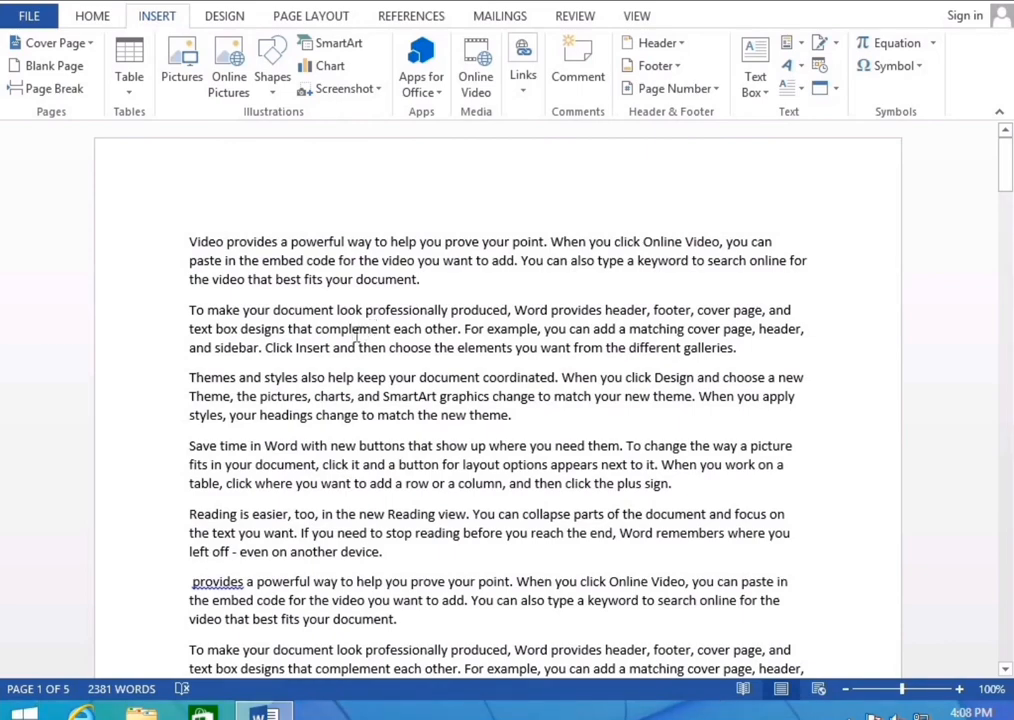
{"action": "left_click", "coordinate": [520, 88]}
Go to the XYZ bookmark, then delete it from the bookmark list
{"action": "left_click", "coordinate": [578, 155]}
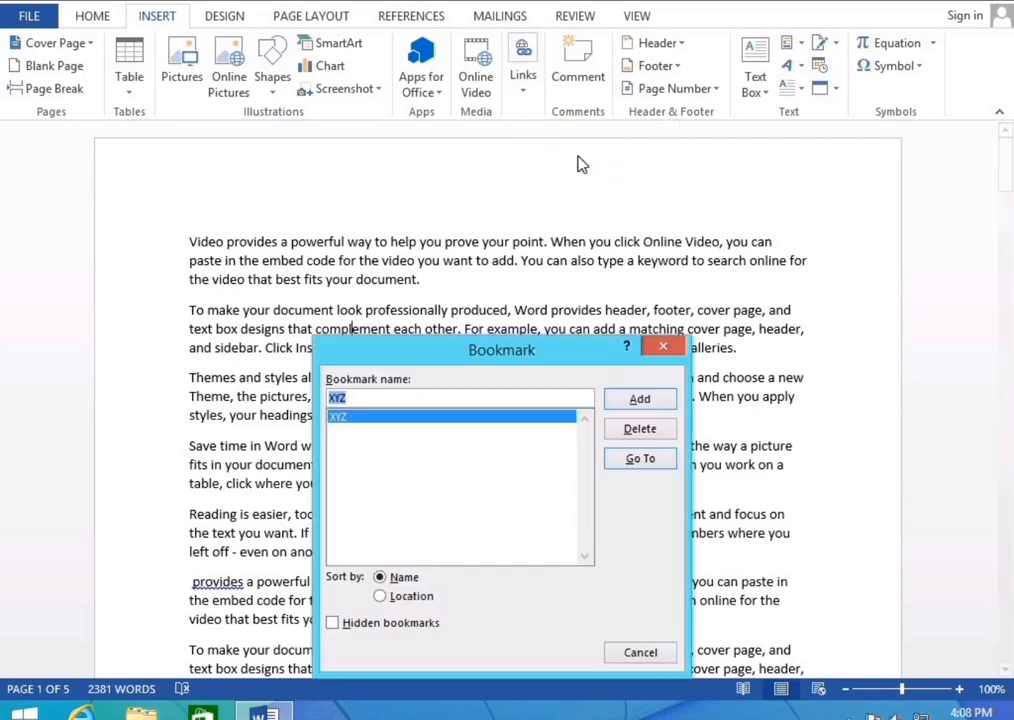
{"action": "left_click", "coordinate": [640, 461]}
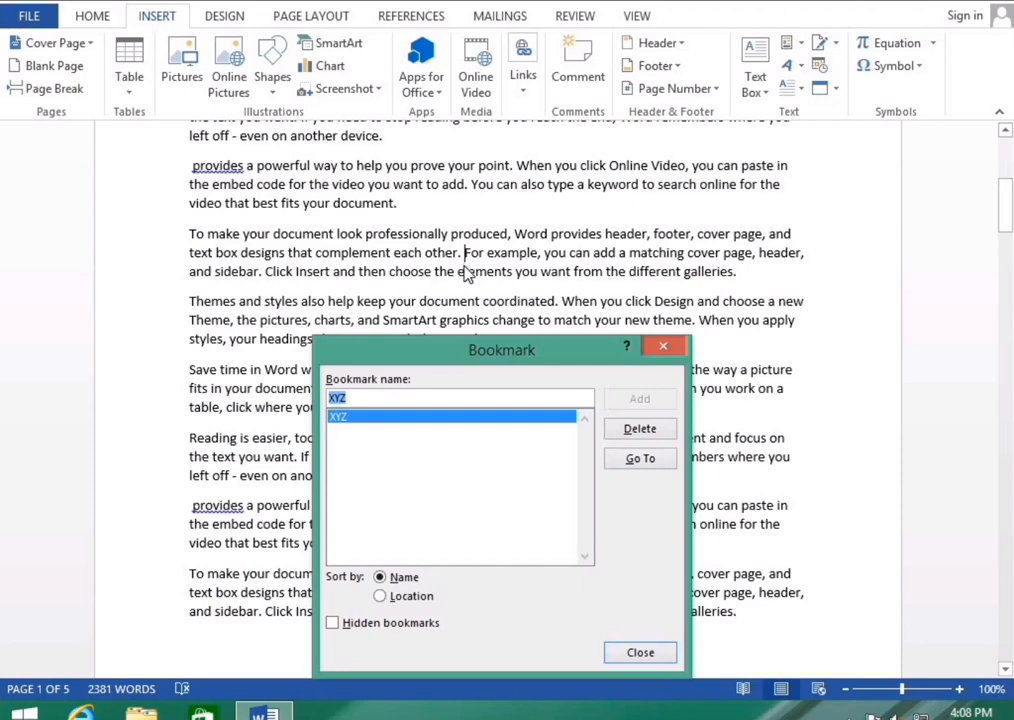
{"action": "left_click", "coordinate": [642, 430]}
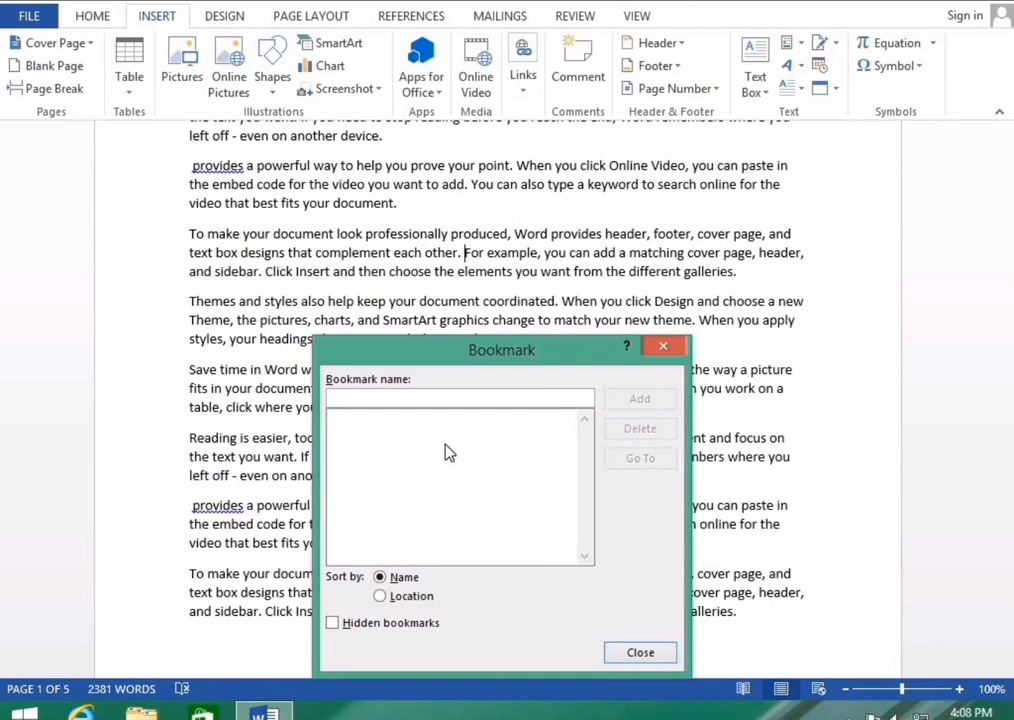
Close the Bookmark dialog, scroll to the top, and show the Links options
{"action": "left_click", "coordinate": [665, 348]}
{"action": "scroll", "coordinate": [677, 347], "scroll_direction": "up", "scroll_amount": 1}
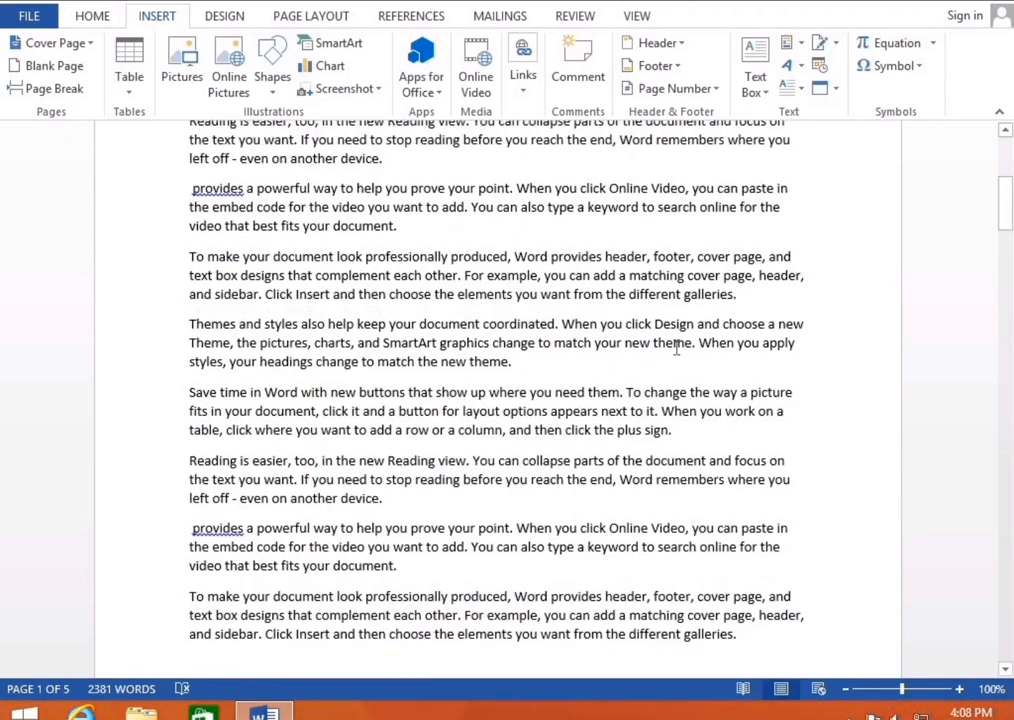
{"action": "scroll", "coordinate": [677, 347], "scroll_direction": "up", "scroll_amount": 7}
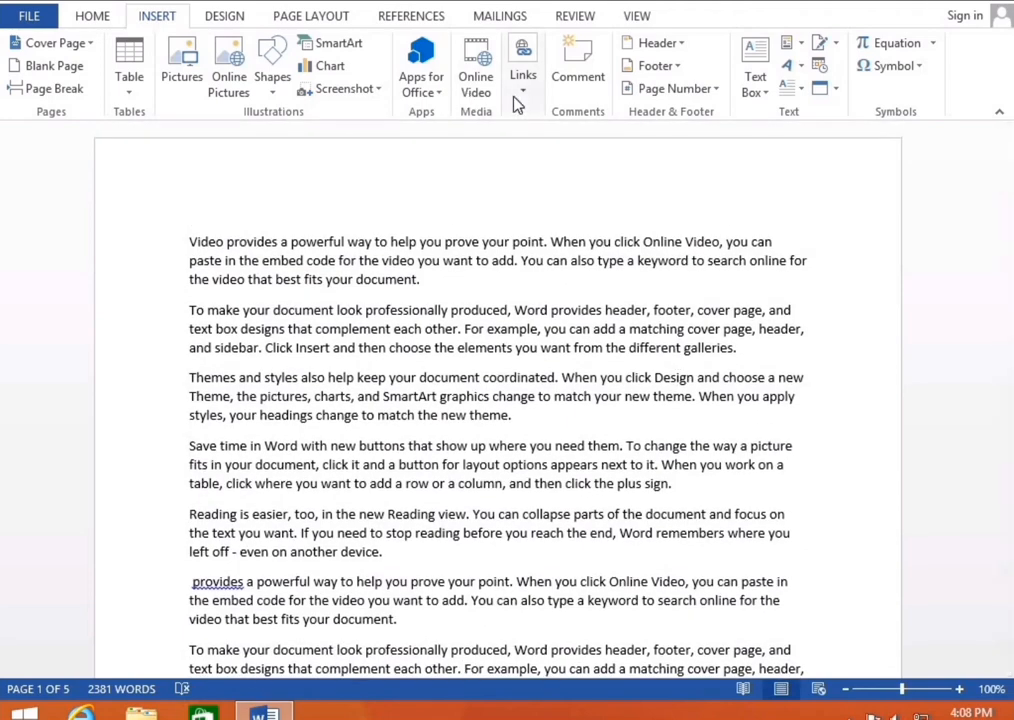
{"action": "left_click", "coordinate": [521, 86]}
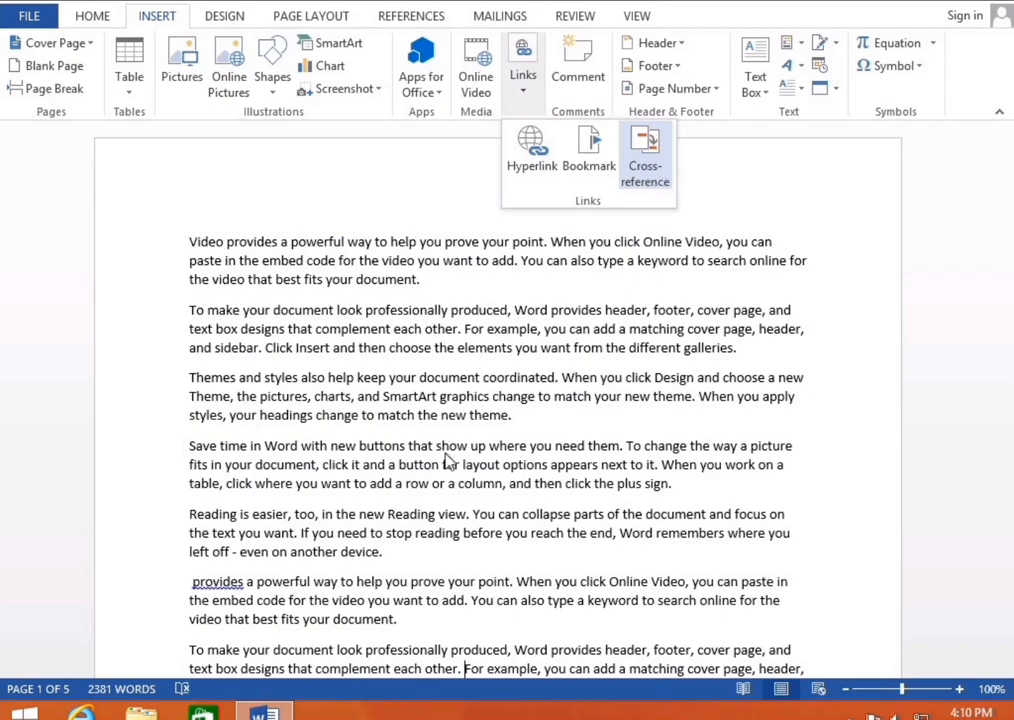
Split the first paragraph before 'prove' and make its first line Heading 1
{"action": "left_click", "coordinate": [512, 464]}
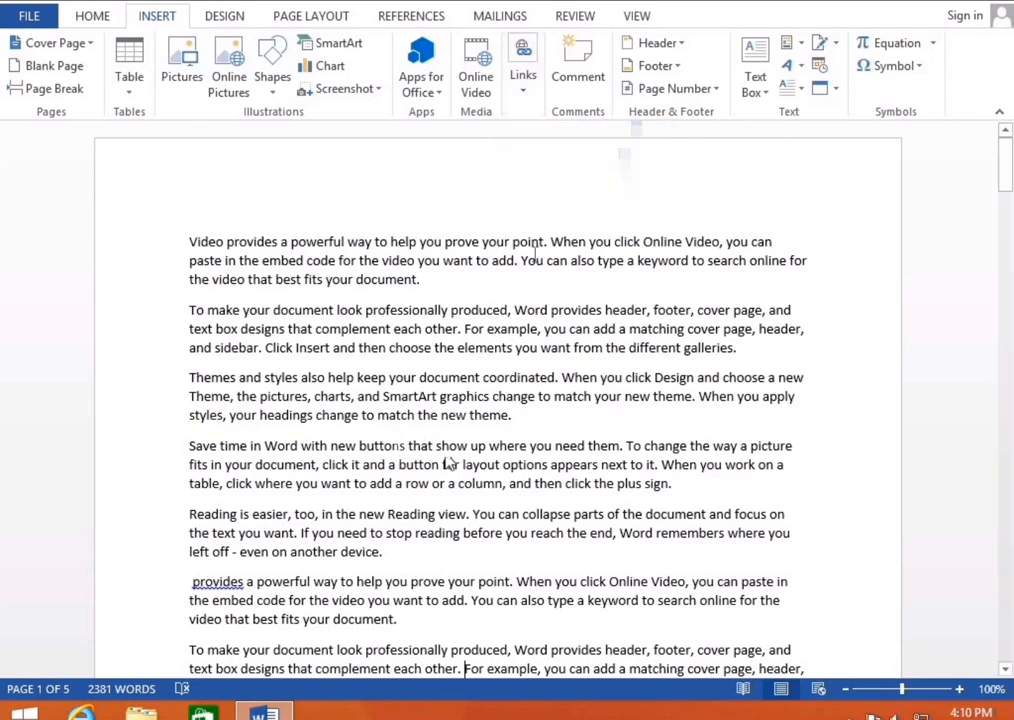
{"action": "left_click", "coordinate": [446, 241]}
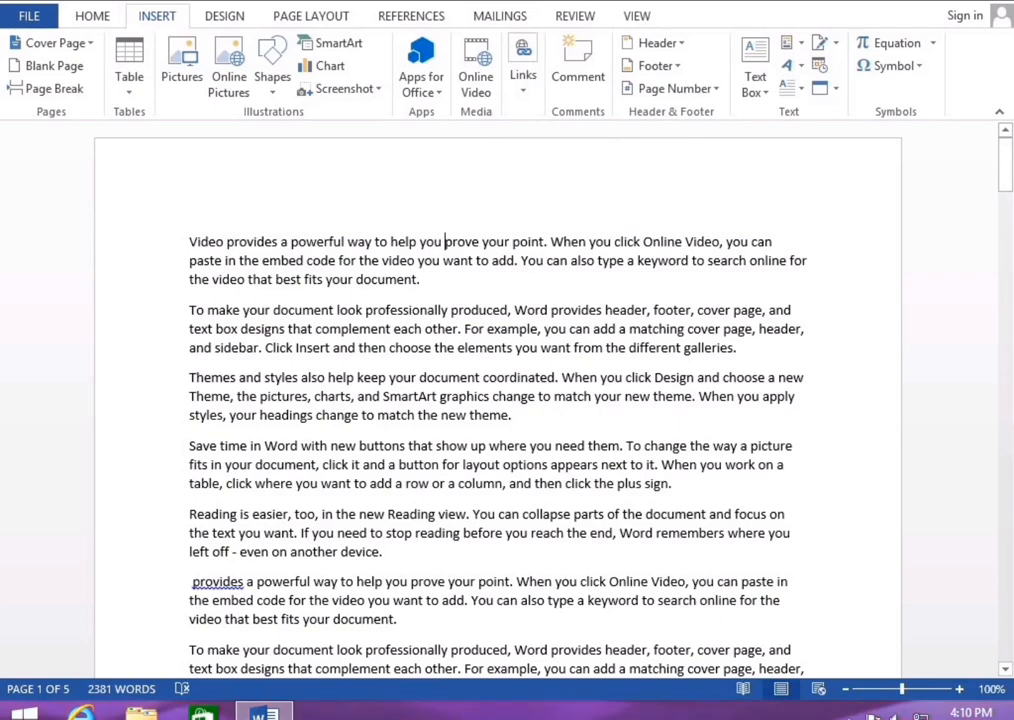
{"action": "key", "text": "Return"}
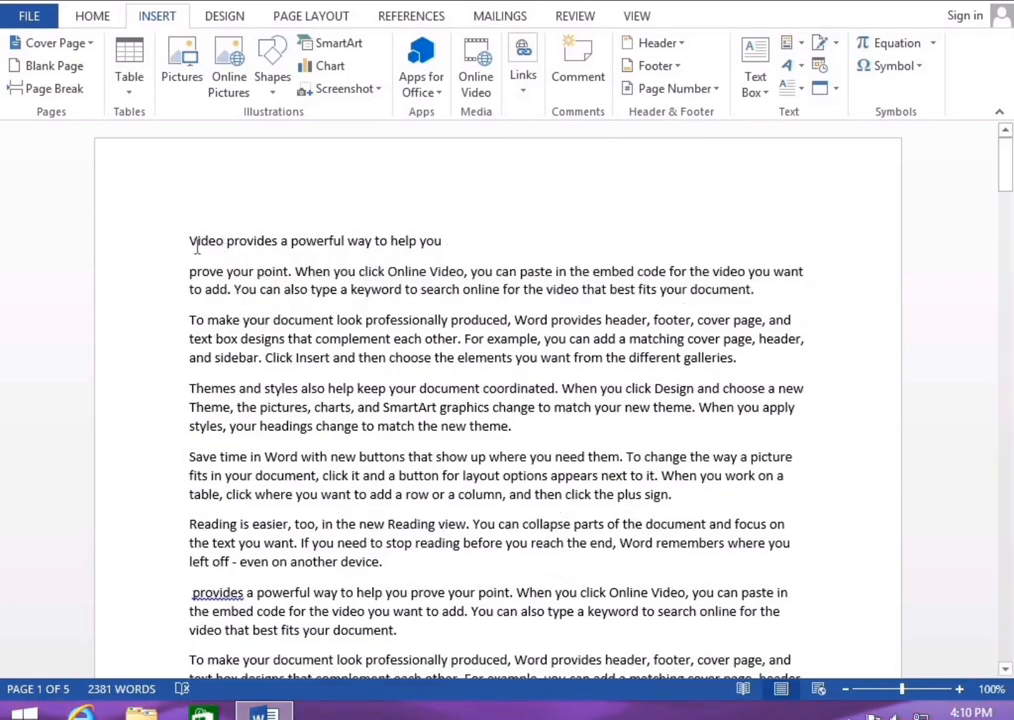
{"action": "left_click", "coordinate": [240, 243]}
{"action": "key", "text": "ctrl+alt+1"}
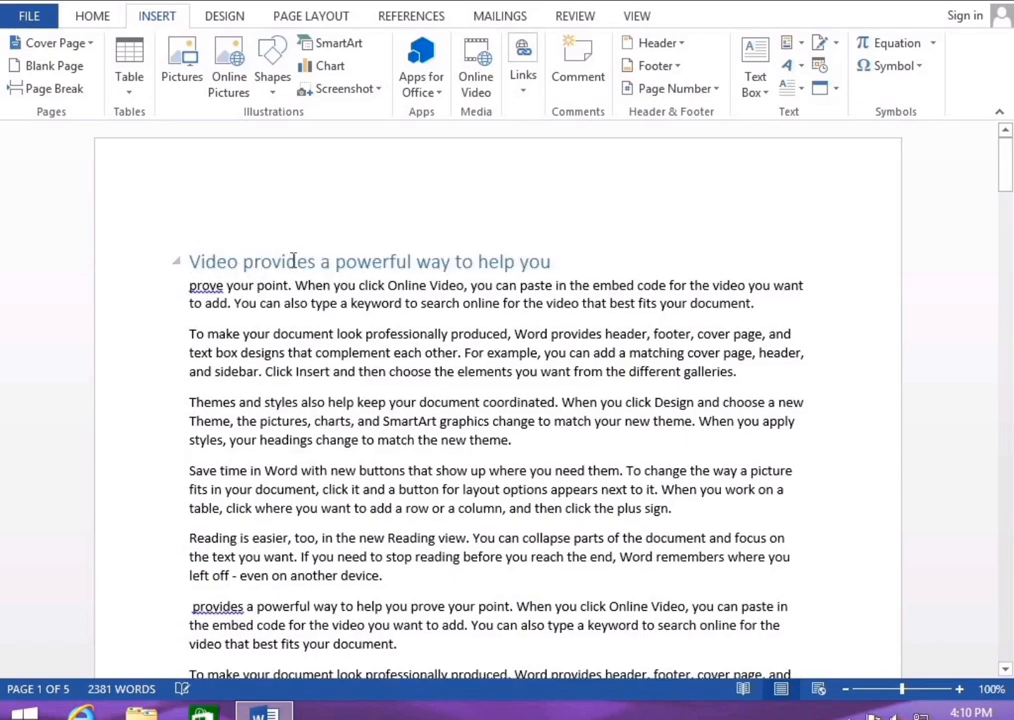
{"action": "key", "text": "ctrl+f"}
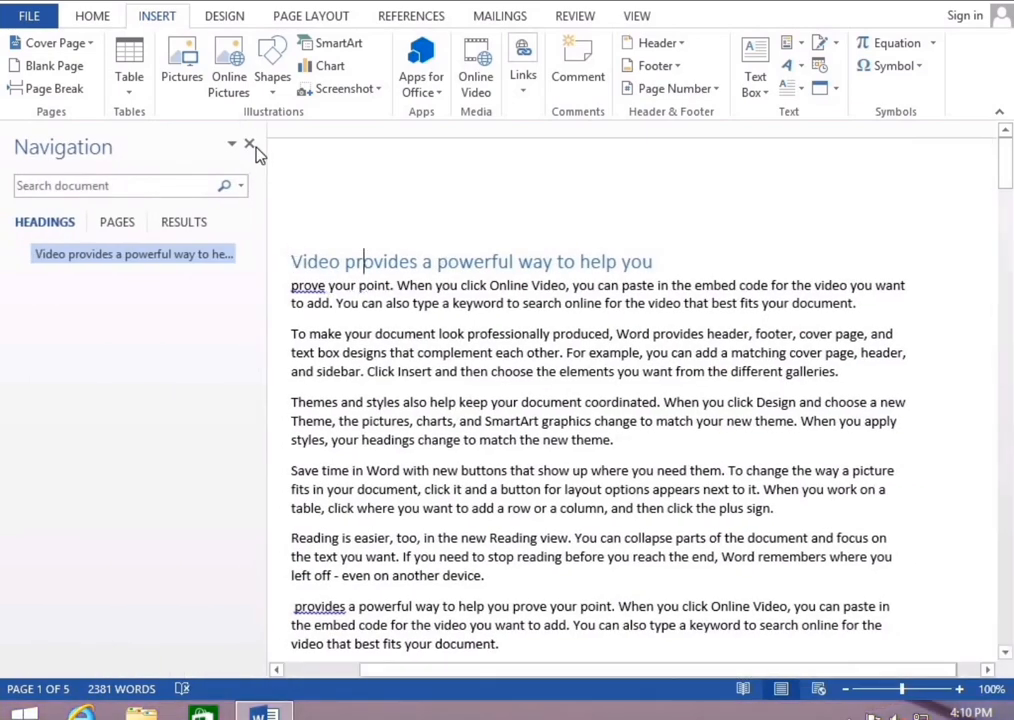
{"action": "left_click", "coordinate": [250, 145]}
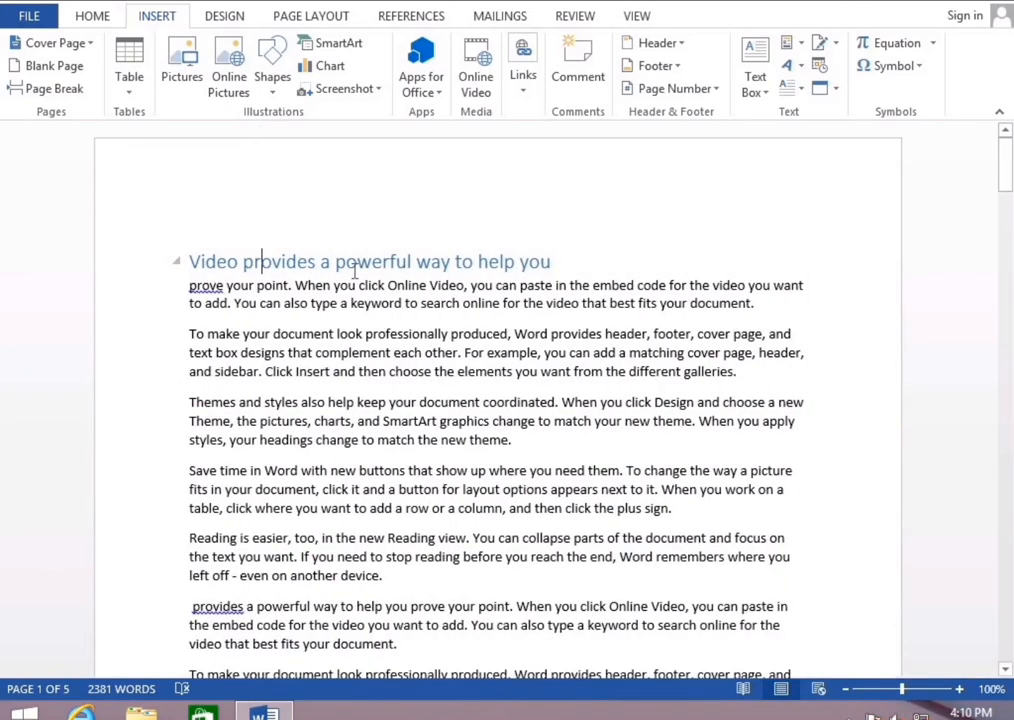
Split the 'Save time' paragraph after 'where', try a heading, then undo back to body text
{"action": "scroll", "coordinate": [428, 430], "scroll_direction": "down", "scroll_amount": 3}
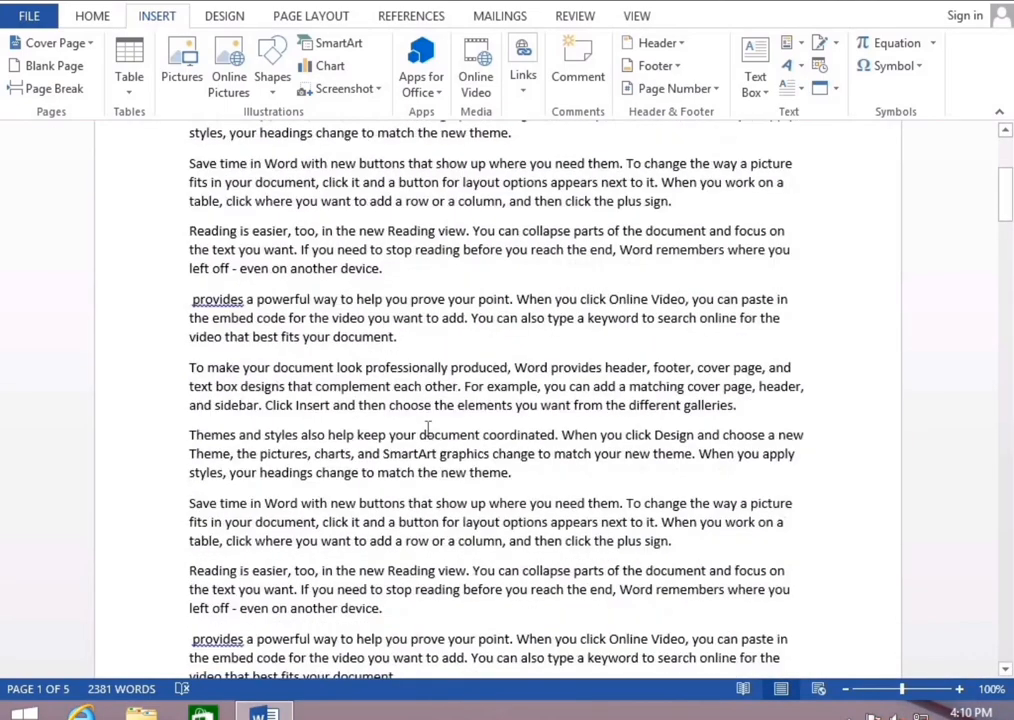
{"action": "scroll", "coordinate": [428, 430], "scroll_direction": "down", "scroll_amount": 9}
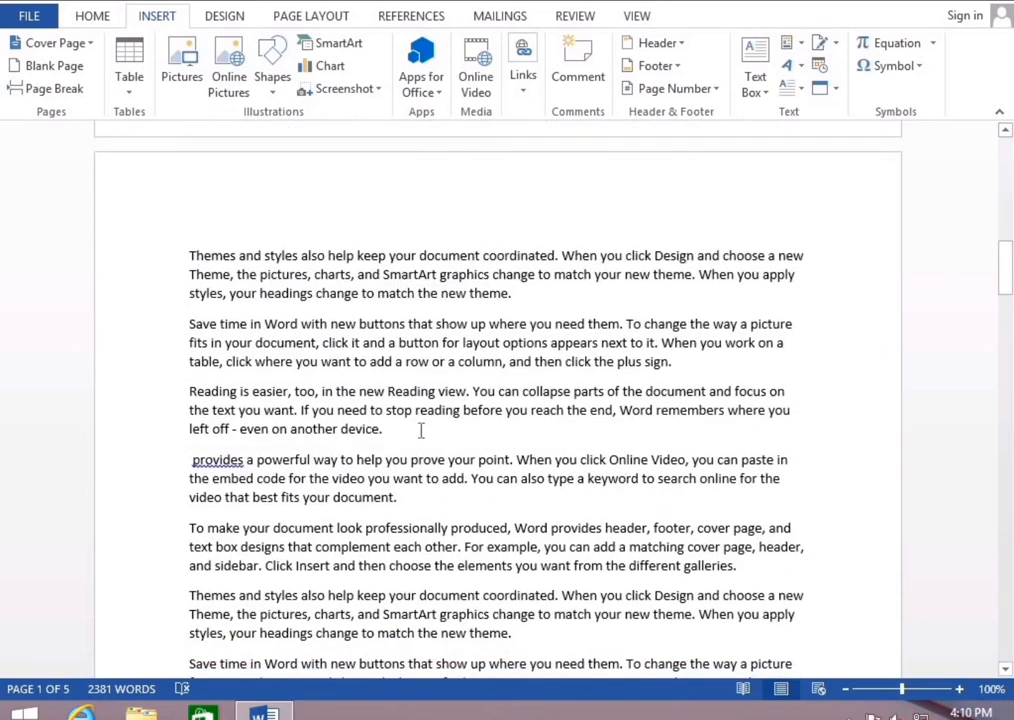
{"action": "left_click", "coordinate": [529, 324]}
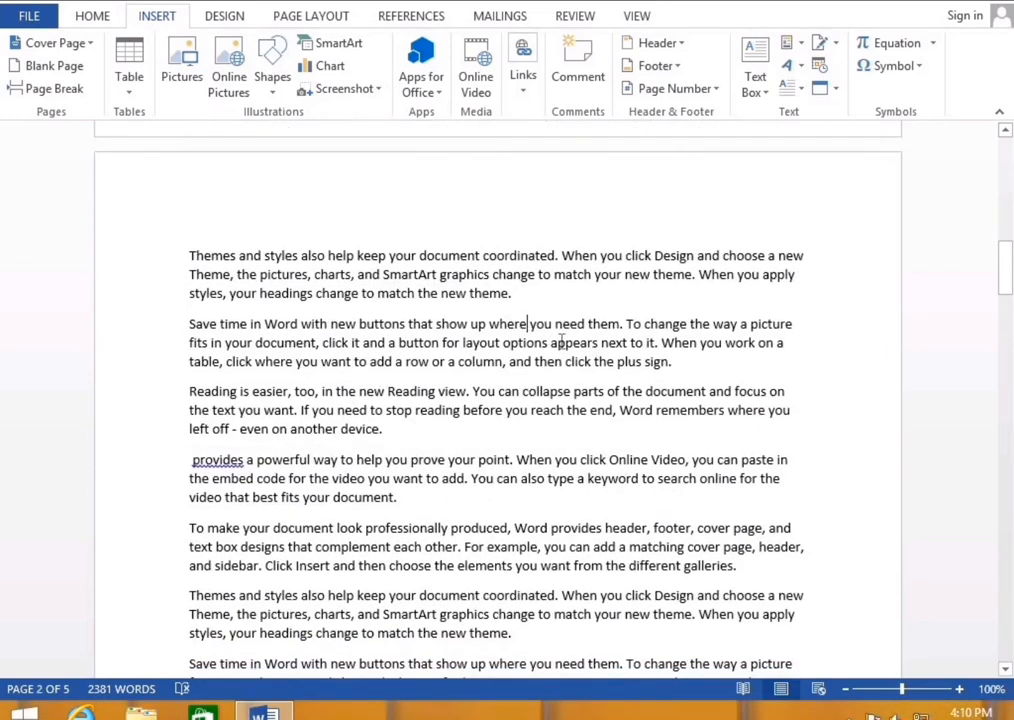
{"action": "key", "text": "Return"}
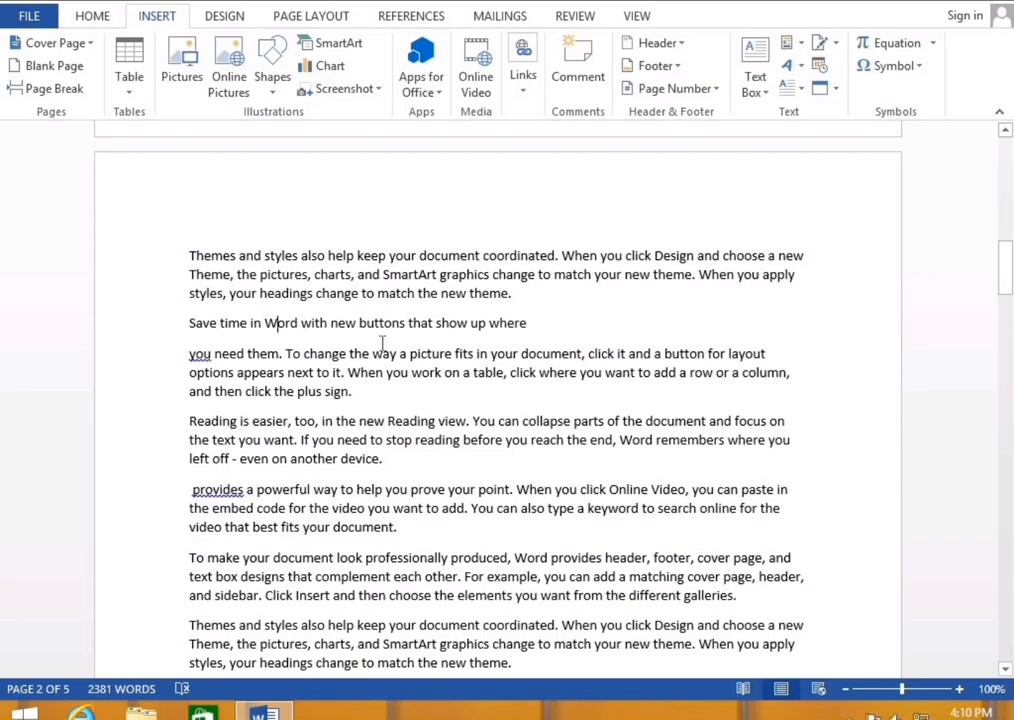
{"action": "key", "text": "ctrl+alt+1"}
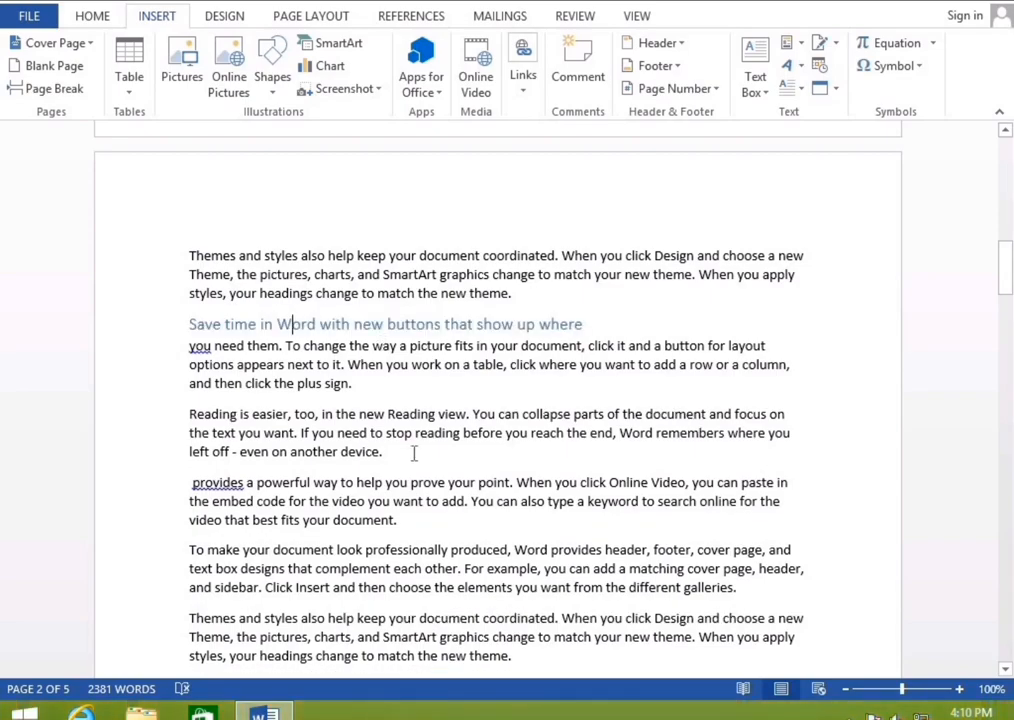
{"action": "key", "text": "ctrl+z"}
{"action": "key", "text": "ctrl+z"}
{"action": "scroll", "coordinate": [413, 453], "scroll_direction": "down", "scroll_amount": 6}
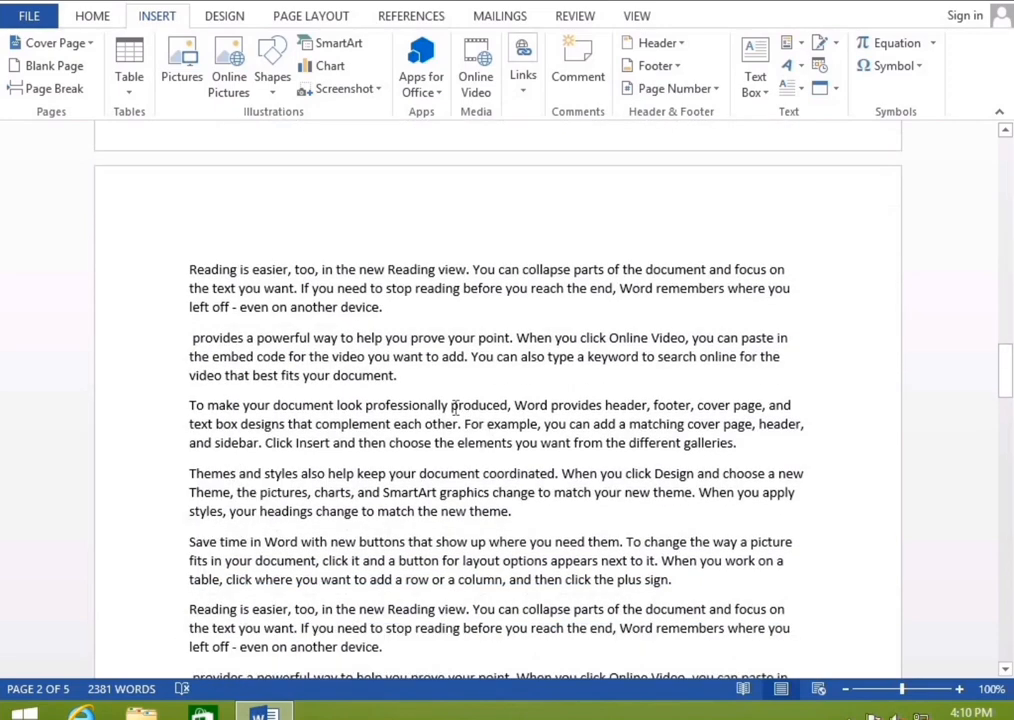
Split the paragraph before 'produced' and make 'To make your document look professionally' a Heading 3
{"action": "left_click", "coordinate": [453, 407]}
{"action": "key", "text": "Return"}
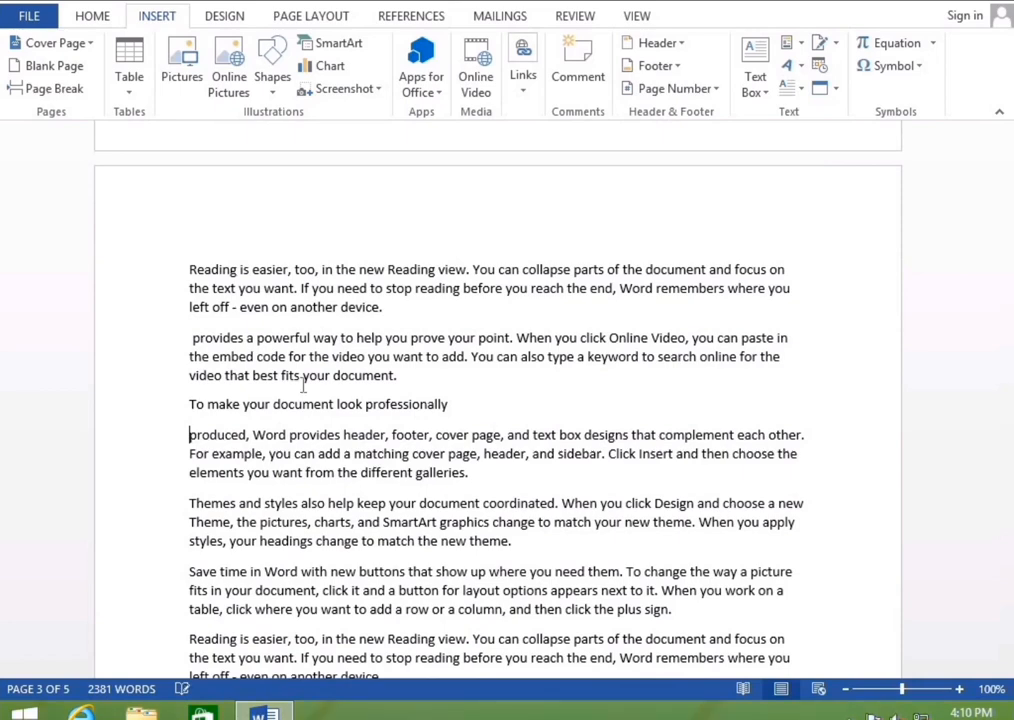
{"action": "left_click", "coordinate": [221, 406]}
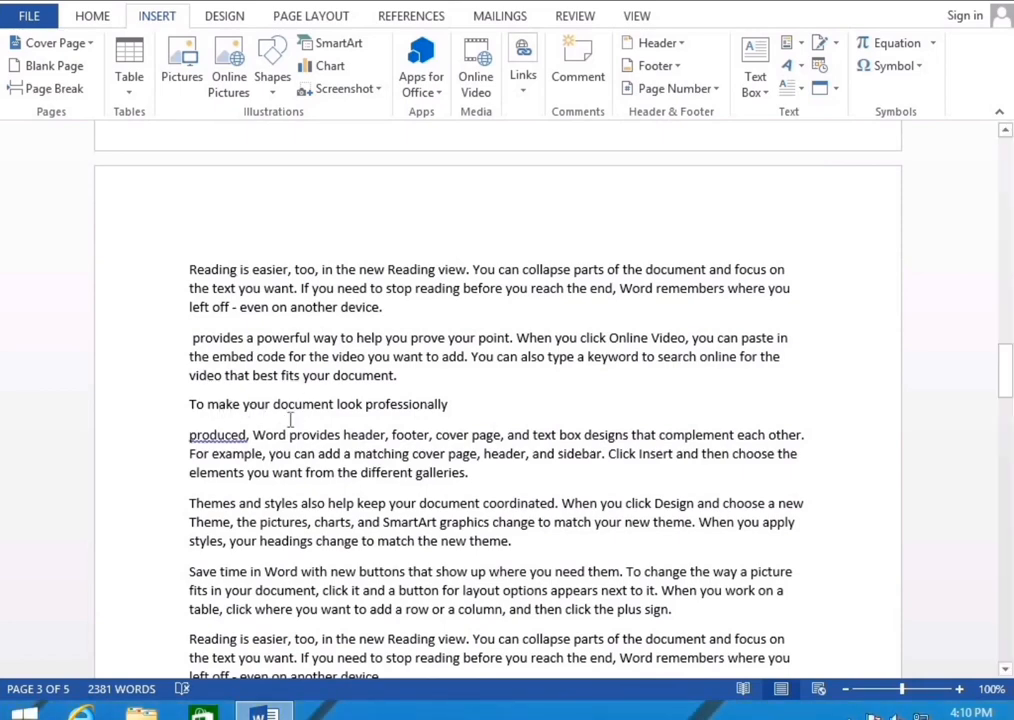
{"action": "key", "text": "ctrl+alt+3"}
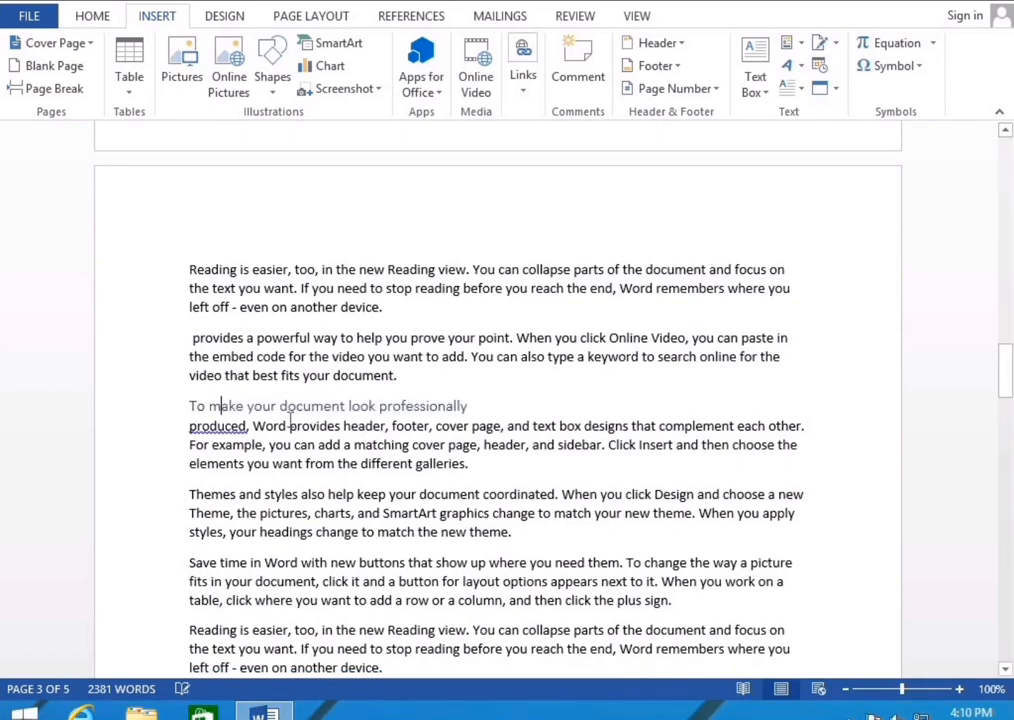
Split the paragraph before 'Reading view' and make 'Reading is easier, too, in the new' Heading 1
{"action": "scroll", "coordinate": [394, 493], "scroll_direction": "down", "scroll_amount": 8}
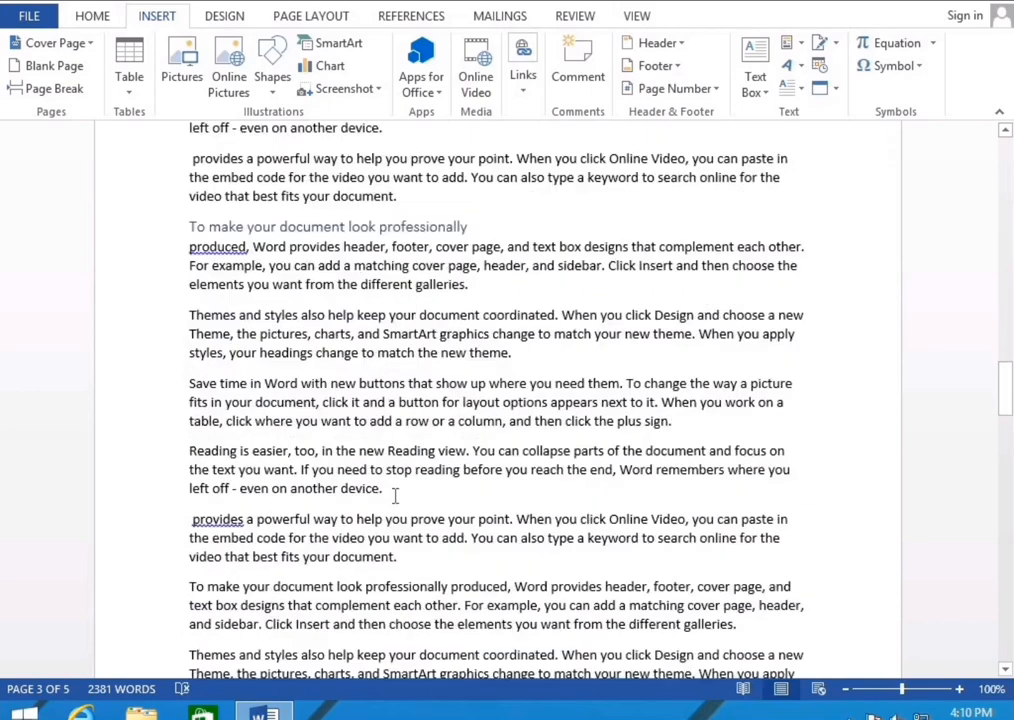
{"action": "scroll", "coordinate": [394, 493], "scroll_direction": "down", "scroll_amount": 15}
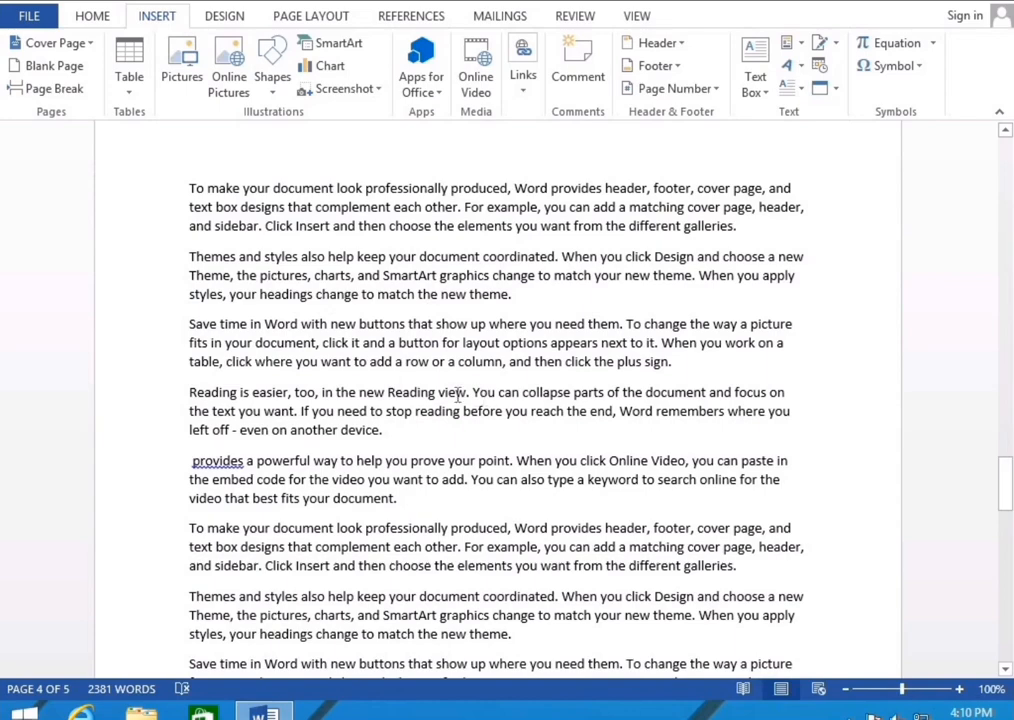
{"action": "left_click", "coordinate": [438, 392]}
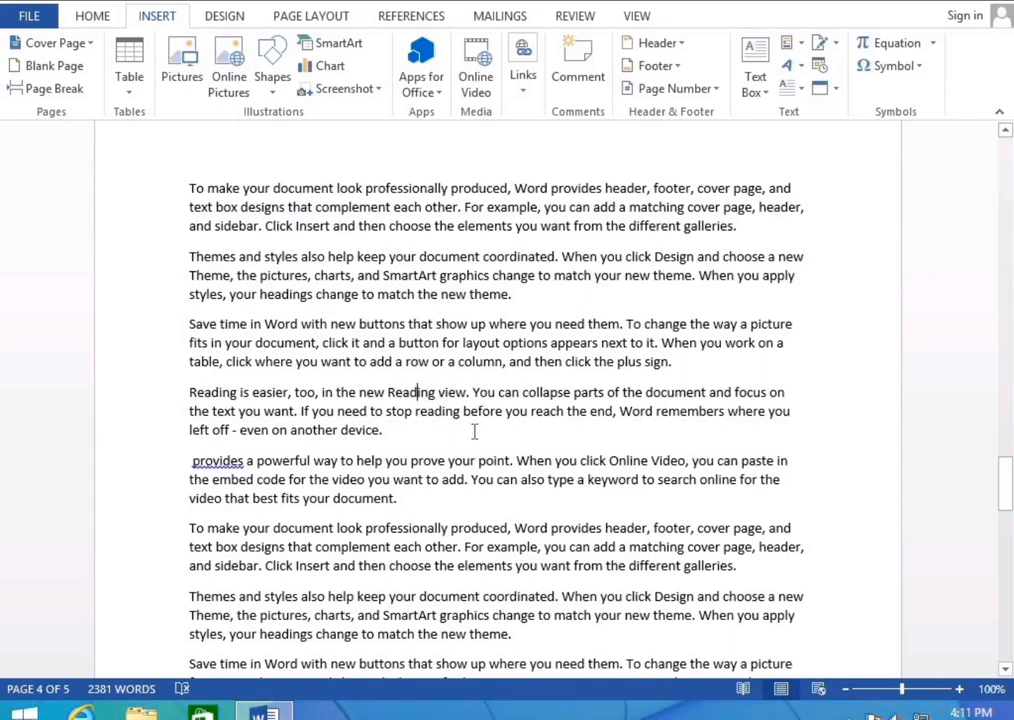
{"action": "key", "text": "Return"}
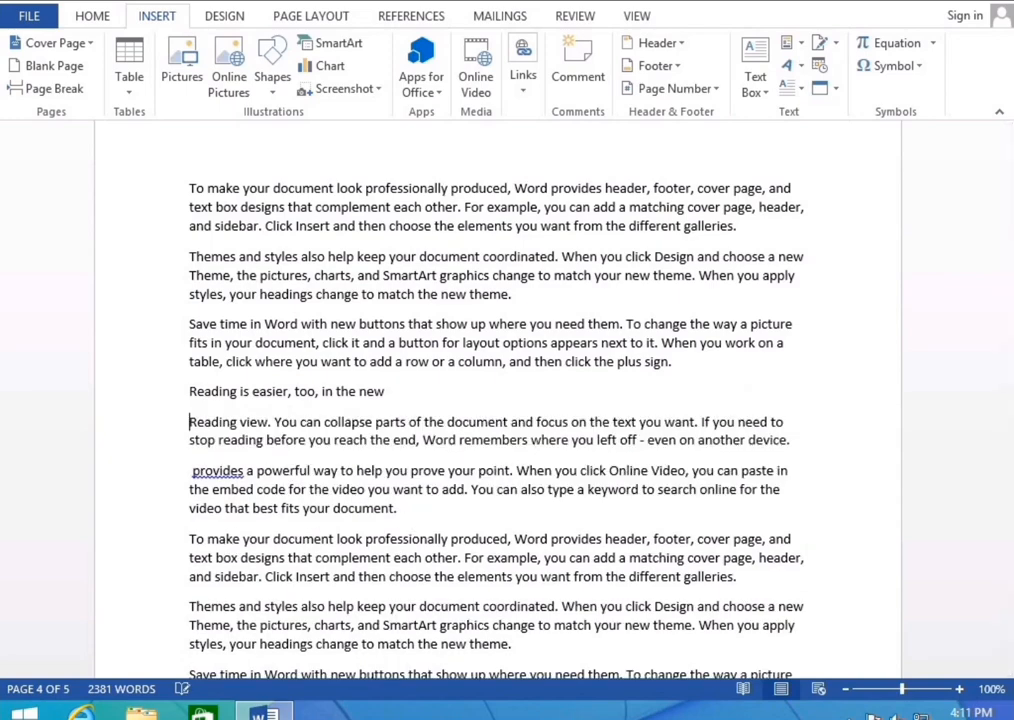
{"action": "left_click", "coordinate": [273, 389]}
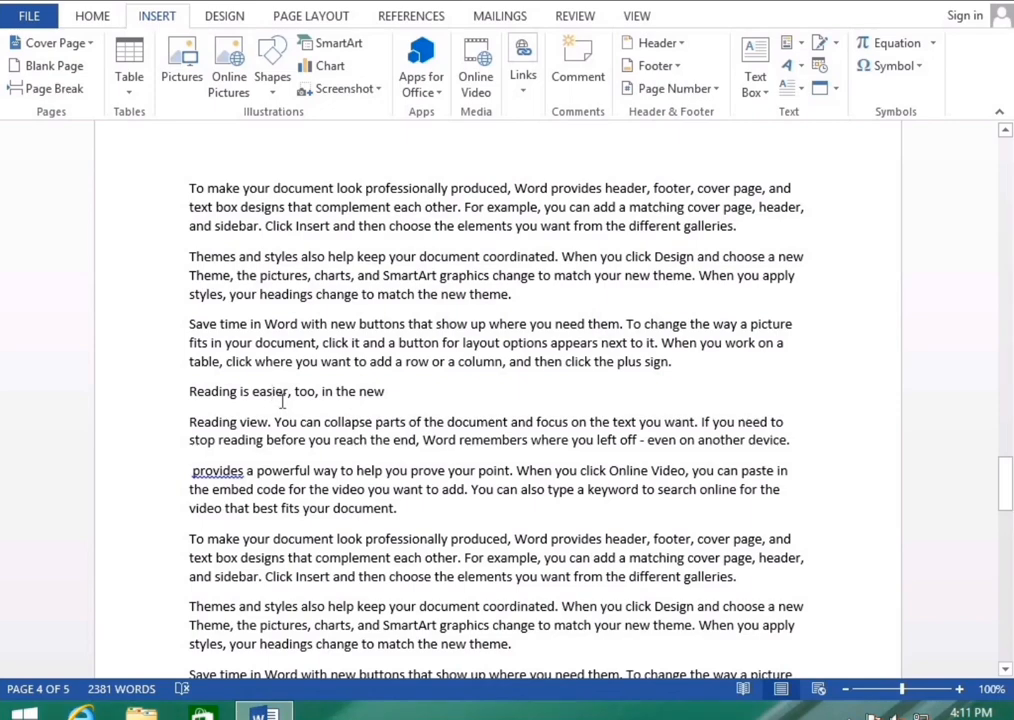
{"action": "key", "text": "ctrl+alt+1"}
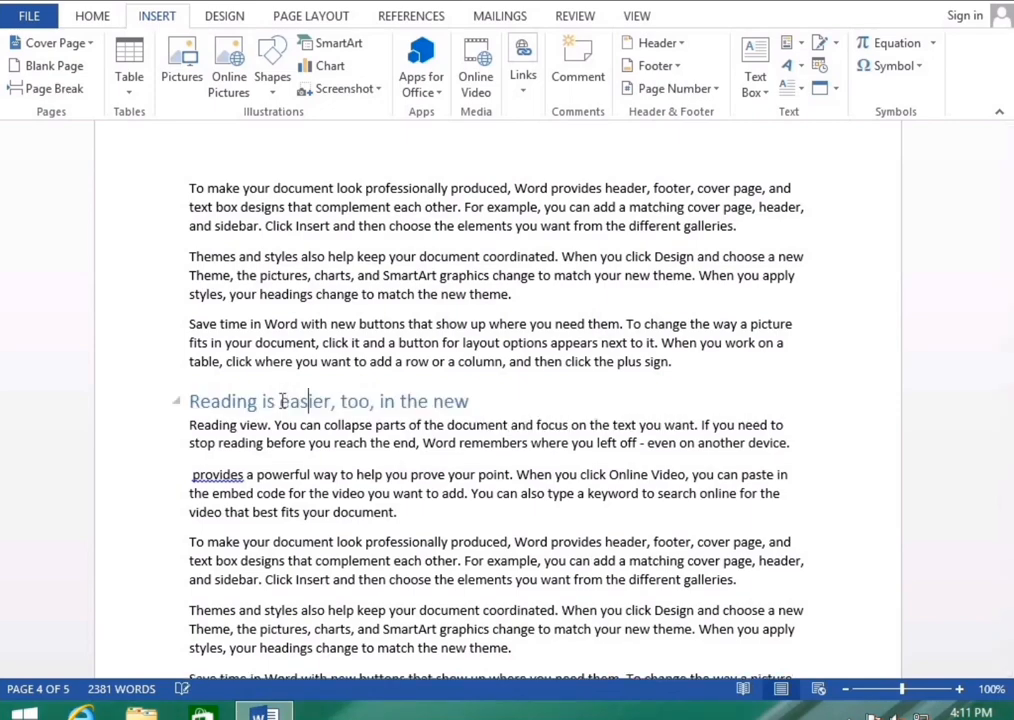
Split after 'button', delete the line ending in 'picture', and make 'fits in your document' Heading 1
{"action": "scroll", "coordinate": [523, 518], "scroll_direction": "down", "scroll_amount": 18}
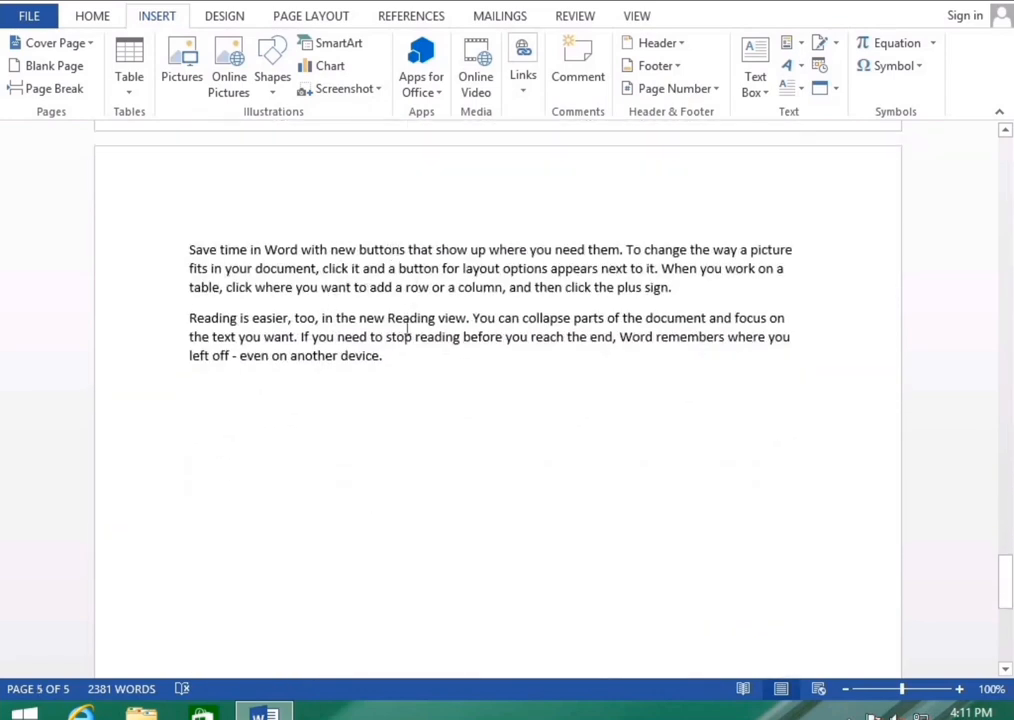
{"action": "left_click", "coordinate": [442, 268]}
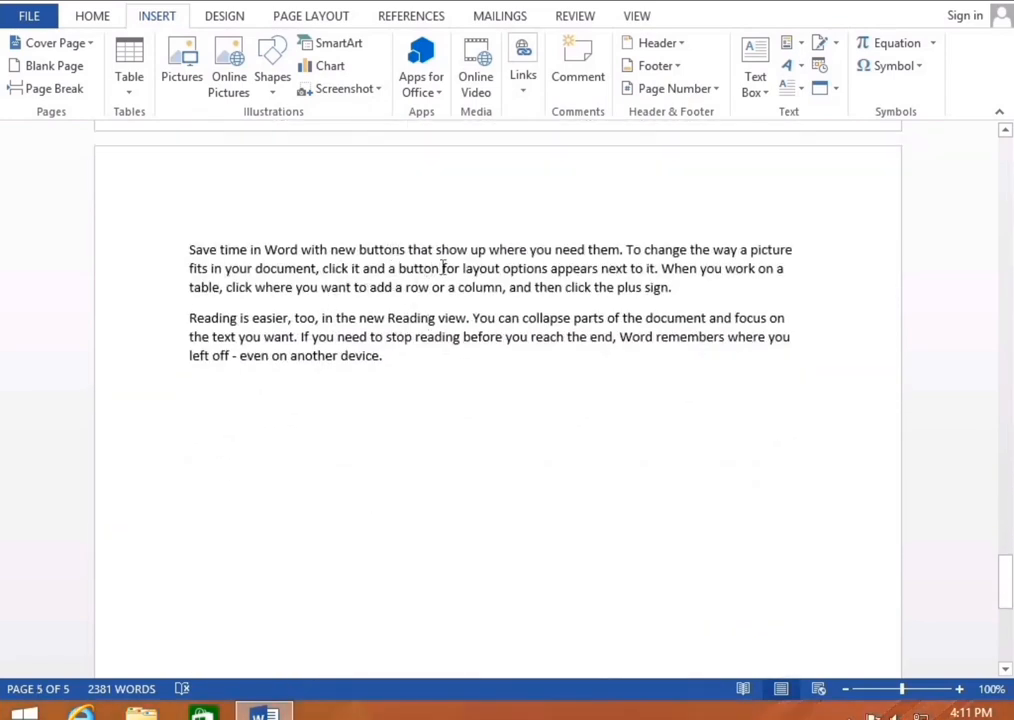
{"action": "key", "text": "Return"}
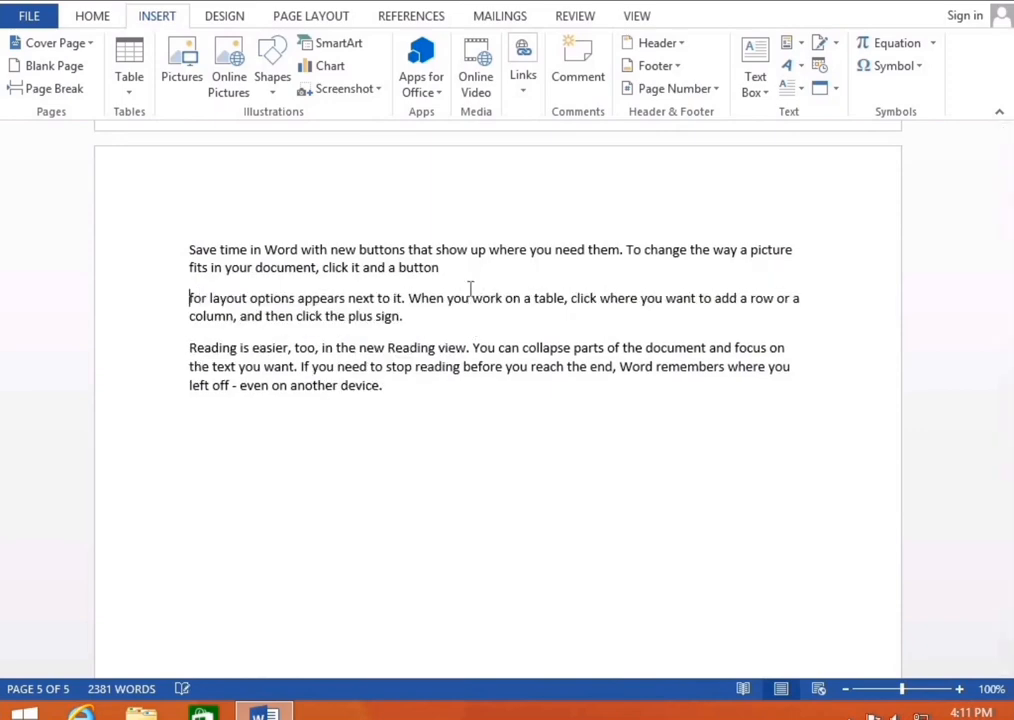
{"action": "key", "text": "Up"}
{"action": "key", "text": "Right"}
{"action": "key", "text": "Right"}
{"action": "key", "text": "Right"}
{"action": "key", "text": "Right"}
{"action": "key", "text": "Right"}
{"action": "key", "text": "Right"}
{"action": "key", "text": "Right"}
{"action": "key", "text": "Right"}
{"action": "key", "text": "Right"}
{"action": "key", "text": "Right"}
{"action": "key", "text": "Right"}
{"action": "key", "text": "Right"}
{"action": "key", "text": "Right"}
{"action": "key", "text": "Right"}
{"action": "key", "text": "Right"}
{"action": "key", "text": "Right"}
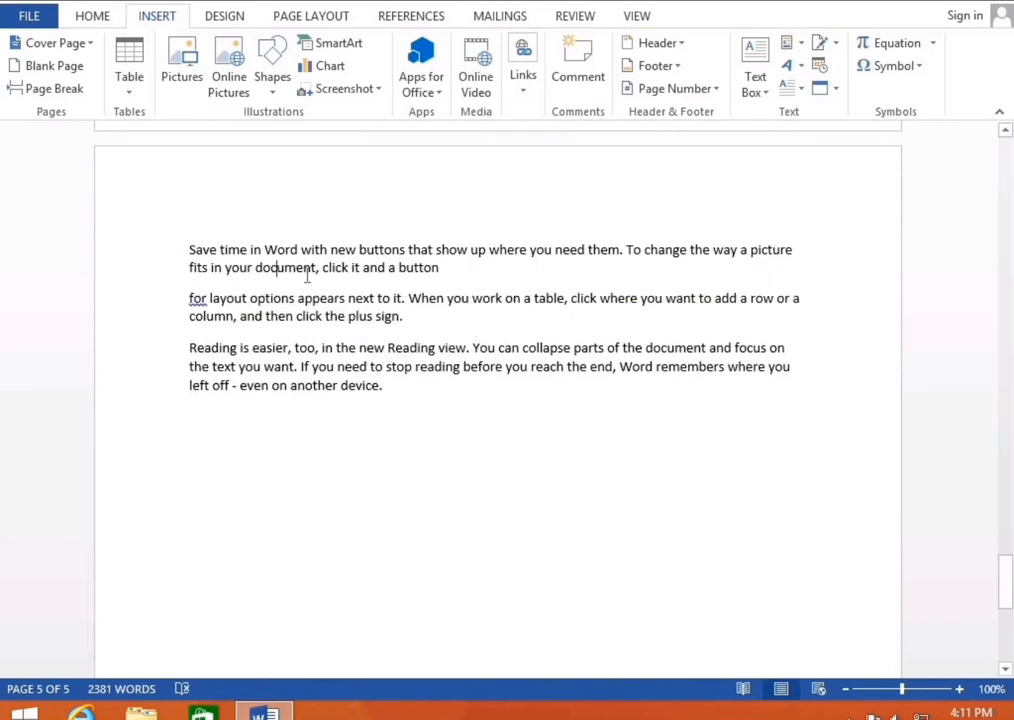
{"action": "key", "text": "ctrl+alt+2"}
{"action": "key", "text": "ctrl+z"}
{"action": "left_click", "coordinate": [797, 251]}
{"action": "key", "text": "shift+Home"}
{"action": "key", "text": "BackSpace"}
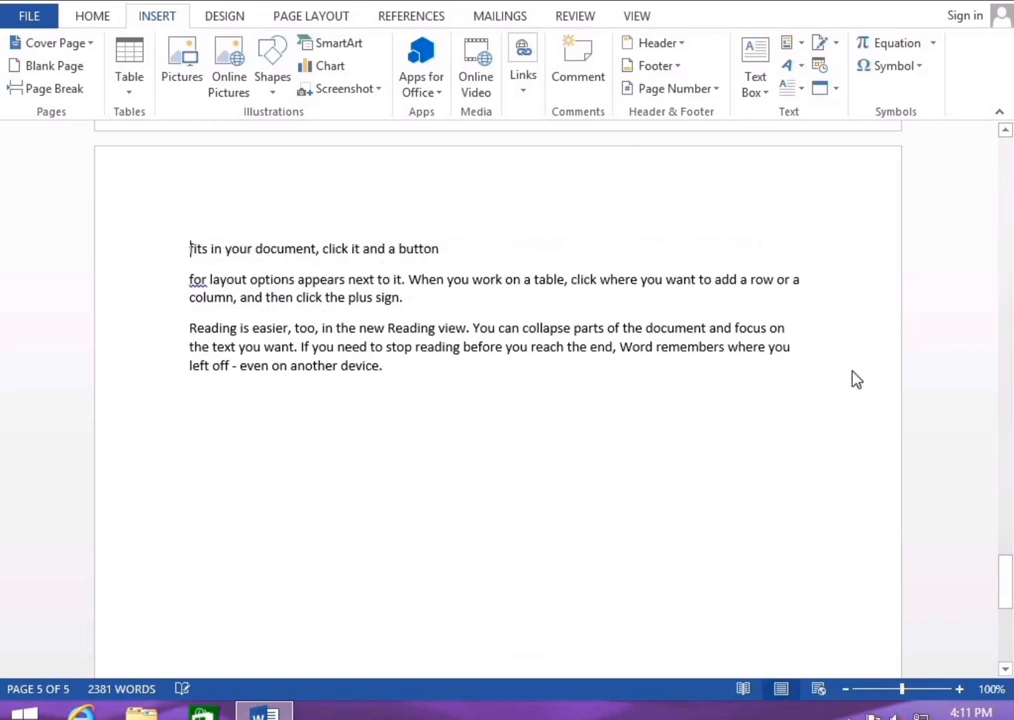
{"action": "left_click", "coordinate": [422, 249]}
{"action": "key", "text": "ctrl+alt+1"}
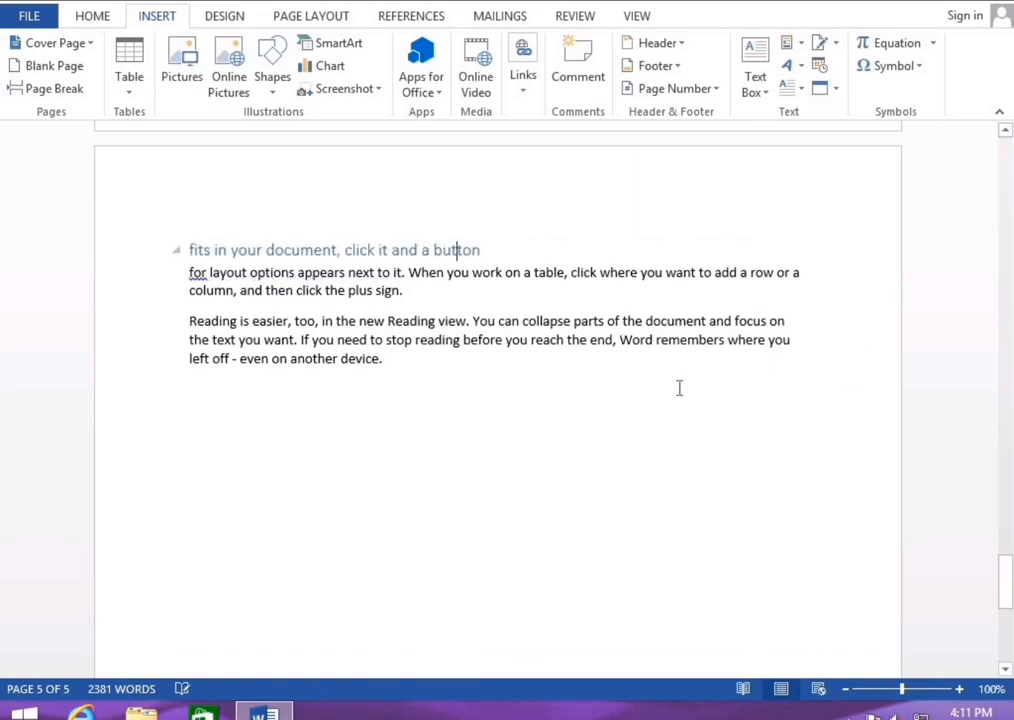
Scroll back up to the top of the document
{"action": "scroll", "coordinate": [699, 396], "scroll_direction": "up", "scroll_amount": 3}
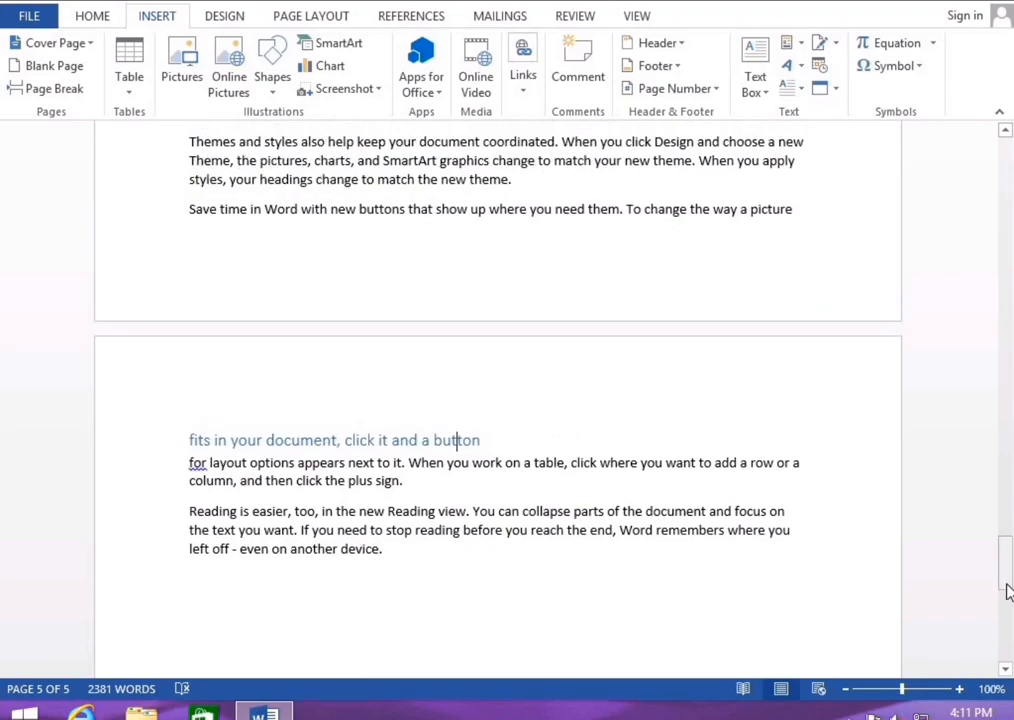
{"action": "left_click_drag", "start_coordinate": [1007, 593], "coordinate": [1007, 480]}
{"action": "left_click_drag", "start_coordinate": [1007, 282], "coordinate": [1007, 165]}
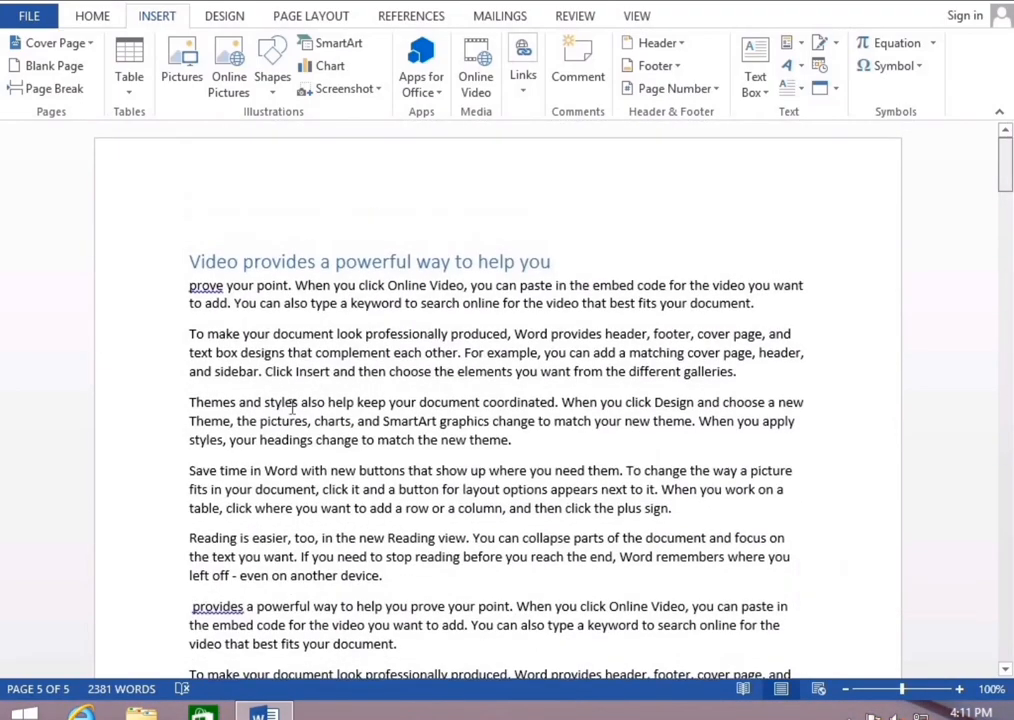
Insert a page break before the 'Video provides a powerful way' heading, leaving page 1 blank
{"action": "left_click", "coordinate": [190, 261]}
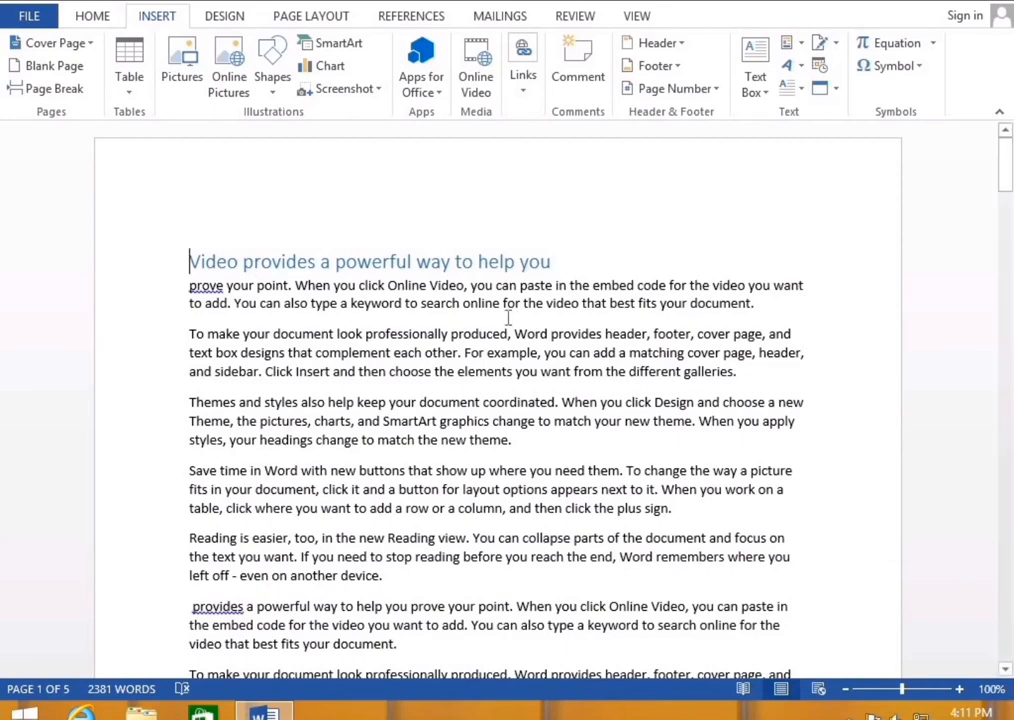
{"action": "key", "text": "ctrl+Return"}
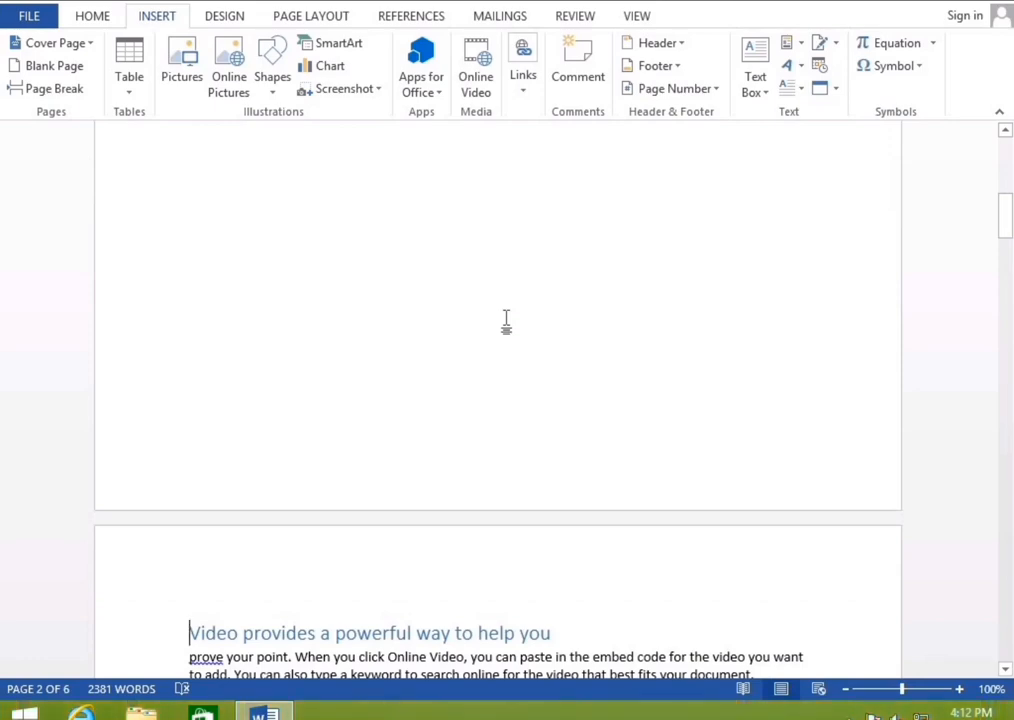
{"action": "scroll", "coordinate": [506, 320], "scroll_direction": "up", "scroll_amount": 5}
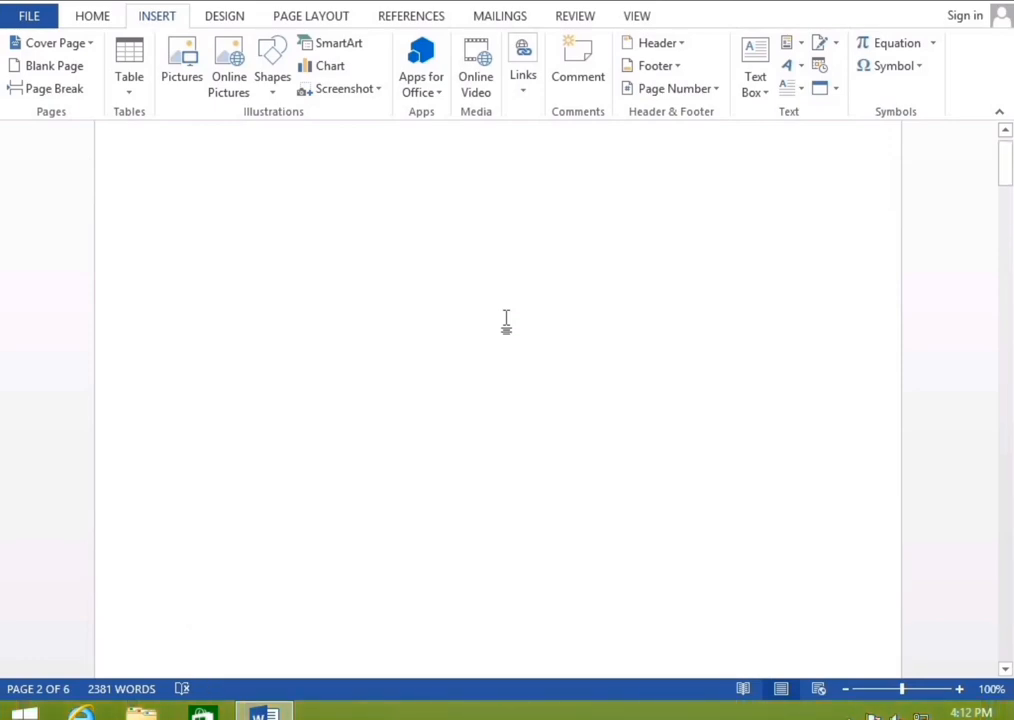
{"action": "scroll", "coordinate": [506, 320], "scroll_direction": "up", "scroll_amount": 1}
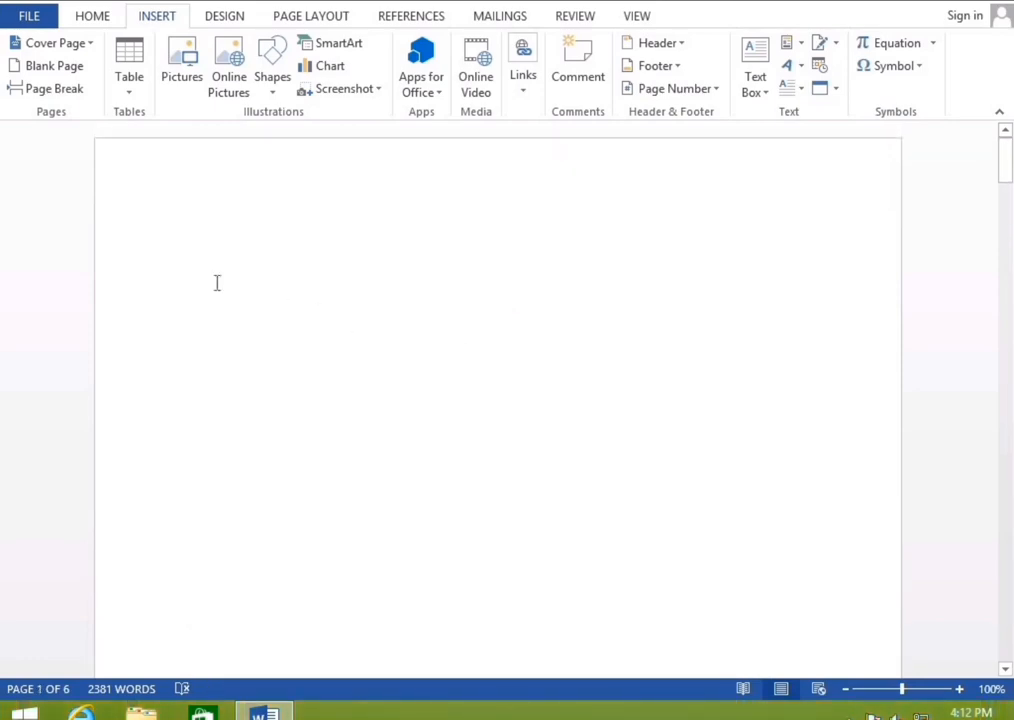
{"action": "left_click", "coordinate": [185, 247]}
Set up a cross-reference with reference type Heading, showing the heading text
{"action": "left_click", "coordinate": [524, 90]}
{"action": "left_click", "coordinate": [647, 168]}
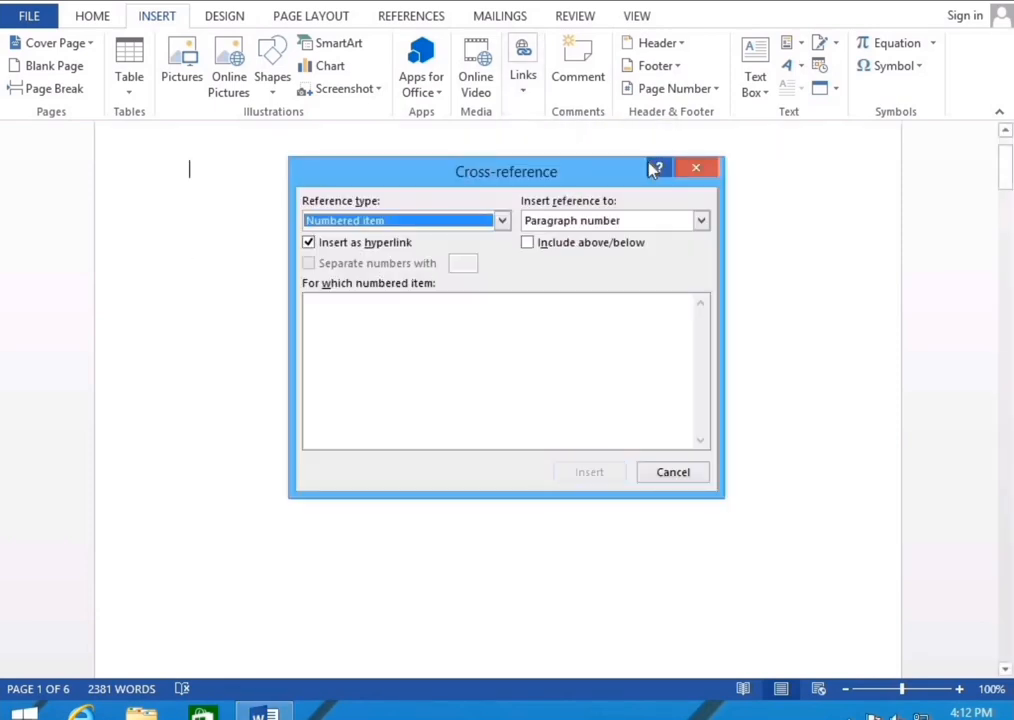
{"action": "left_click", "coordinate": [345, 224]}
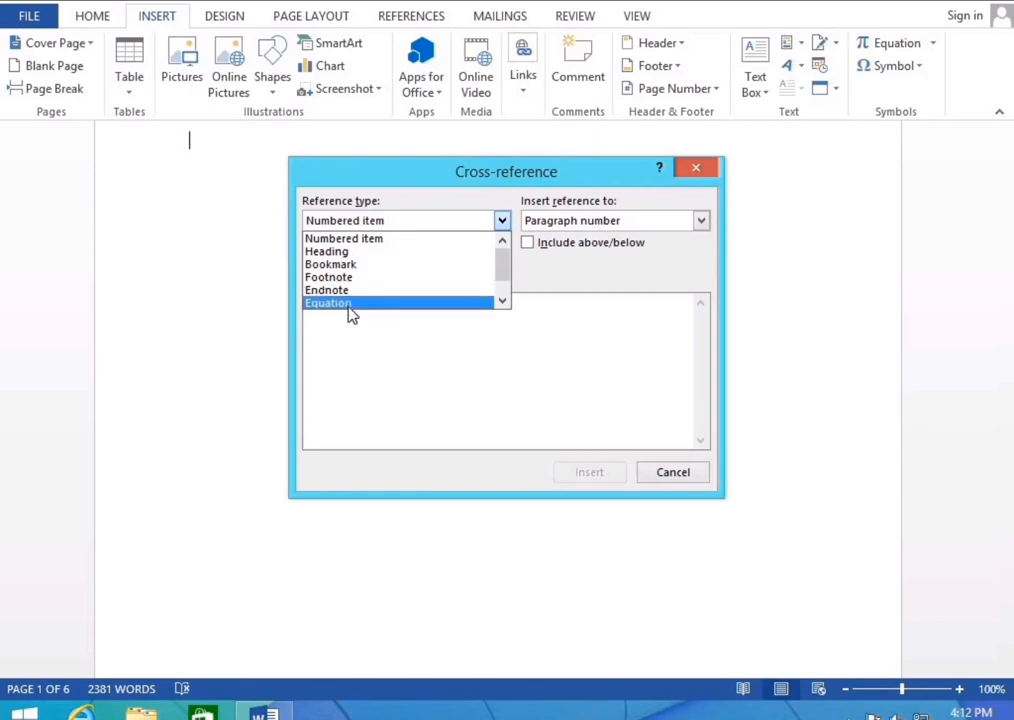
{"action": "left_click", "coordinate": [335, 251]}
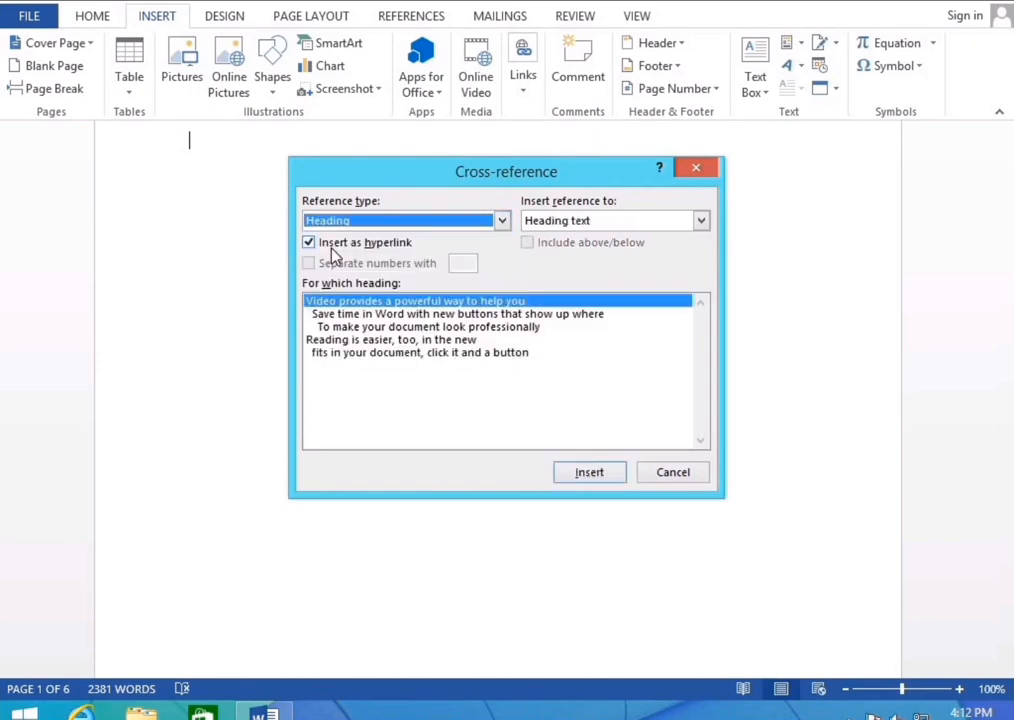
{"action": "left_click", "coordinate": [508, 223]}
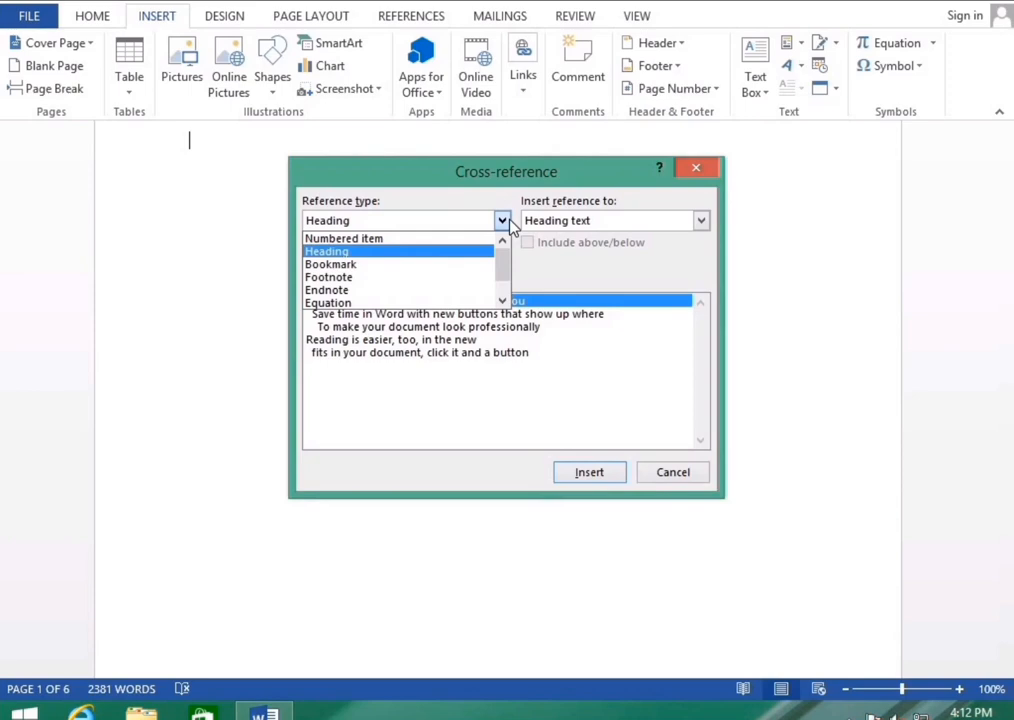
{"action": "left_click", "coordinate": [364, 253]}
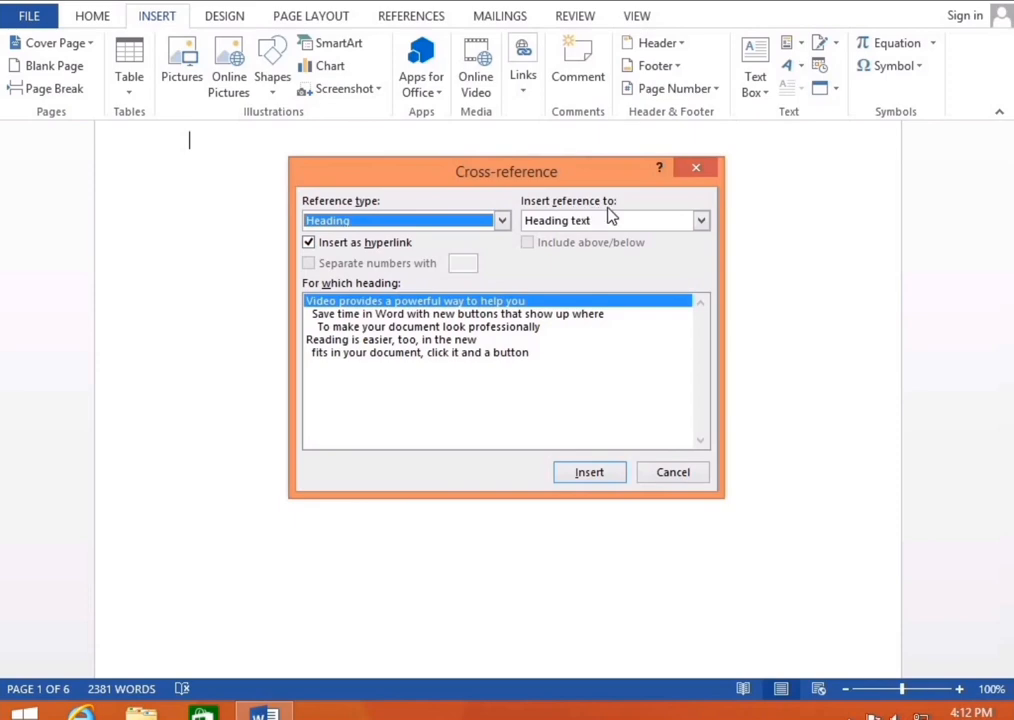
{"action": "left_click", "coordinate": [703, 222]}
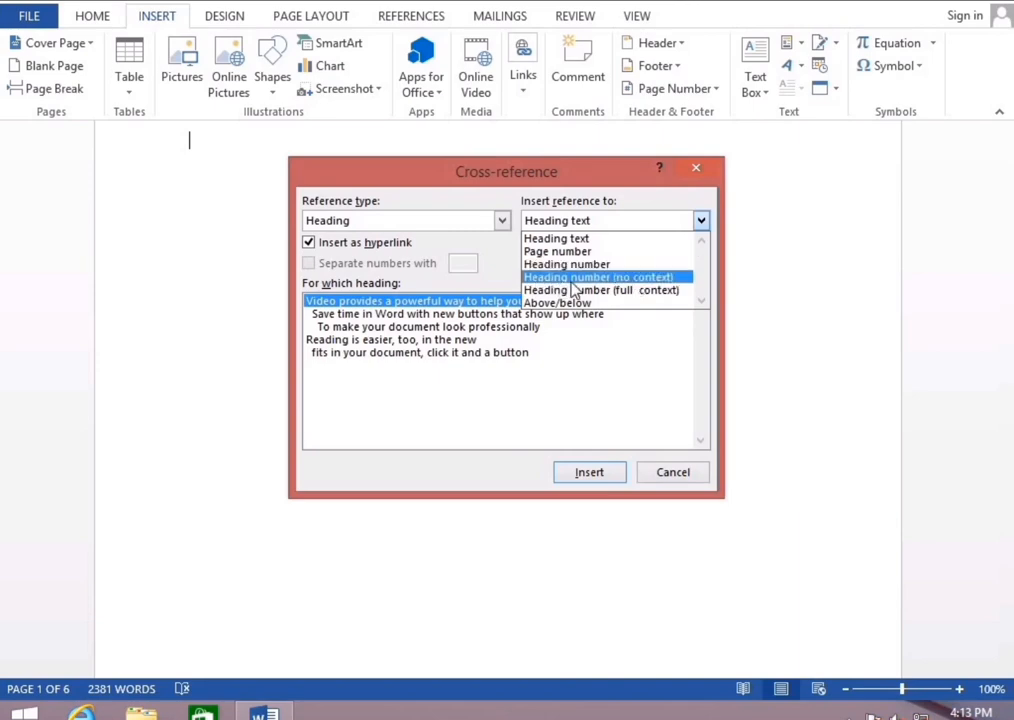
{"action": "left_click", "coordinate": [603, 473]}
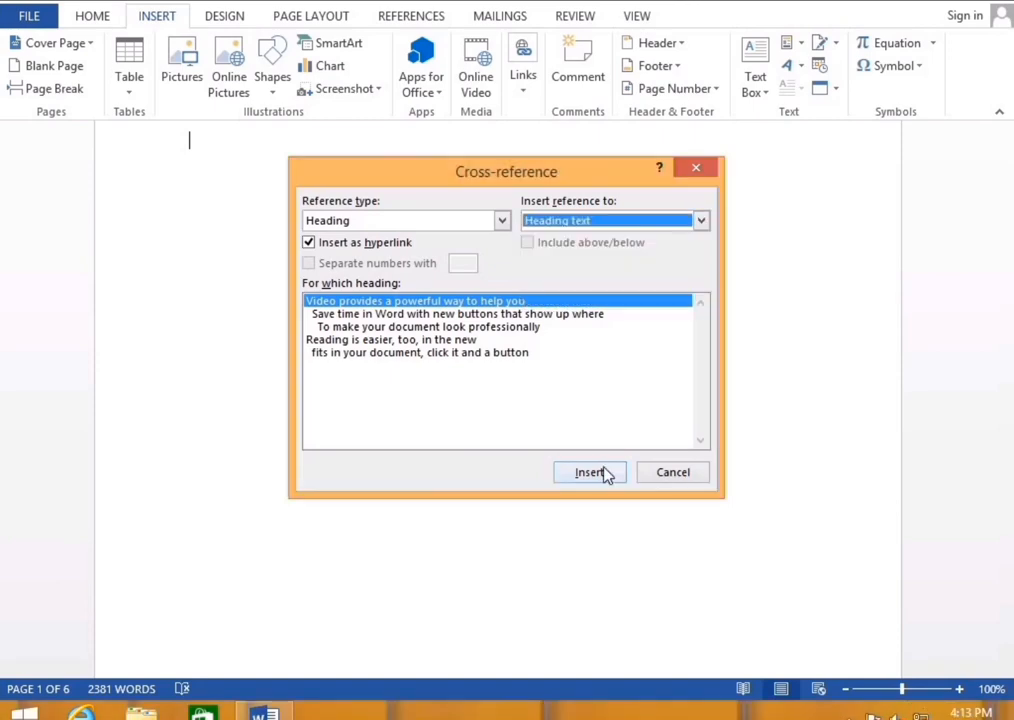
Insert the 'Video provides' and 'Save time in Word' headings as cross-references on separate lines
{"action": "left_click", "coordinate": [603, 473]}
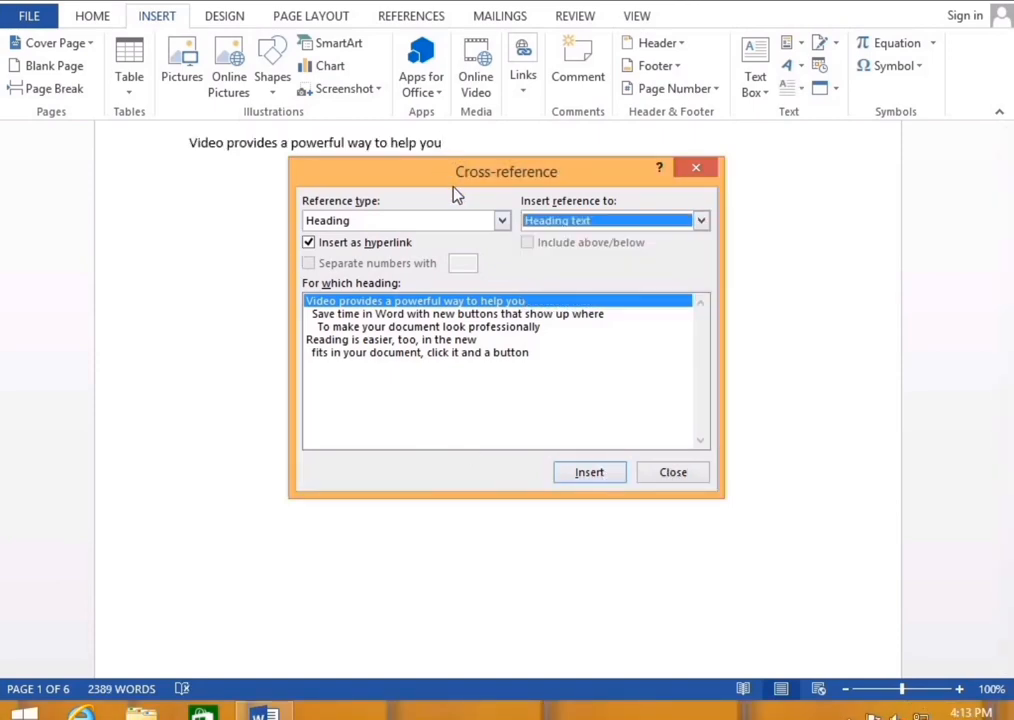
{"action": "left_click_drag", "start_coordinate": [453, 185], "coordinate": [568, 276]}
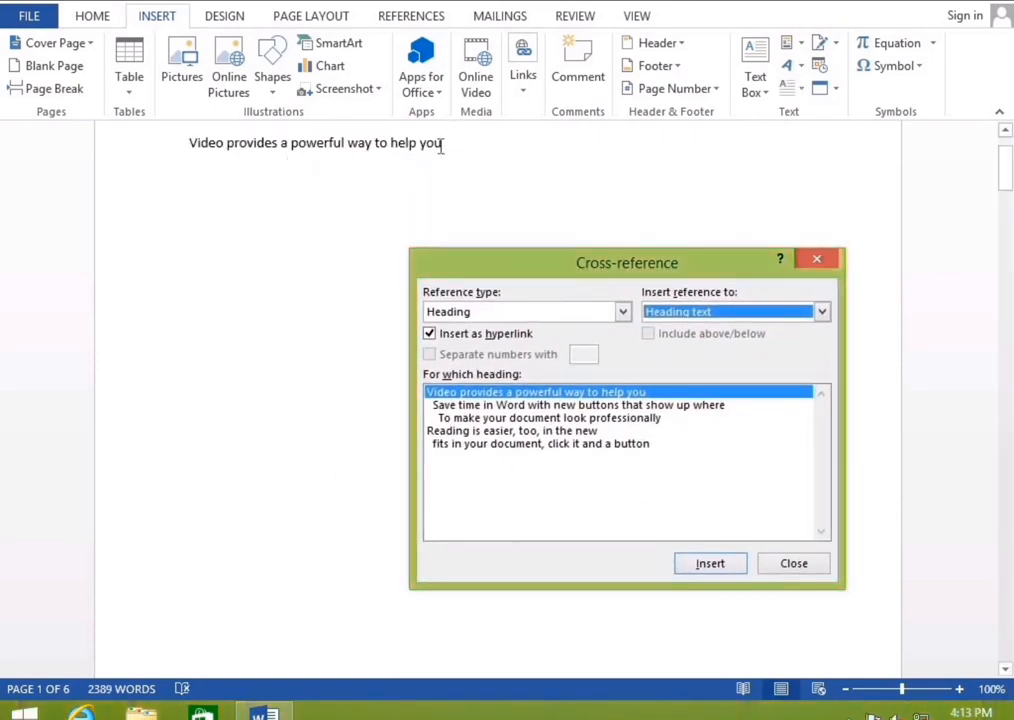
{"action": "left_click", "coordinate": [440, 146]}
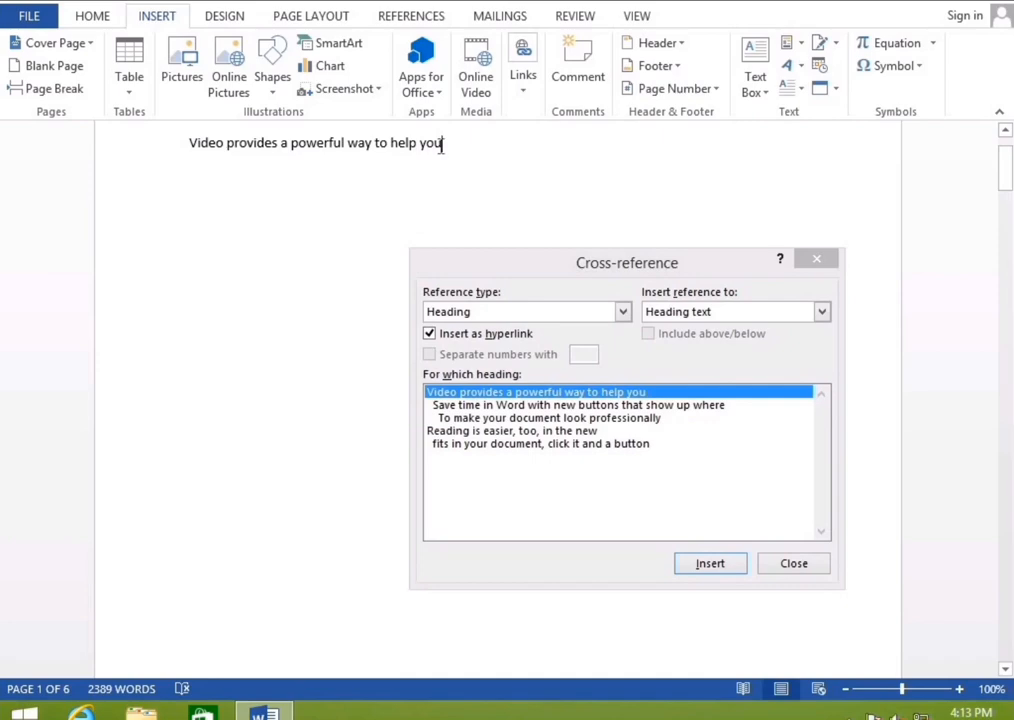
{"action": "key", "text": "Return"}
{"action": "left_click", "coordinate": [638, 406]}
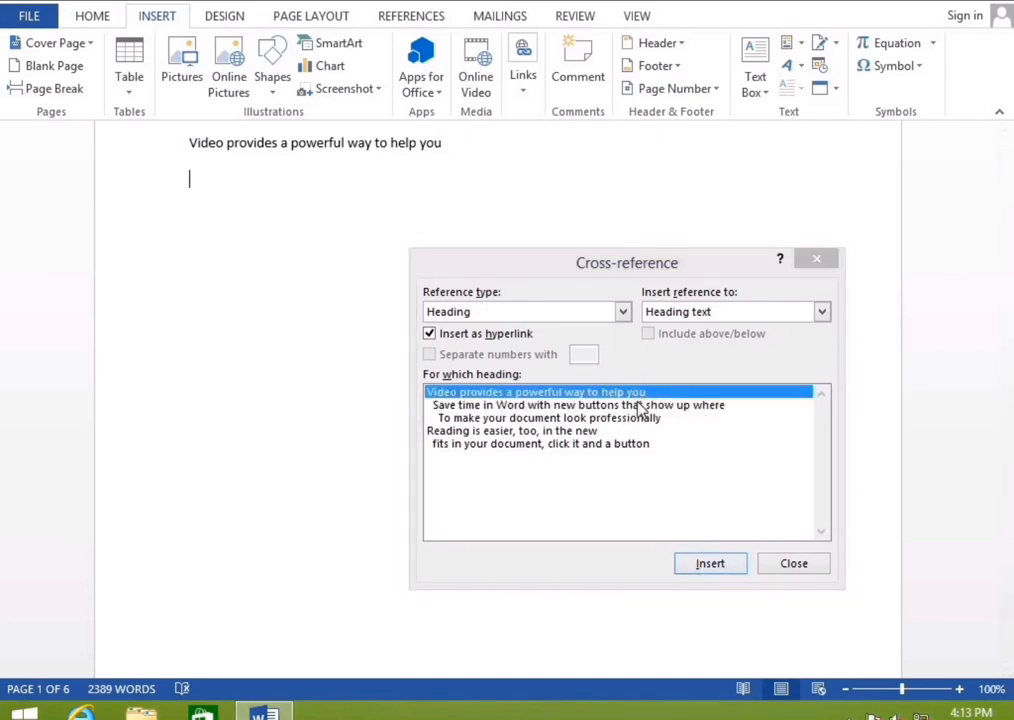
{"action": "left_click", "coordinate": [640, 406]}
{"action": "left_click", "coordinate": [697, 567]}
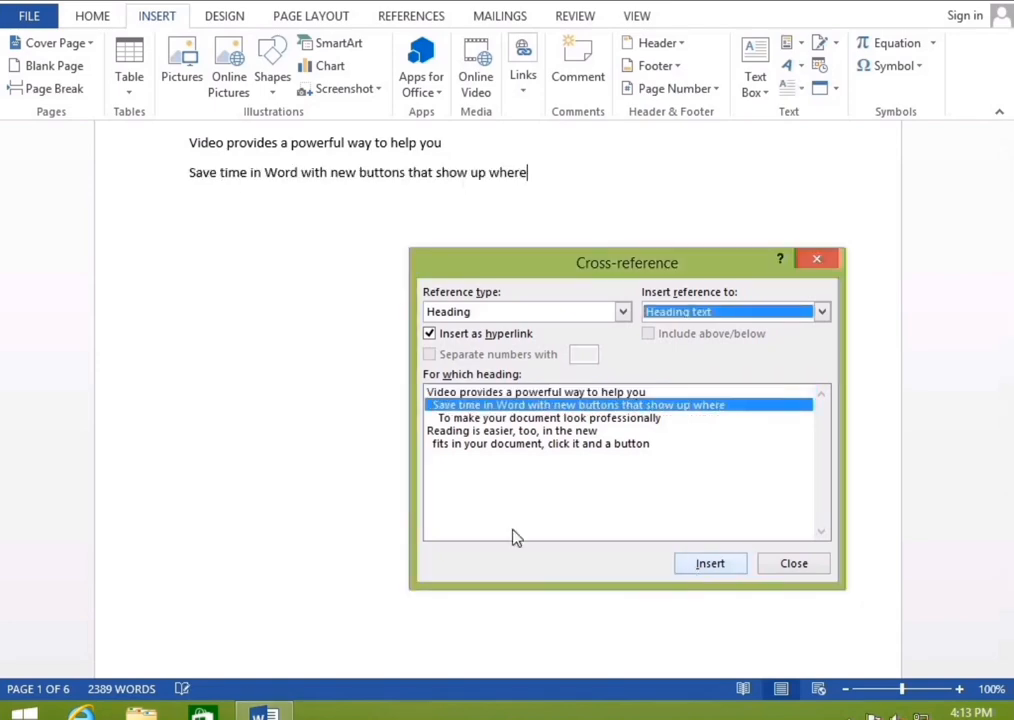
{"action": "left_click", "coordinate": [528, 170]}
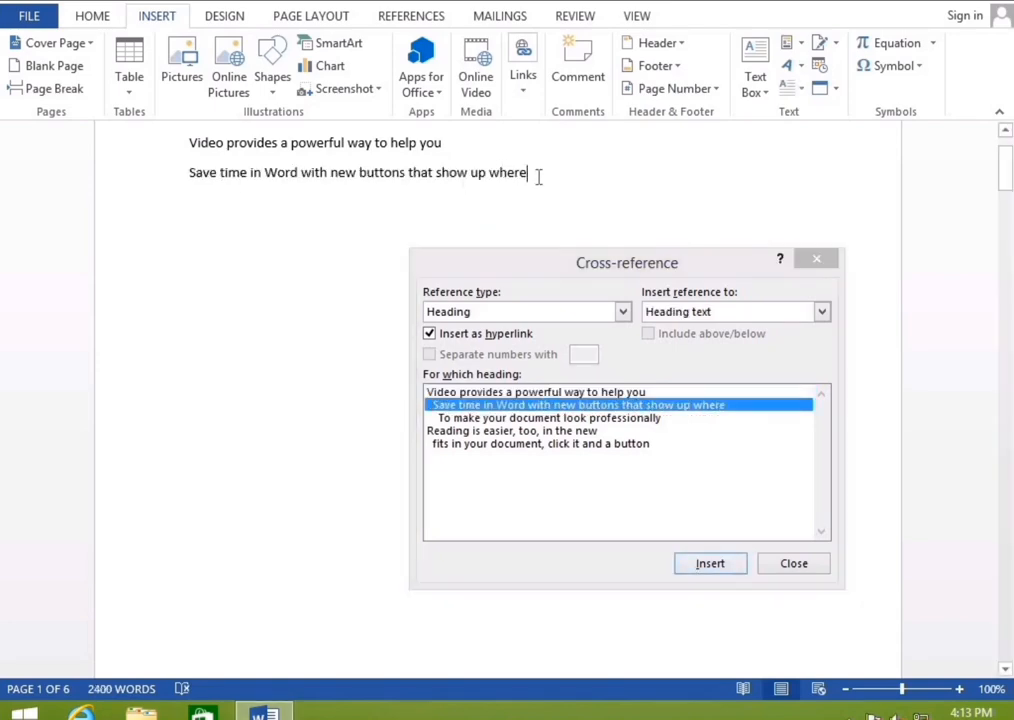
{"action": "key", "text": "Return"}
Add 'To make your document', 'Reading is easier' and 'fits in your document' cross-references, then close the dialog
{"action": "left_click", "coordinate": [579, 419]}
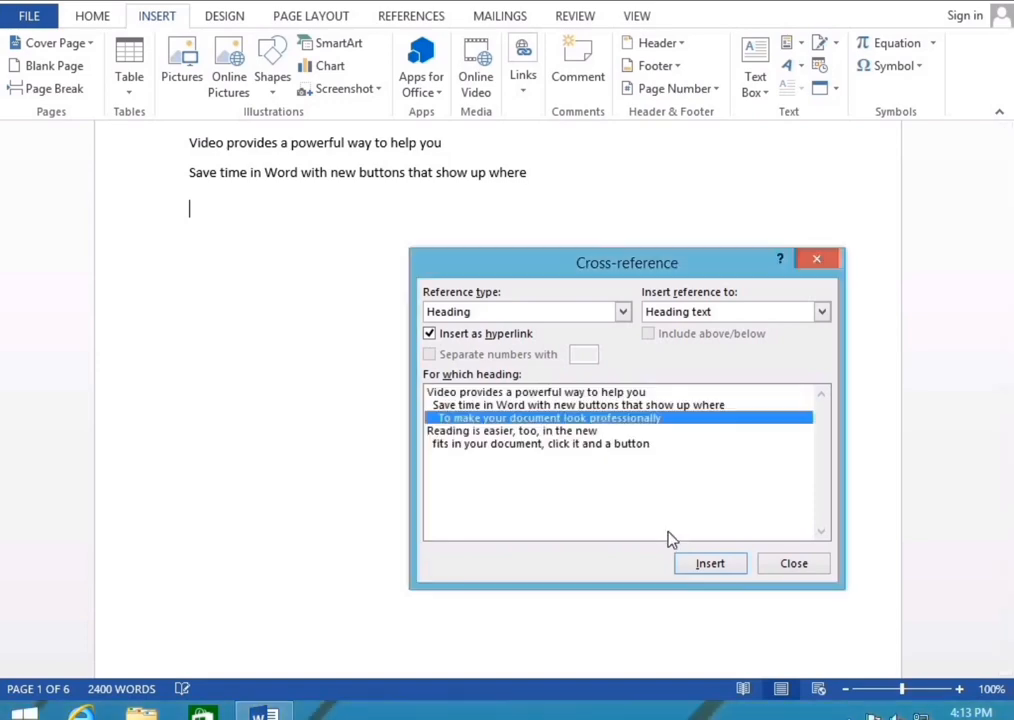
{"action": "left_click", "coordinate": [708, 564]}
{"action": "left_click", "coordinate": [485, 200]}
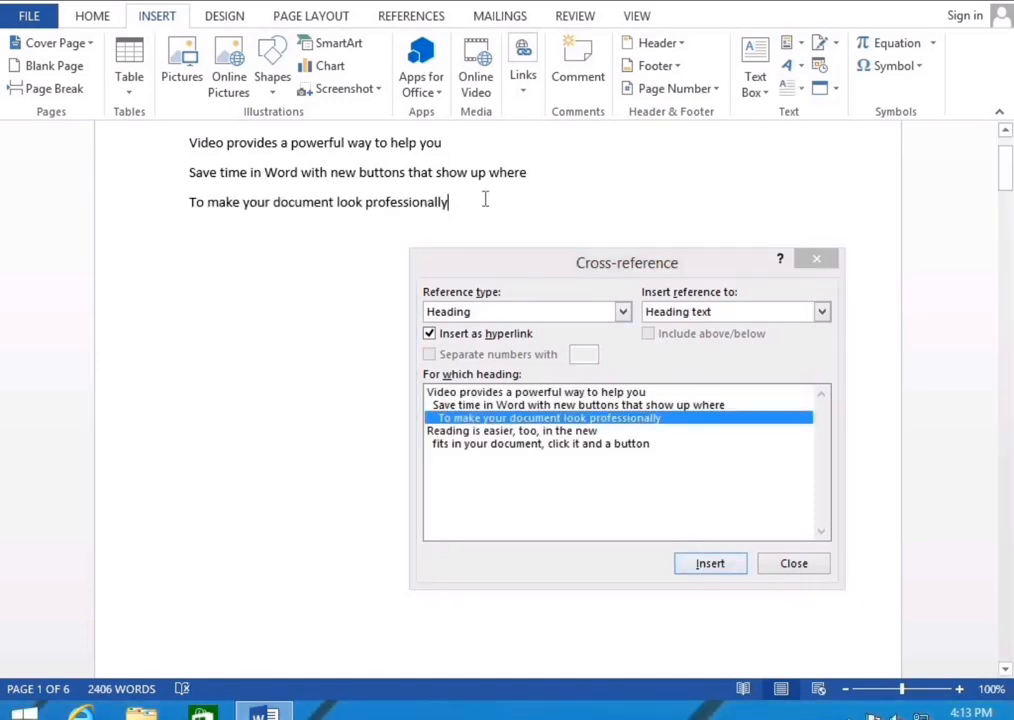
{"action": "key", "text": "Return"}
{"action": "left_click", "coordinate": [540, 431]}
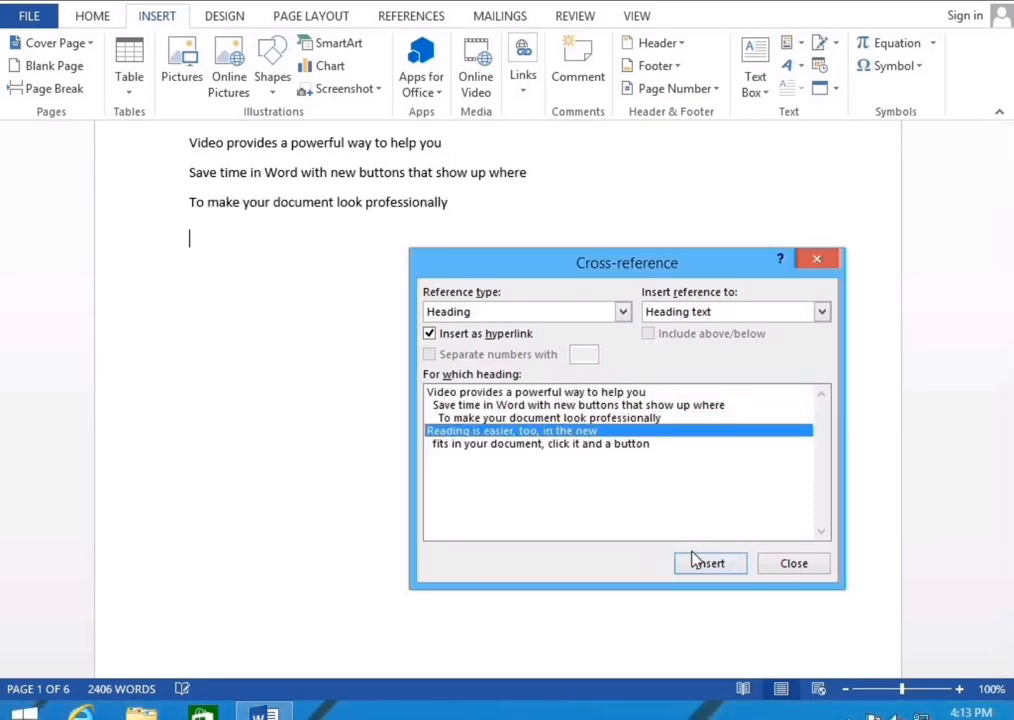
{"action": "left_click", "coordinate": [704, 566]}
{"action": "left_click", "coordinate": [418, 172]}
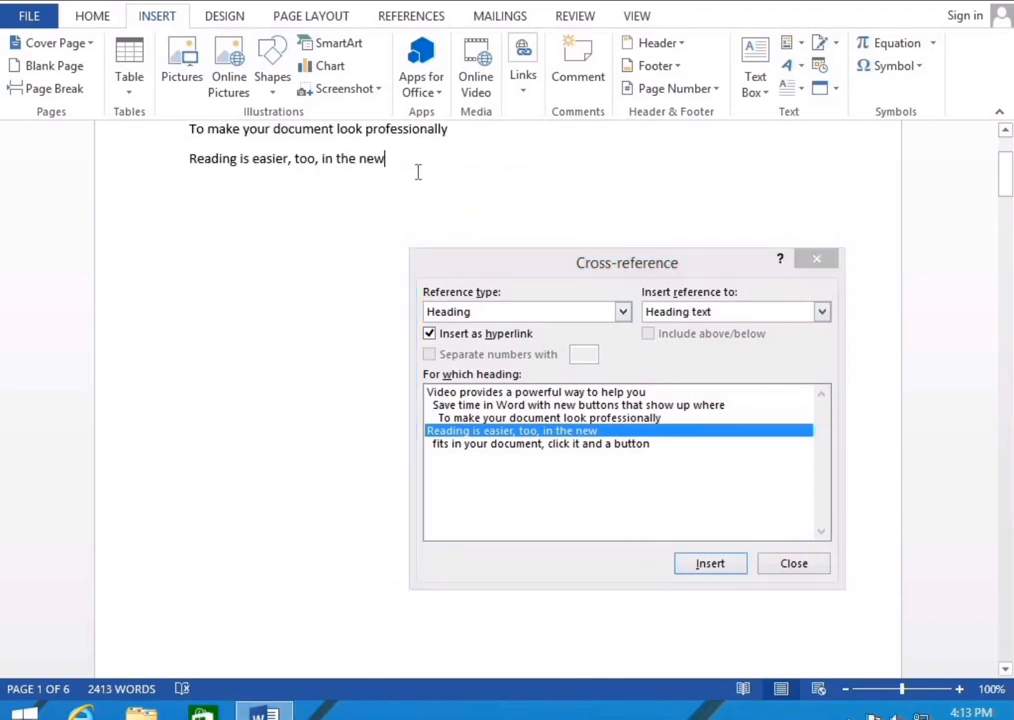
{"action": "key", "text": "Return"}
{"action": "left_click", "coordinate": [600, 443]}
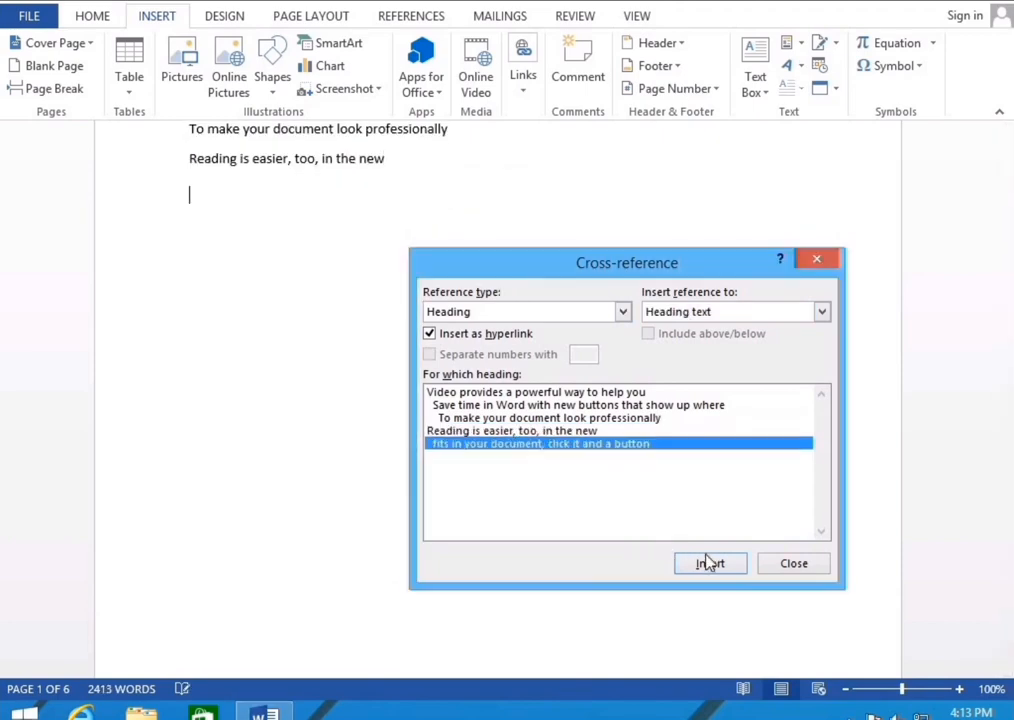
{"action": "left_click", "coordinate": [710, 564]}
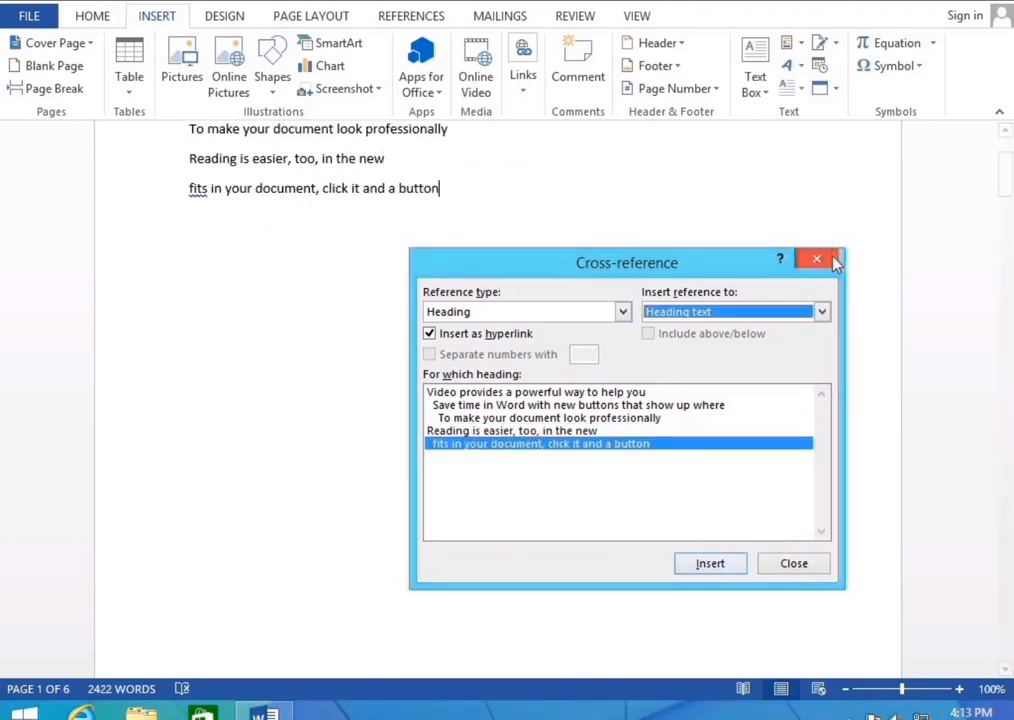
{"action": "left_click", "coordinate": [828, 257]}
{"action": "scroll", "coordinate": [504, 285], "scroll_direction": "up", "scroll_amount": 3}
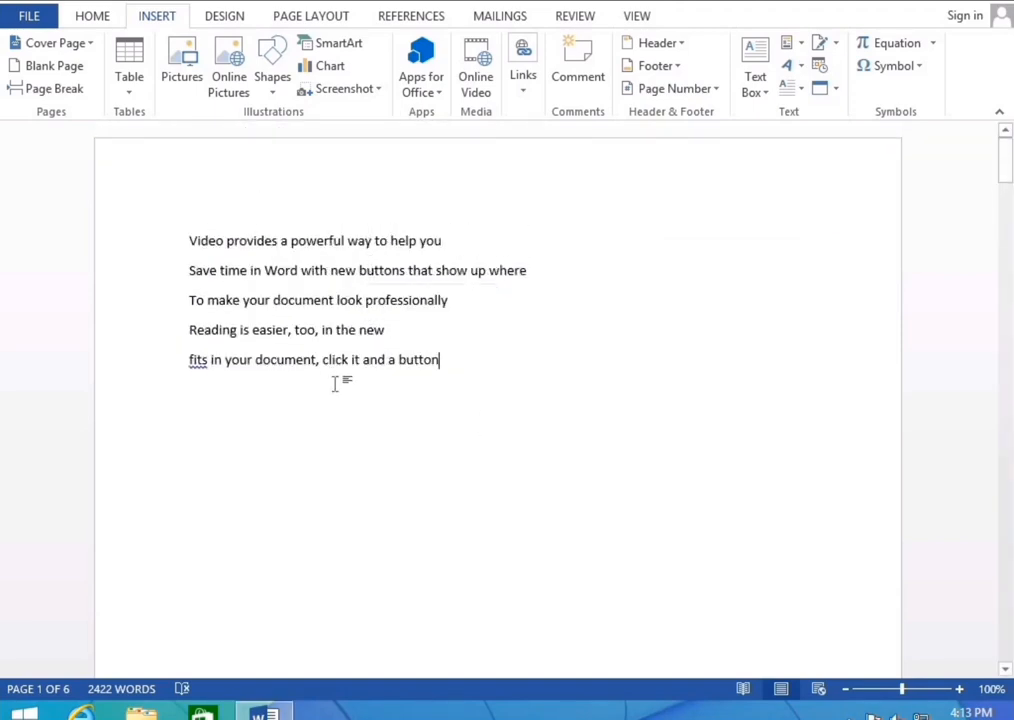
{"action": "left_click", "coordinate": [302, 302], "text": "ctrl"}
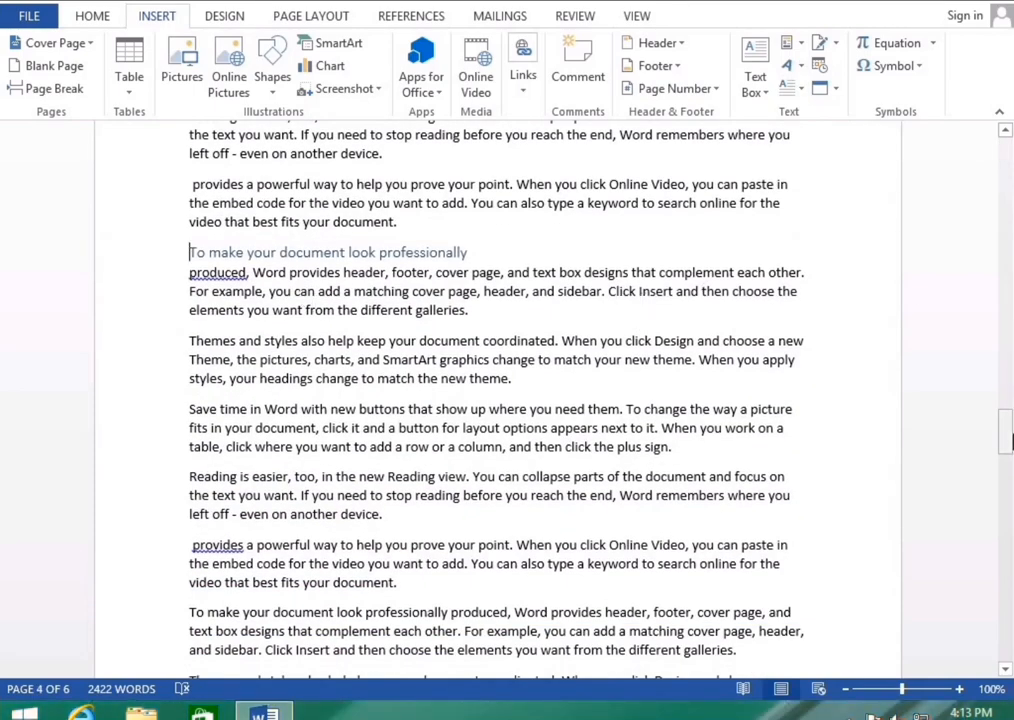
{"action": "left_click_drag", "start_coordinate": [1008, 425], "coordinate": [962, 95]}
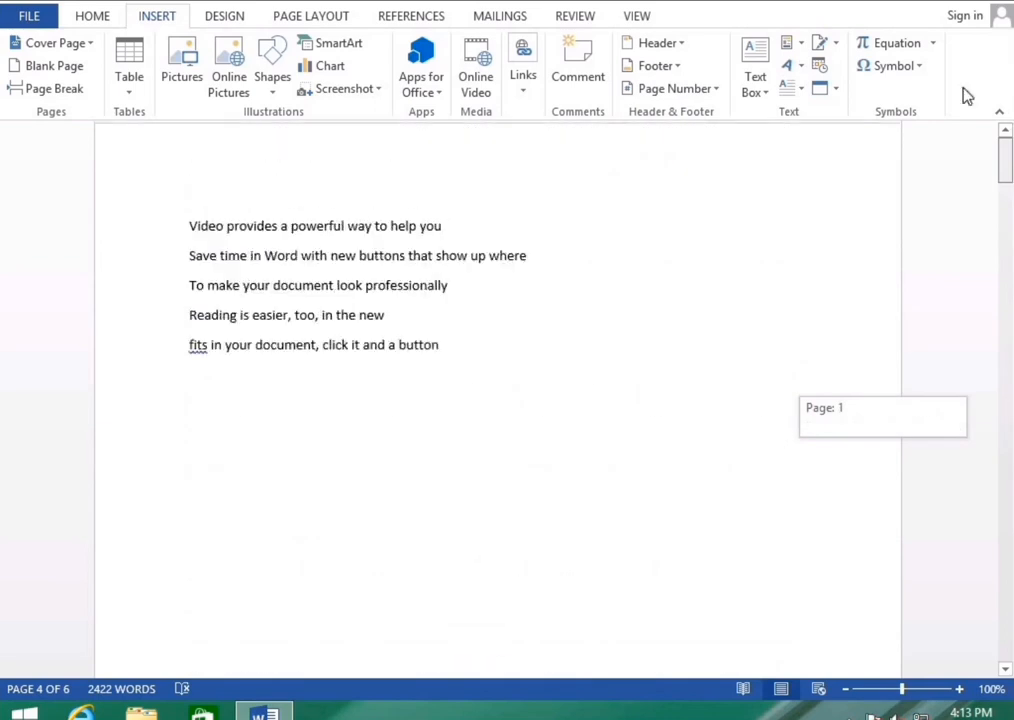
{"action": "left_click", "coordinate": [275, 362], "text": "ctrl"}
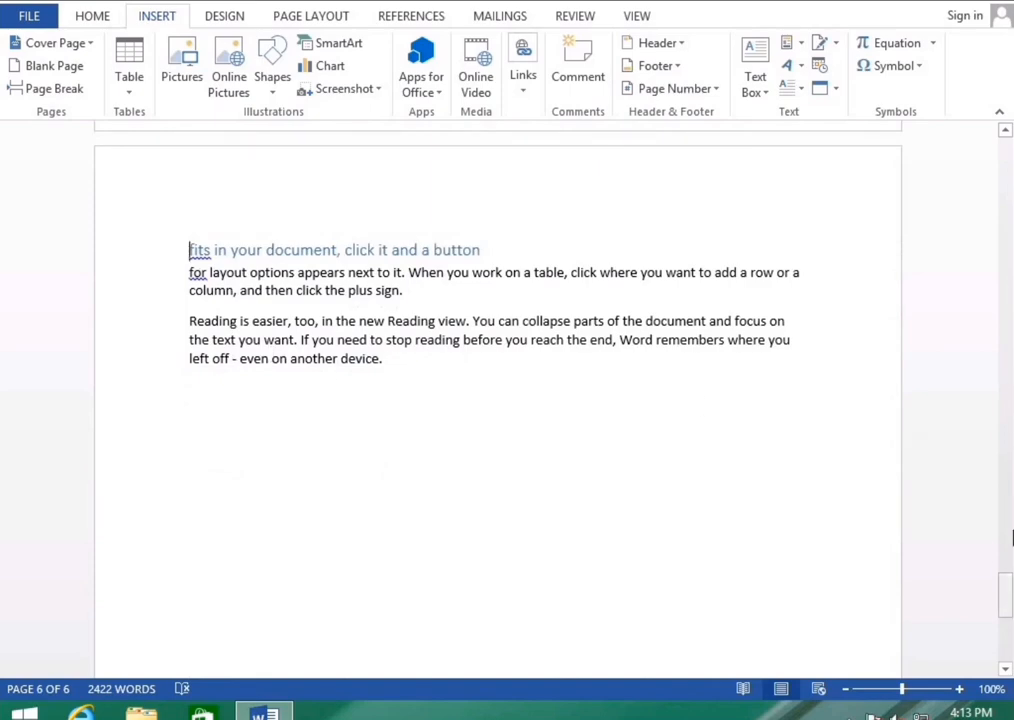
{"action": "left_click_drag", "start_coordinate": [1009, 290], "coordinate": [1003, 154]}
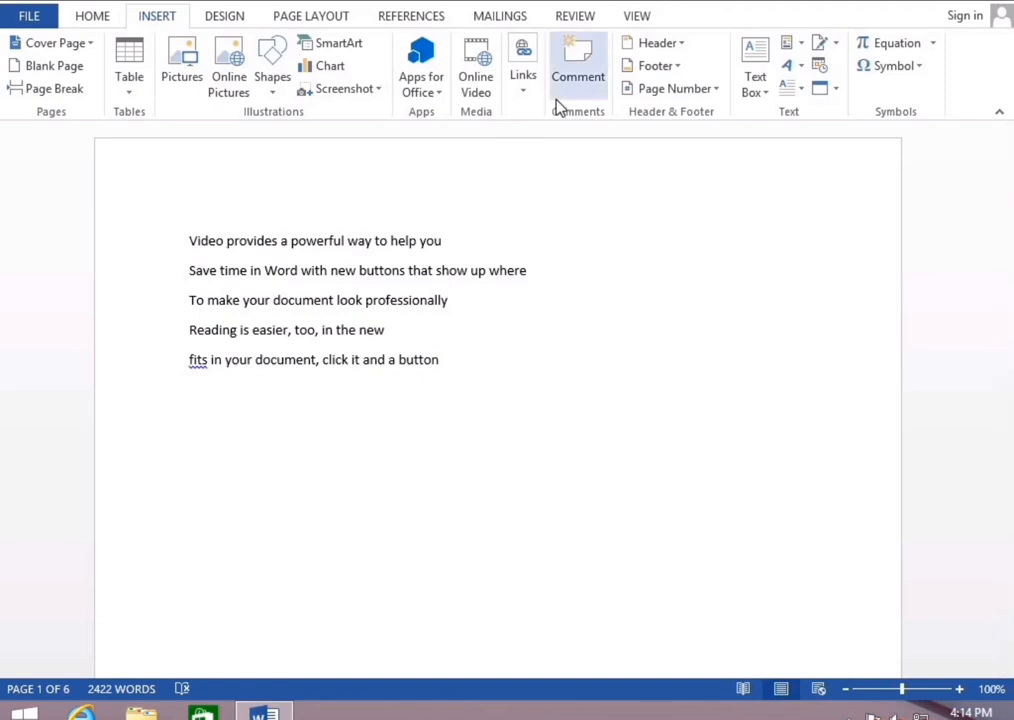
Glance at the Review tab, then bring up the Insert Header gallery with Blank, Austin and Banded designs
{"action": "left_click", "coordinate": [575, 17]}
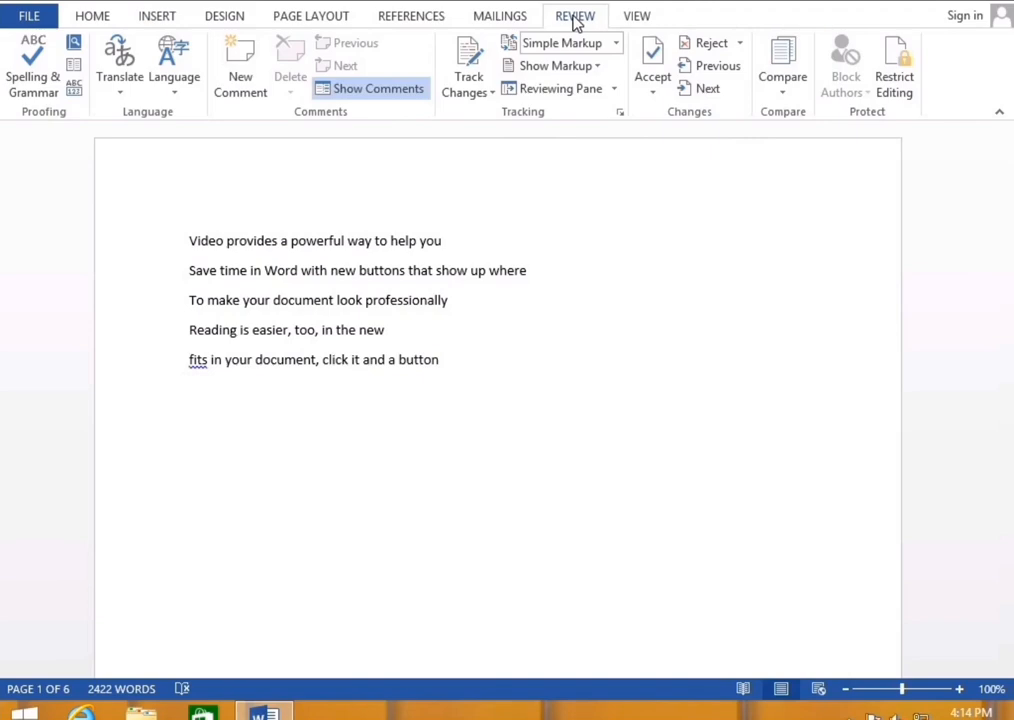
{"action": "left_click", "coordinate": [160, 18]}
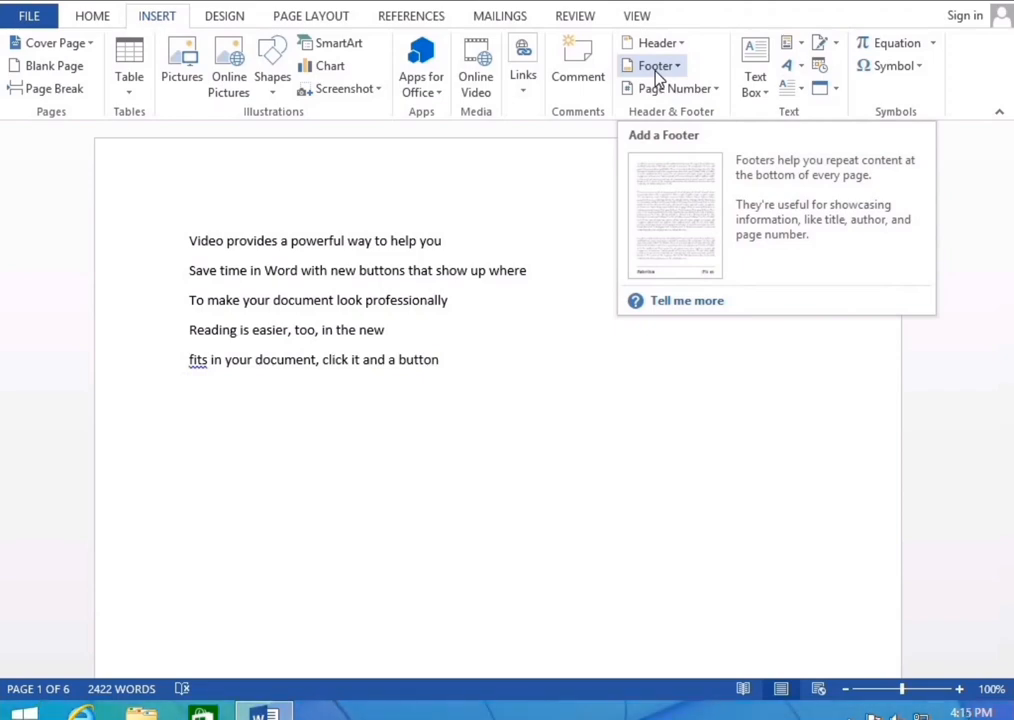
{"action": "left_click", "coordinate": [660, 43]}
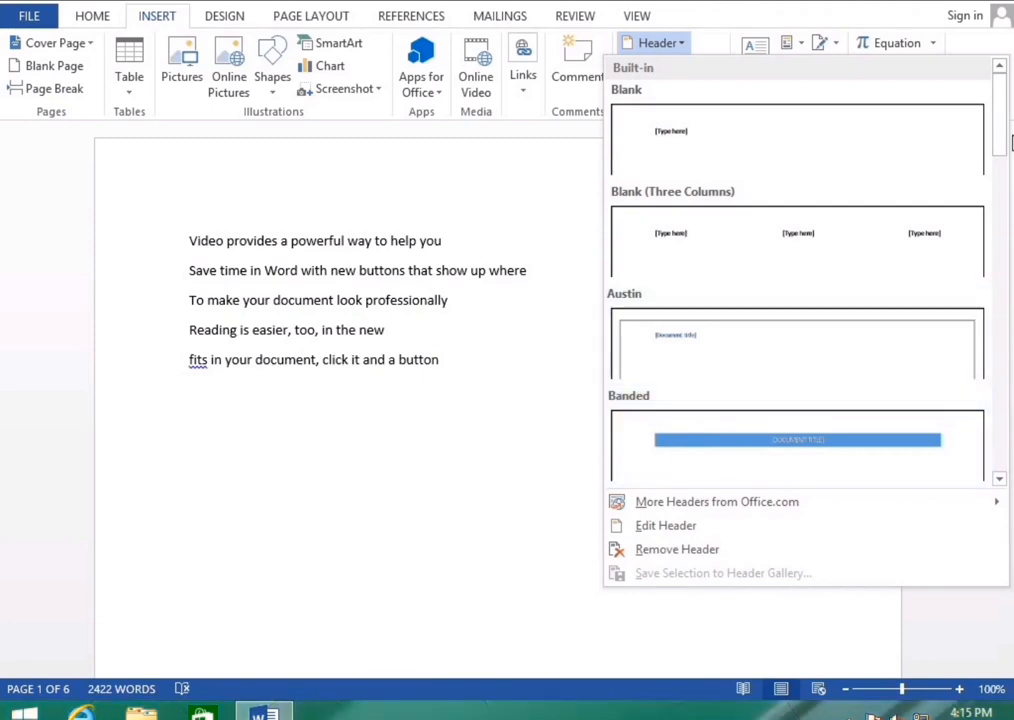
Apply the Motion (Even Page) header, replace its title with 'Office File', and return to the body
{"action": "left_click_drag", "start_coordinate": [1004, 118], "coordinate": [1005, 354]}
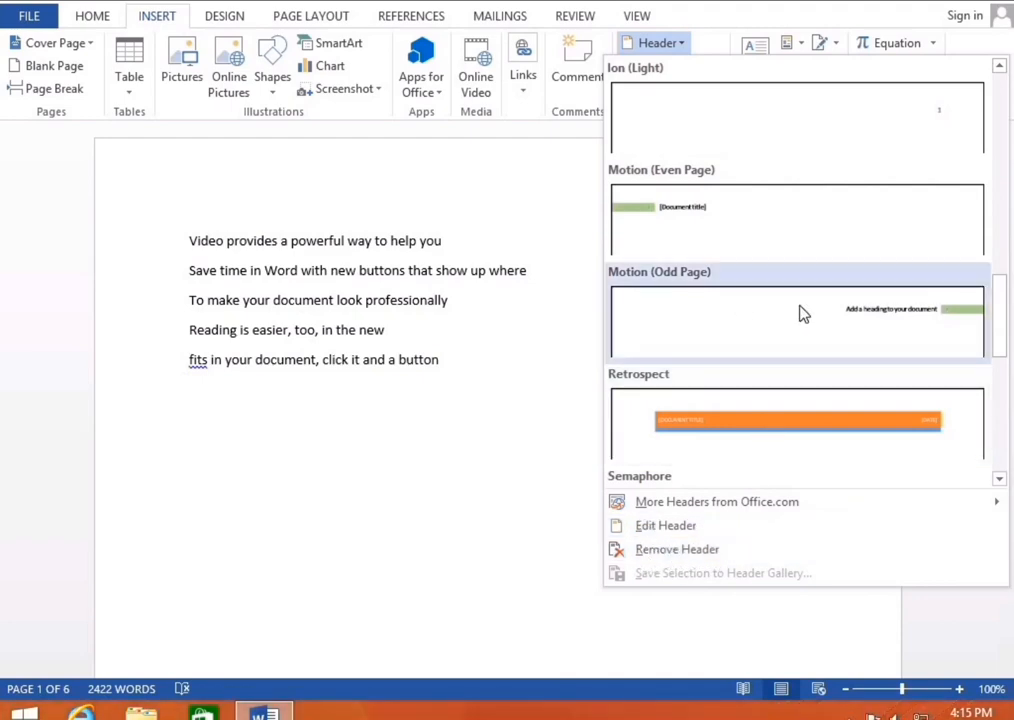
{"action": "left_click", "coordinate": [706, 226]}
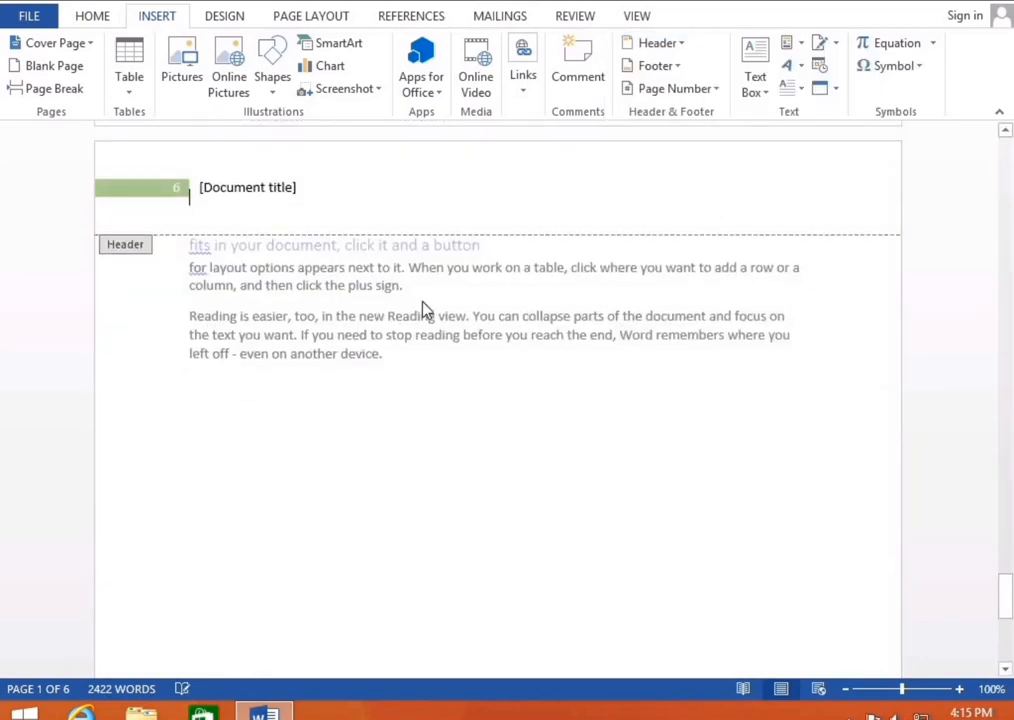
{"action": "scroll", "coordinate": [1010, 240], "scroll_direction": "up", "scroll_amount": 3}
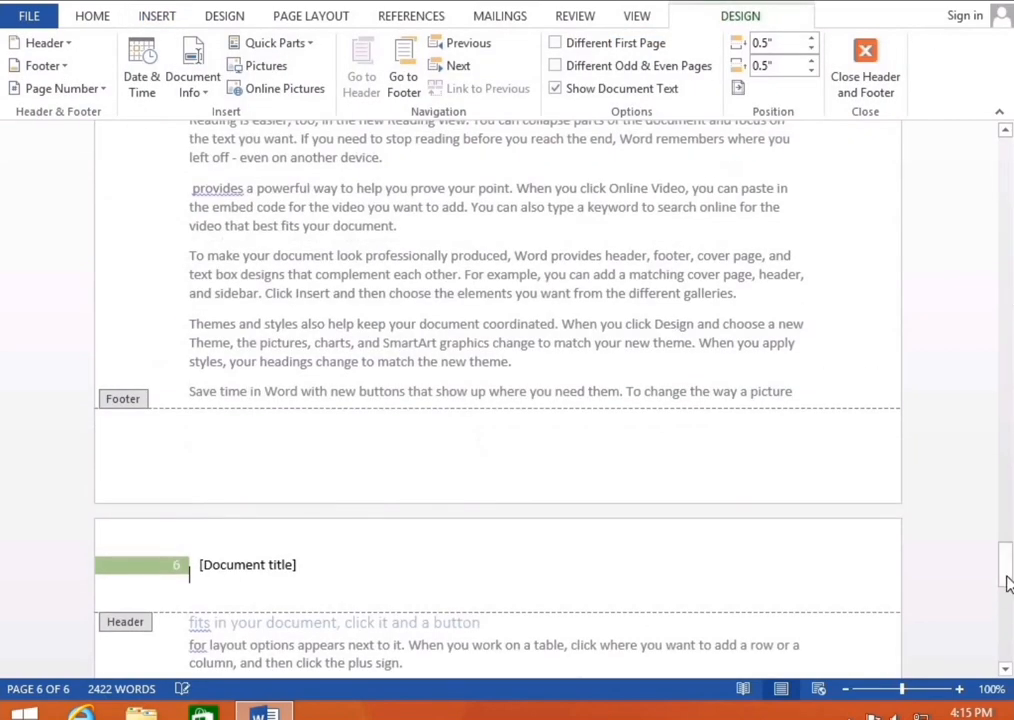
{"action": "left_click_drag", "start_coordinate": [1005, 580], "coordinate": [1005, 127]}
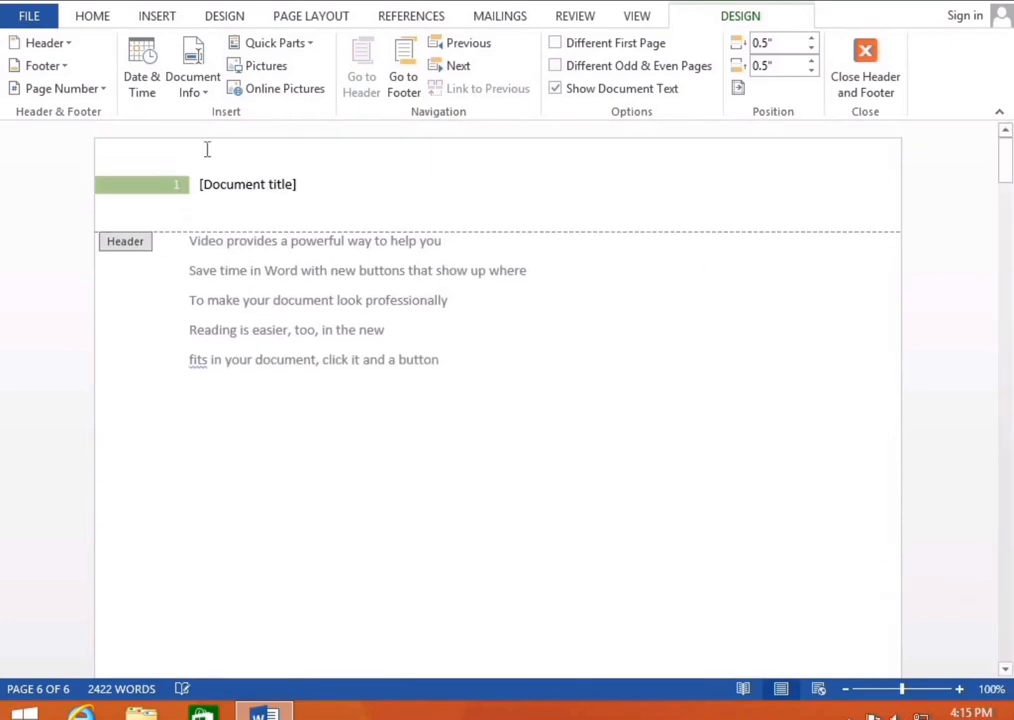
{"action": "left_click", "coordinate": [296, 197]}
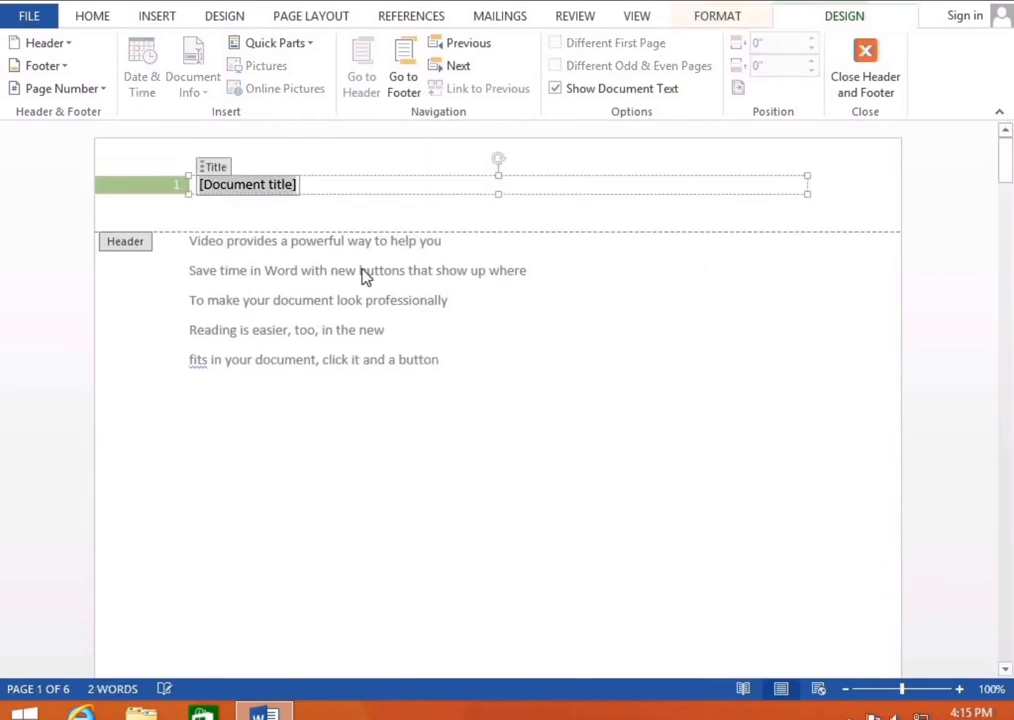
{"action": "key", "text": "Delete"}
{"action": "type", "text": "Office"}
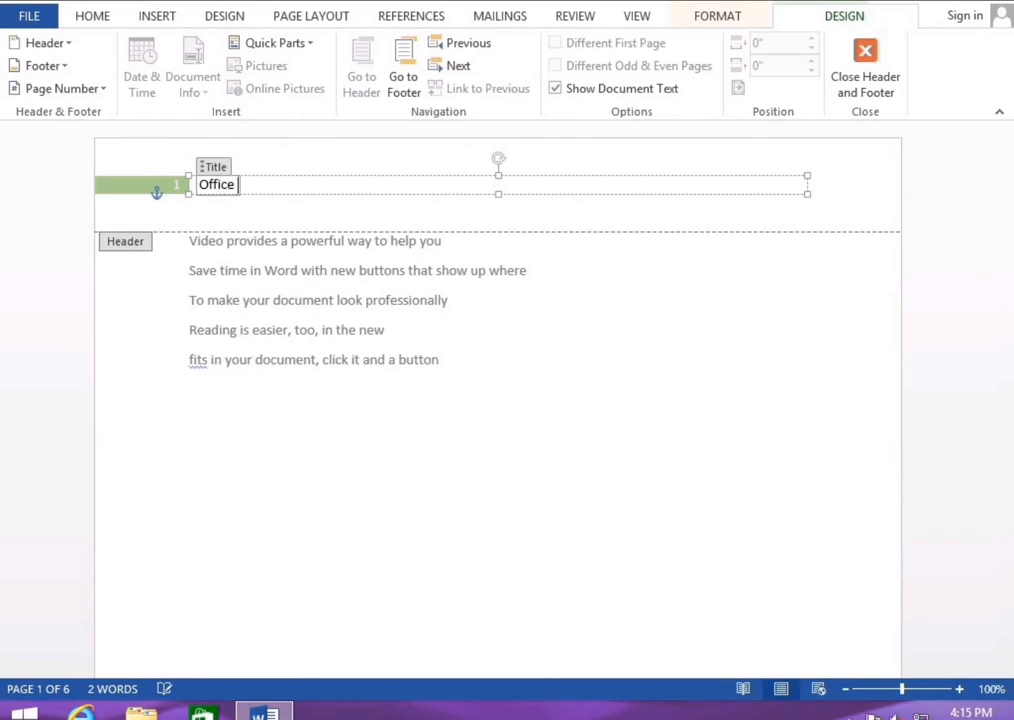
{"action": "type", "text": " File"}
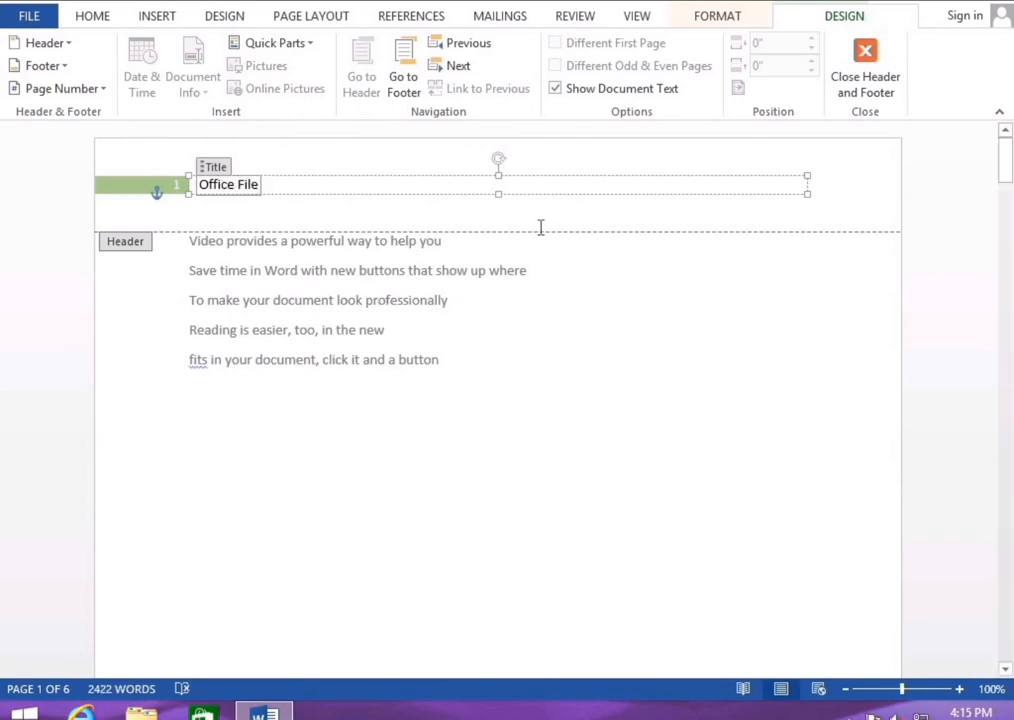
{"action": "double_click", "coordinate": [557, 290]}
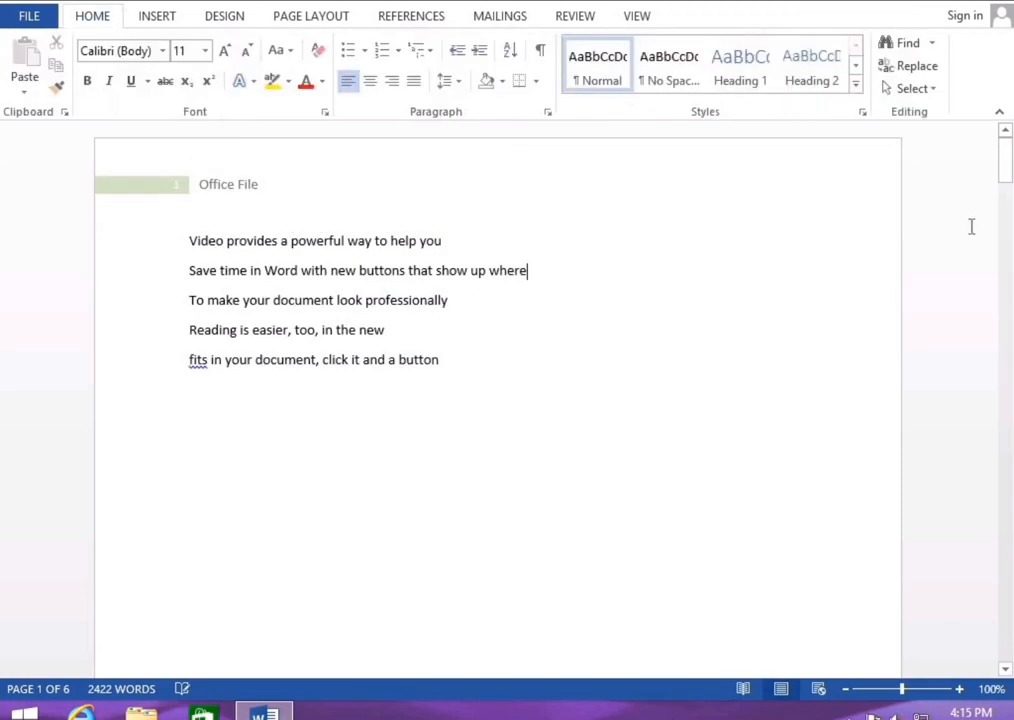
Check the 'Office File' header on later pages, then bring up the Footer gallery from the Insert tab
{"action": "left_click_drag", "start_coordinate": [1008, 176], "coordinate": [1010, 323]}
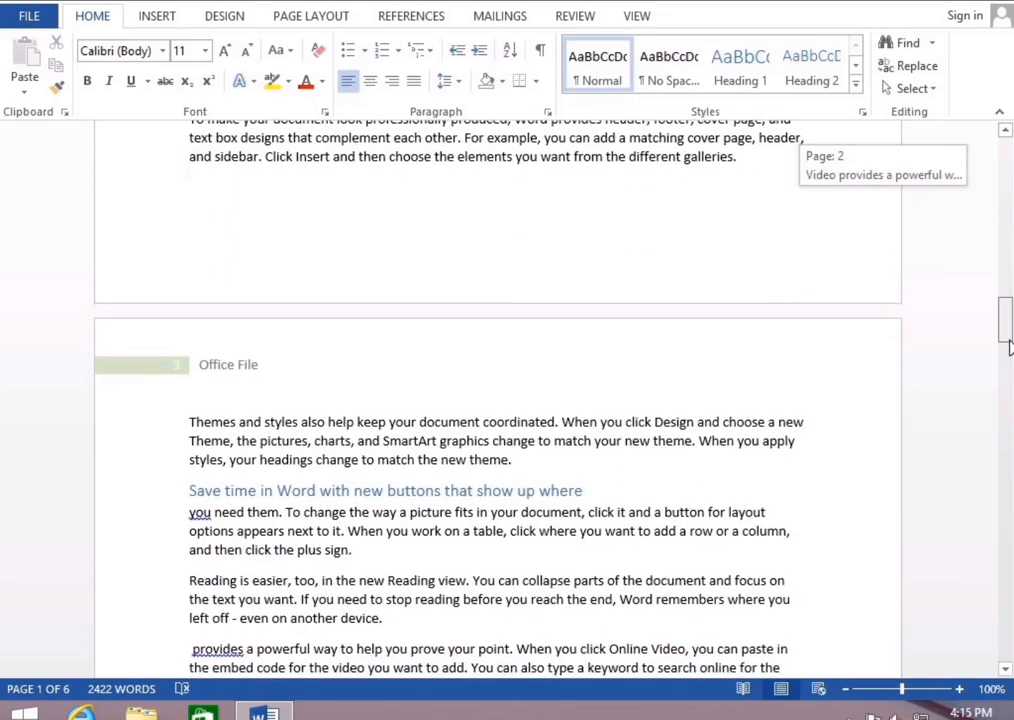
{"action": "left_click_drag", "start_coordinate": [1010, 290], "coordinate": [1008, 145]}
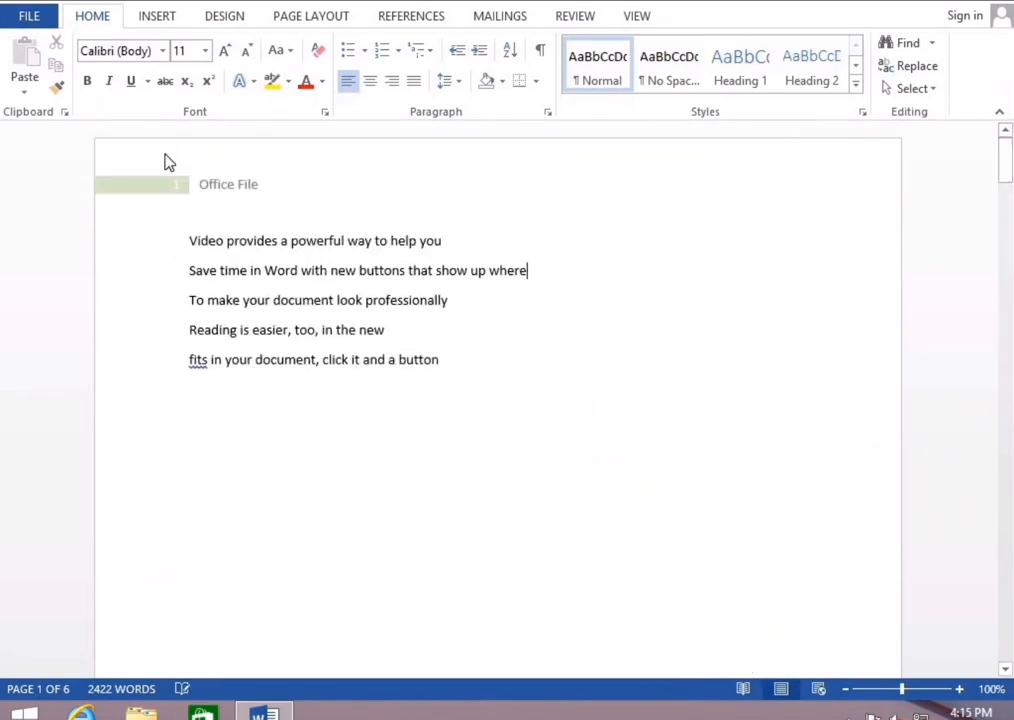
{"action": "left_click", "coordinate": [165, 24]}
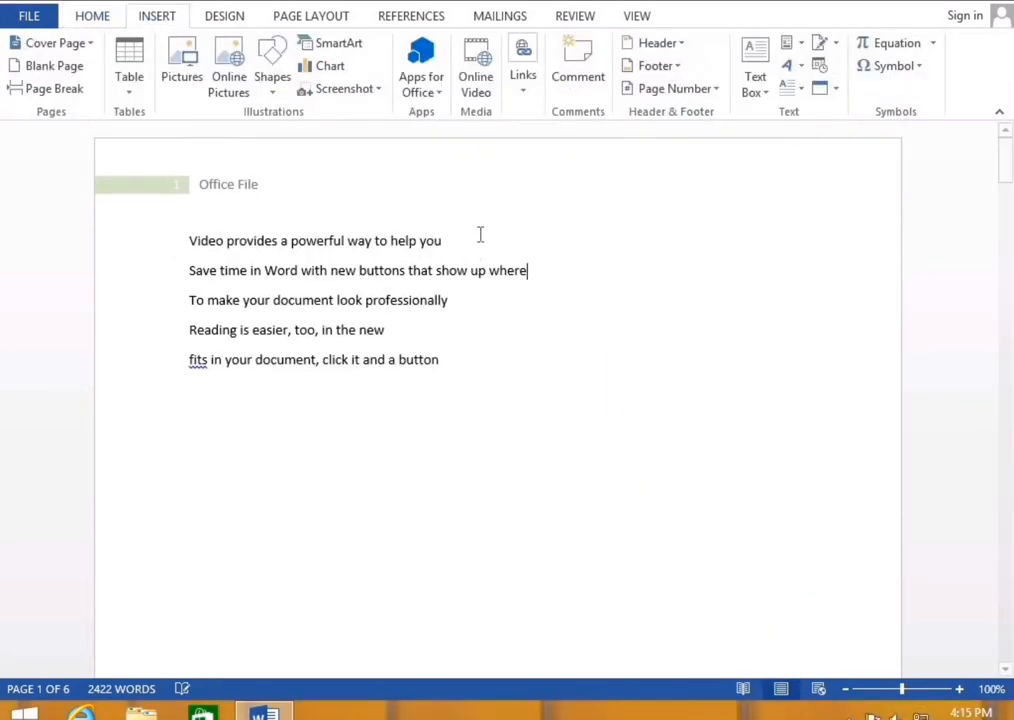
{"action": "left_click", "coordinate": [664, 68]}
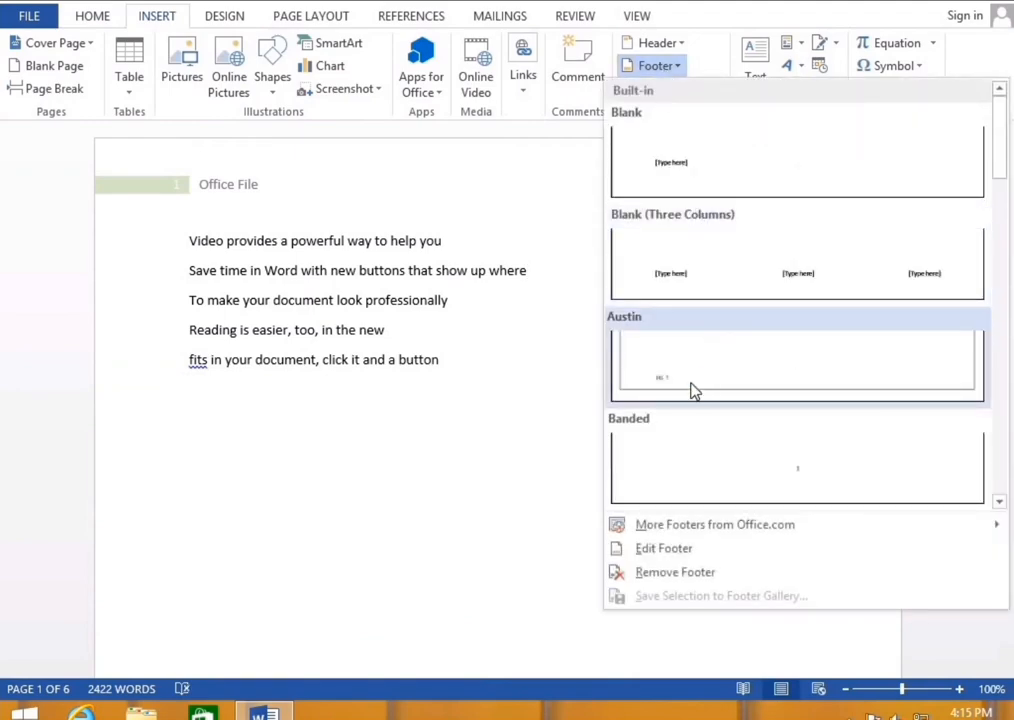
Insert the Austin footer so pages show numbers like 'pg. 1'
{"action": "left_click", "coordinate": [687, 386]}
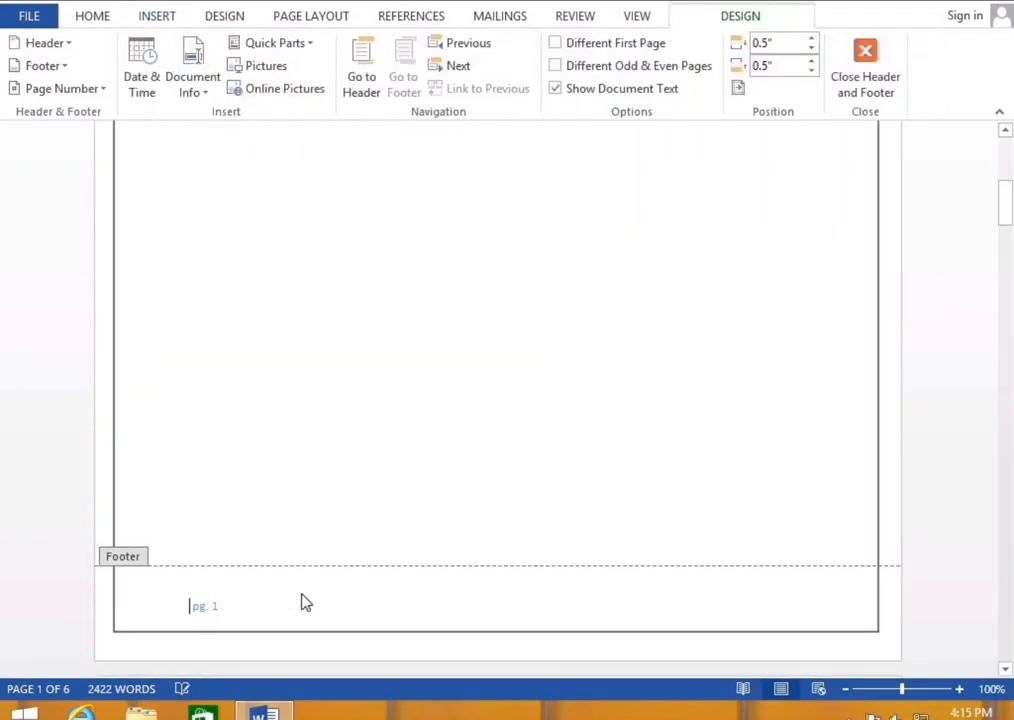
{"action": "scroll", "coordinate": [690, 572], "scroll_direction": "down", "scroll_amount": 15}
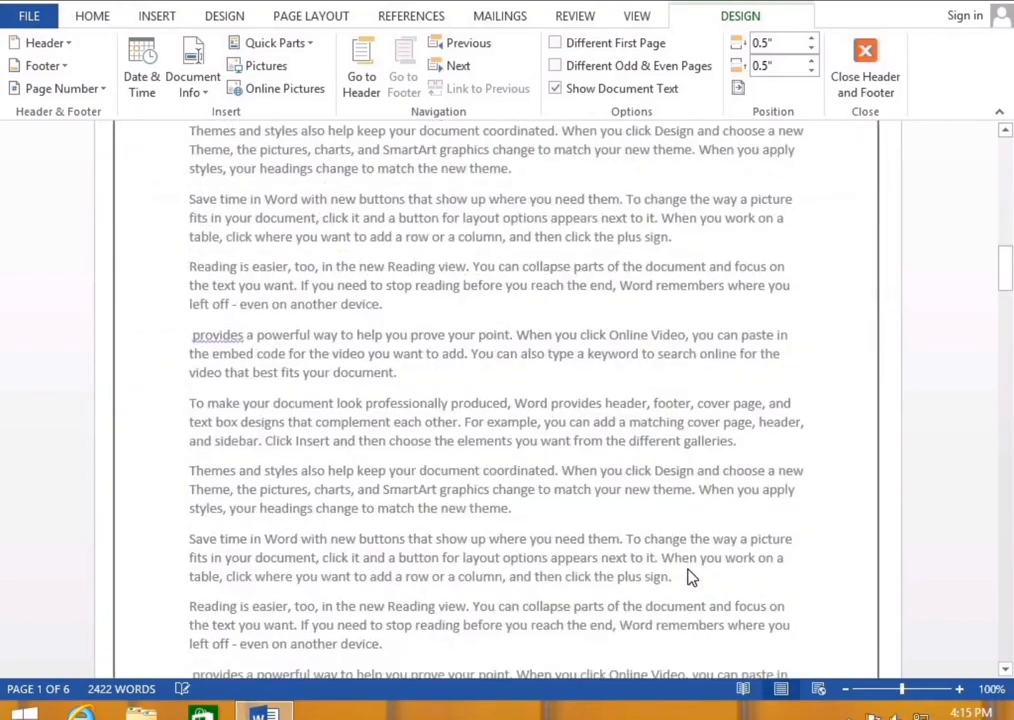
{"action": "scroll", "coordinate": [462, 483], "scroll_direction": "down", "scroll_amount": 5}
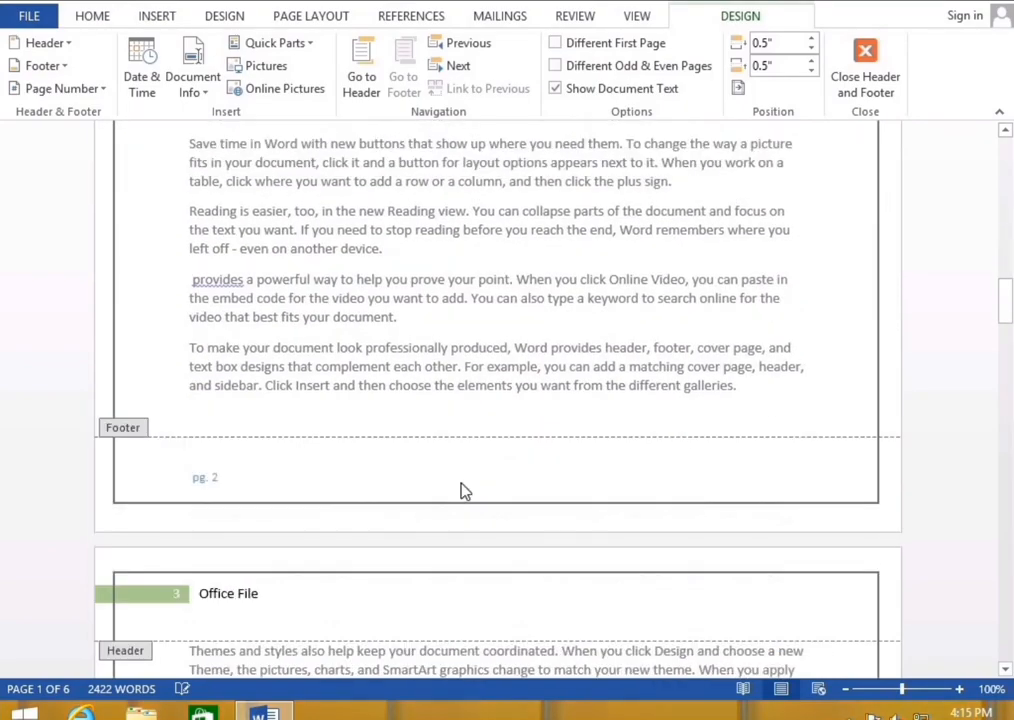
{"action": "scroll", "coordinate": [462, 491], "scroll_direction": "up", "scroll_amount": 20}
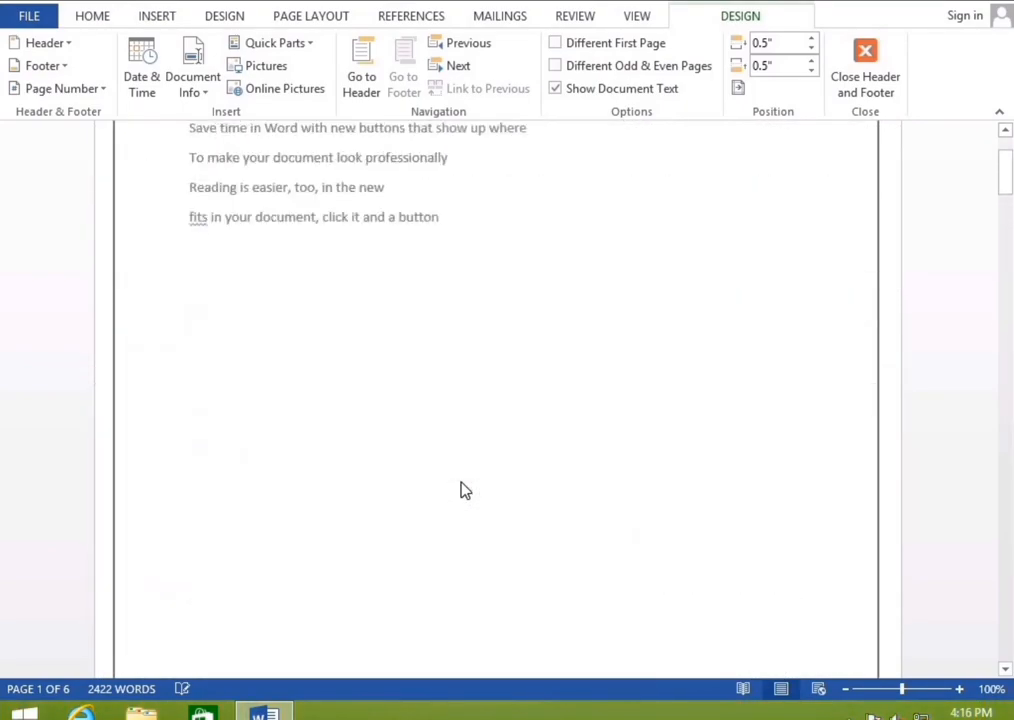
{"action": "scroll", "coordinate": [462, 491], "scroll_direction": "up", "scroll_amount": 3}
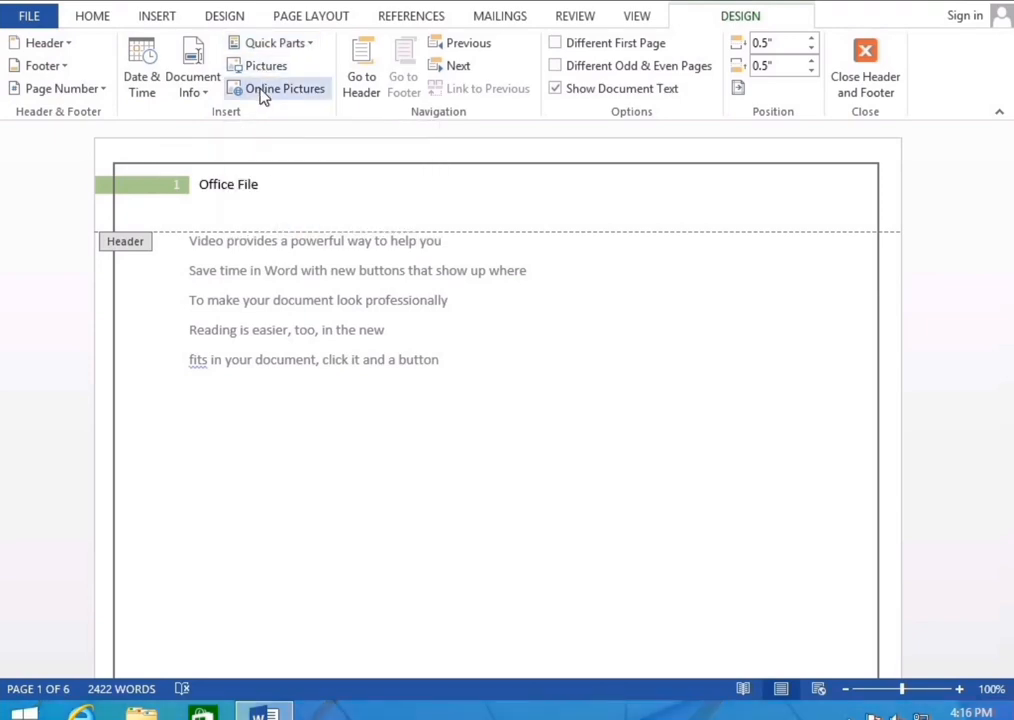
Move between page 1's header and footer using Go to Footer and Go to Header
{"action": "left_click", "coordinate": [361, 86]}
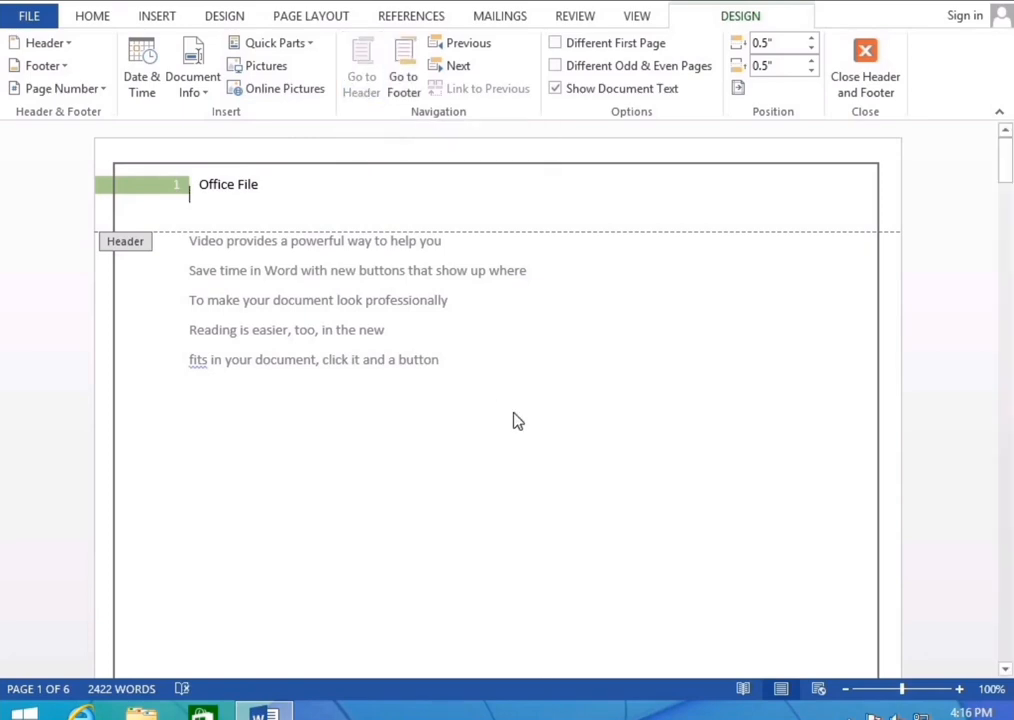
{"action": "scroll", "coordinate": [513, 421], "scroll_direction": "down", "scroll_amount": 15}
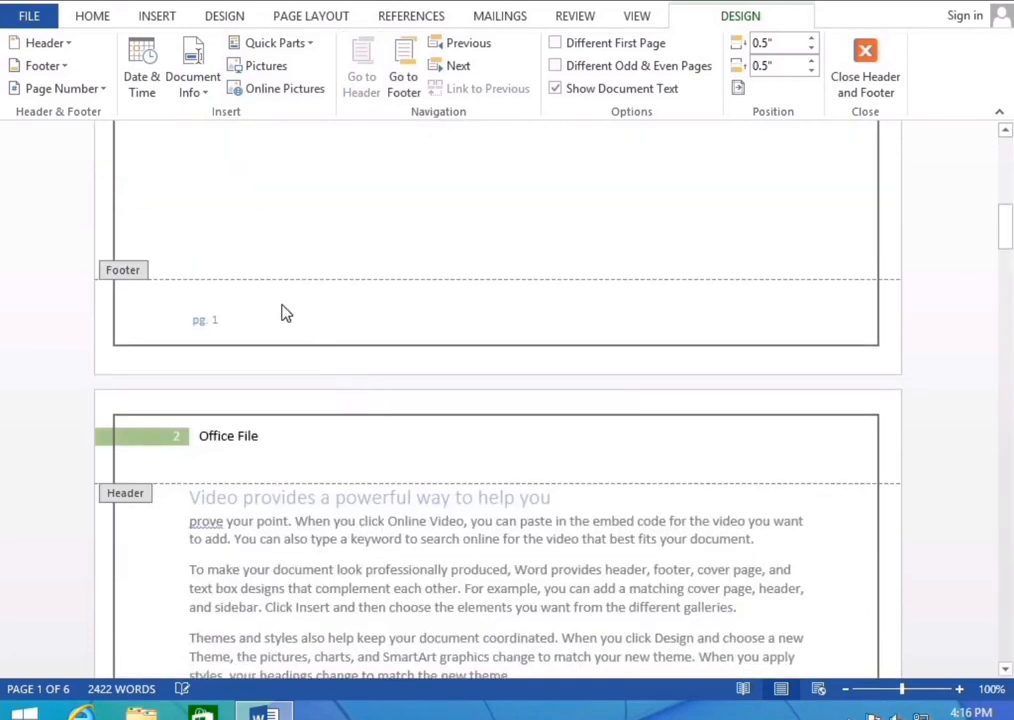
{"action": "left_click", "coordinate": [404, 78]}
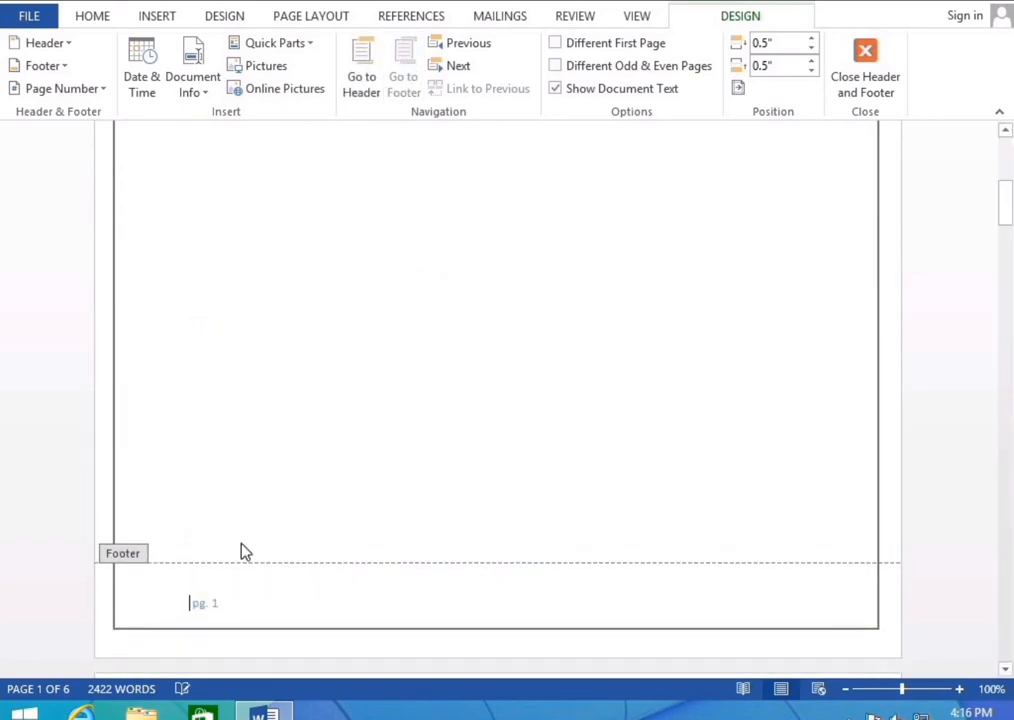
{"action": "left_click", "coordinate": [366, 65]}
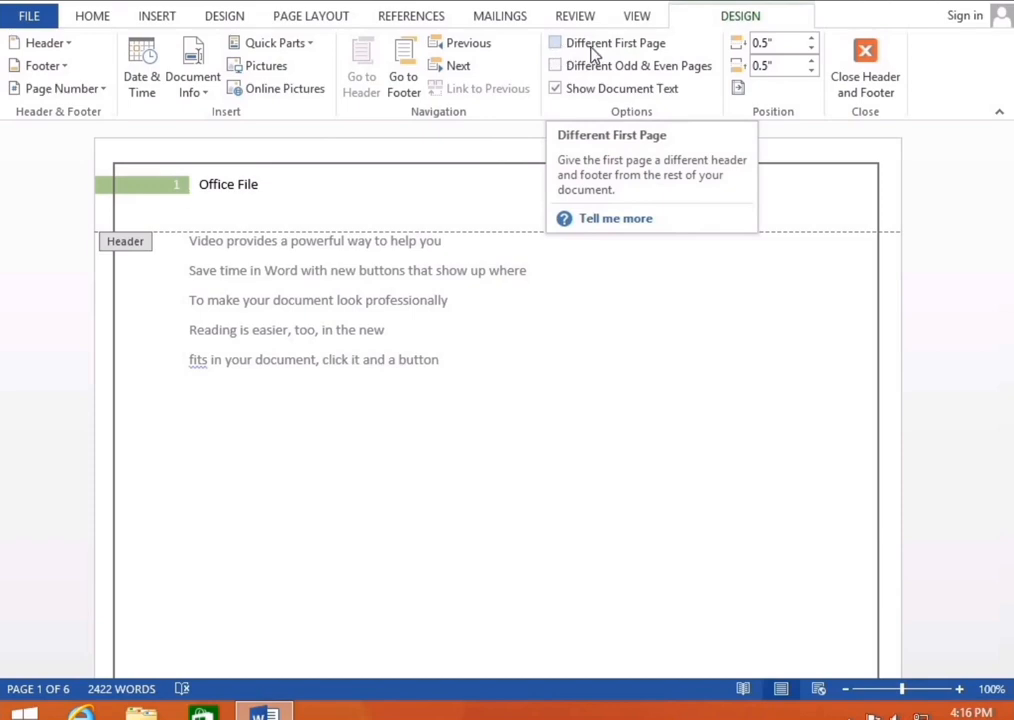
{"action": "left_click", "coordinate": [631, 47]}
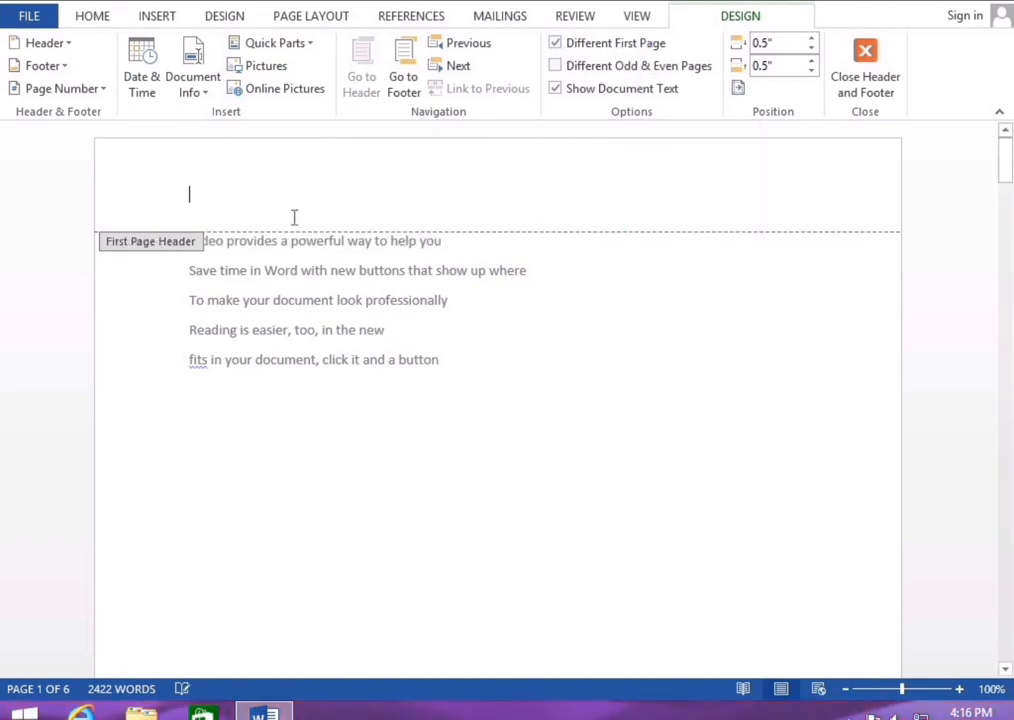
{"action": "scroll", "coordinate": [196, 226], "scroll_direction": "down", "scroll_amount": 12}
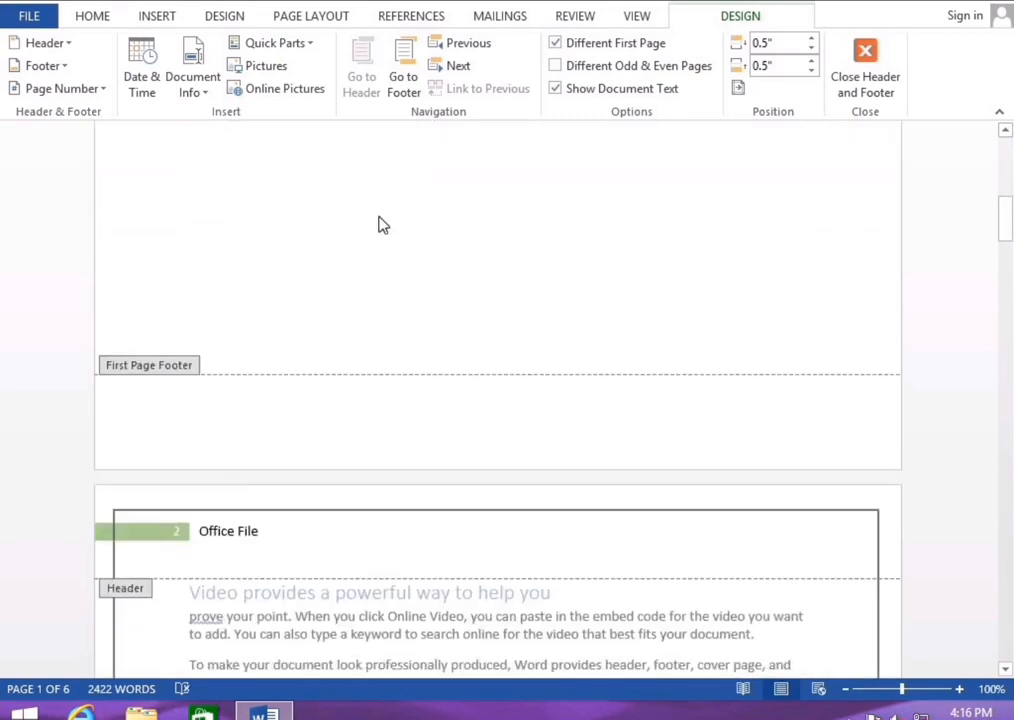
{"action": "scroll", "coordinate": [383, 225], "scroll_direction": "down", "scroll_amount": 1}
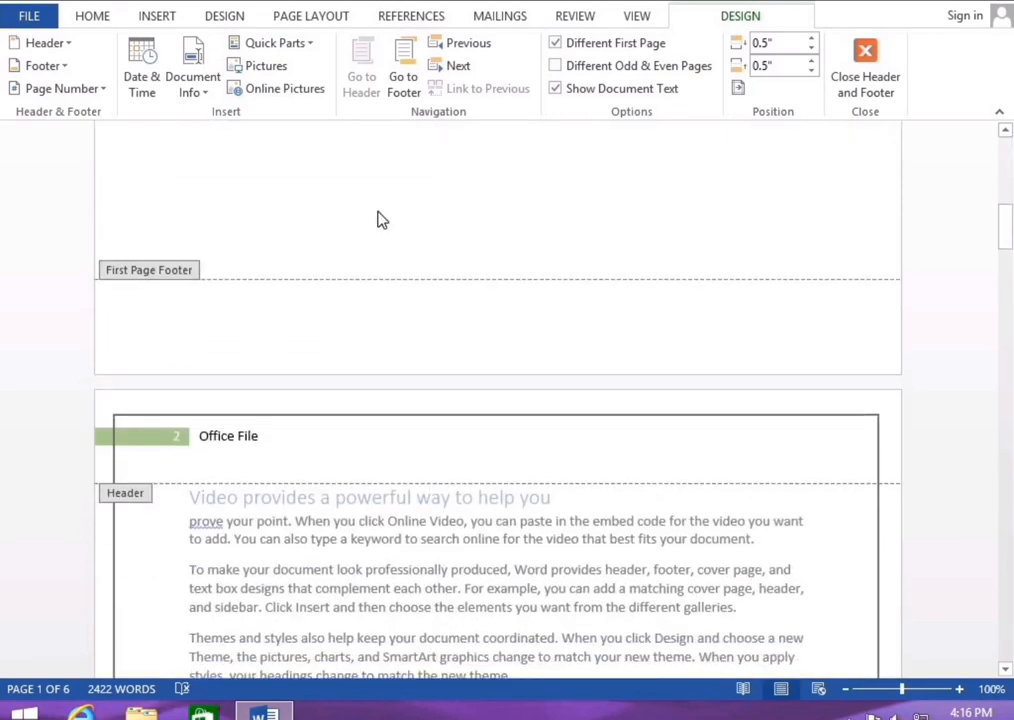
{"action": "scroll", "coordinate": [378, 219], "scroll_direction": "up", "scroll_amount": 15}
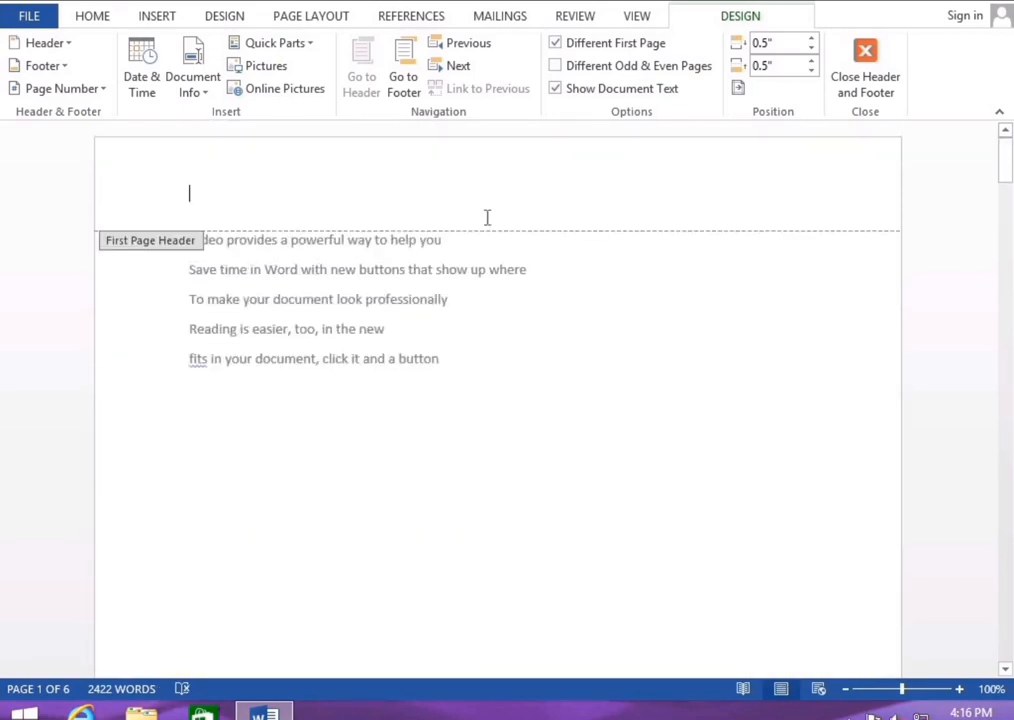
{"action": "scroll", "coordinate": [489, 226], "scroll_direction": "down", "scroll_amount": 12}
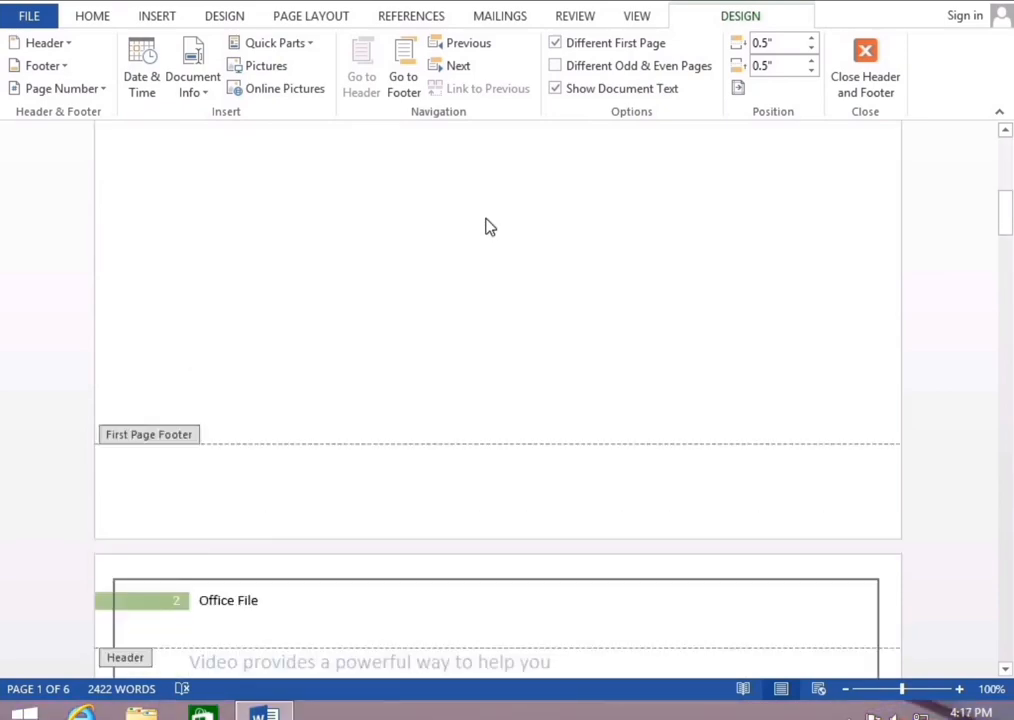
{"action": "scroll", "coordinate": [489, 226], "scroll_direction": "up", "scroll_amount": 12}
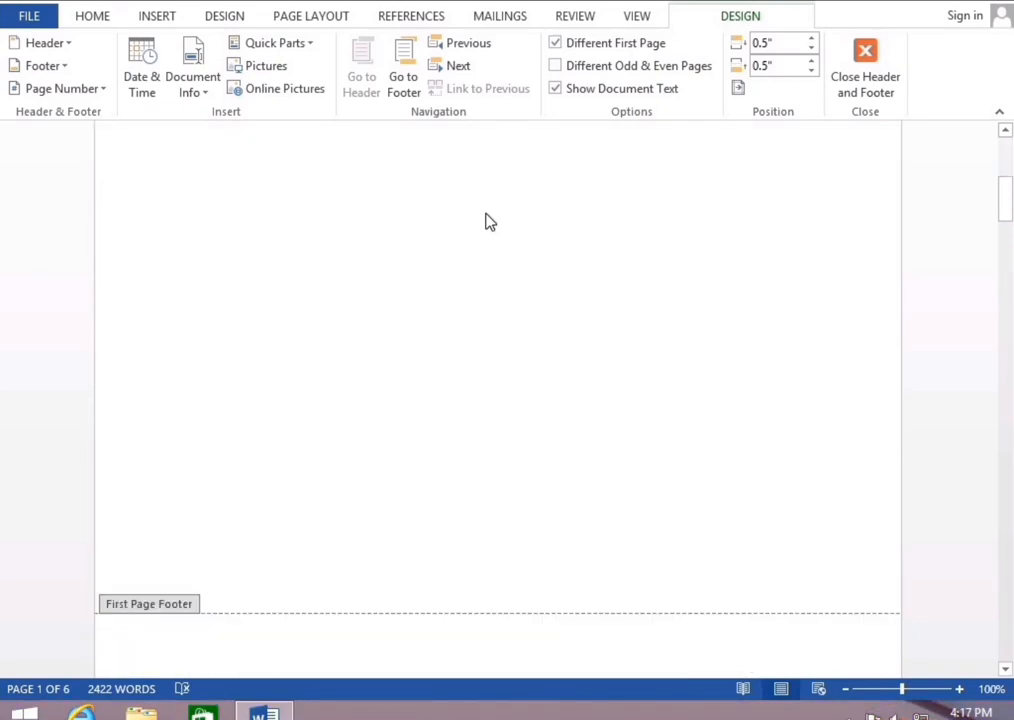
{"action": "left_click", "coordinate": [557, 46]}
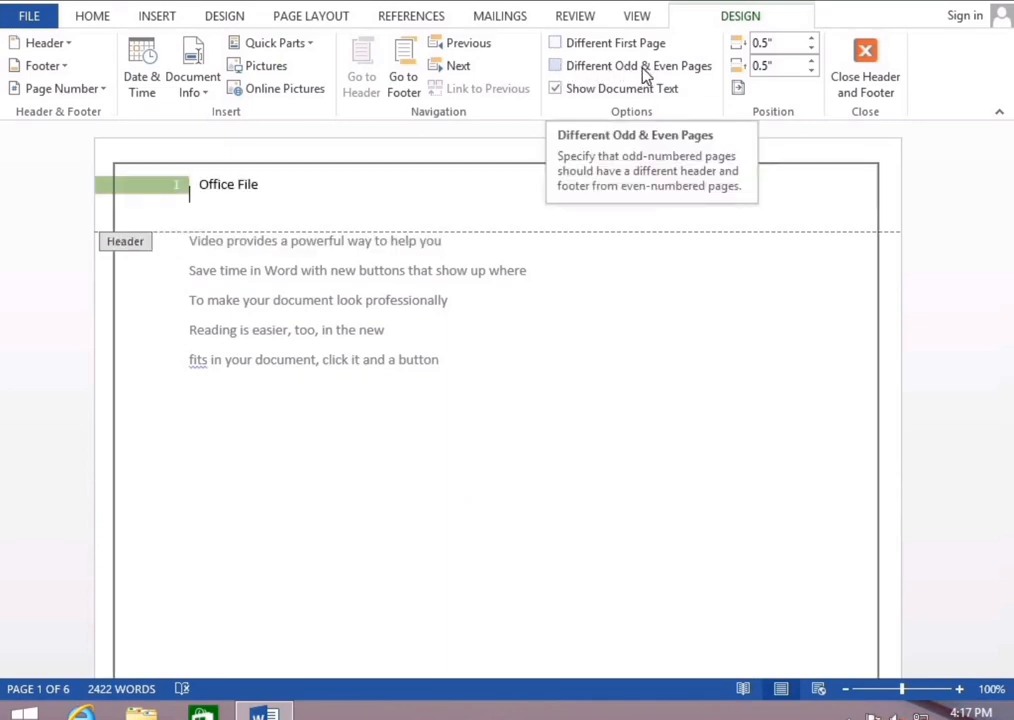
{"action": "left_click", "coordinate": [556, 70]}
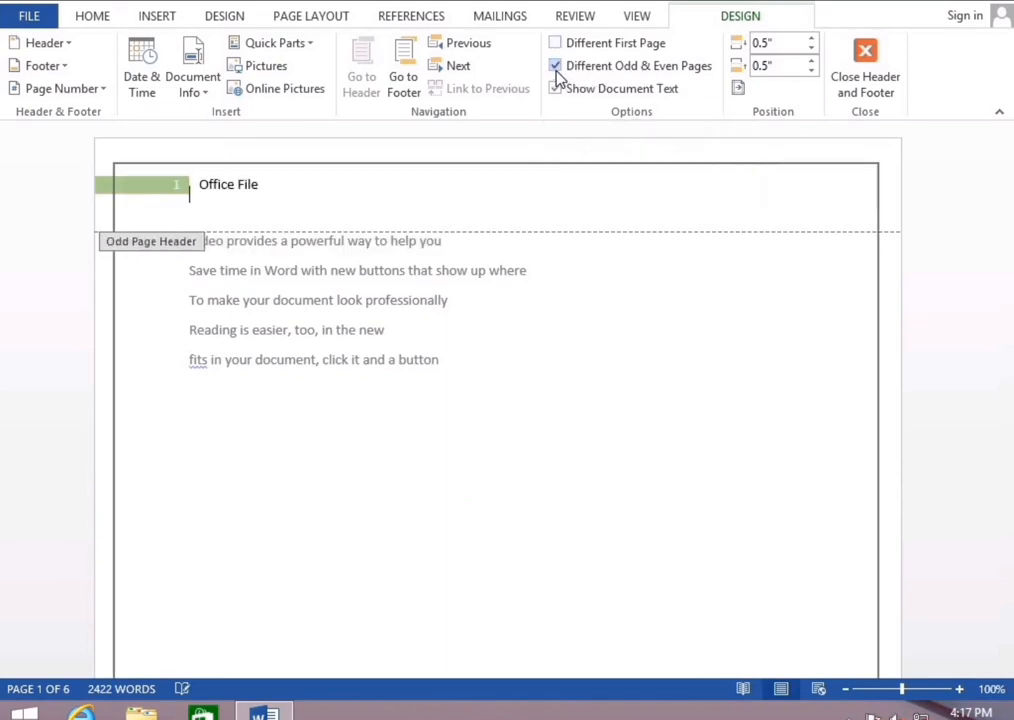
{"action": "scroll", "coordinate": [491, 255], "scroll_direction": "down", "scroll_amount": 12}
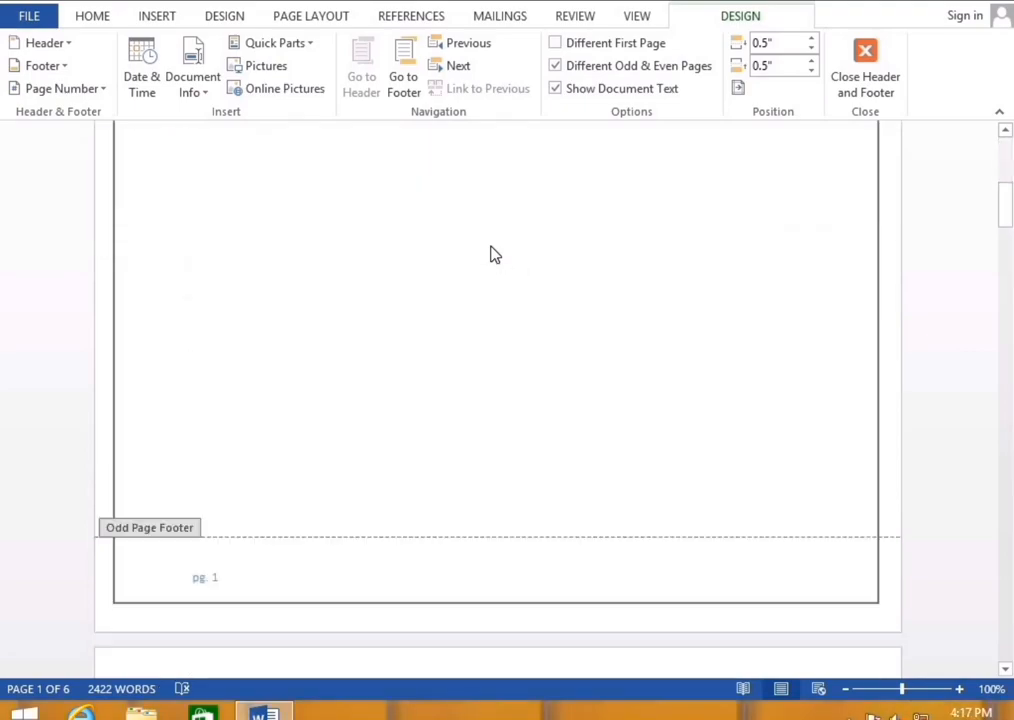
{"action": "scroll", "coordinate": [491, 255], "scroll_direction": "down", "scroll_amount": 15}
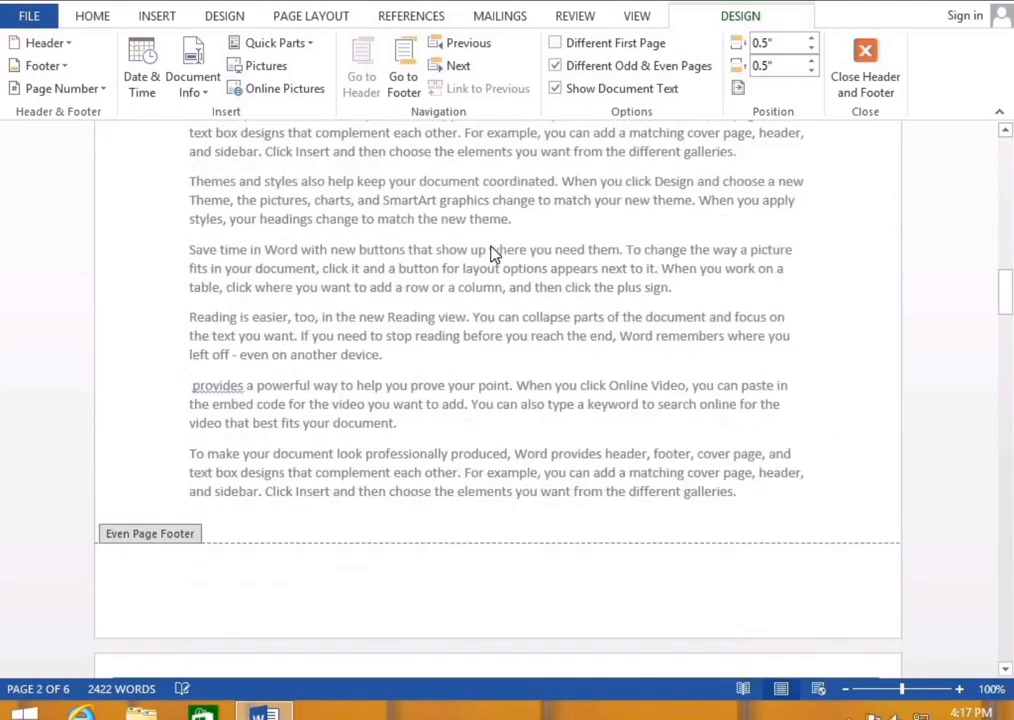
{"action": "scroll", "coordinate": [491, 255], "scroll_direction": "down", "scroll_amount": 15}
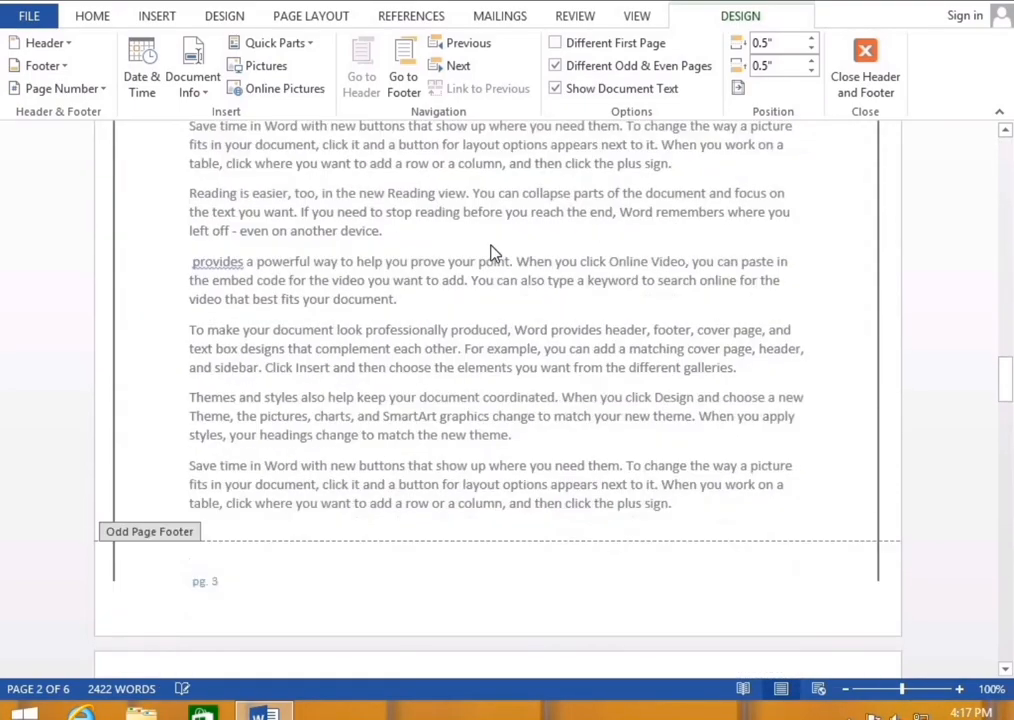
{"action": "scroll", "coordinate": [491, 255], "scroll_direction": "down", "scroll_amount": 5}
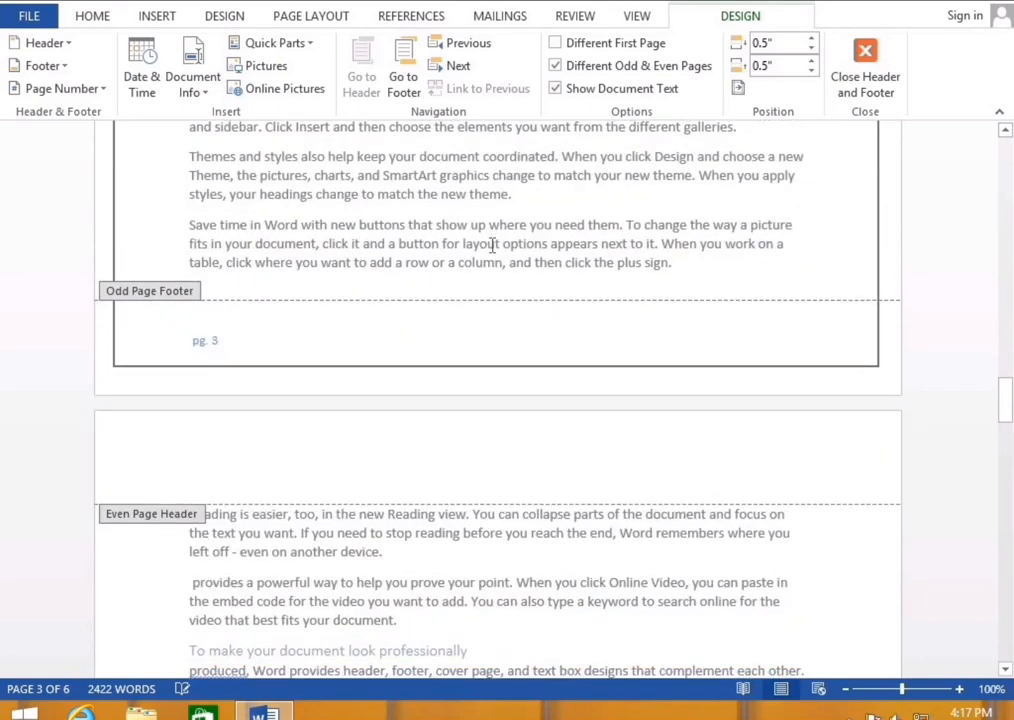
{"action": "scroll", "coordinate": [491, 244], "scroll_direction": "down", "scroll_amount": 4}
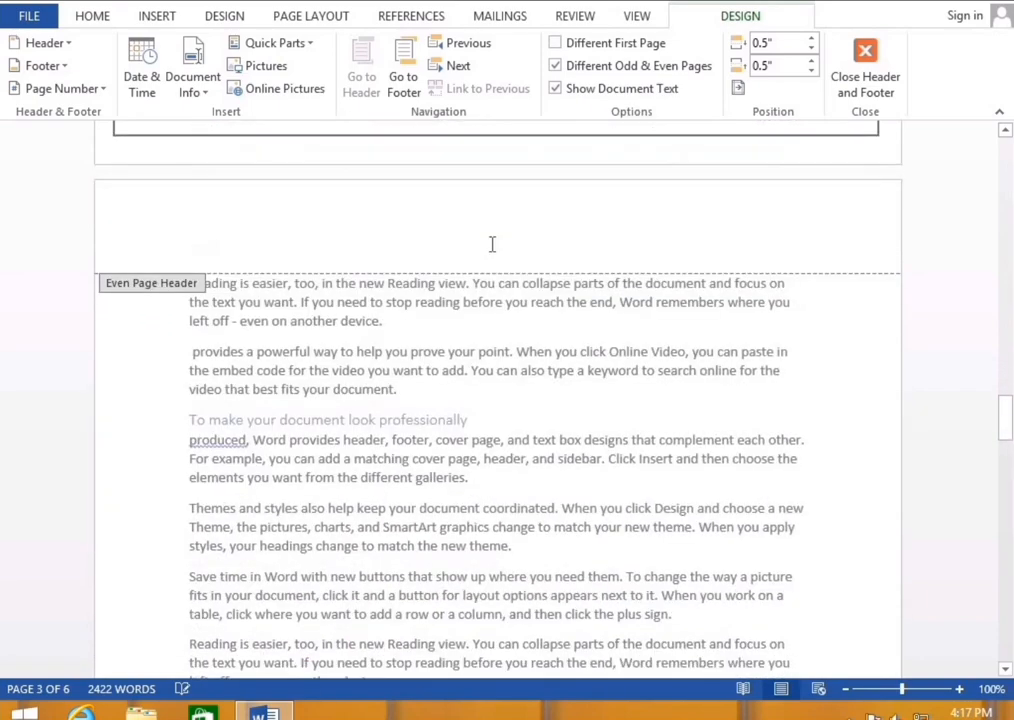
{"action": "left_click", "coordinate": [556, 68]}
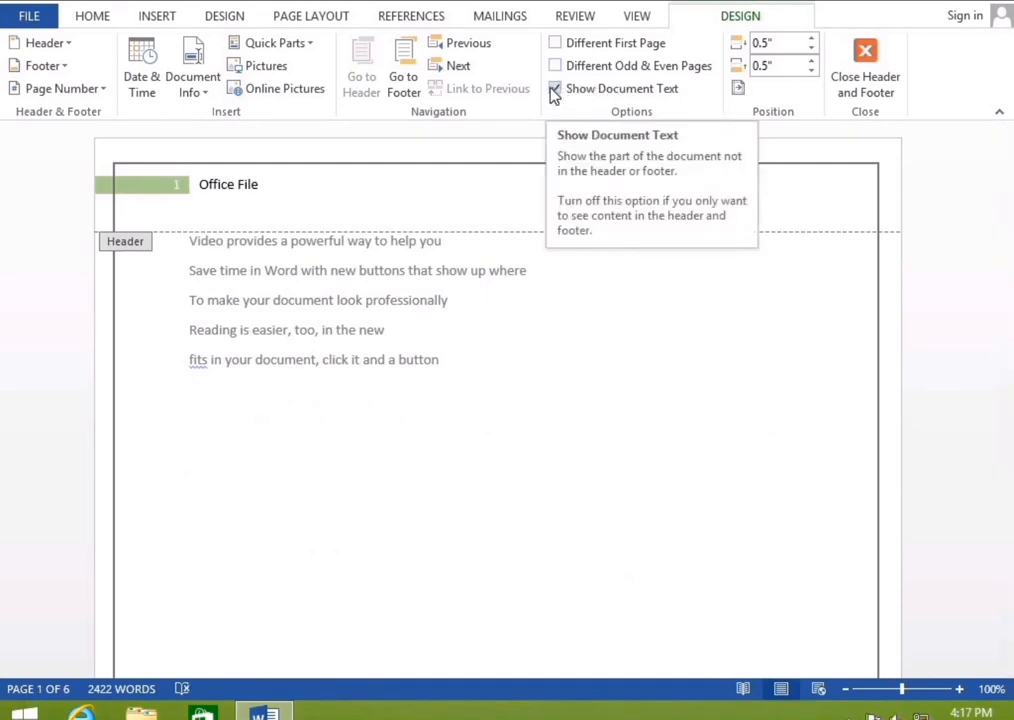
Toggle Show Document Text off and back on, then close header and footer editing
{"action": "left_click", "coordinate": [556, 92]}
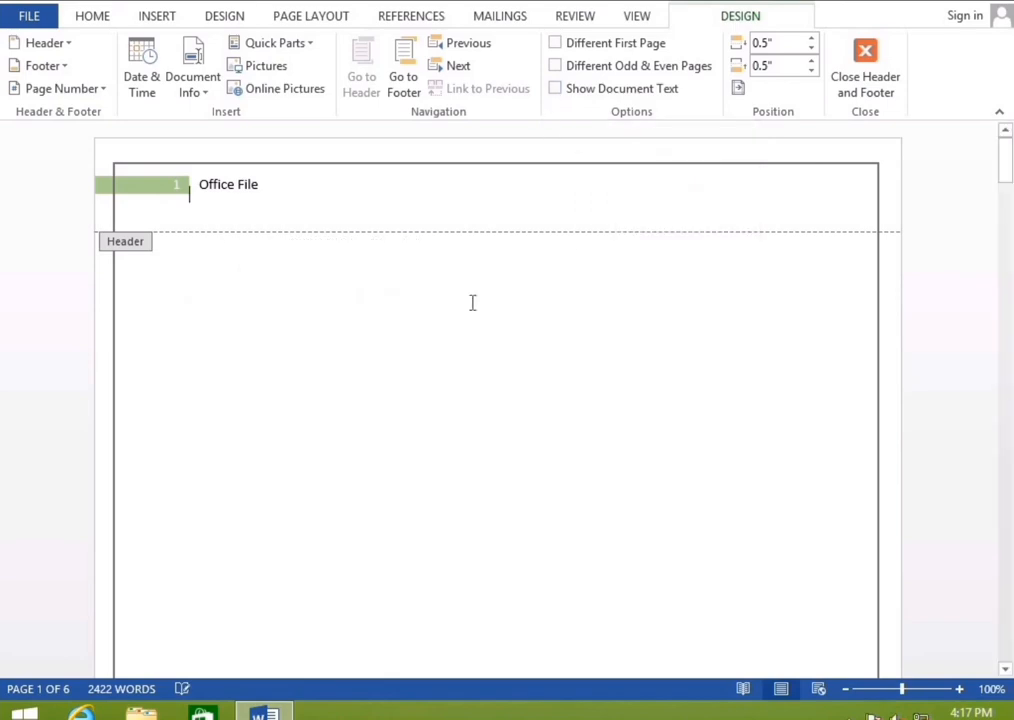
{"action": "scroll", "coordinate": [473, 303], "scroll_direction": "down", "scroll_amount": 2}
{"action": "scroll", "coordinate": [472, 300], "scroll_direction": "down", "scroll_amount": 12}
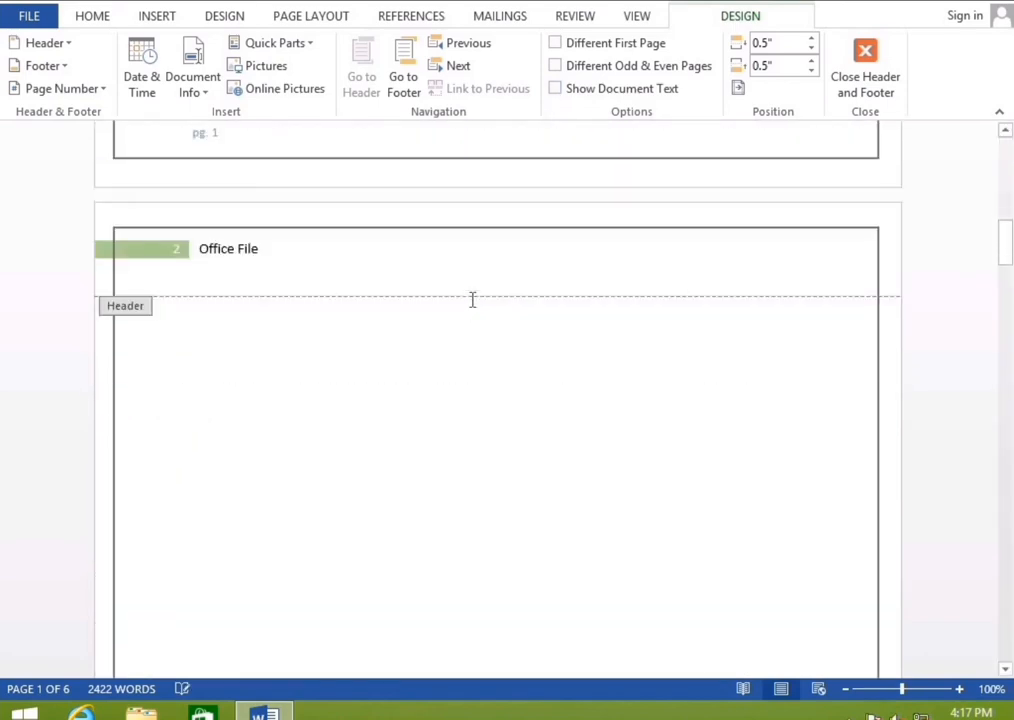
{"action": "left_click", "coordinate": [556, 89]}
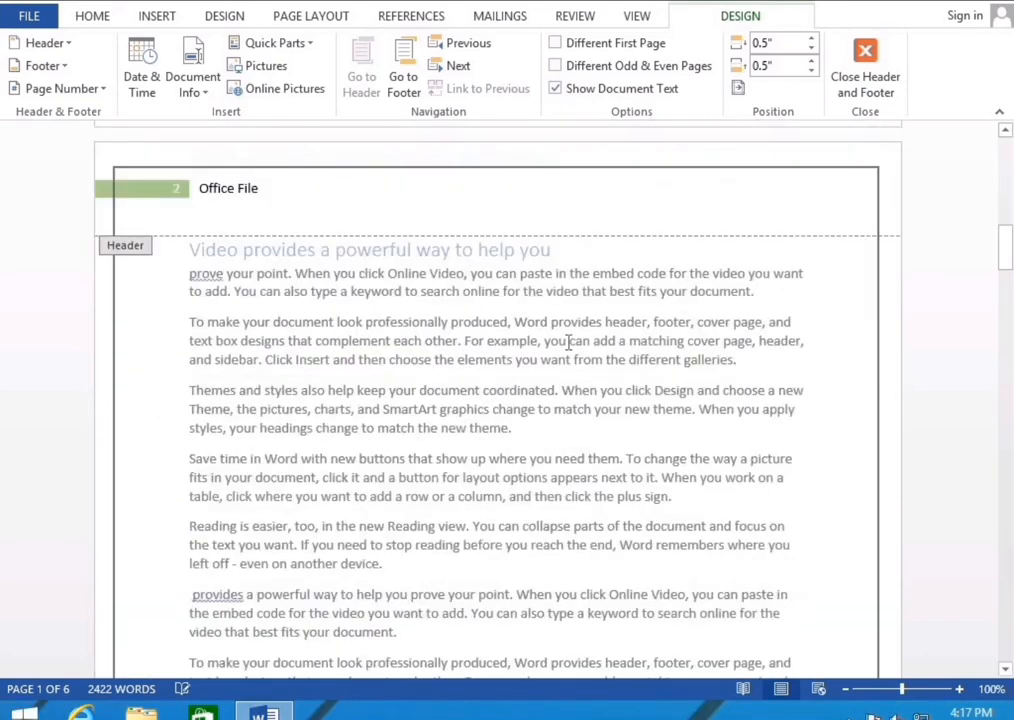
{"action": "scroll", "coordinate": [724, 240], "scroll_direction": "up", "scroll_amount": 8}
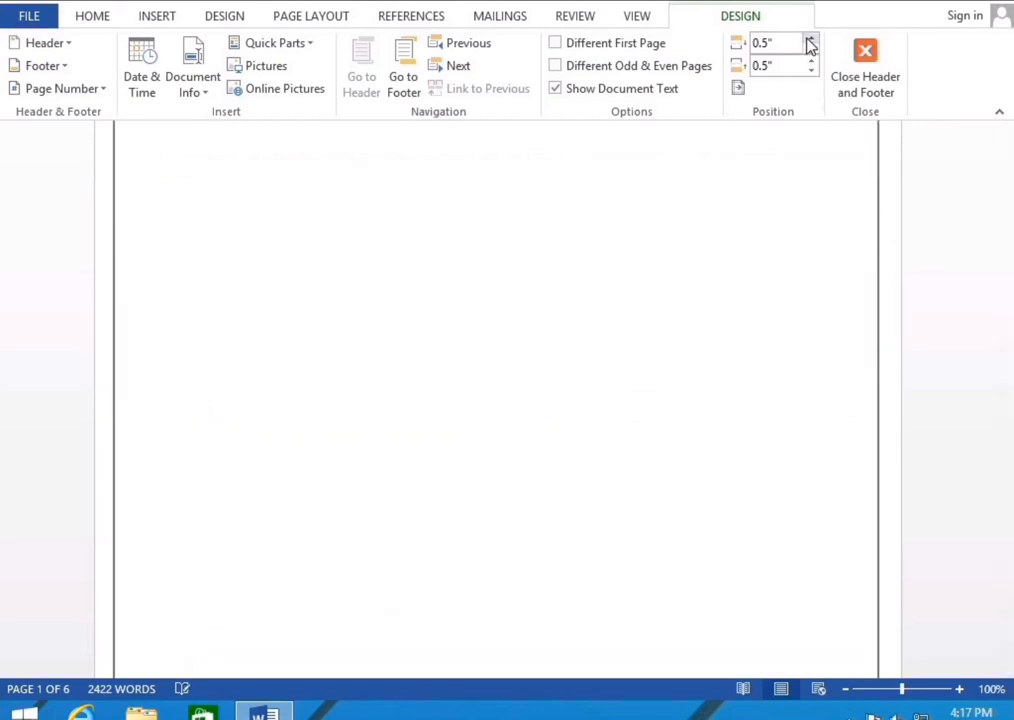
{"action": "scroll", "coordinate": [810, 45], "scroll_direction": "up", "scroll_amount": 3}
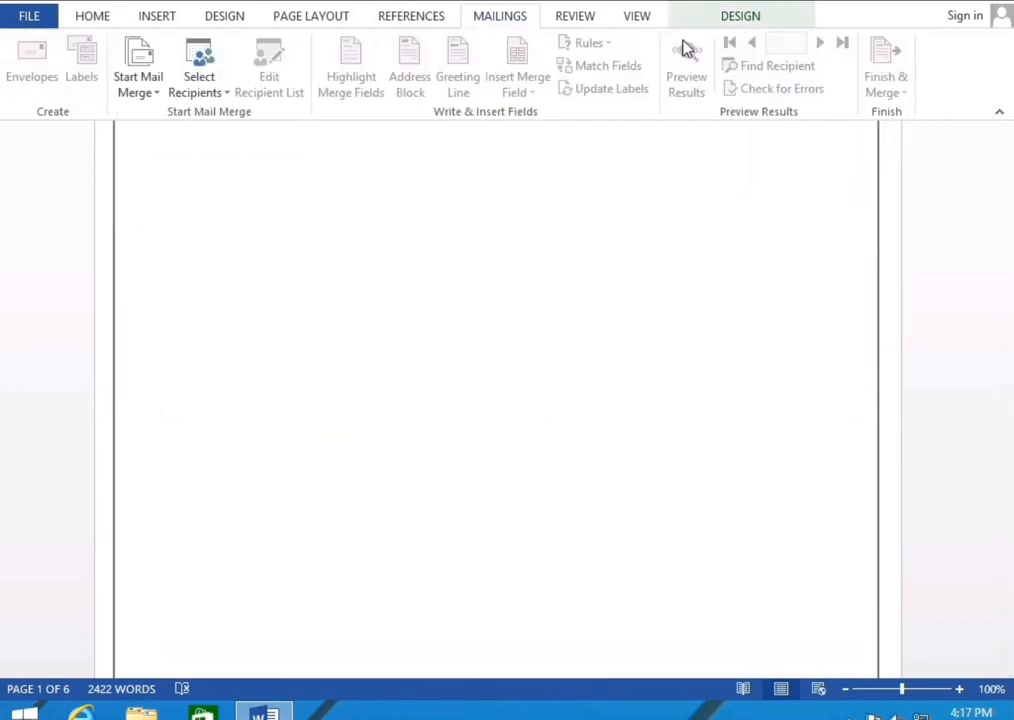
{"action": "left_click", "coordinate": [742, 20]}
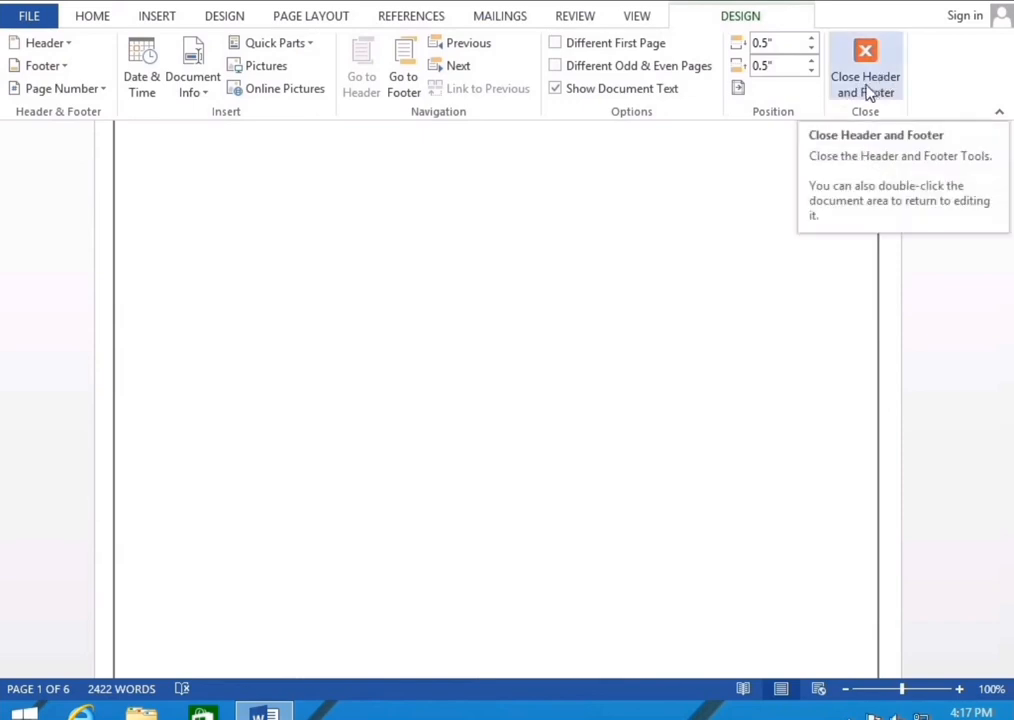
{"action": "left_click", "coordinate": [866, 80]}
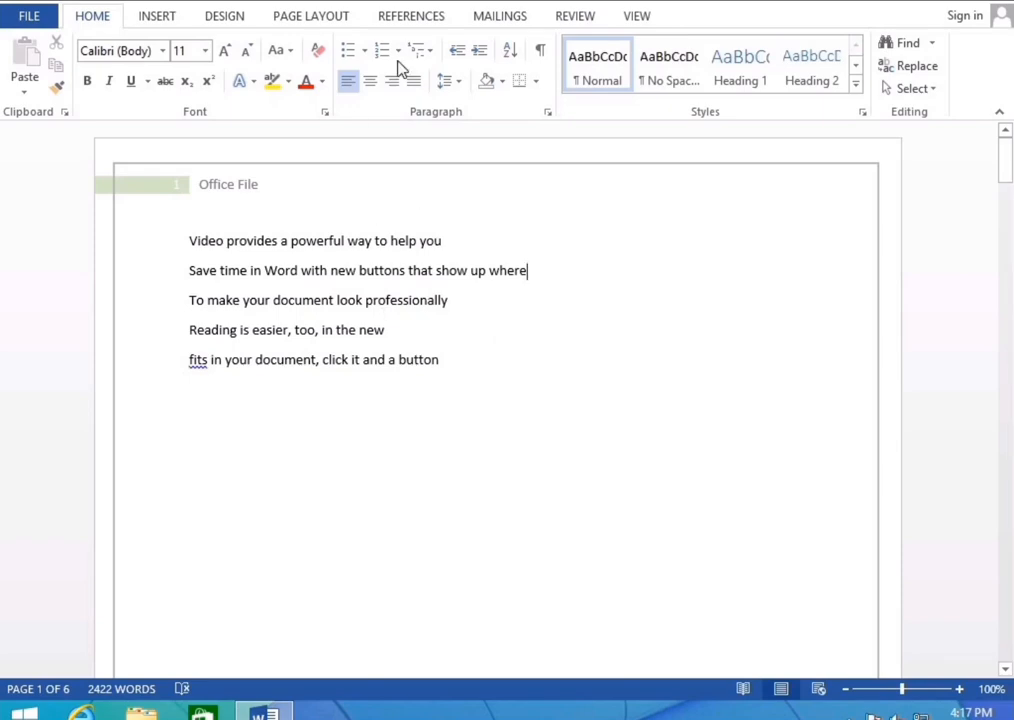
Remove the Austin footer using Footer > Remove Footer on the Insert tab
{"action": "left_click", "coordinate": [228, 20]}
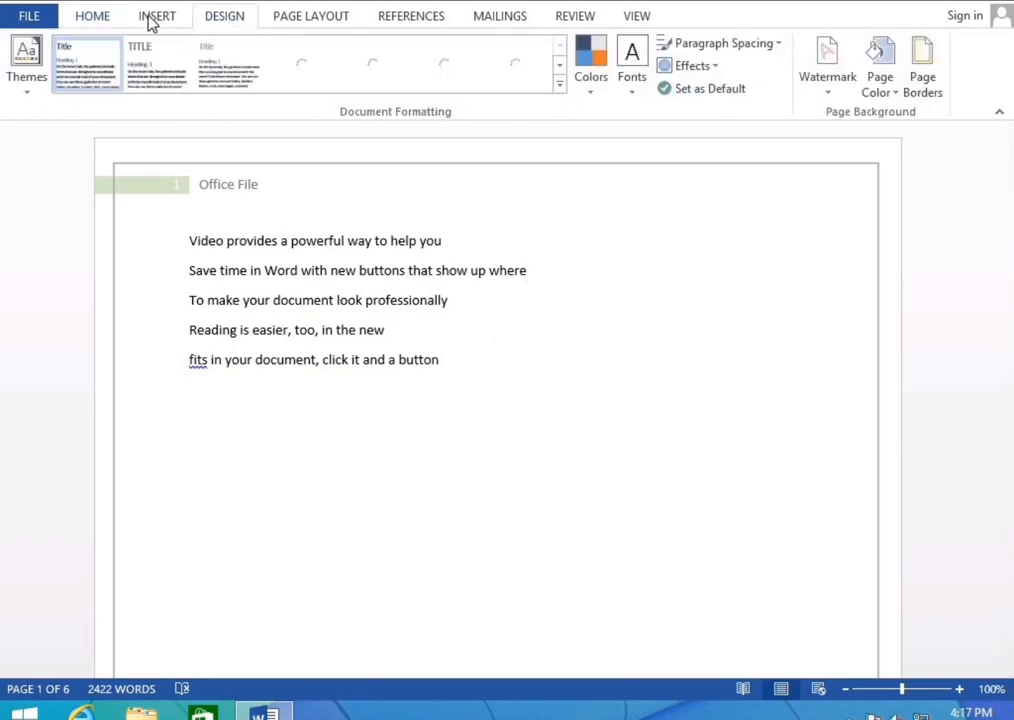
{"action": "left_click", "coordinate": [152, 18]}
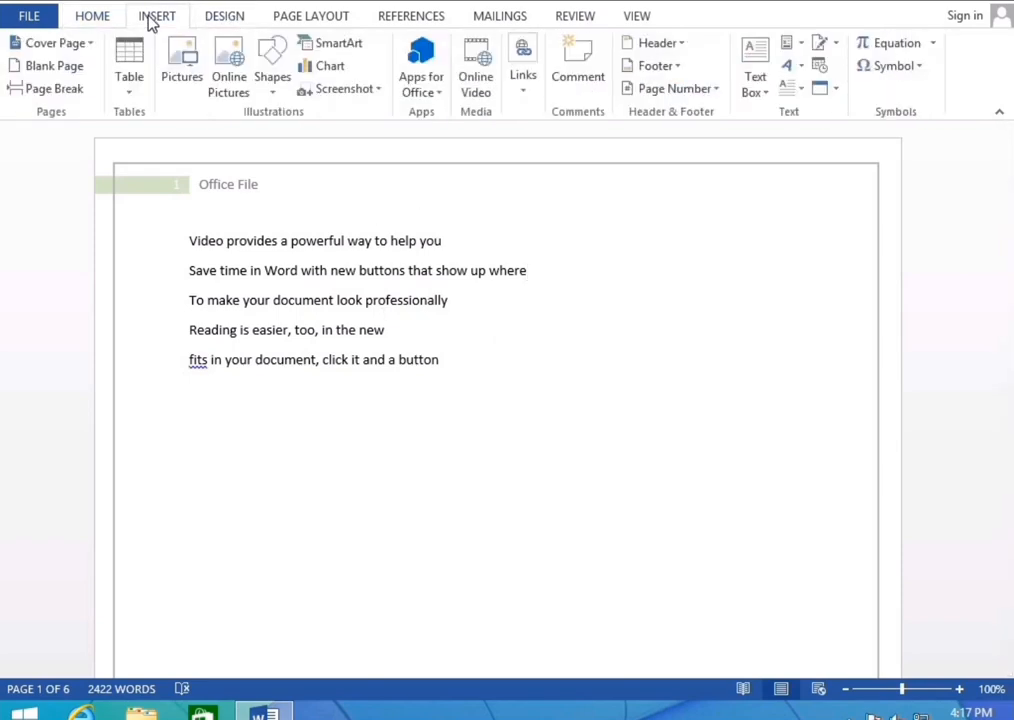
{"action": "left_click", "coordinate": [660, 66]}
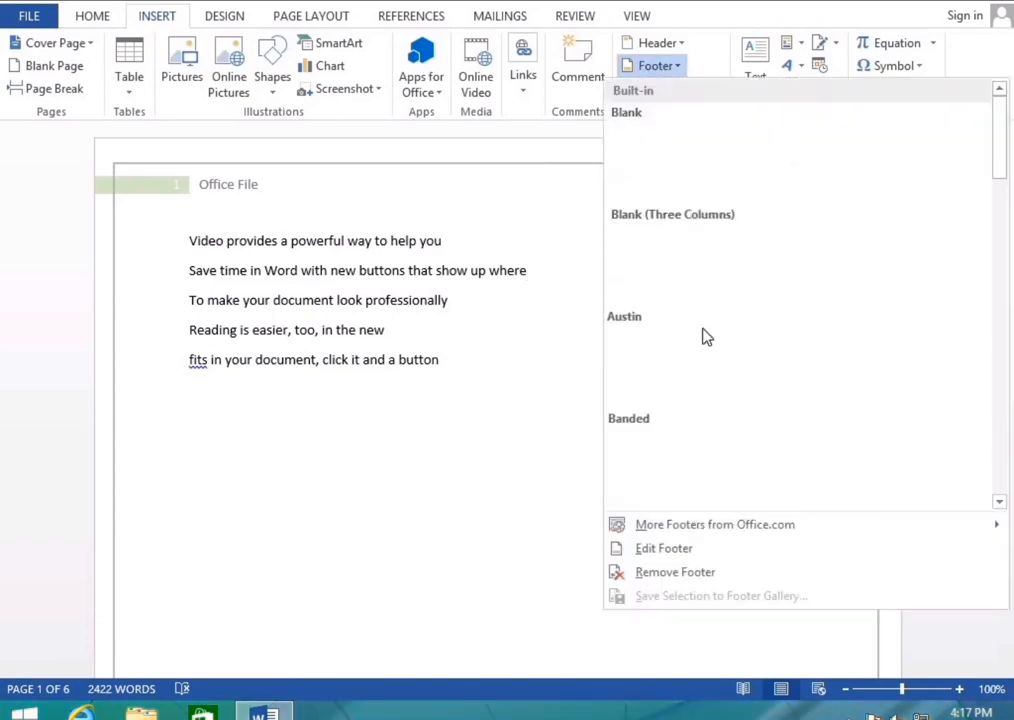
{"action": "left_click", "coordinate": [656, 578]}
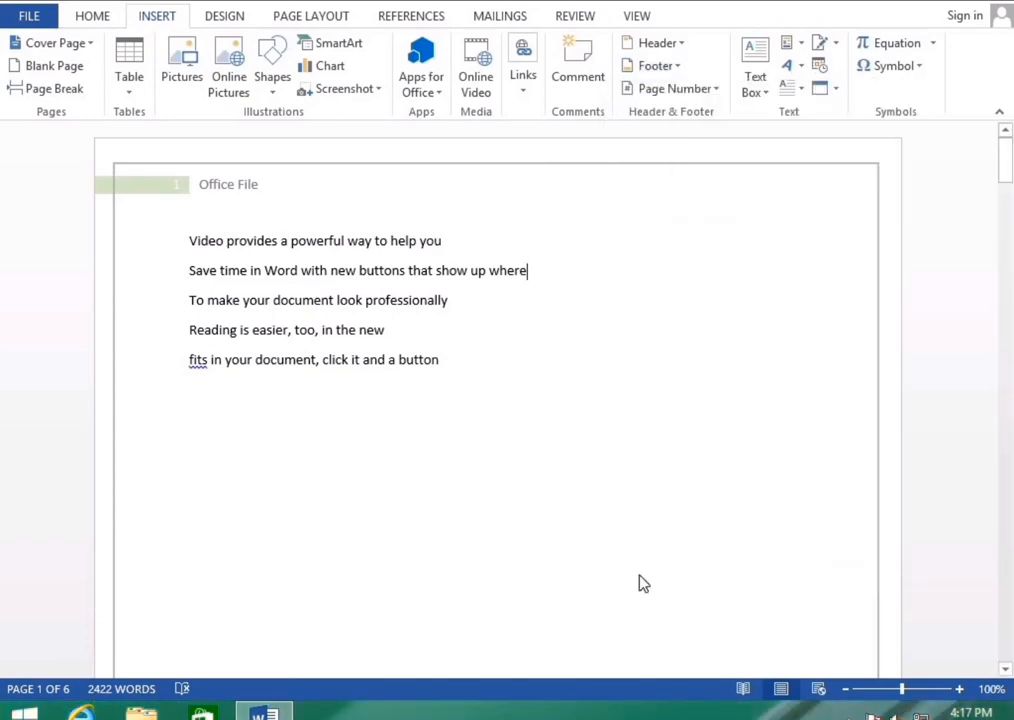
Remove the 'Office File' header using Header > Remove Header
{"action": "left_click", "coordinate": [670, 46]}
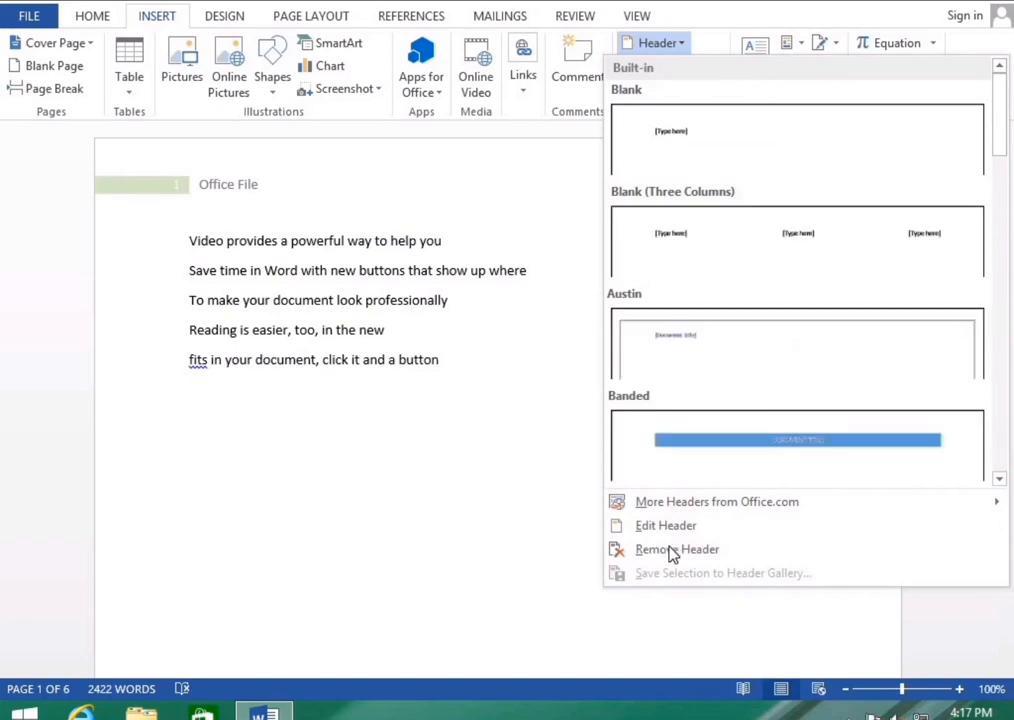
{"action": "left_click", "coordinate": [640, 549]}
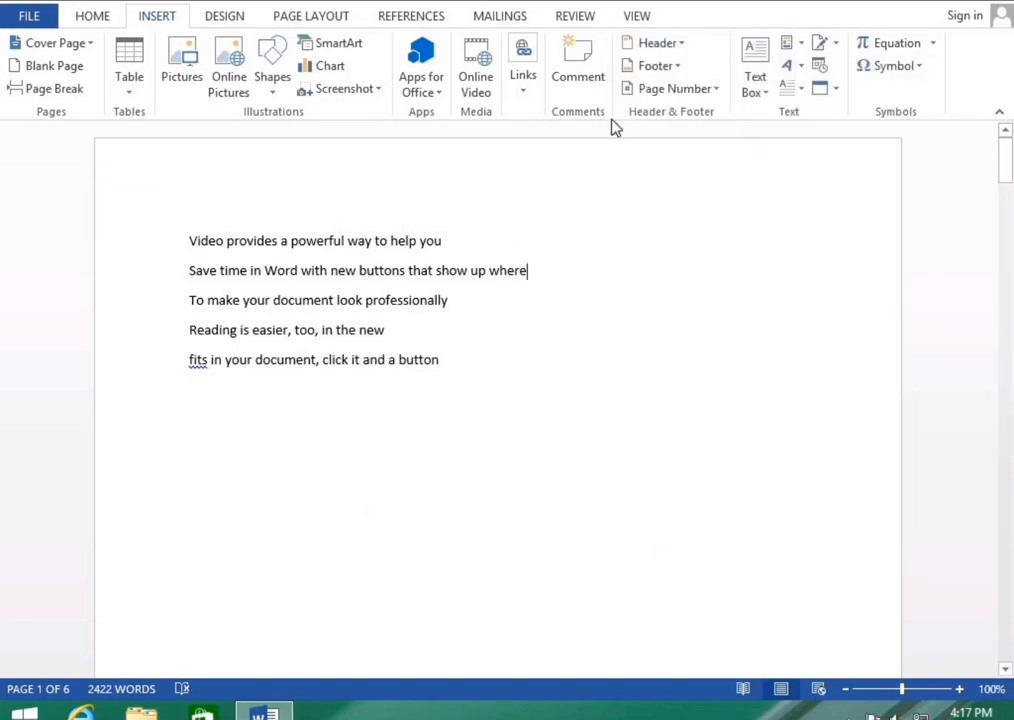
{"action": "left_click", "coordinate": [651, 92]}
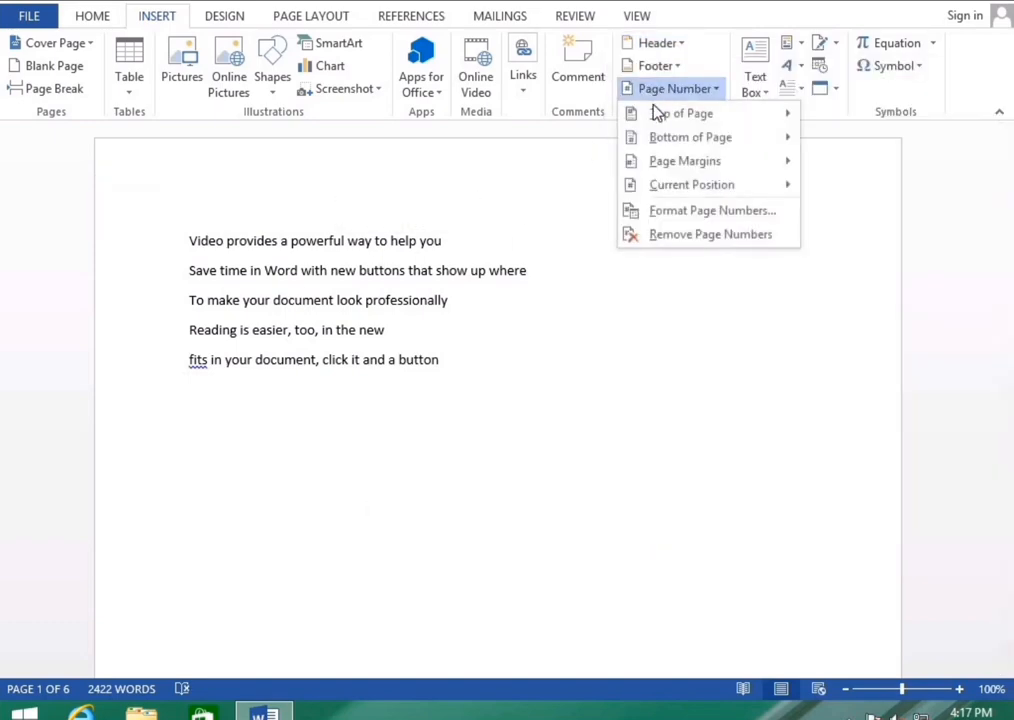
{"action": "mouse_move", "coordinate": [662, 120]}
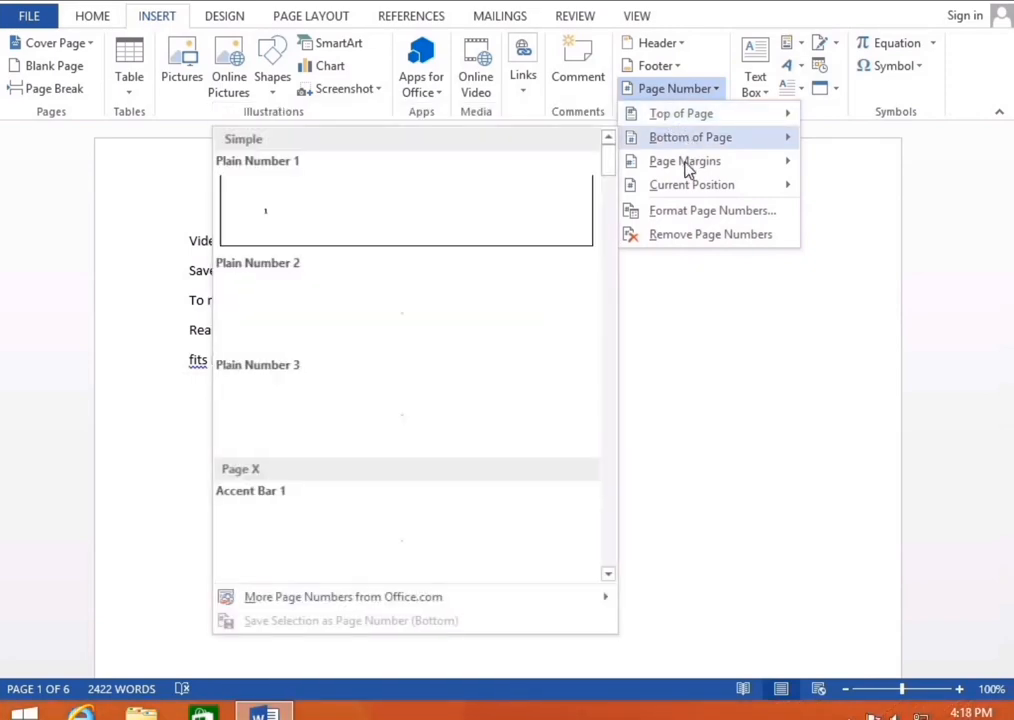
{"action": "mouse_move", "coordinate": [697, 194]}
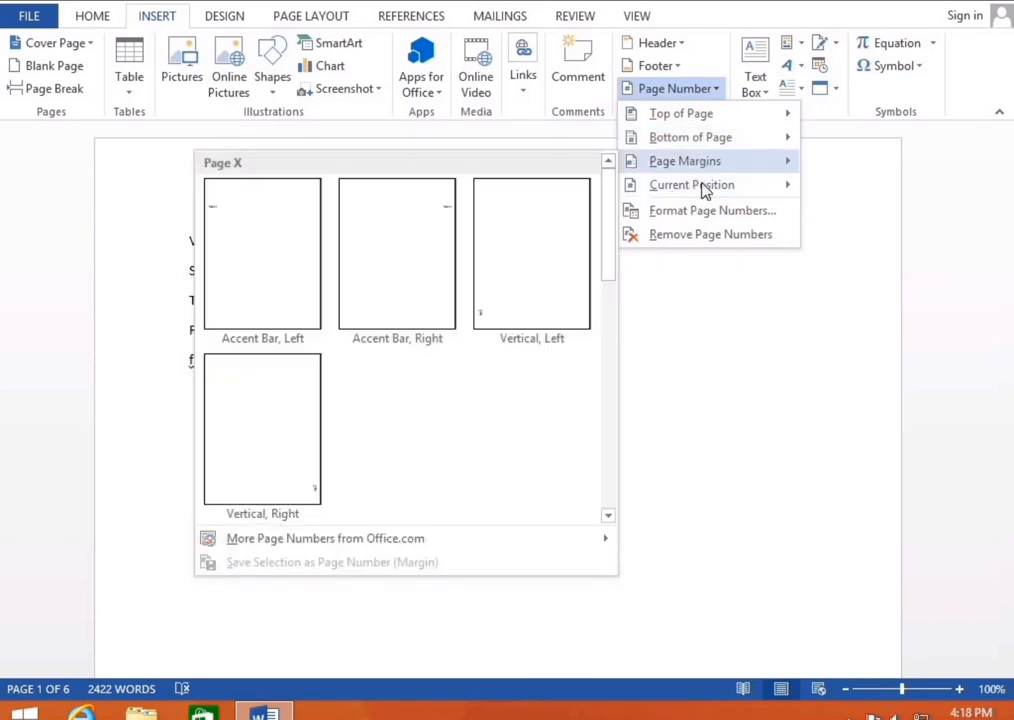
{"action": "left_click", "coordinate": [724, 214]}
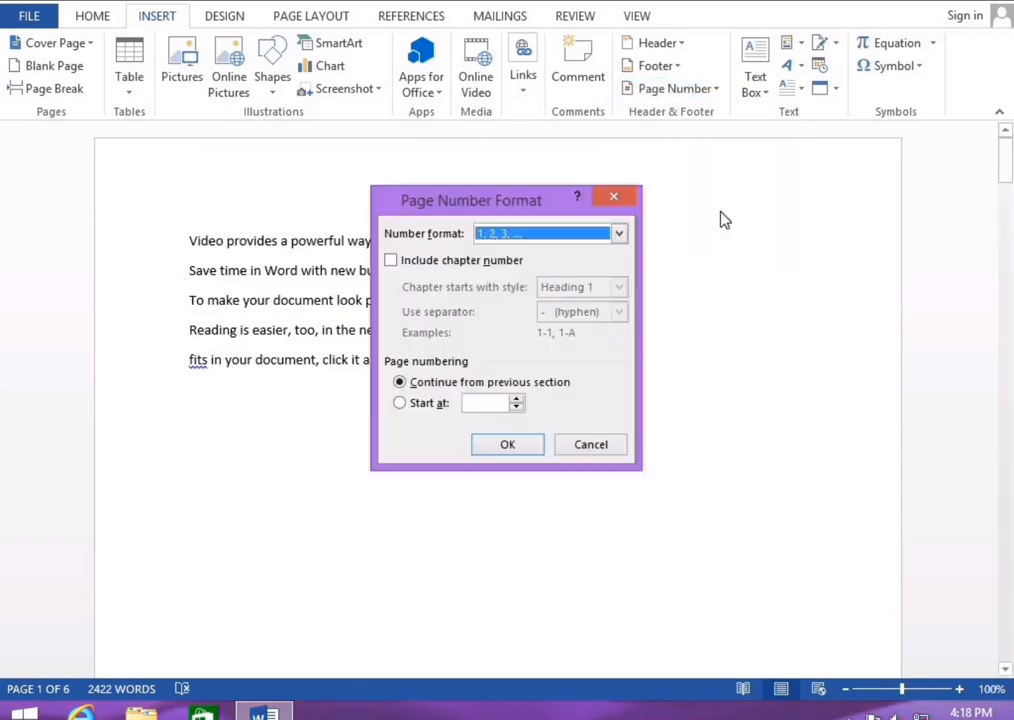
{"action": "left_click", "coordinate": [619, 233]}
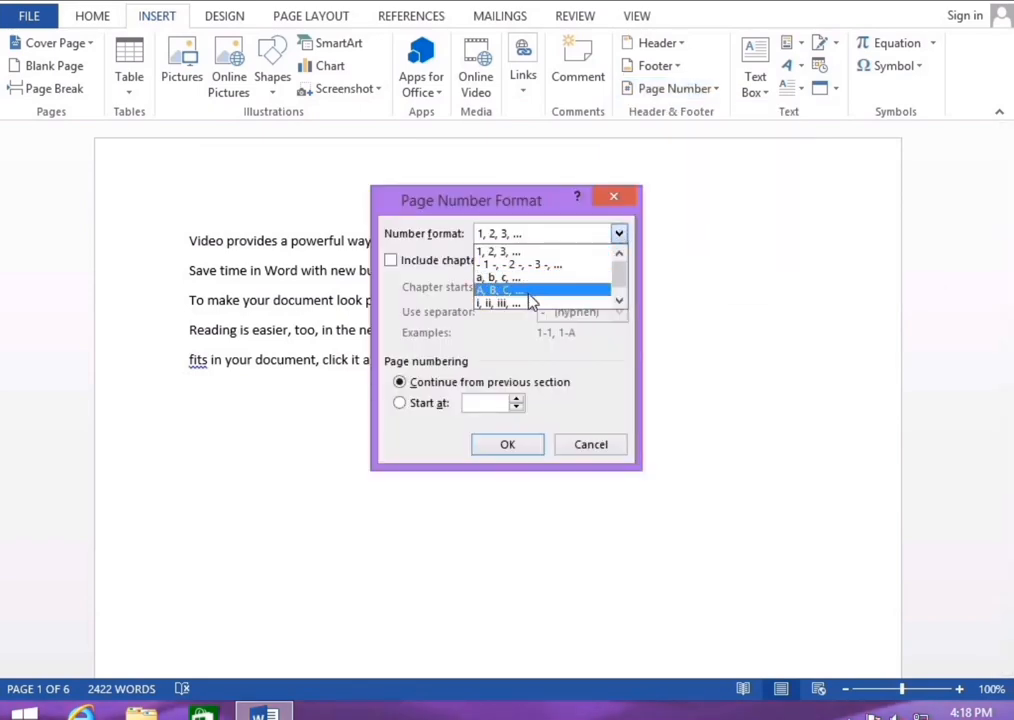
{"action": "scroll", "coordinate": [529, 294], "scroll_direction": "down", "scroll_amount": 1}
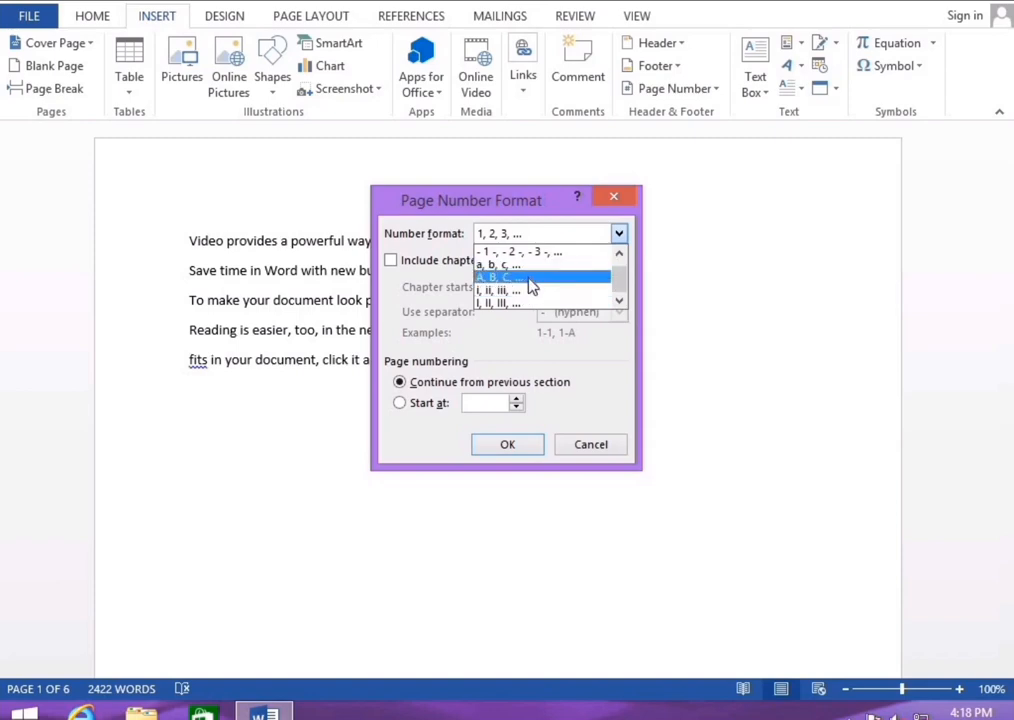
{"action": "left_click", "coordinate": [530, 280]}
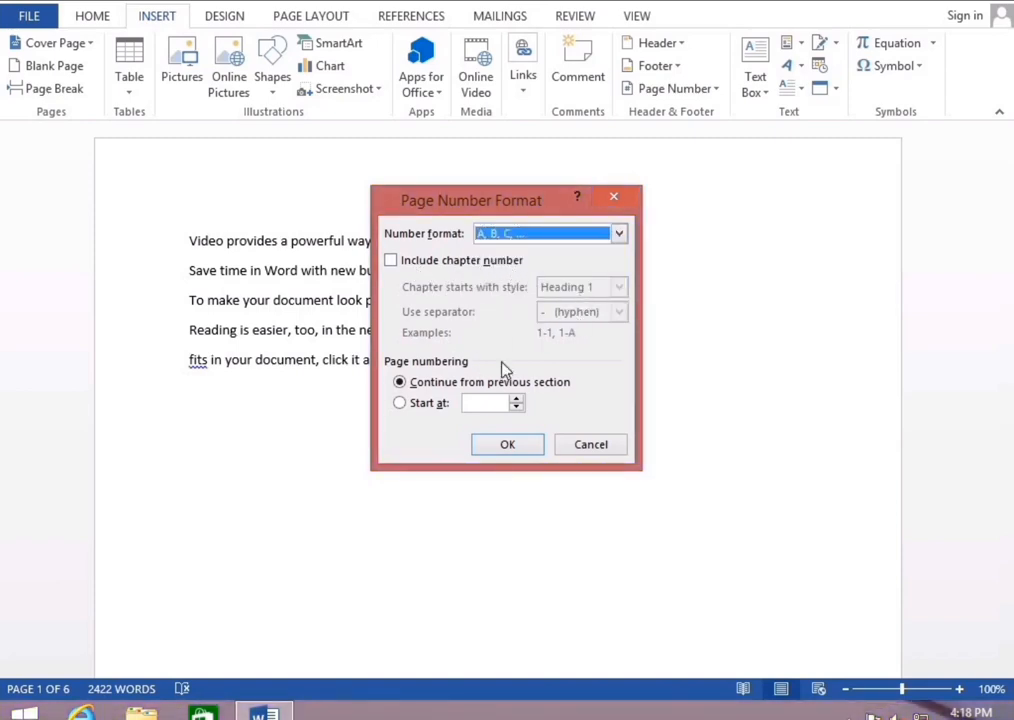
{"action": "left_click", "coordinate": [438, 403]}
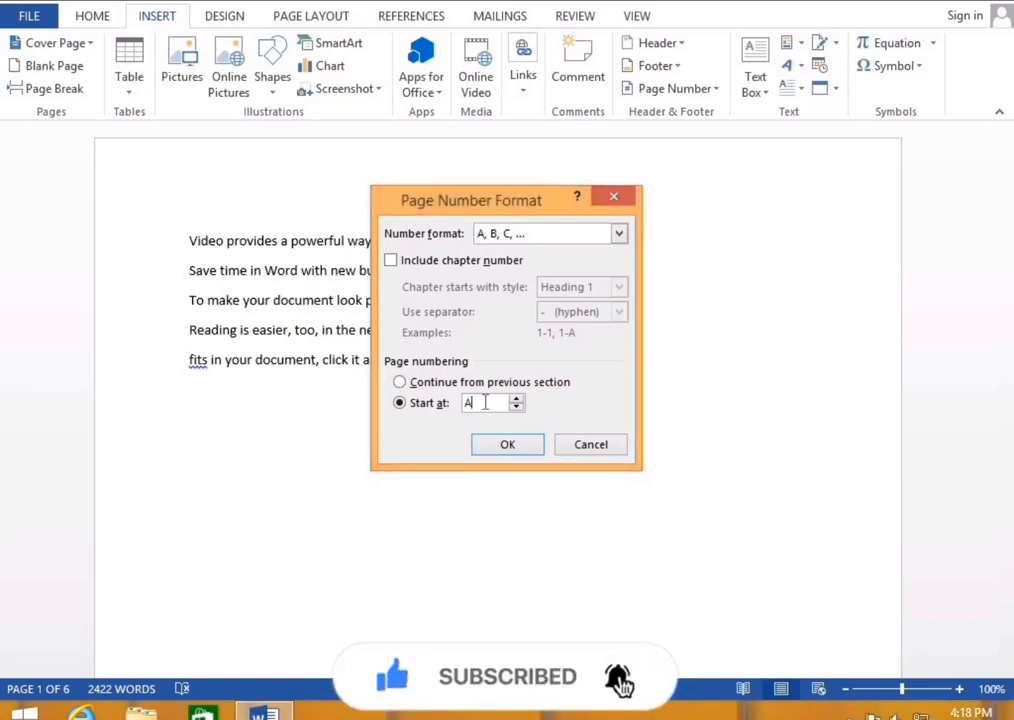
{"action": "left_click", "coordinate": [613, 196]}
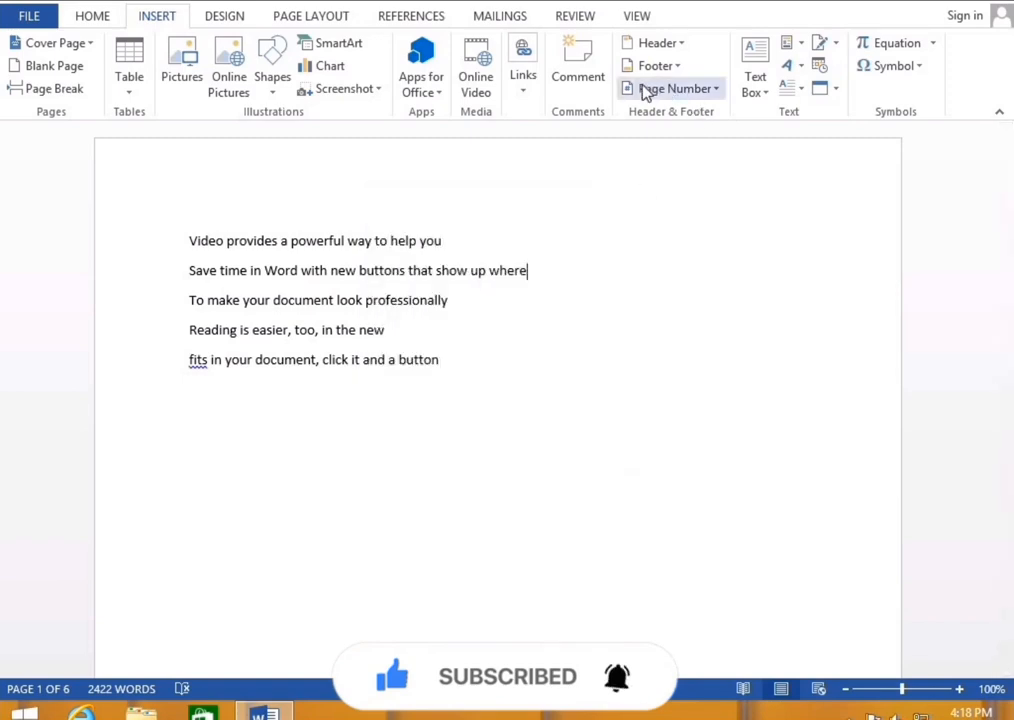
{"action": "left_click", "coordinate": [677, 90]}
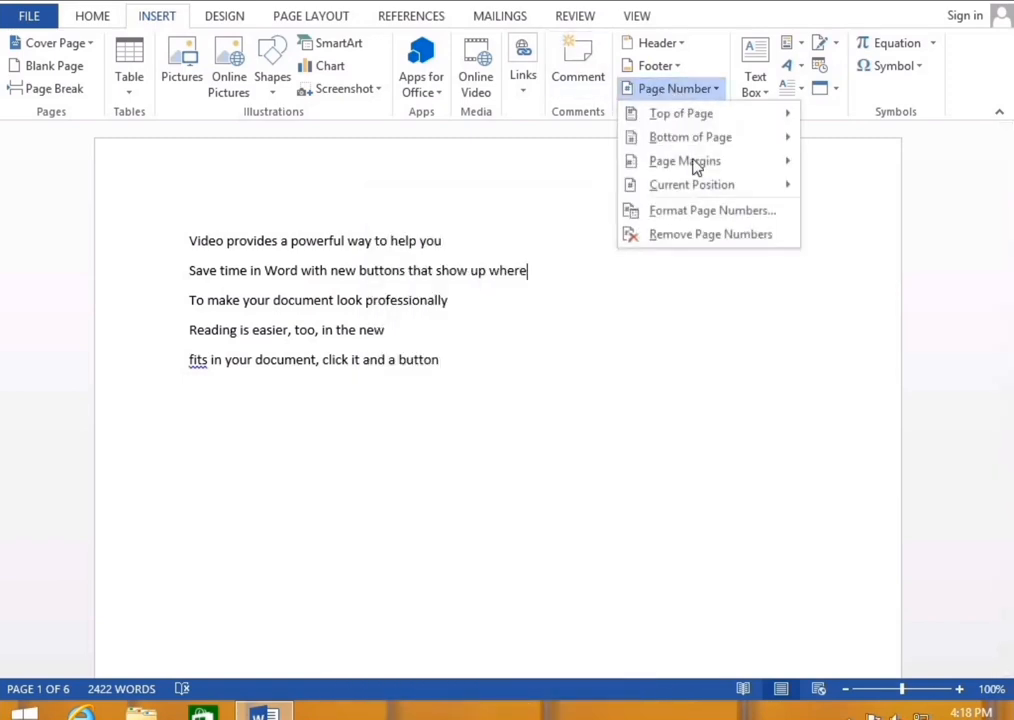
{"action": "mouse_move", "coordinate": [694, 164]}
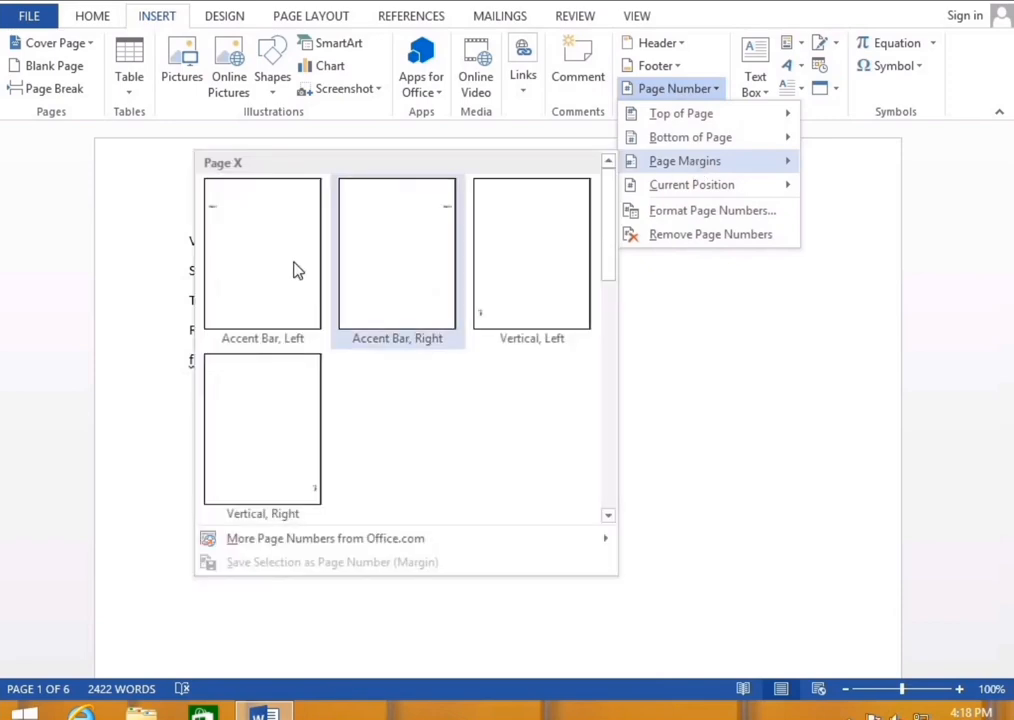
{"action": "left_click", "coordinate": [226, 280]}
{"action": "double_click", "coordinate": [232, 350]}
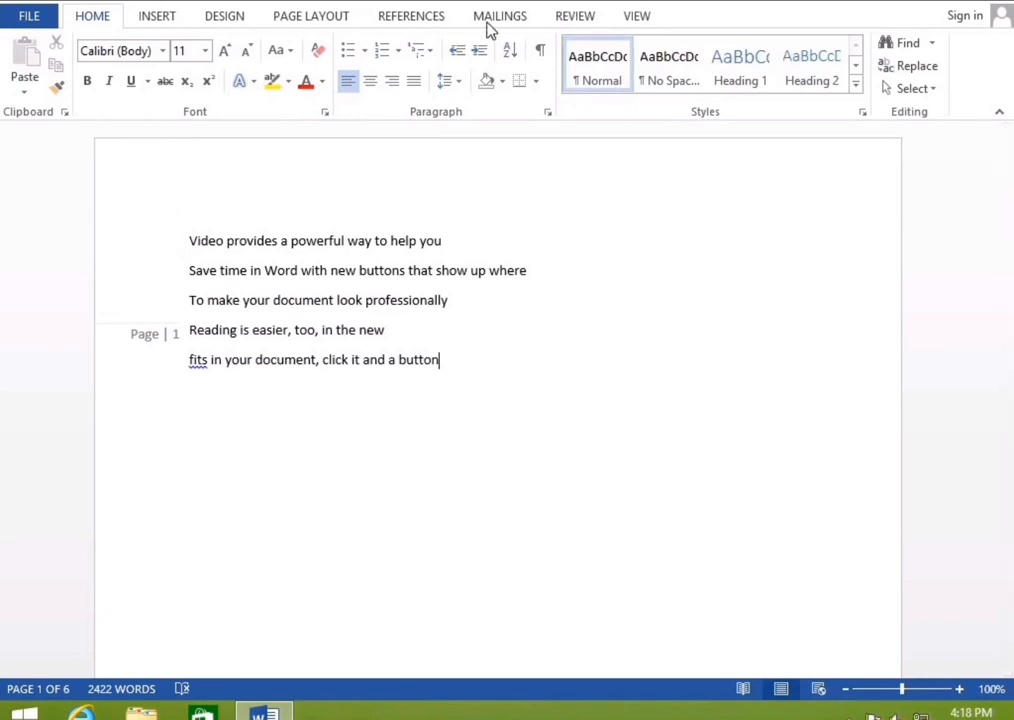
{"action": "left_click", "coordinate": [178, 18]}
{"action": "left_click", "coordinate": [708, 90]}
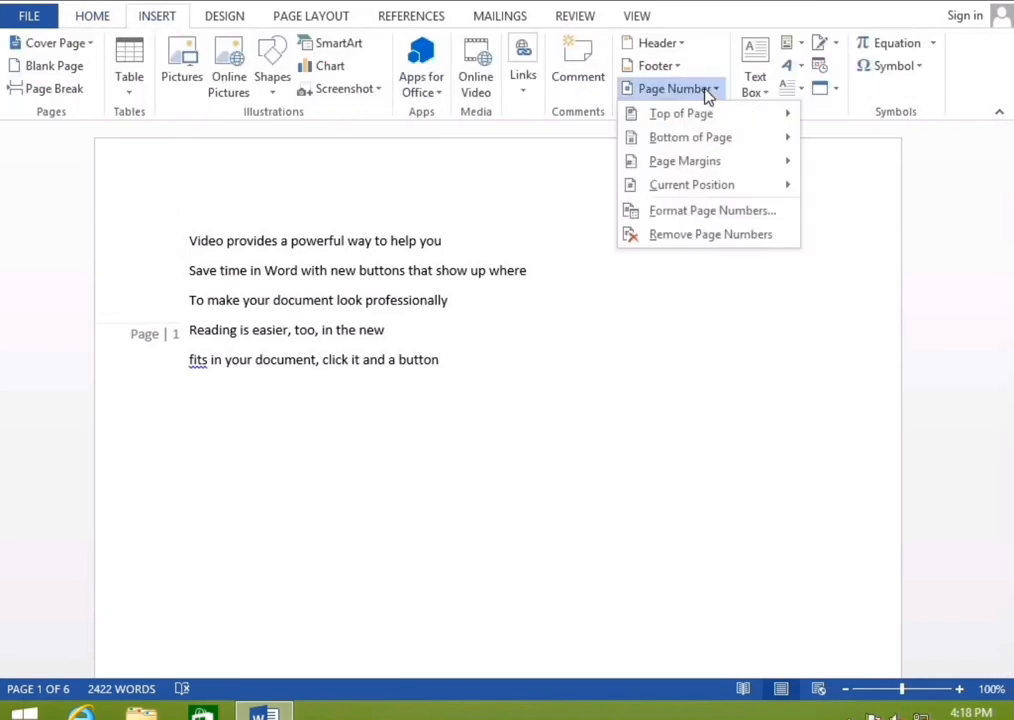
{"action": "left_click", "coordinate": [690, 238]}
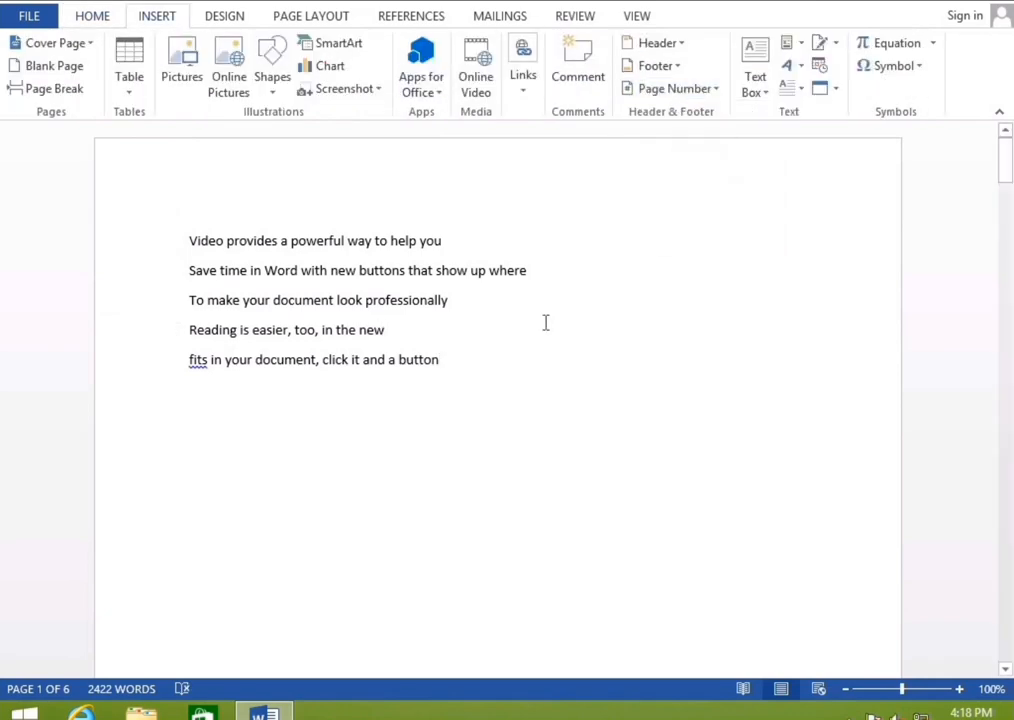
{"action": "scroll", "coordinate": [546, 321], "scroll_direction": "down", "scroll_amount": 3}
{"action": "scroll", "coordinate": [735, 115], "scroll_direction": "down", "scroll_amount": 6}
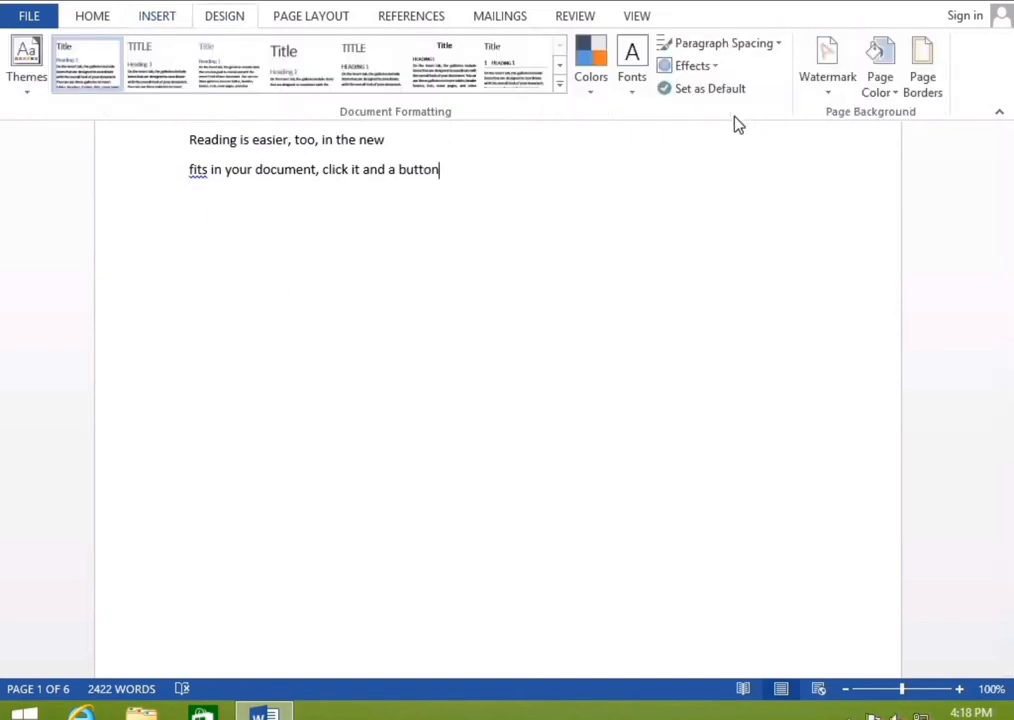
{"action": "scroll", "coordinate": [515, 173], "scroll_direction": "up", "scroll_amount": 3}
Insert a Simple Text Box pull-quote from the Insert tab's Text Box gallery
{"action": "left_click", "coordinate": [157, 16]}
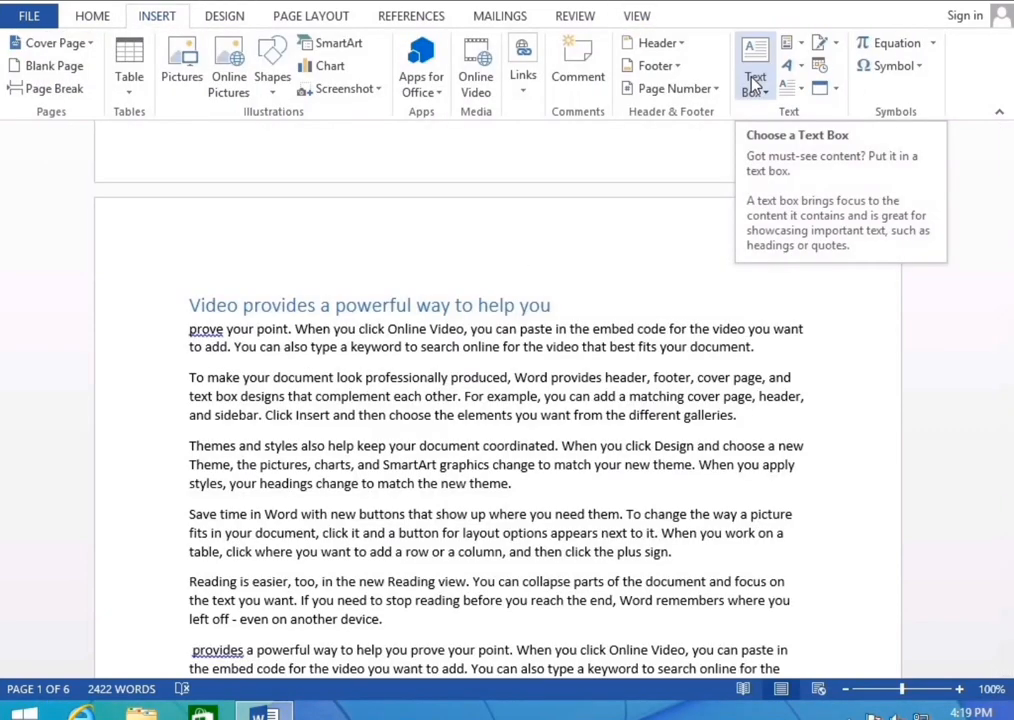
{"action": "left_click", "coordinate": [755, 82]}
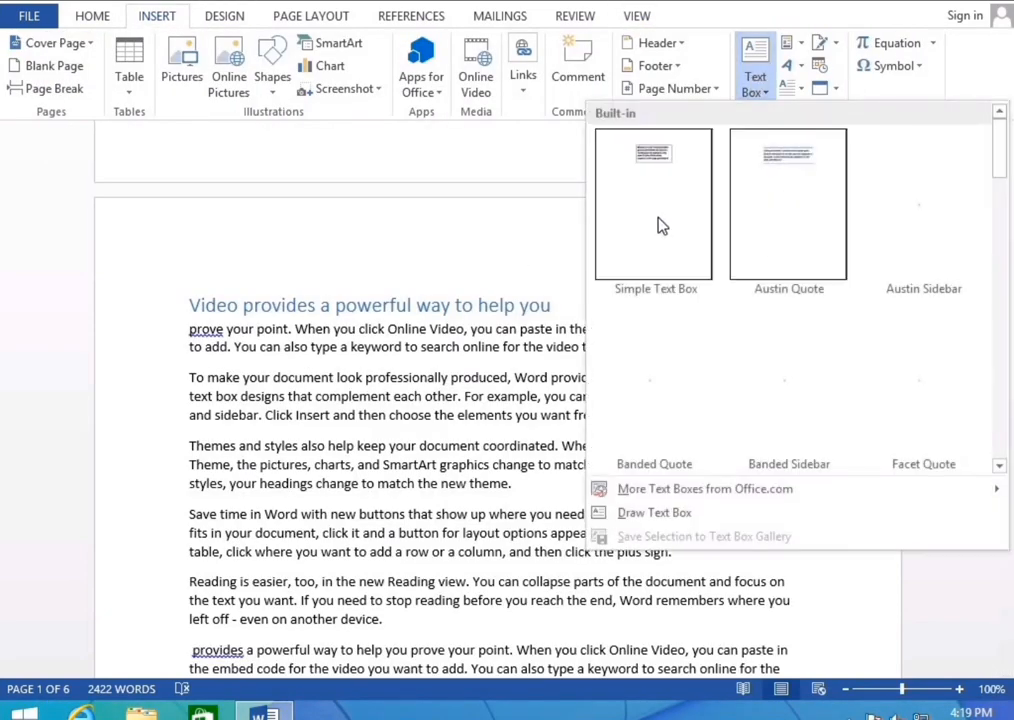
{"action": "left_click", "coordinate": [540, 428]}
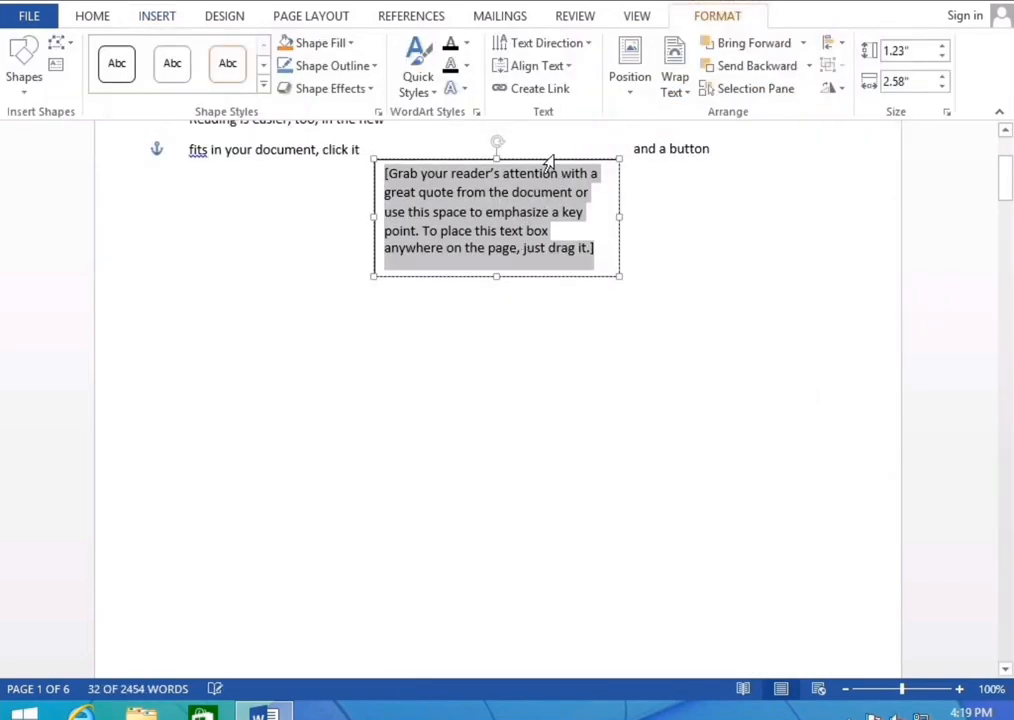
Drag the quote box down into the 'Themes and styles' paragraph on page 2
{"action": "left_click_drag", "start_coordinate": [553, 172], "coordinate": [1009, 150]}
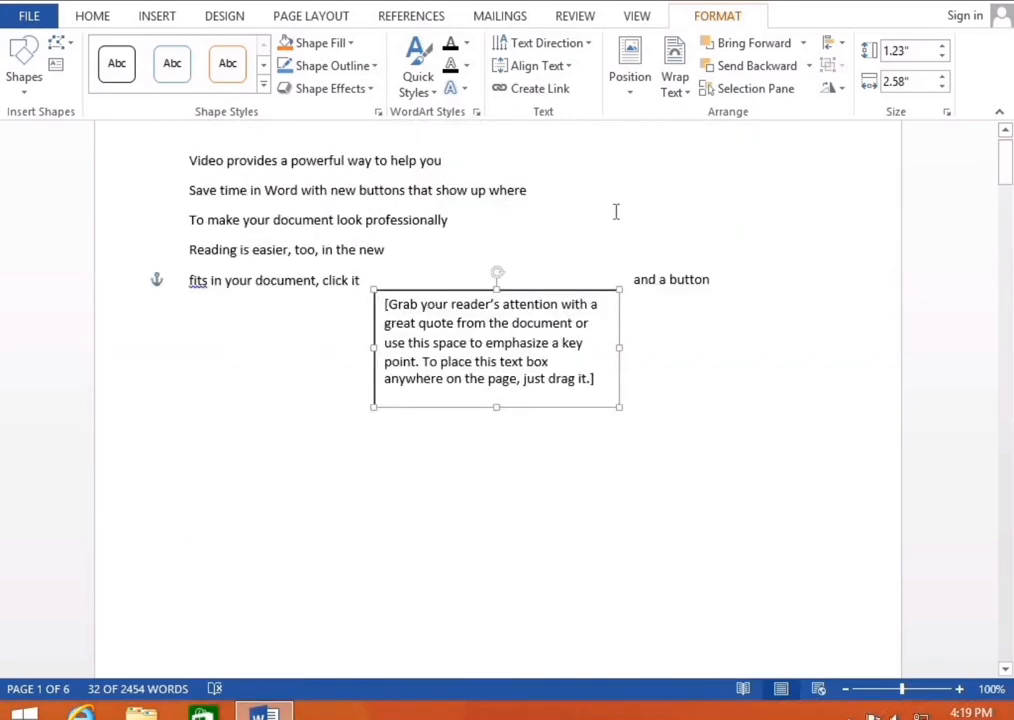
{"action": "scroll", "coordinate": [600, 240], "scroll_direction": "up", "scroll_amount": 1}
{"action": "left_click_drag", "start_coordinate": [577, 430], "coordinate": [996, 455]}
{"action": "left_click", "coordinate": [1010, 259]}
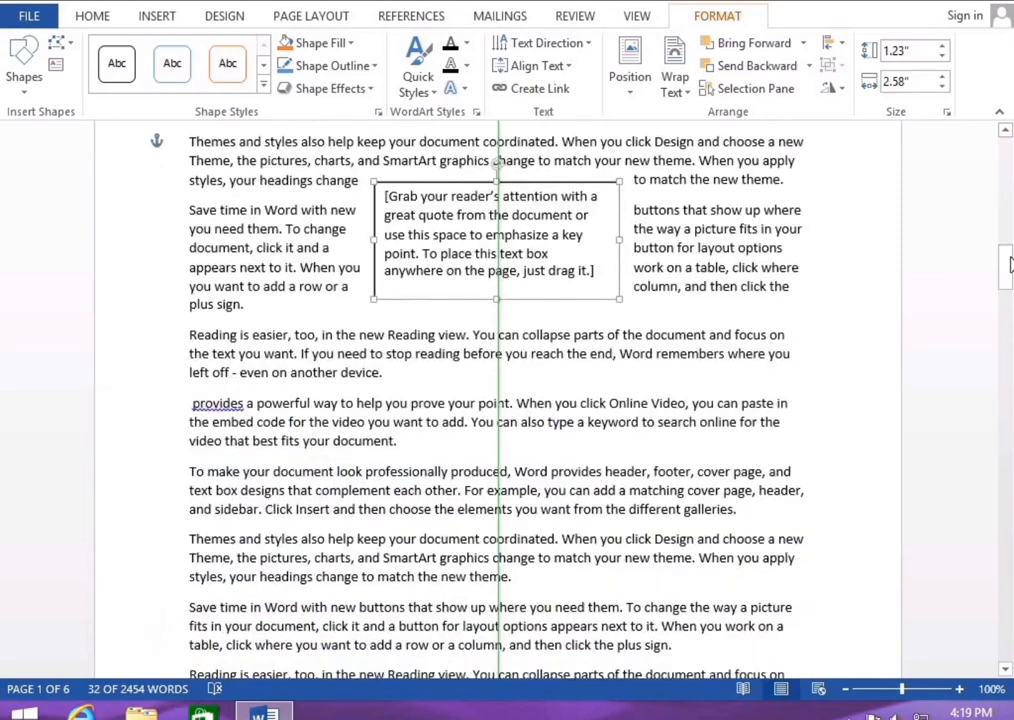
{"action": "left_click_drag", "start_coordinate": [1010, 257], "coordinate": [1010, 239]}
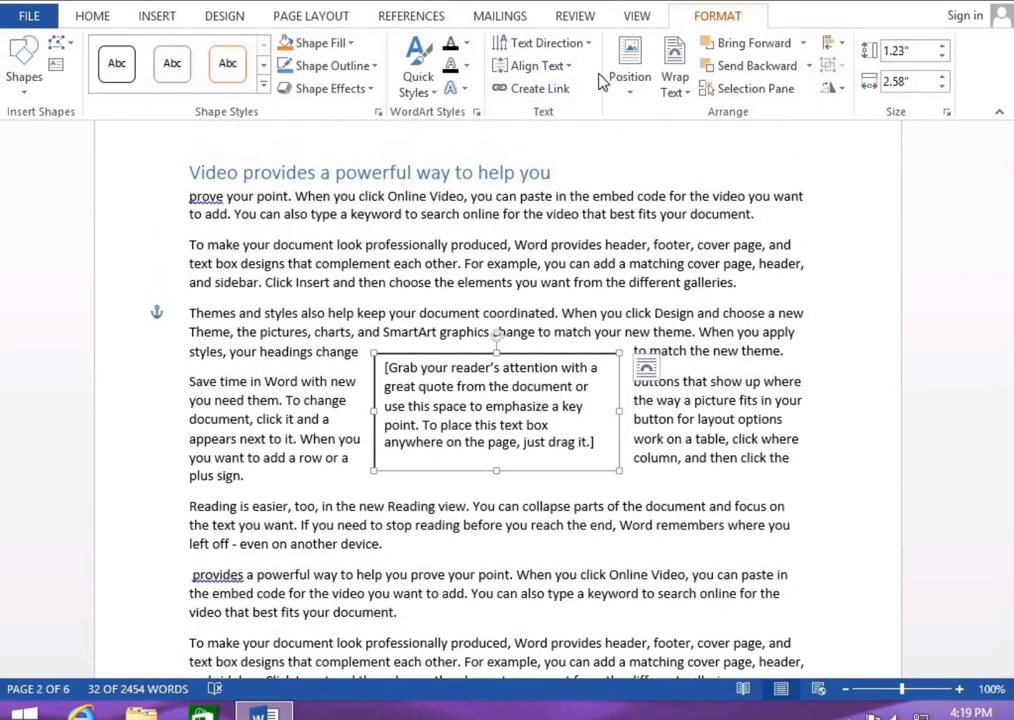
{"action": "left_click", "coordinate": [145, 18]}
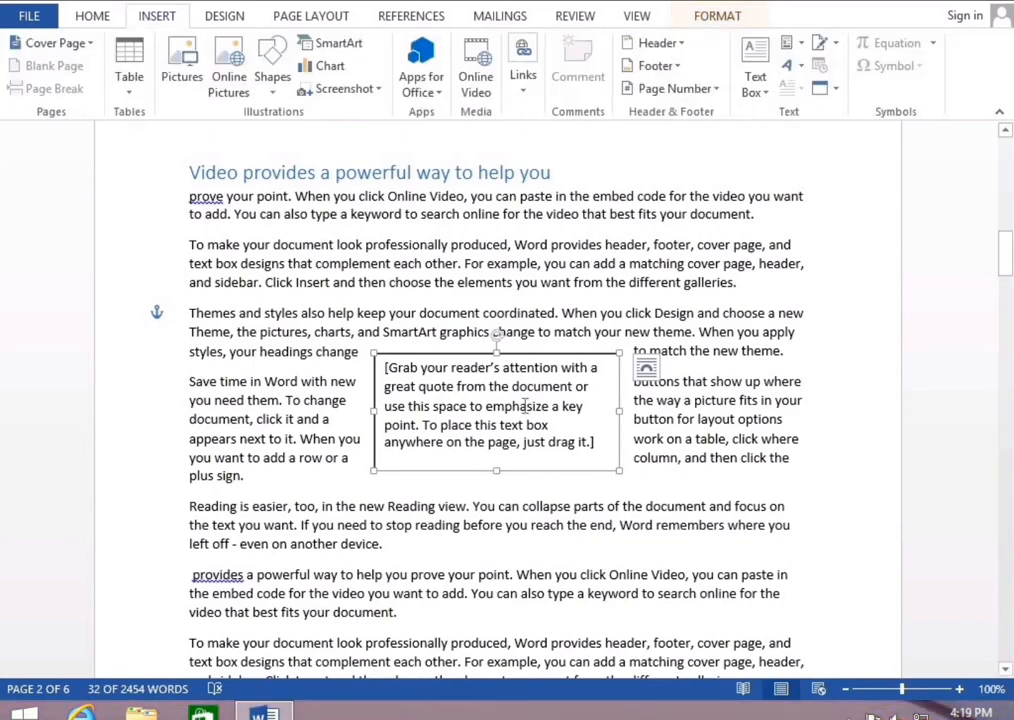
{"action": "left_click", "coordinate": [756, 88]}
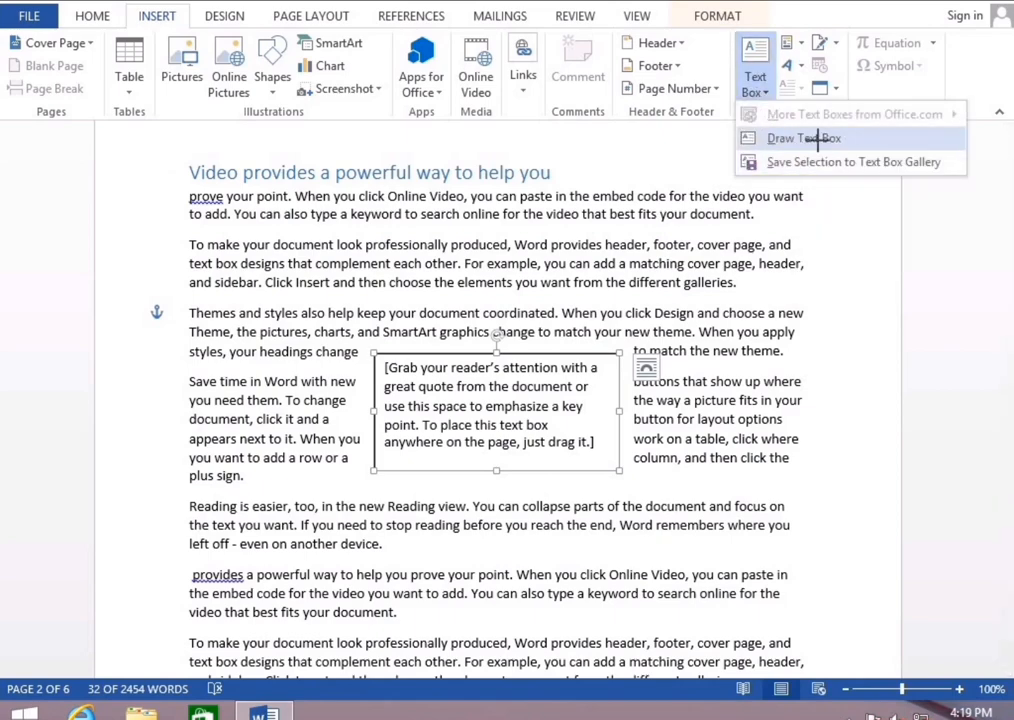
Draw a new empty text box below the quote, then remove it
{"action": "left_click", "coordinate": [820, 140]}
{"action": "mouse_move", "coordinate": [308, 500]}
{"action": "left_mouse_down"}
{"action": "mouse_move", "coordinate": [560, 645]}
{"action": "mouse_move", "coordinate": [558, 655]}
{"action": "mouse_move", "coordinate": [558, 638]}
{"action": "left_mouse_up"}
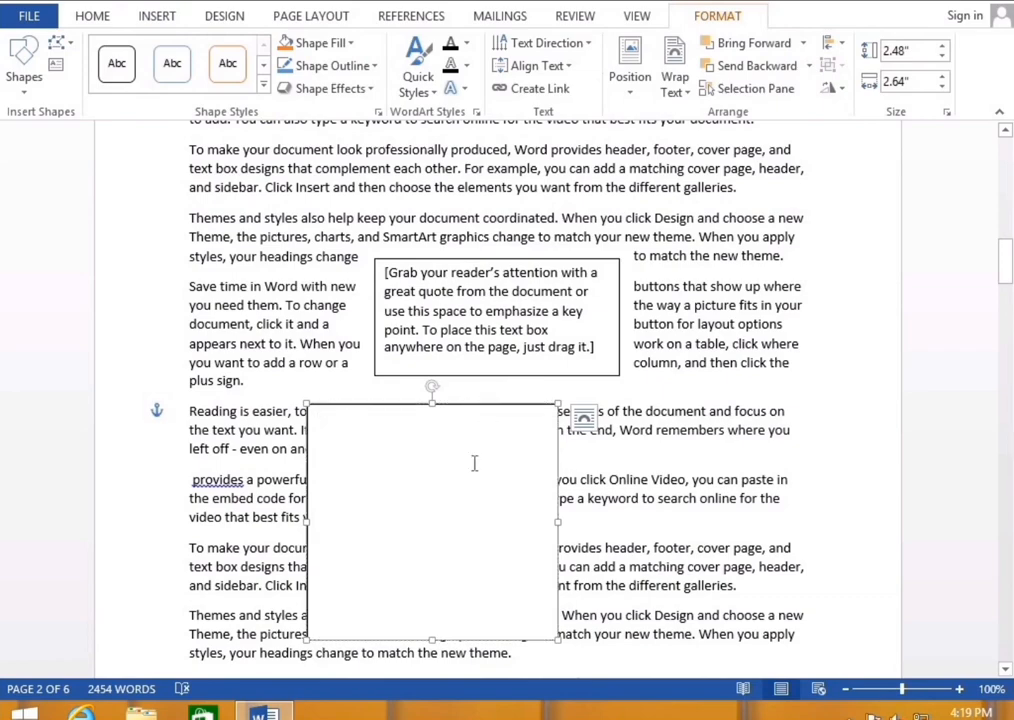
{"action": "left_click", "coordinate": [466, 407]}
{"action": "left_click", "coordinate": [462, 414]}
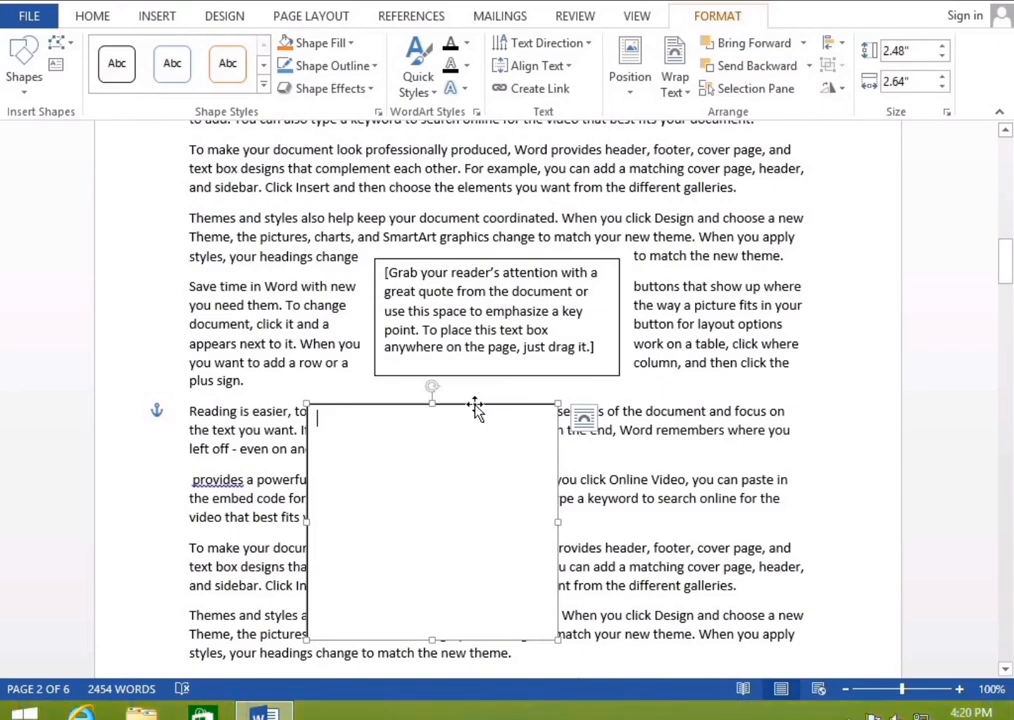
{"action": "left_click", "coordinate": [659, 479]}
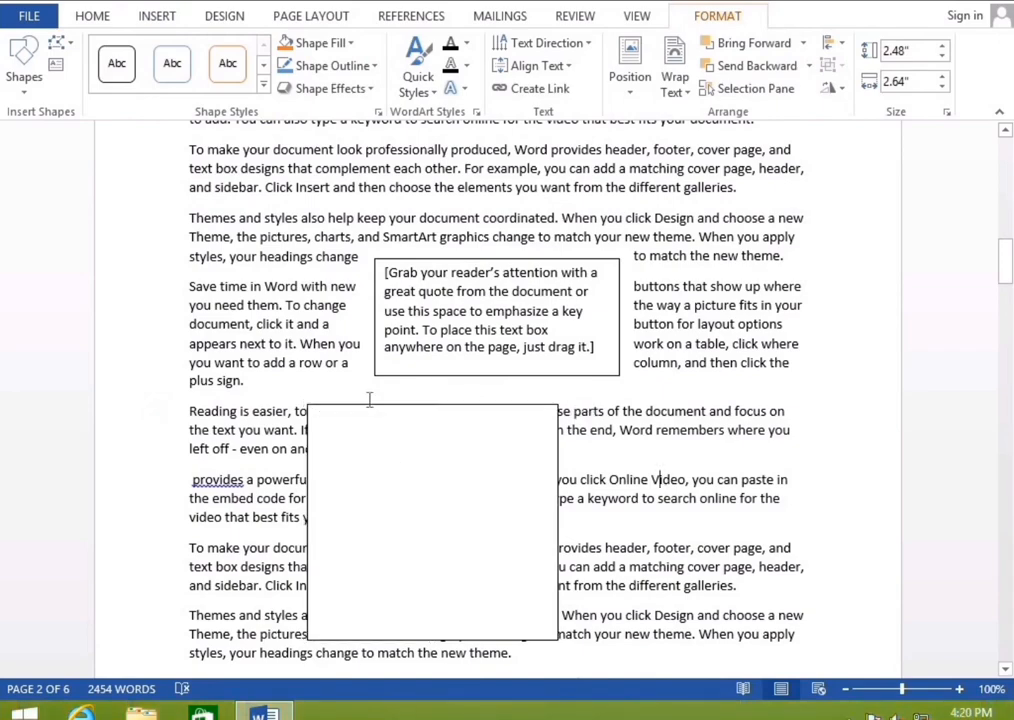
{"action": "left_click", "coordinate": [450, 408]}
{"action": "key", "text": "Escape"}
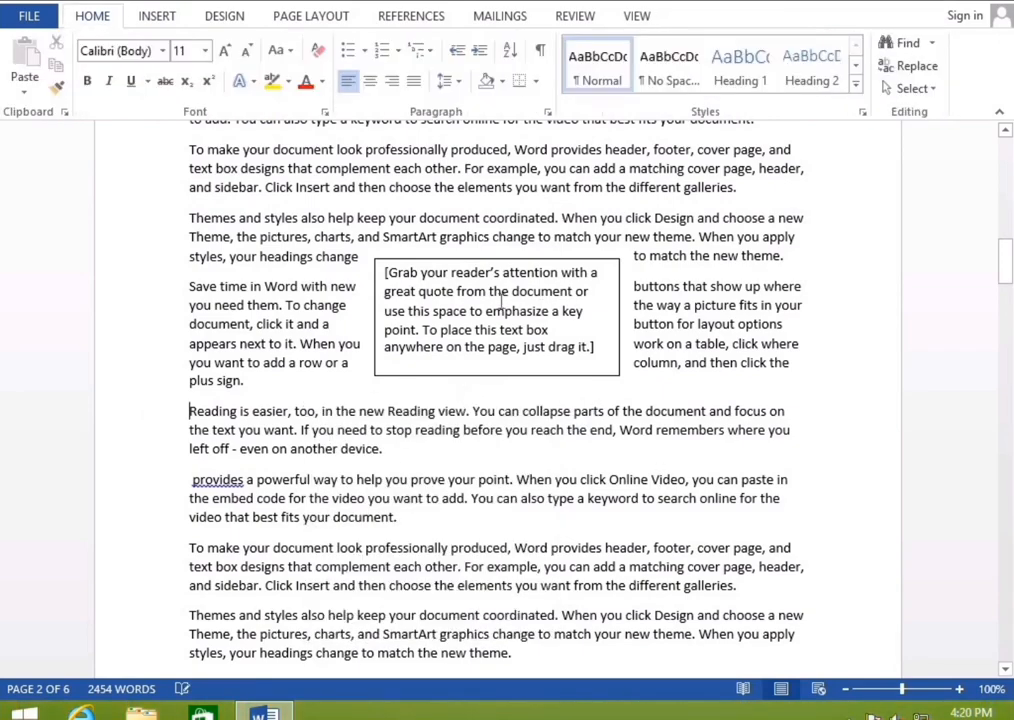
Delete the 'Grab your reader's attention' quote text box so paragraphs flow normally
{"action": "left_click", "coordinate": [157, 20]}
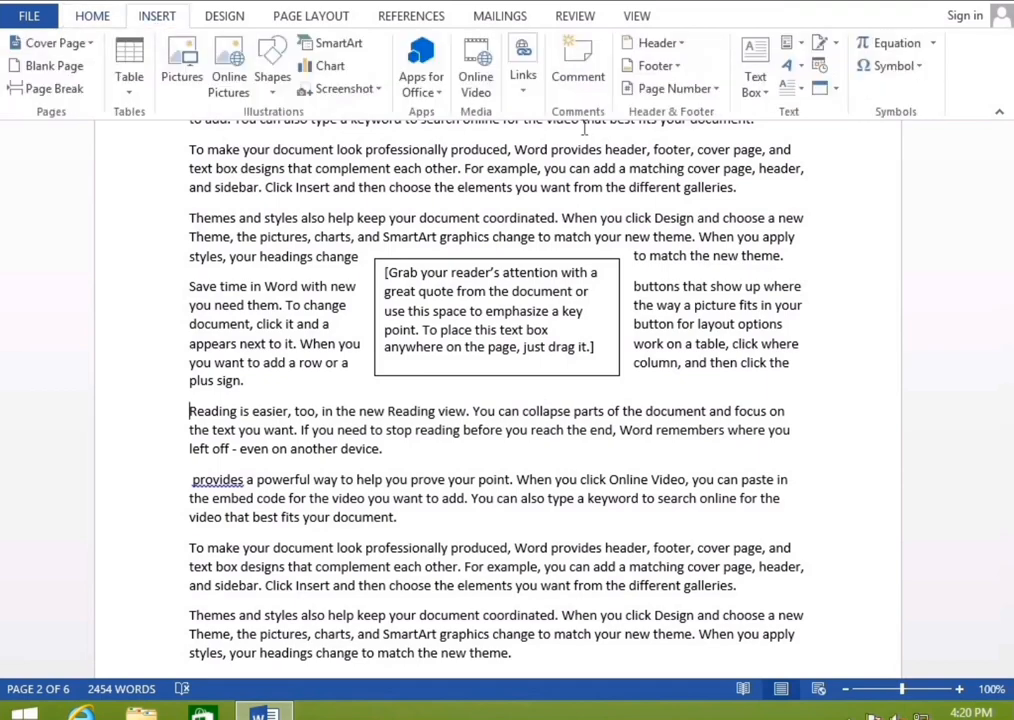
{"action": "left_click", "coordinate": [756, 78]}
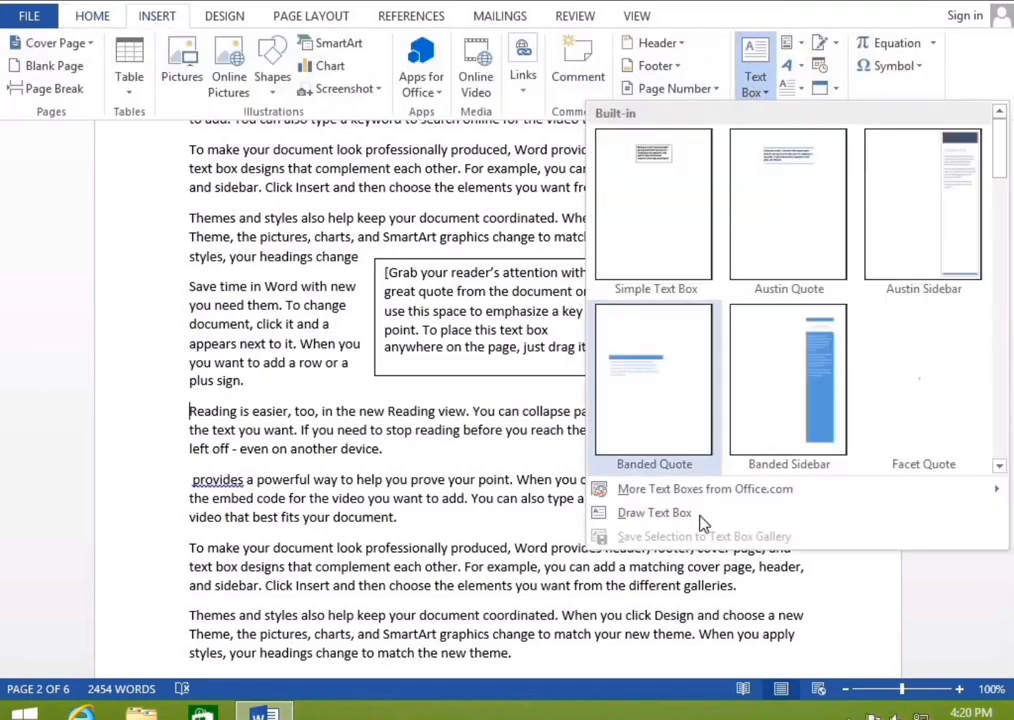
{"action": "left_click", "coordinate": [485, 463]}
{"action": "left_click", "coordinate": [553, 366]}
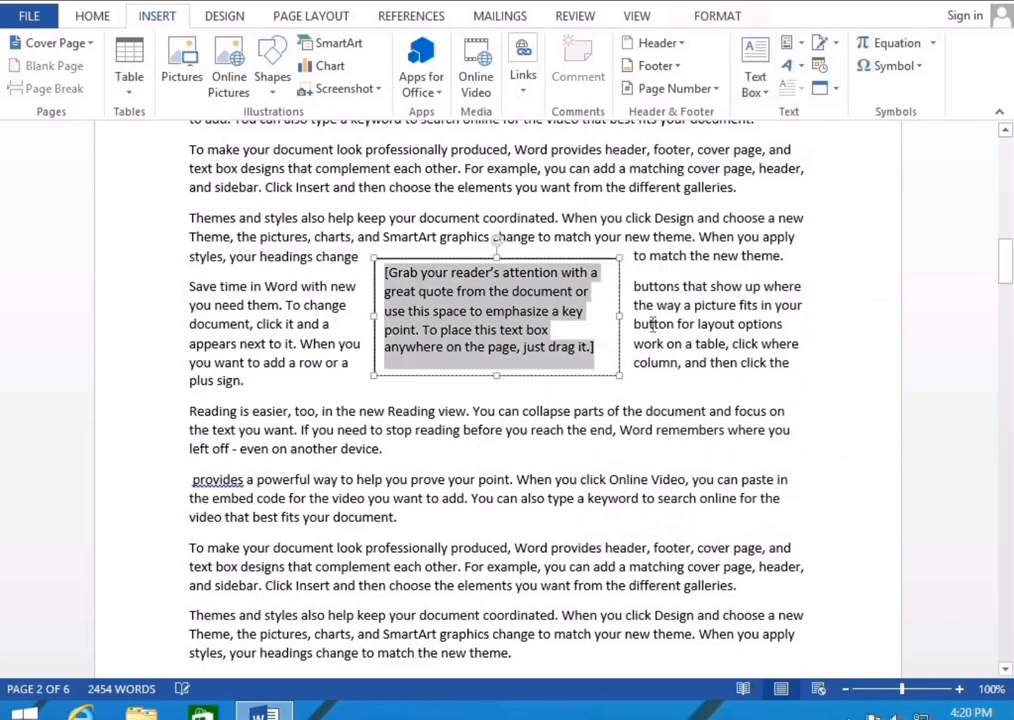
{"action": "left_click", "coordinate": [588, 263]}
{"action": "key", "text": "Delete"}
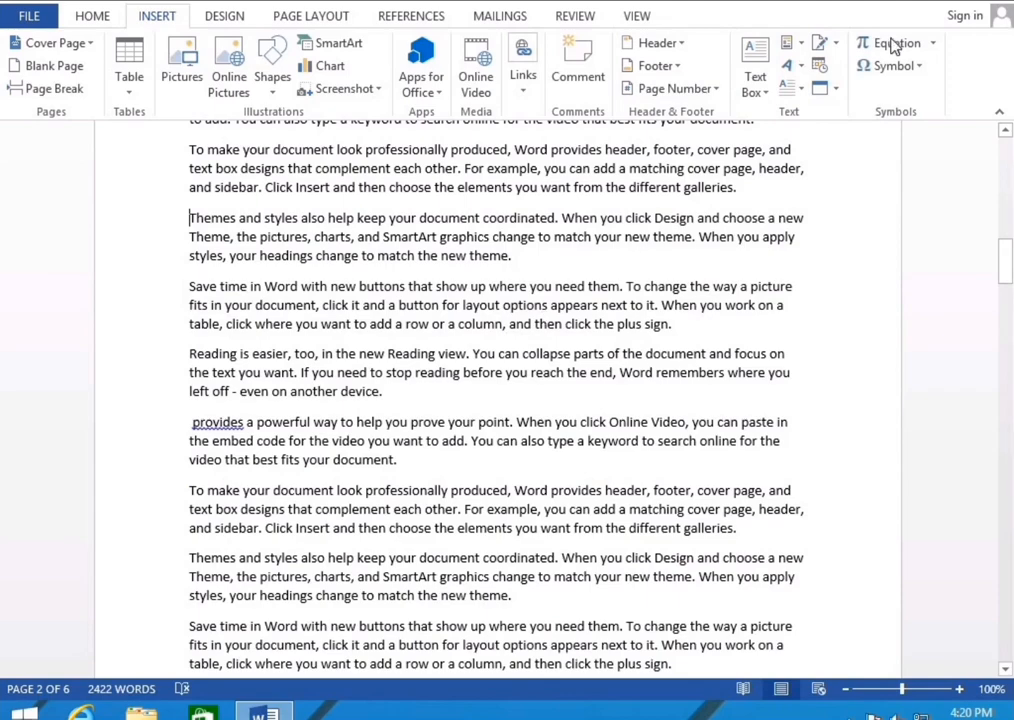
Select the 'provides a powerful way' paragraph and show the AutoText gallery listing S-1 and SIPET - 1
{"action": "left_click", "coordinate": [792, 43]}
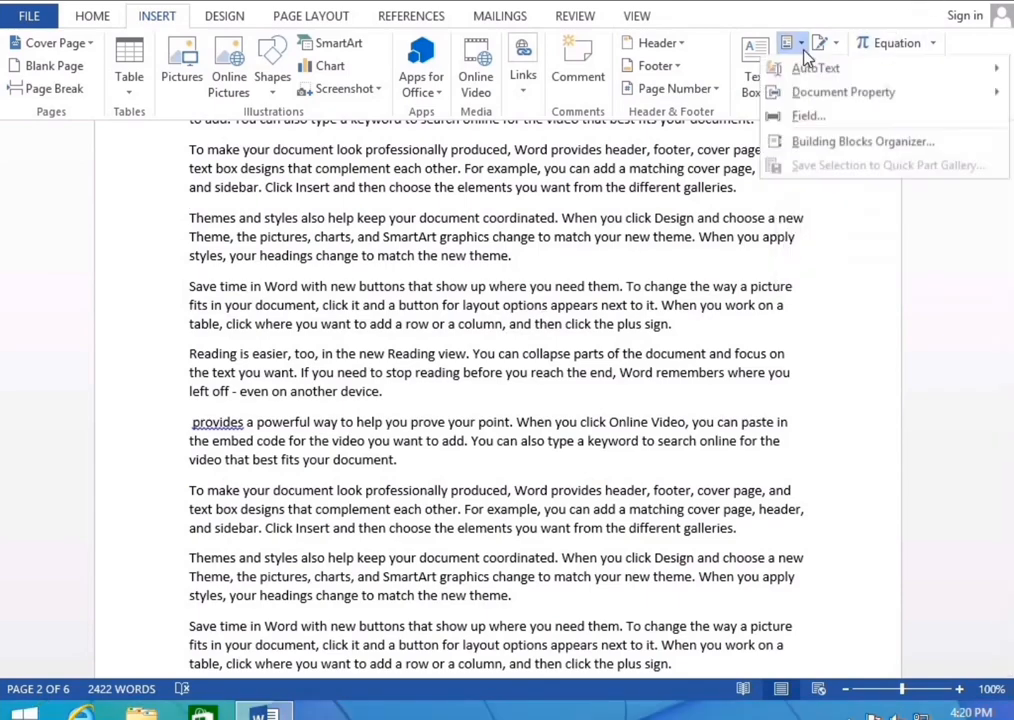
{"action": "mouse_move", "coordinate": [788, 81]}
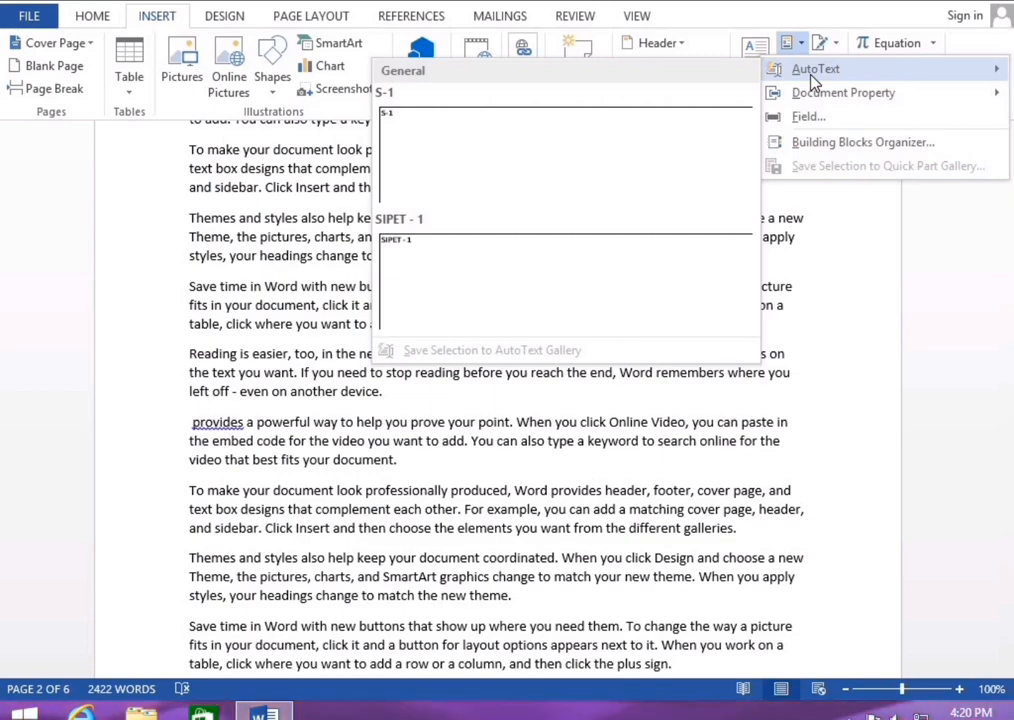
{"action": "left_click", "coordinate": [420, 470]}
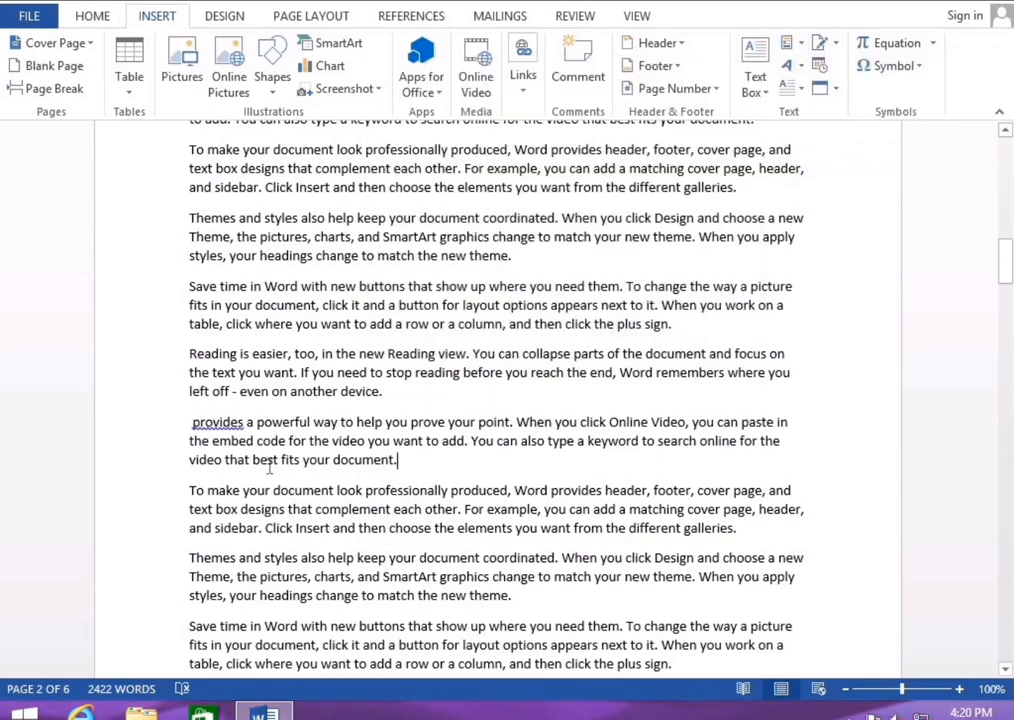
{"action": "left_click_drag", "start_coordinate": [397, 460], "coordinate": [183, 428]}
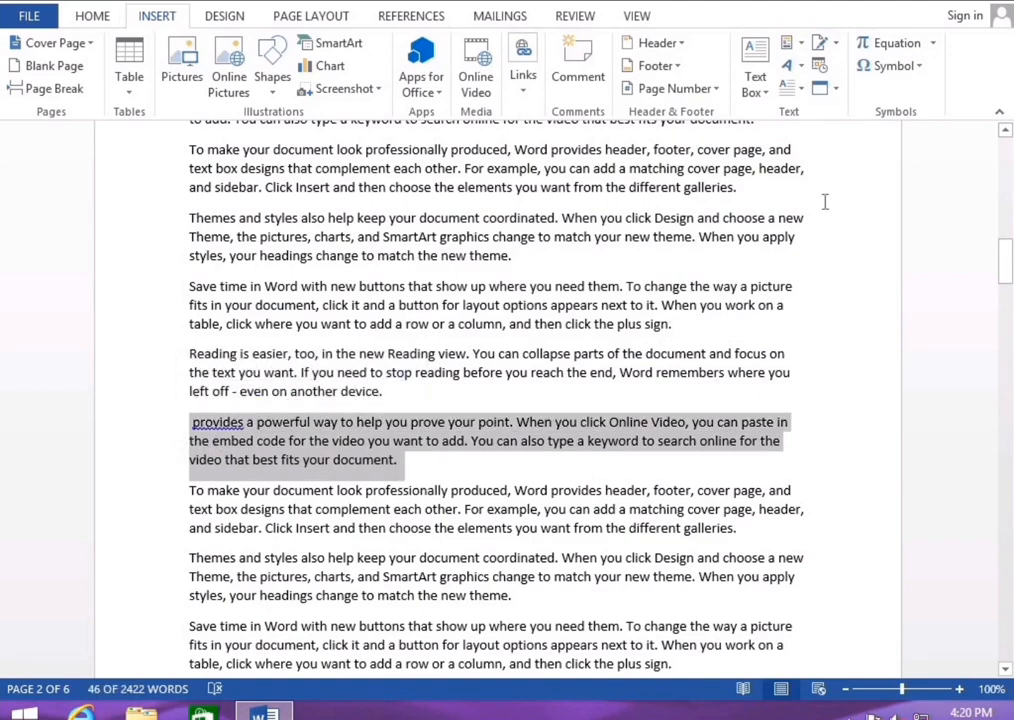
{"action": "left_click", "coordinate": [800, 43]}
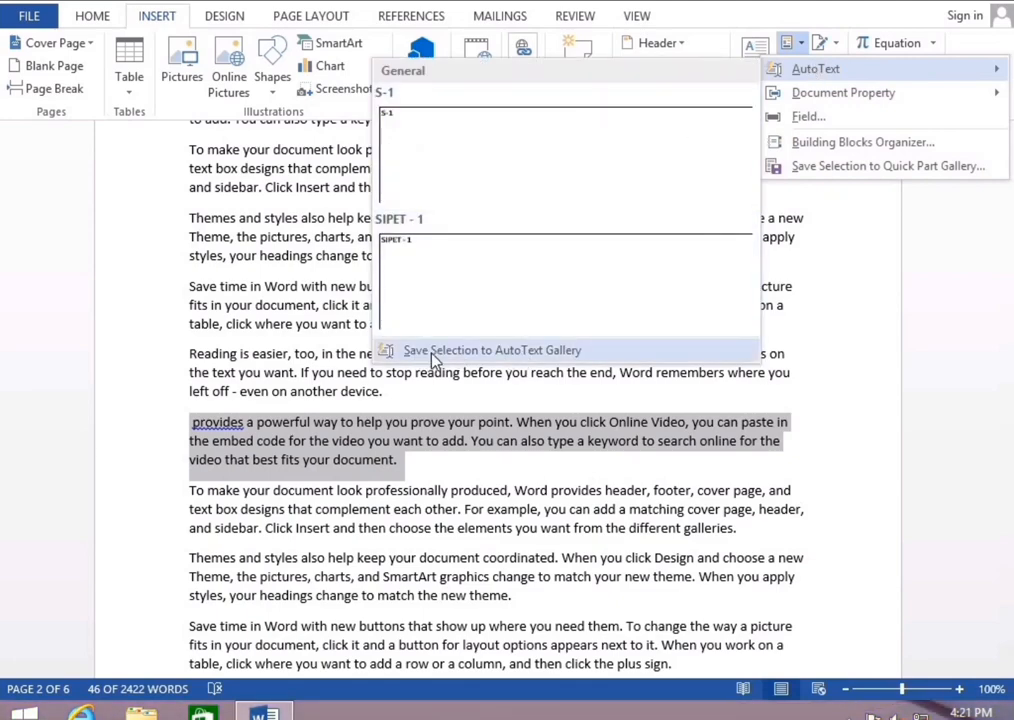
Save the selection as AutoText entry 'provides a' with gallery AutoText and category General
{"action": "left_click", "coordinate": [553, 362]}
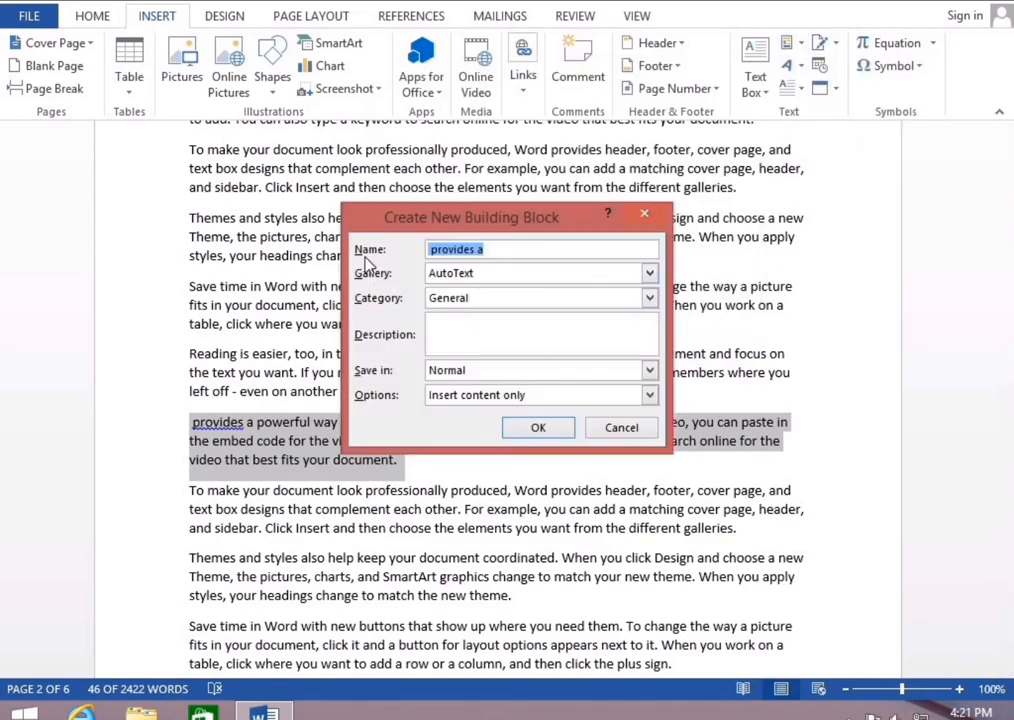
{"action": "left_click", "coordinate": [502, 276]}
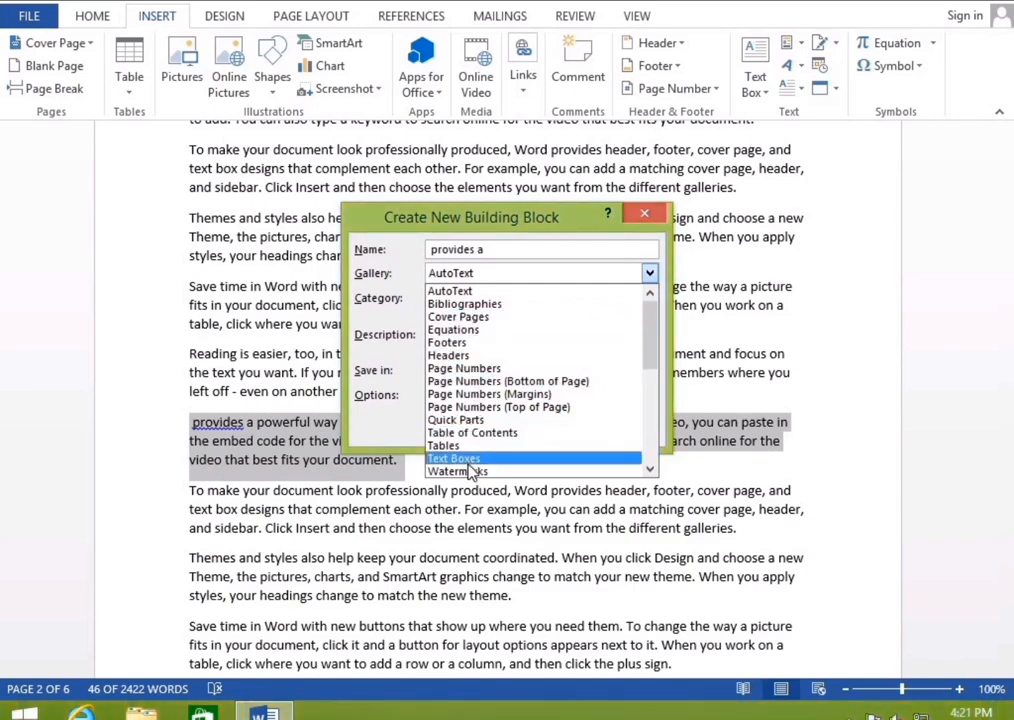
{"action": "left_click", "coordinate": [460, 291]}
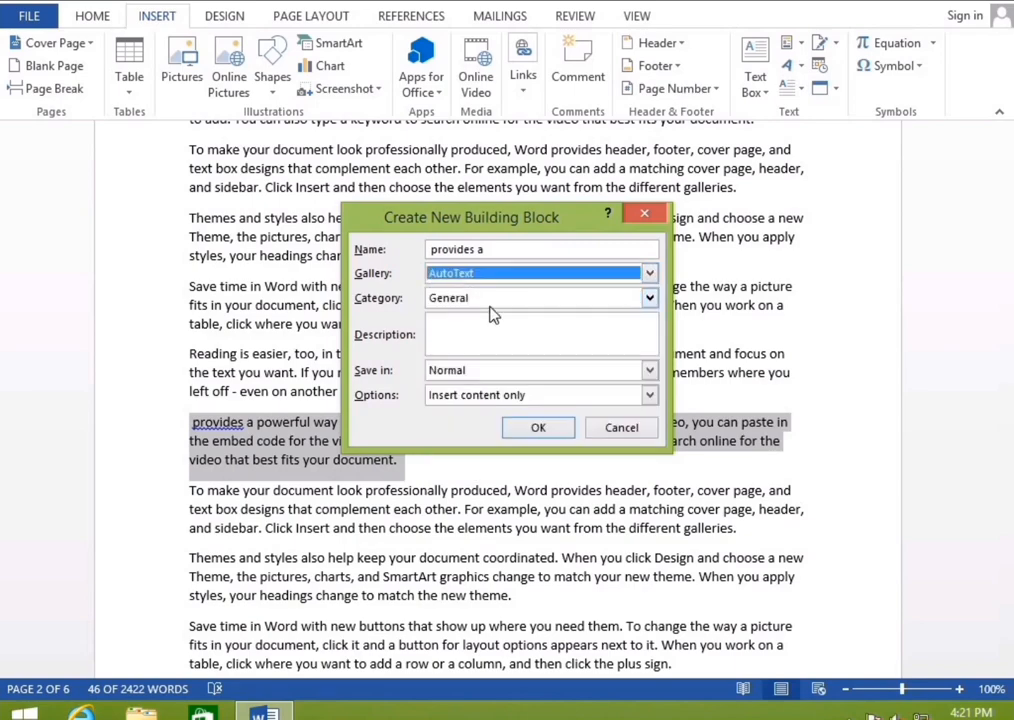
{"action": "left_click", "coordinate": [510, 302]}
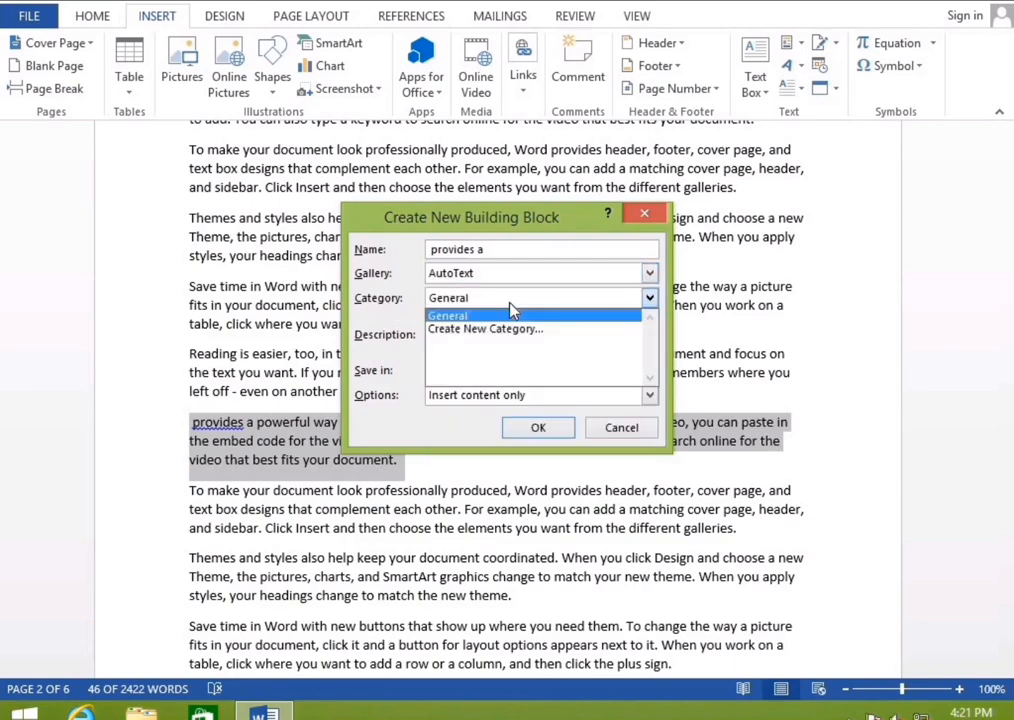
{"action": "left_click", "coordinate": [441, 300]}
{"action": "left_click", "coordinate": [439, 328]}
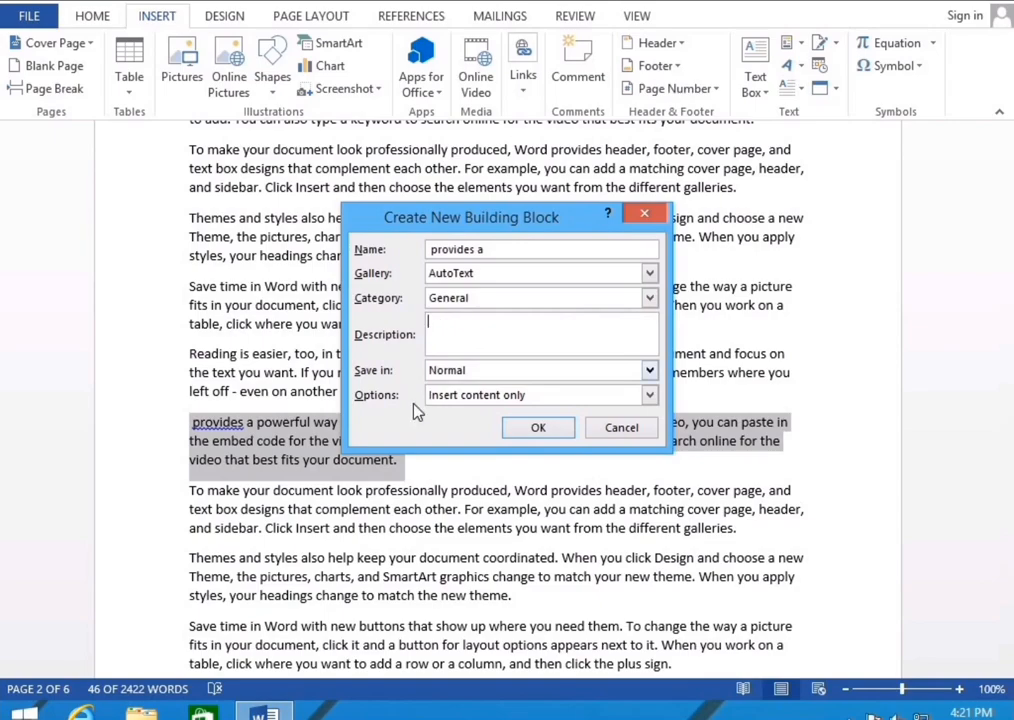
{"action": "key", "text": "Return"}
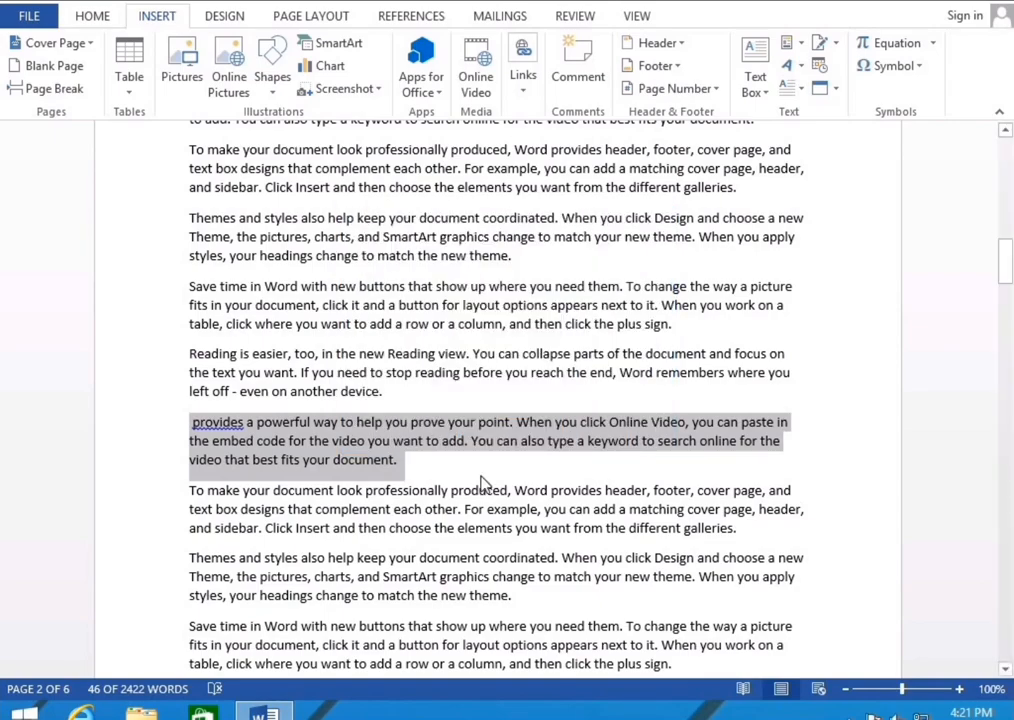
Insert the 'provides a' AutoText paragraph on the empty last line of page 6
{"action": "scroll", "coordinate": [482, 475], "scroll_direction": "down", "scroll_amount": 10}
{"action": "scroll", "coordinate": [482, 475], "scroll_direction": "down", "scroll_amount": 15}
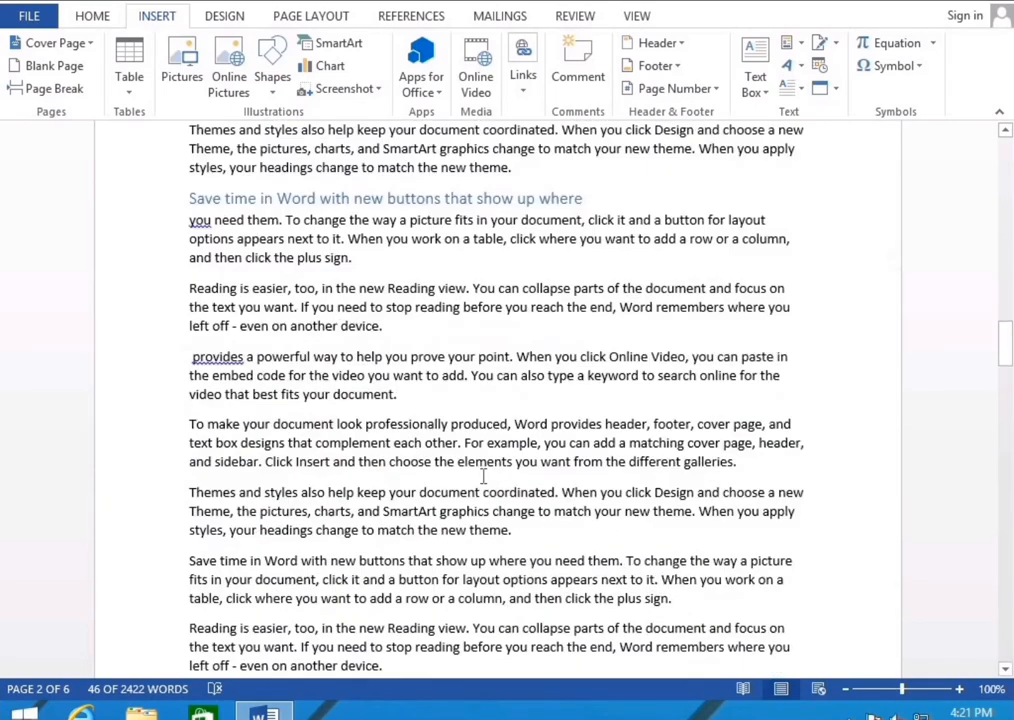
{"action": "scroll", "coordinate": [947, 471], "scroll_direction": "down", "scroll_amount": 5}
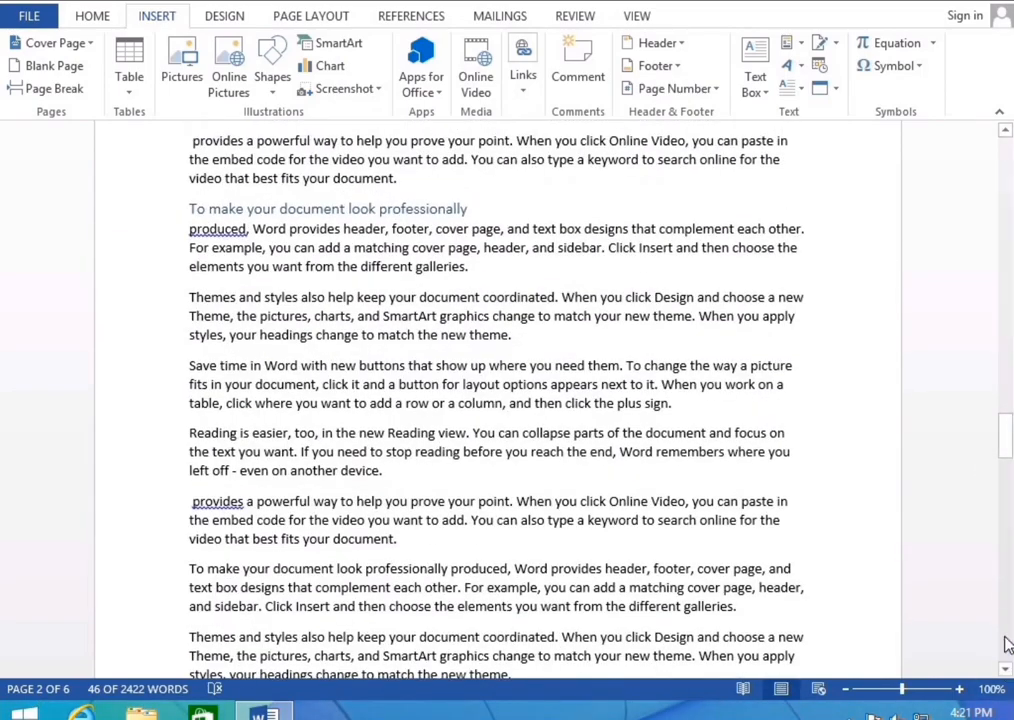
{"action": "scroll", "coordinate": [1008, 645], "scroll_direction": "down", "scroll_amount": 15}
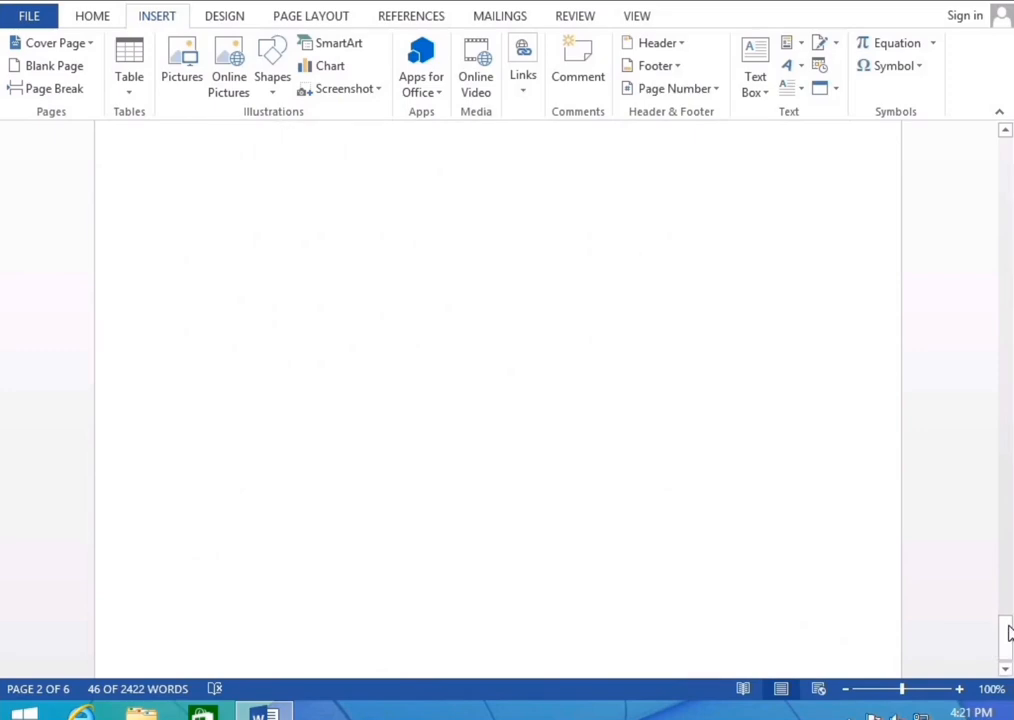
{"action": "left_click_drag", "start_coordinate": [1008, 630], "coordinate": [1007, 600]}
{"action": "left_click", "coordinate": [353, 362]}
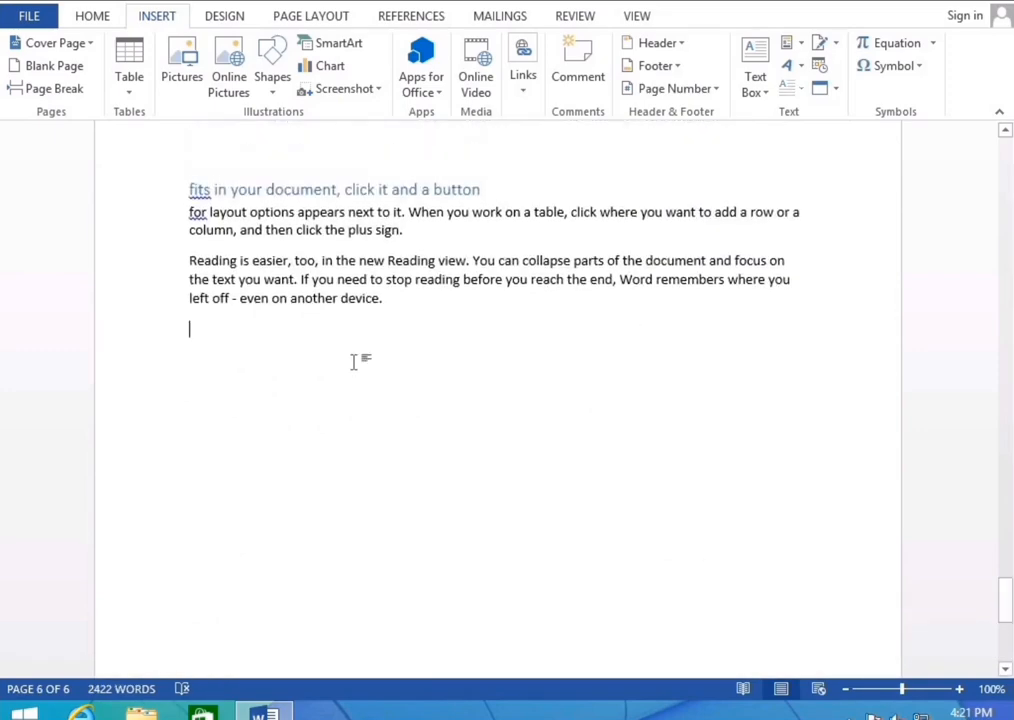
{"action": "left_click", "coordinate": [794, 43]}
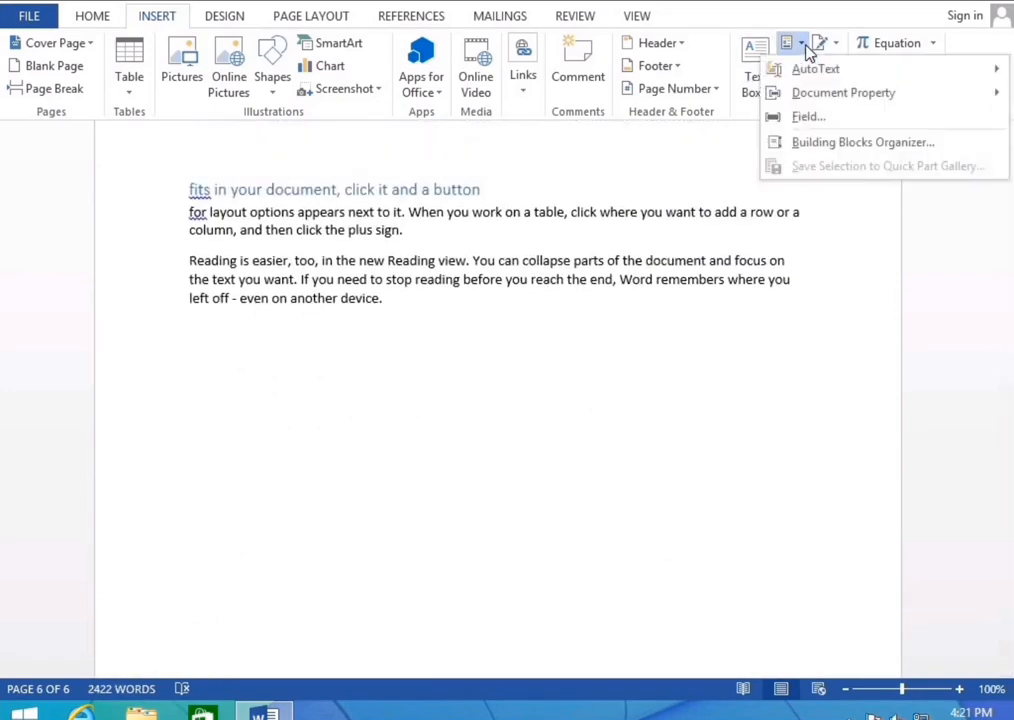
{"action": "mouse_move", "coordinate": [806, 70]}
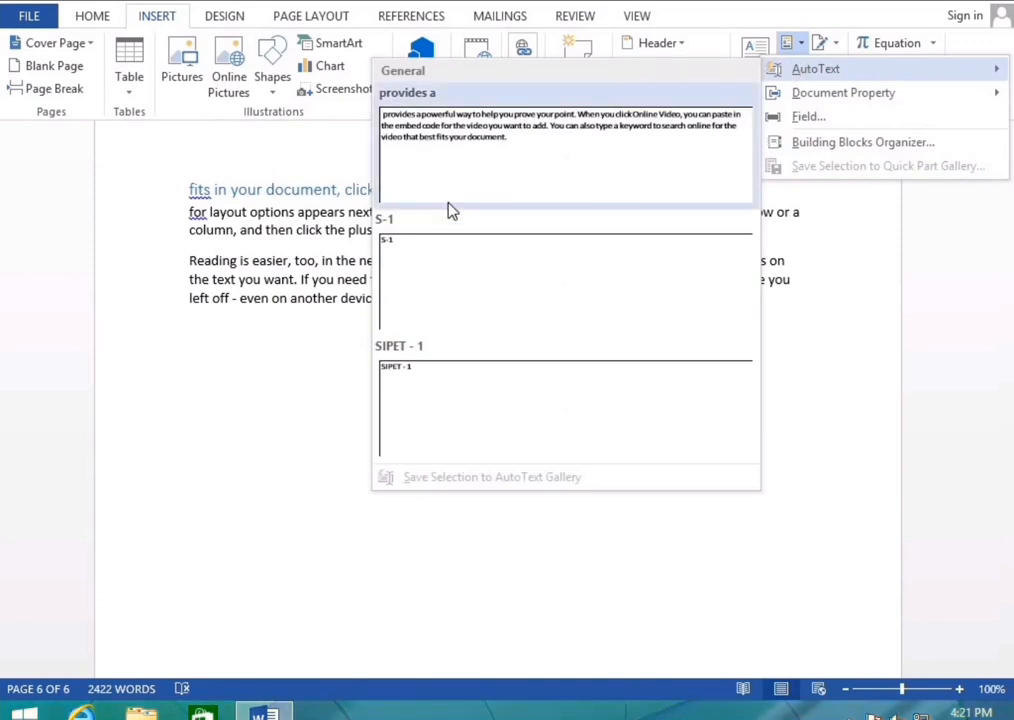
{"action": "left_click", "coordinate": [430, 150]}
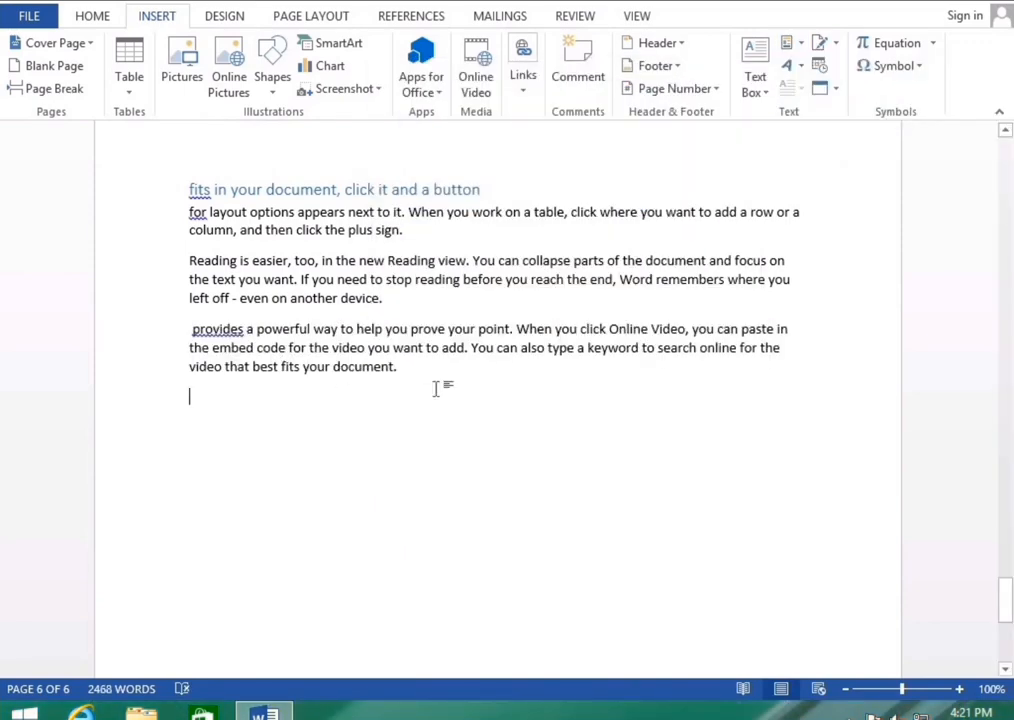
Browse the Quick Parts and Cover Page galleries, closing both without inserting anything
{"action": "left_click", "coordinate": [798, 45]}
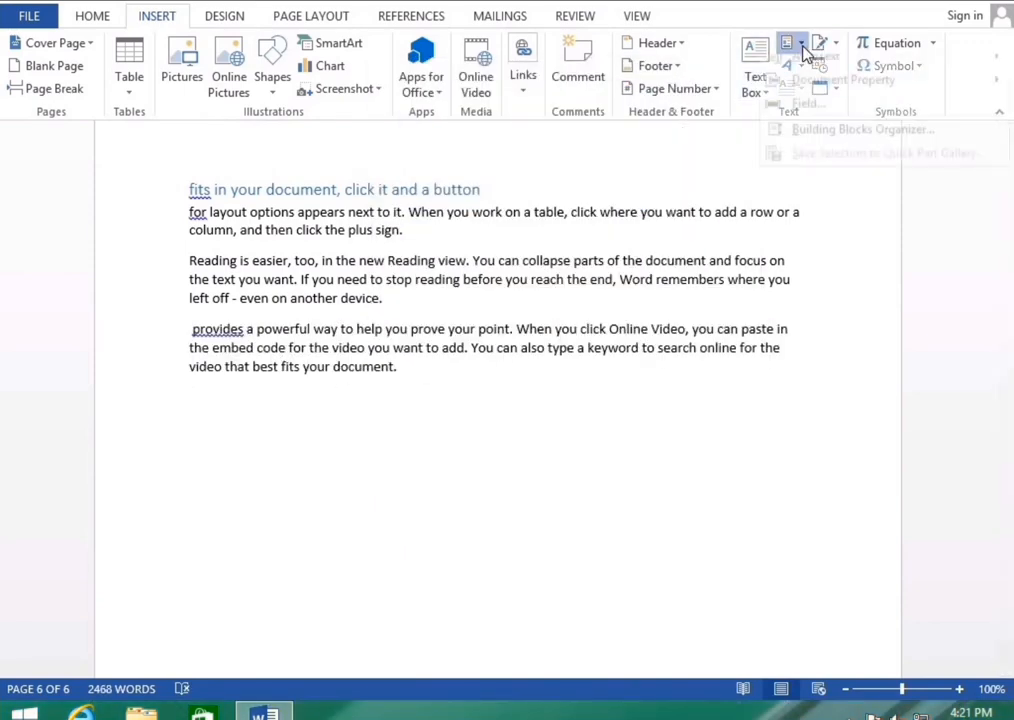
{"action": "mouse_move", "coordinate": [815, 100]}
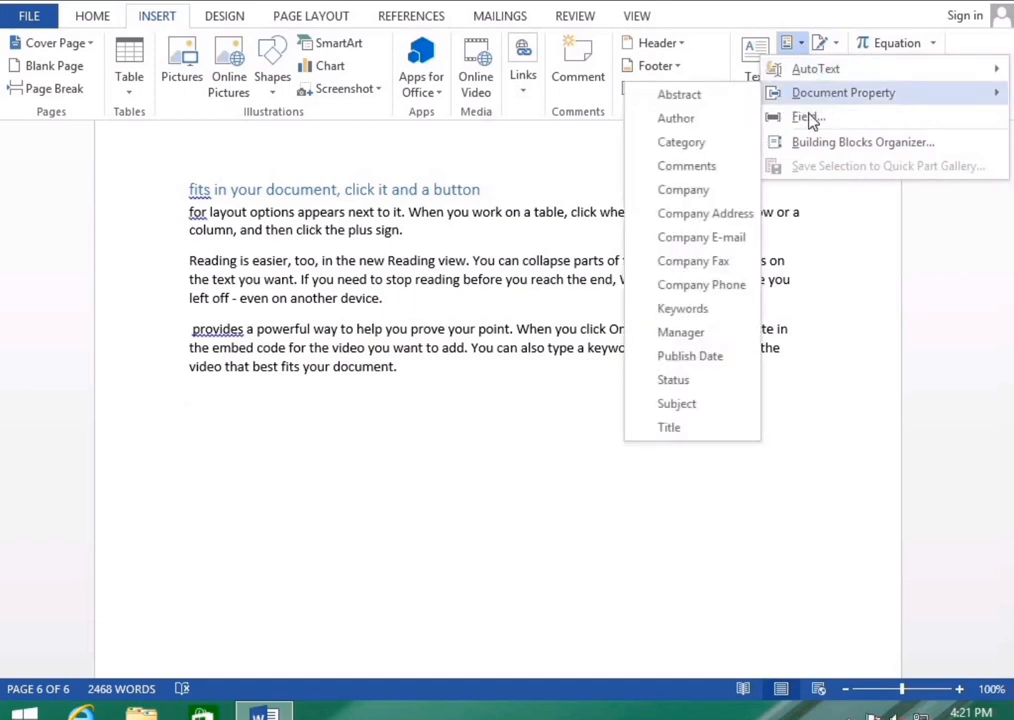
{"action": "left_click", "coordinate": [405, 449]}
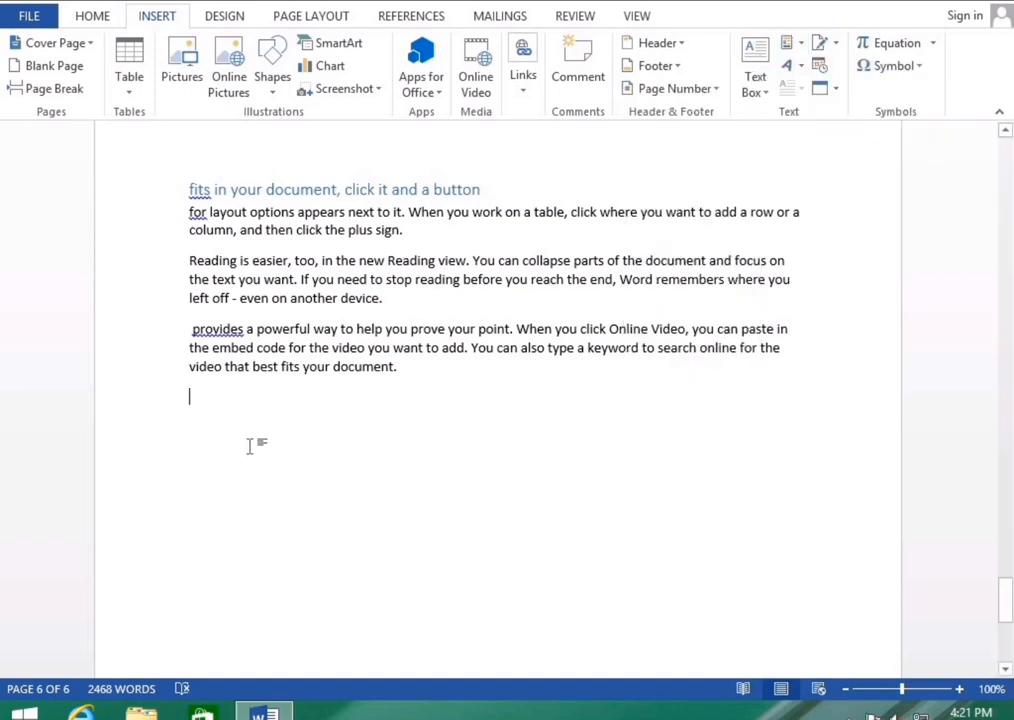
{"action": "left_click", "coordinate": [55, 44]}
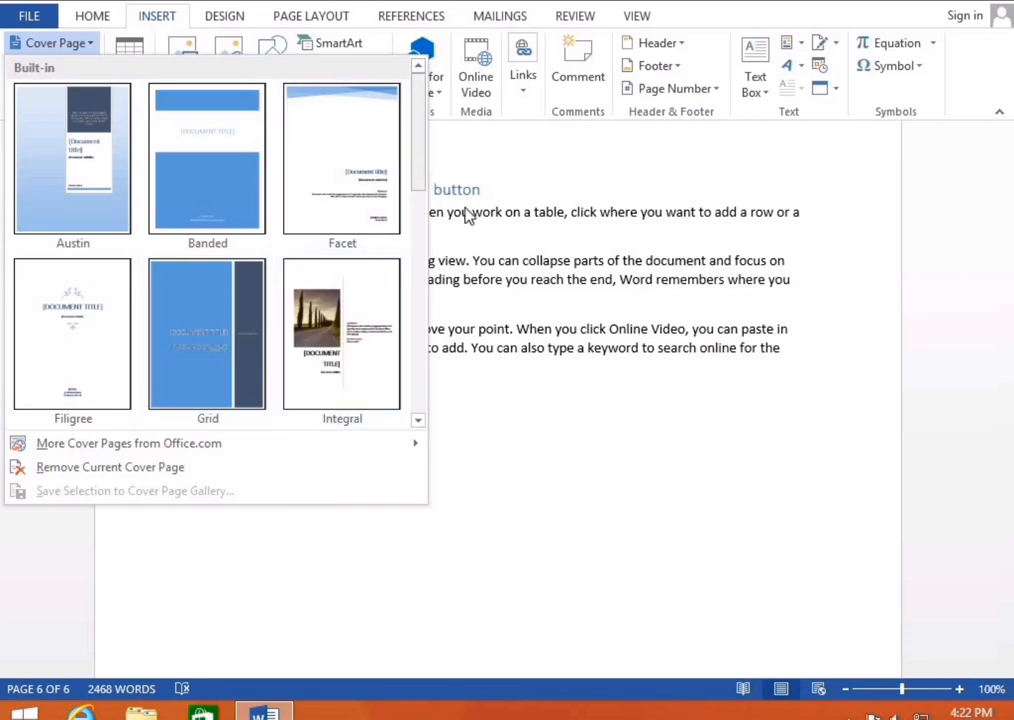
{"action": "left_click", "coordinate": [517, 415]}
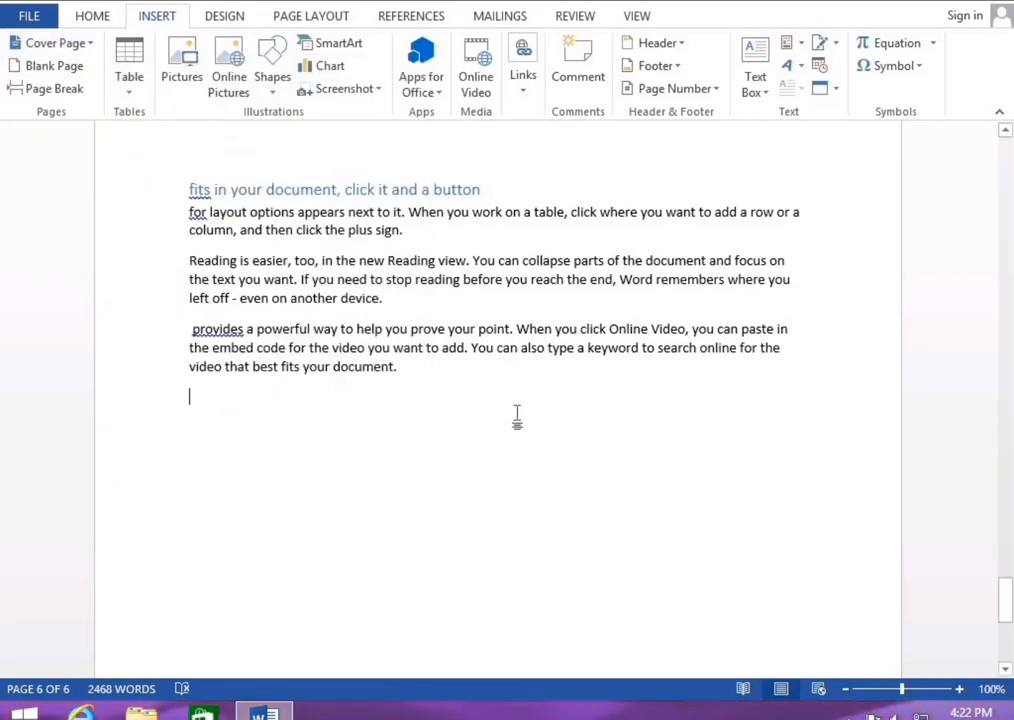
Insert a Company property field below the last paragraph, keeping it on its own line
{"action": "left_click", "coordinate": [792, 44]}
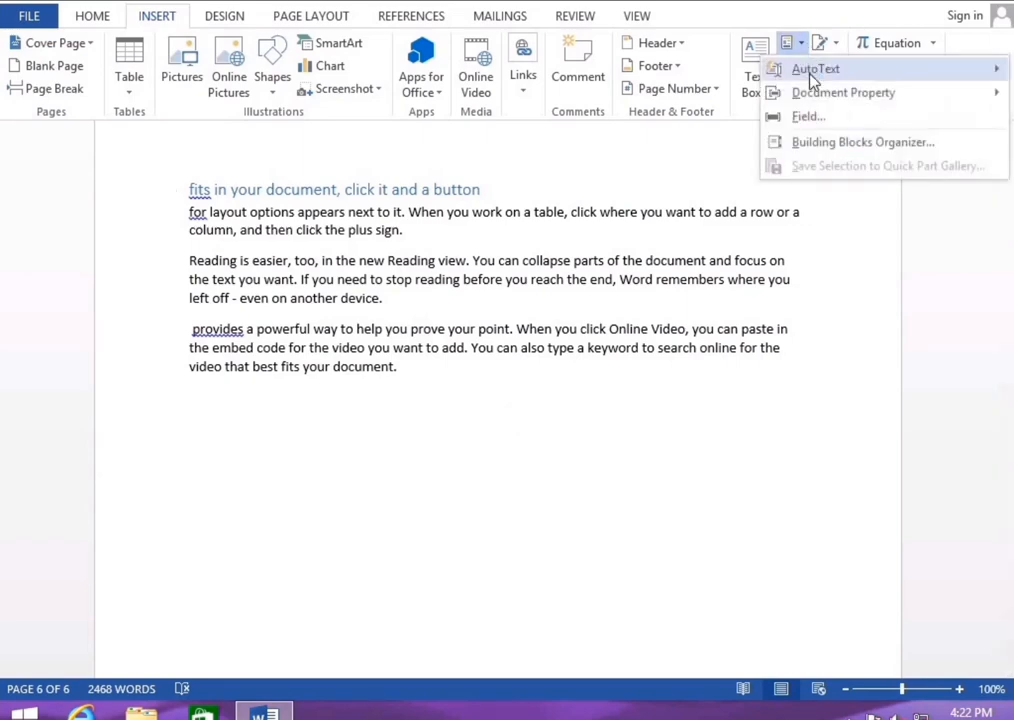
{"action": "mouse_move", "coordinate": [805, 96]}
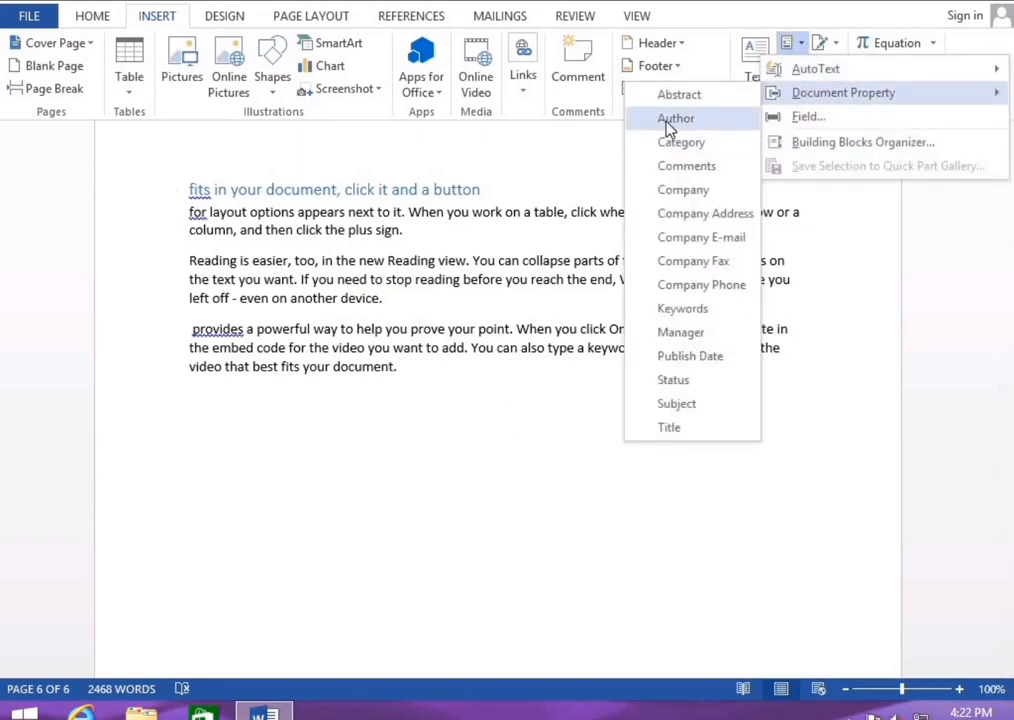
{"action": "left_click", "coordinate": [683, 190]}
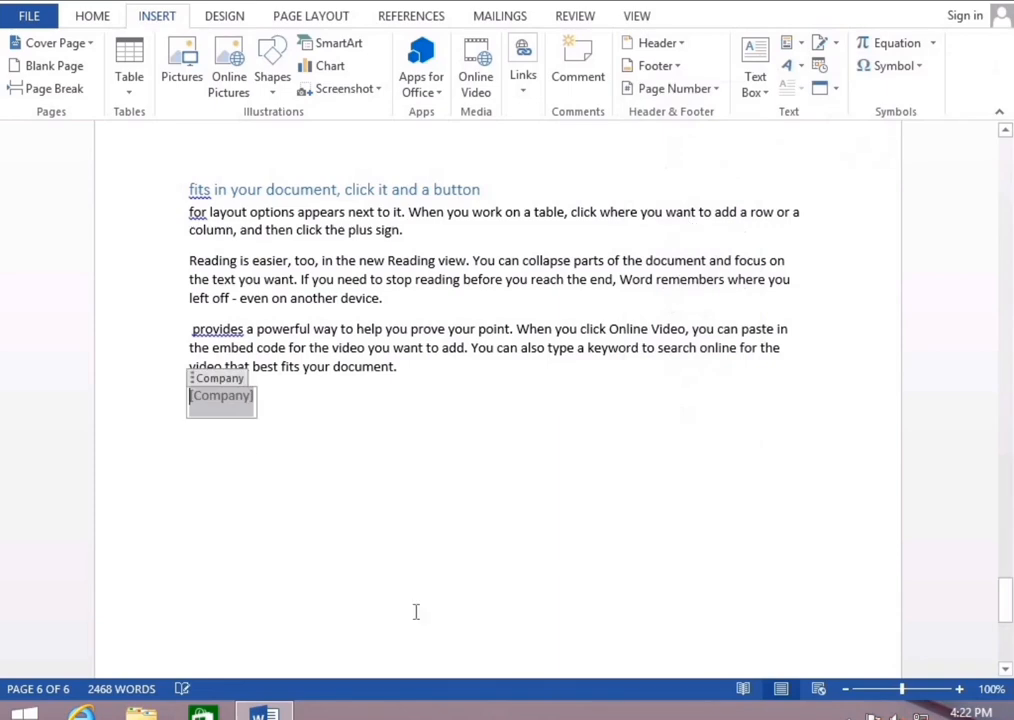
{"action": "left_click", "coordinate": [266, 410]}
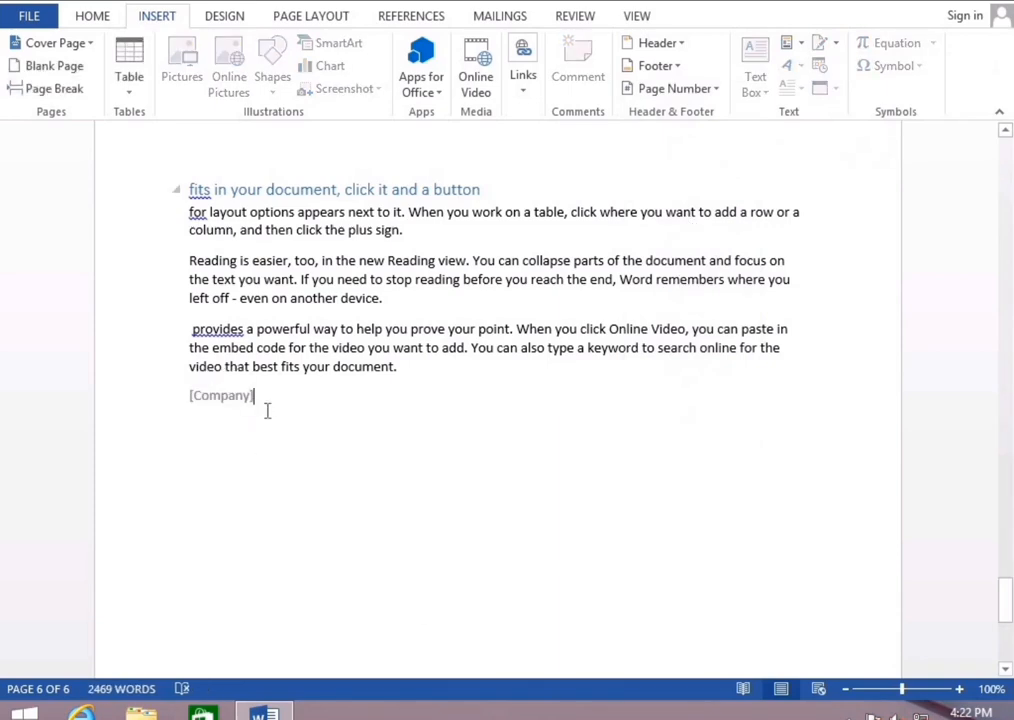
{"action": "key", "text": "Return"}
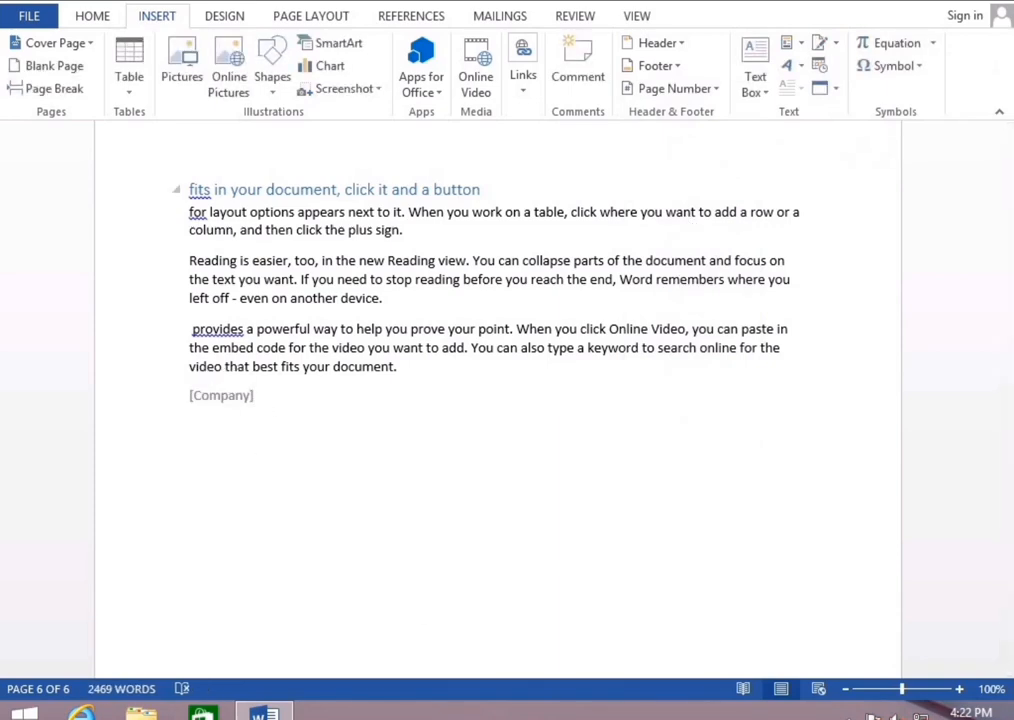
{"action": "left_click", "coordinate": [212, 396]}
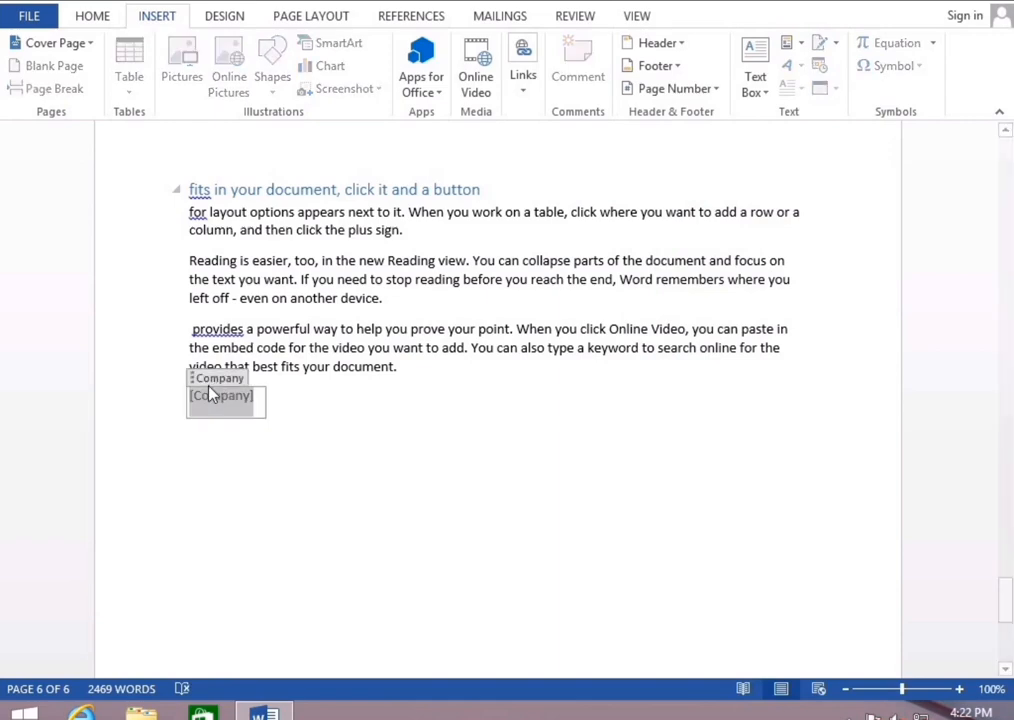
{"action": "left_click_drag", "start_coordinate": [230, 382], "coordinate": [217, 367]}
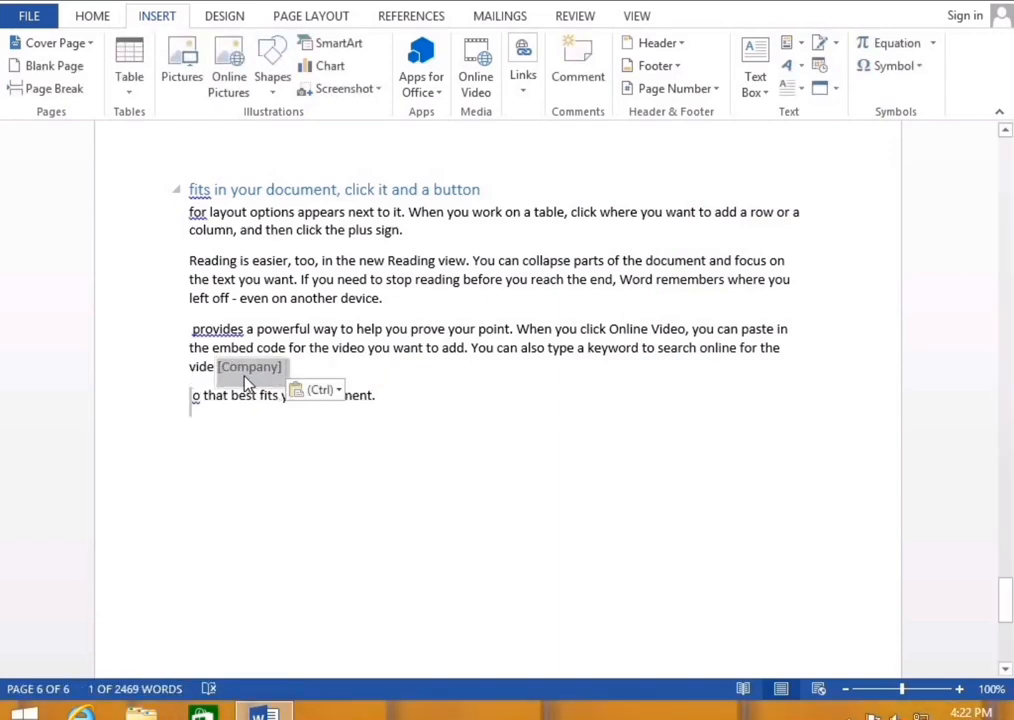
{"action": "key", "text": "ctrl+z"}
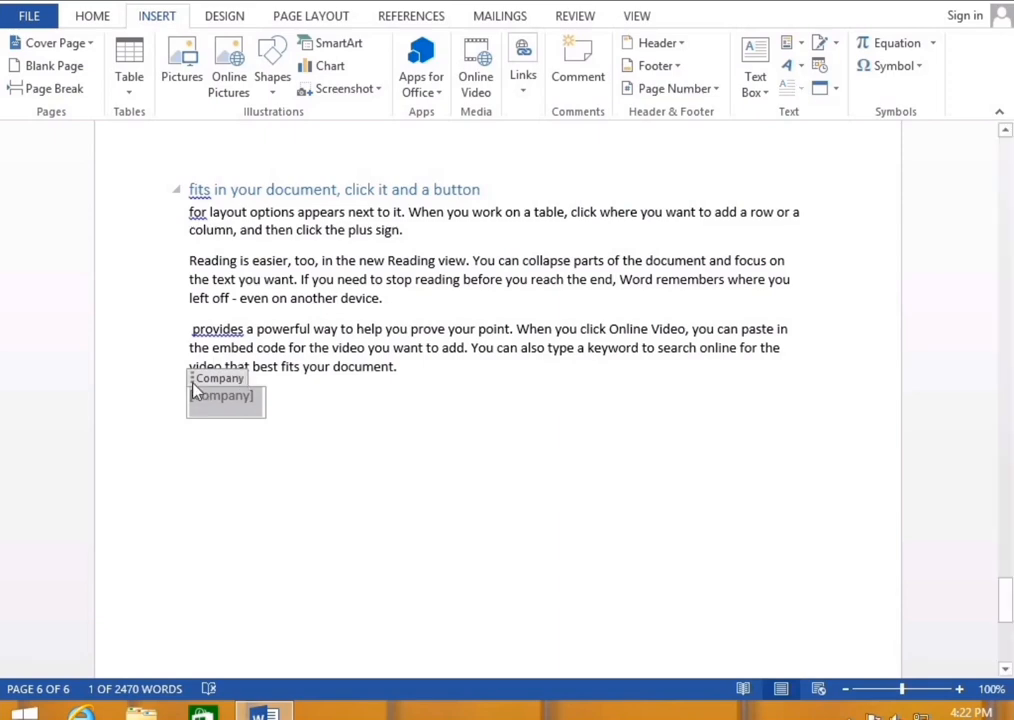
{"action": "left_click_drag", "start_coordinate": [195, 388], "coordinate": [213, 400]}
{"action": "left_click", "coordinate": [189, 393]}
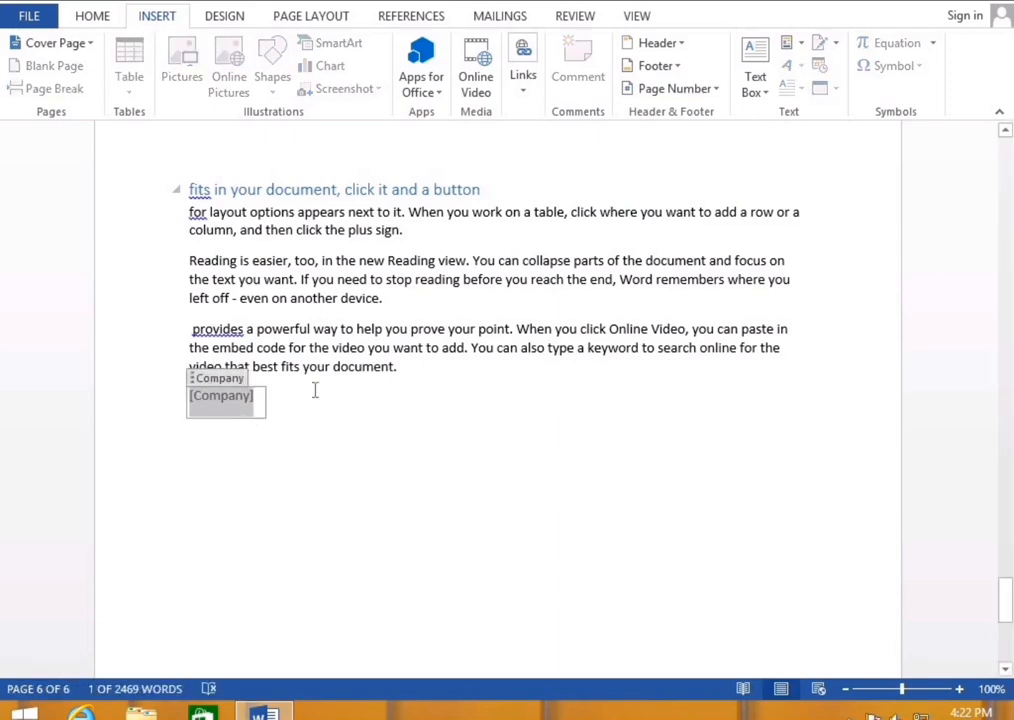
Add a Title property field showing 'Office File' on the line below
{"action": "left_click", "coordinate": [290, 424]}
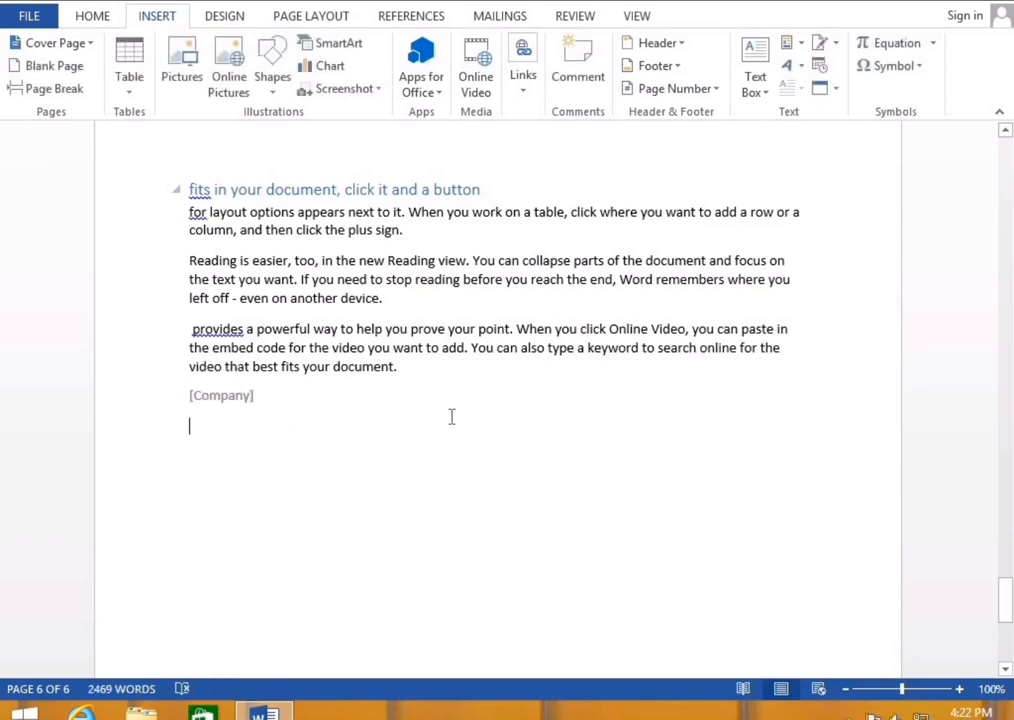
{"action": "left_click", "coordinate": [795, 43]}
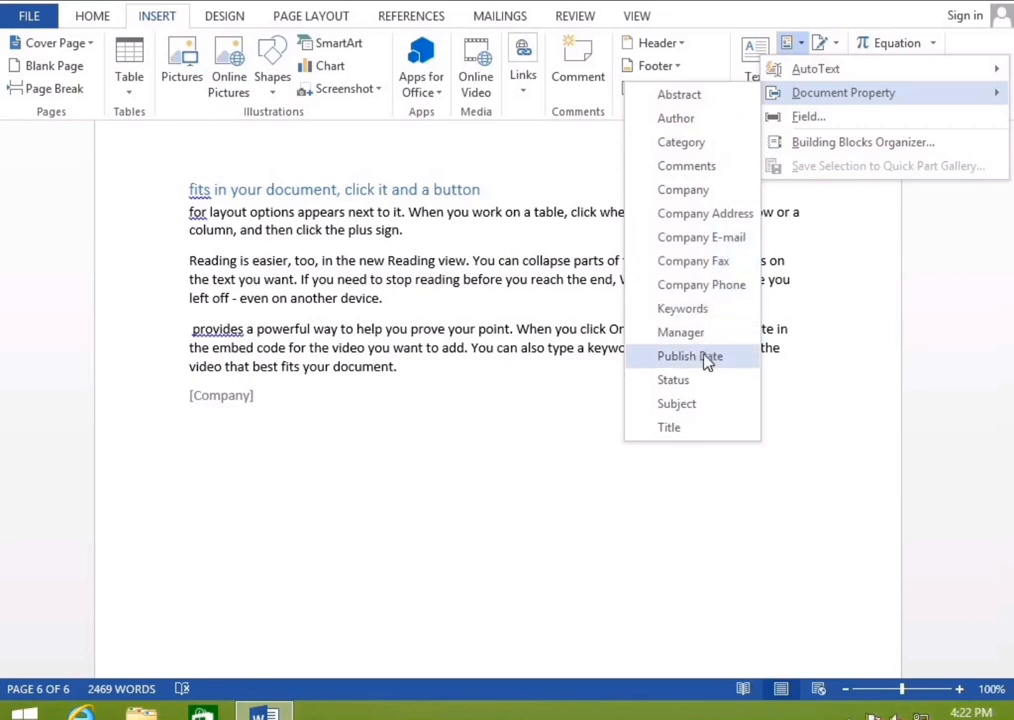
{"action": "left_click", "coordinate": [670, 428]}
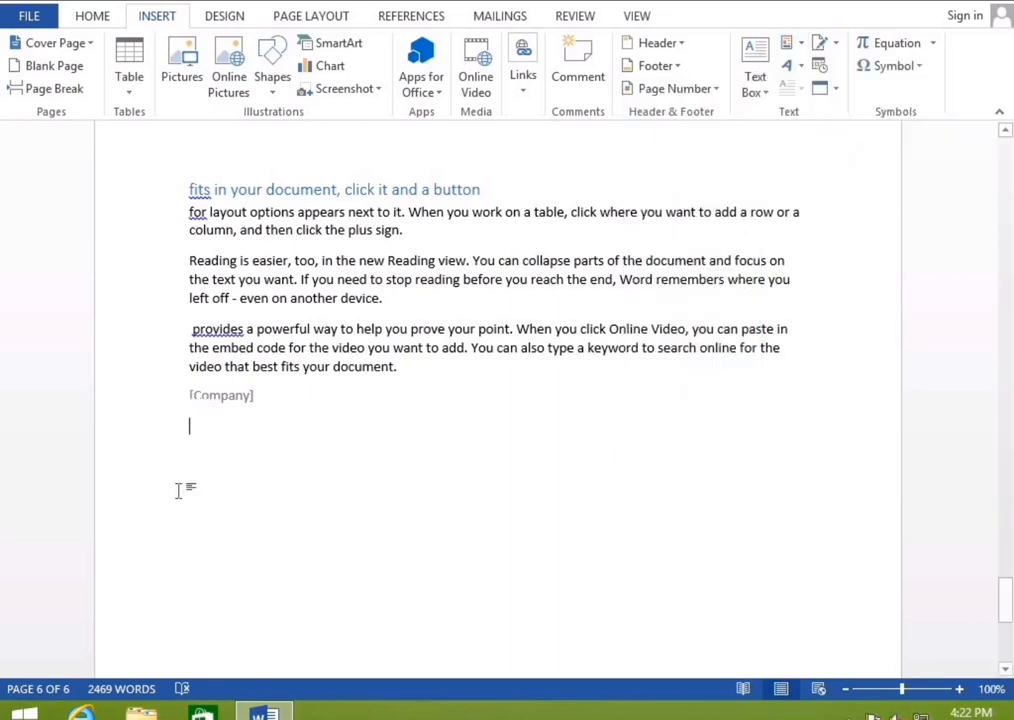
{"action": "left_click", "coordinate": [276, 457]}
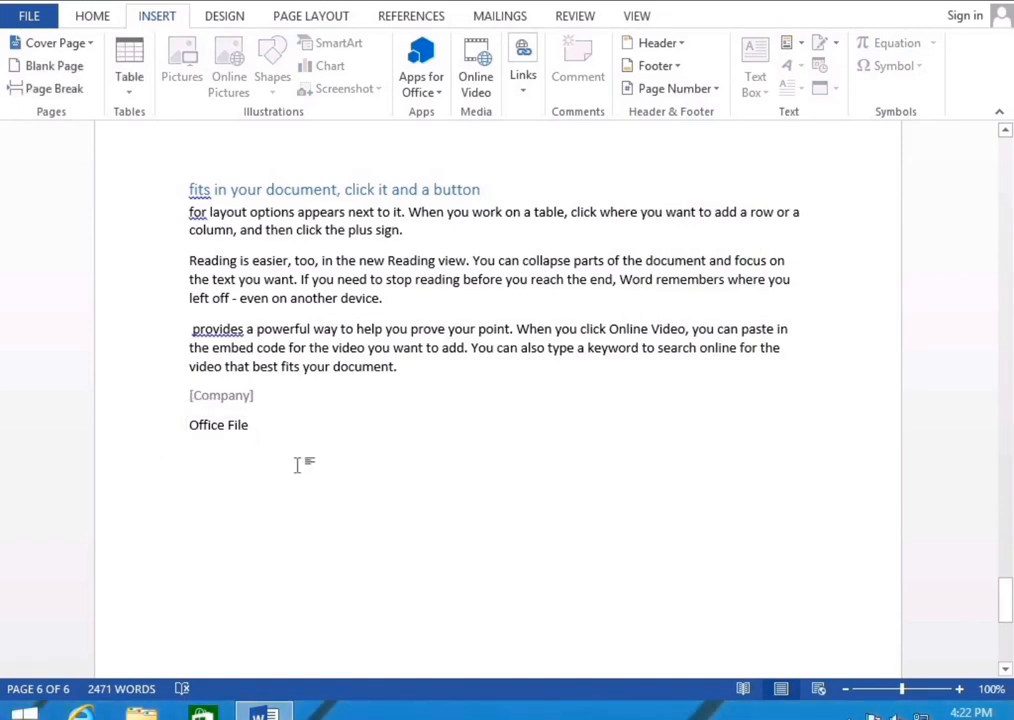
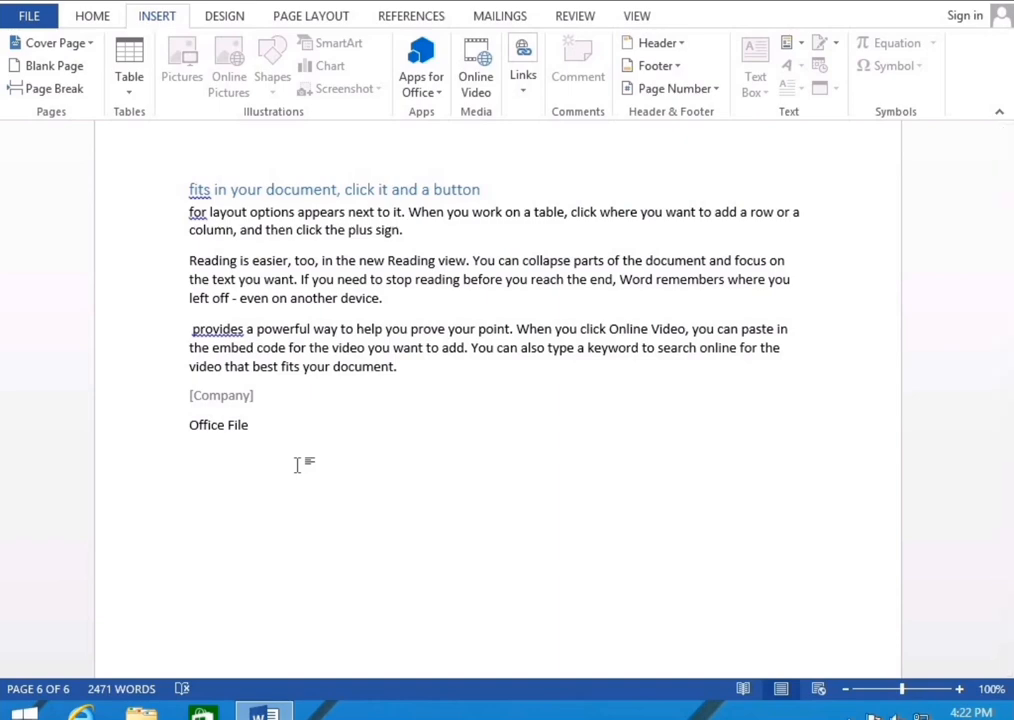
Place the cursor after 'document.' and browse Quick Parts and the Design tab without changing anything
{"action": "left_click", "coordinate": [540, 372]}
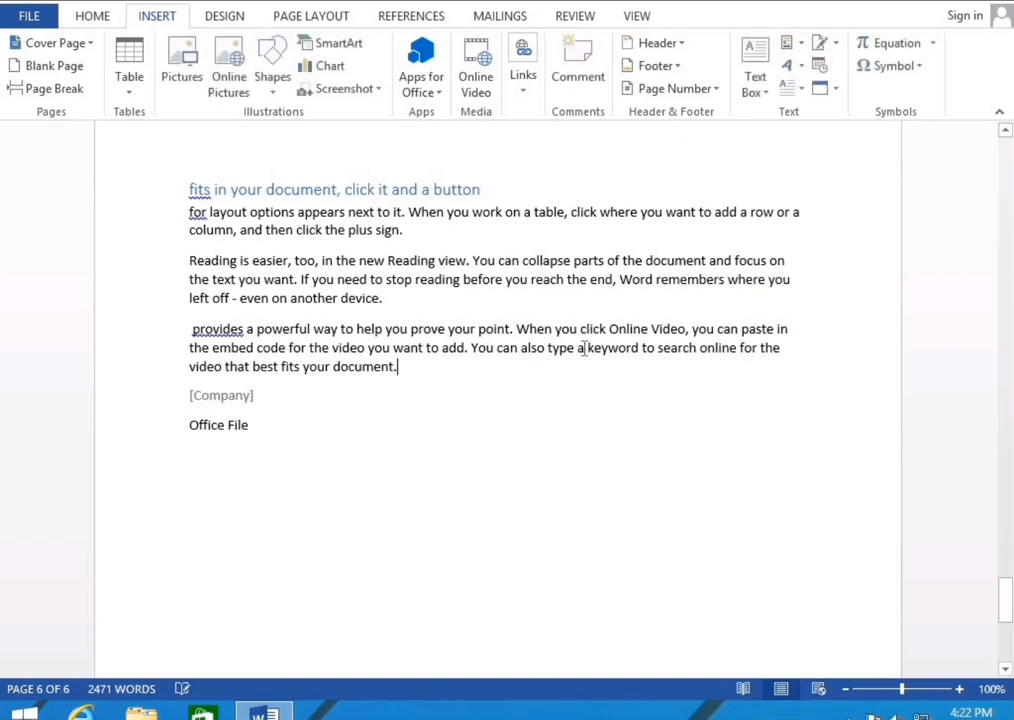
{"action": "left_click", "coordinate": [792, 43]}
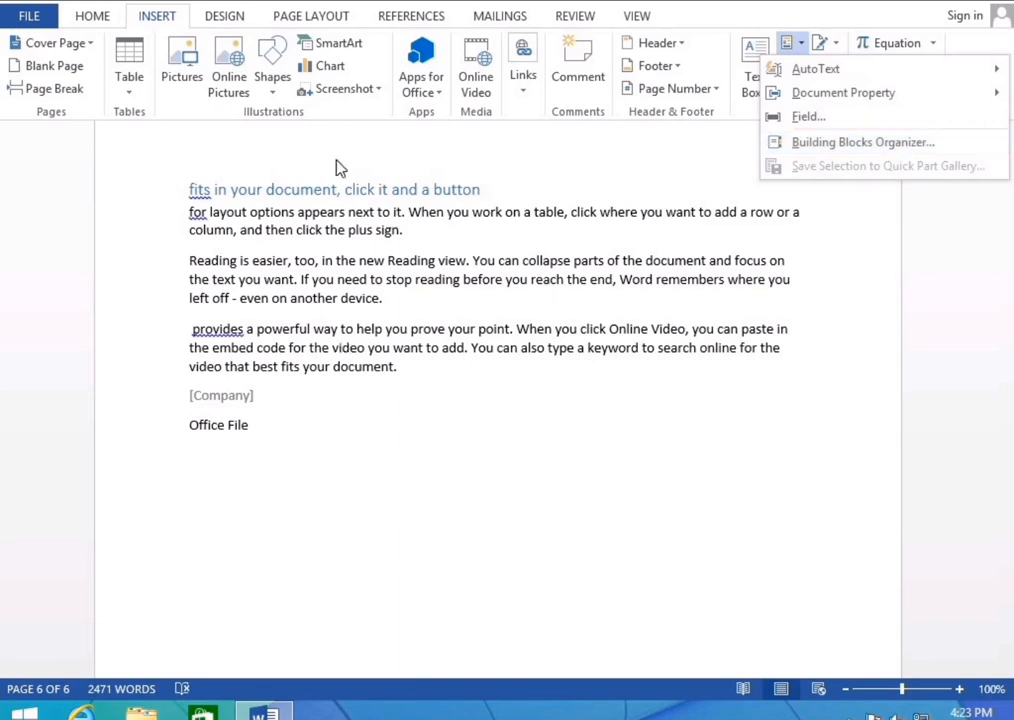
{"action": "left_click", "coordinate": [226, 17]}
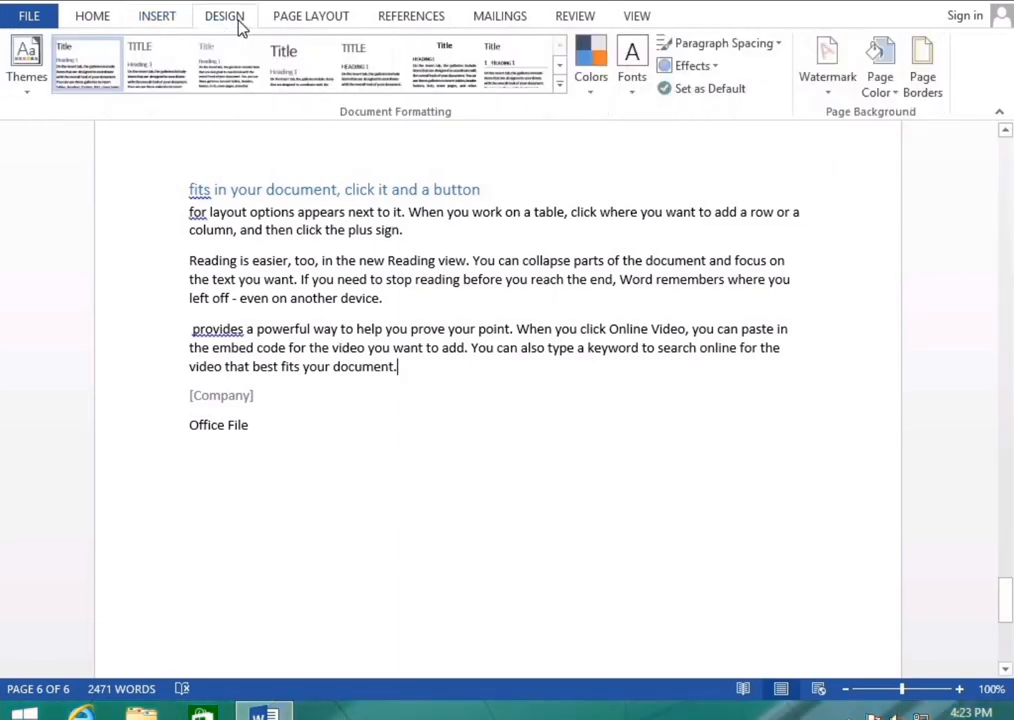
{"action": "left_click", "coordinate": [175, 18]}
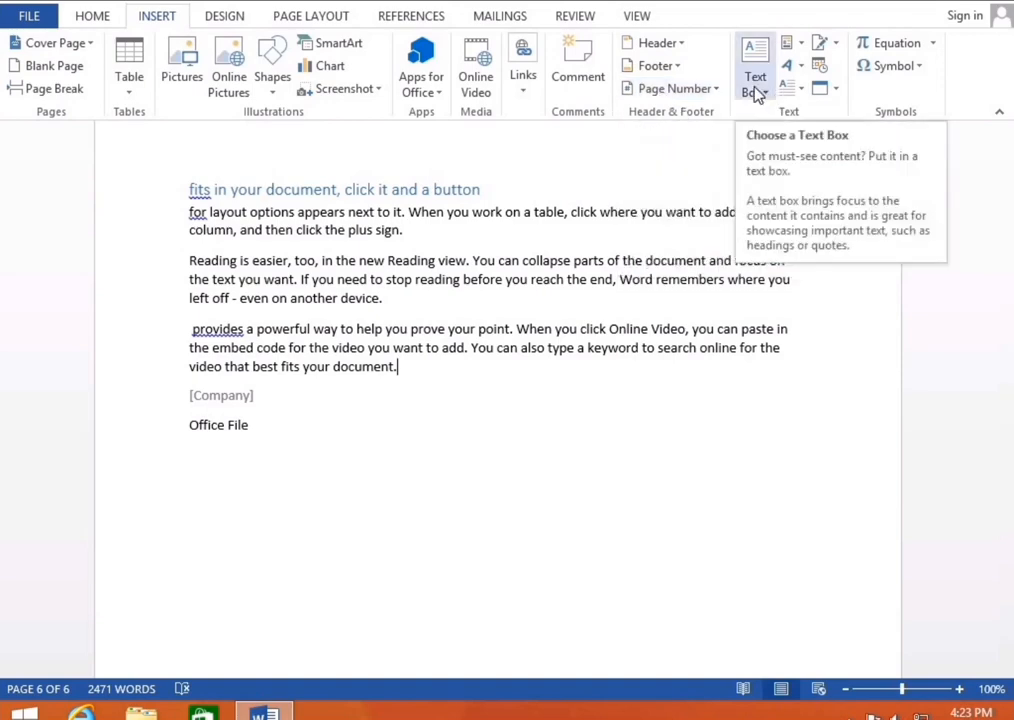
{"action": "left_click", "coordinate": [193, 15]}
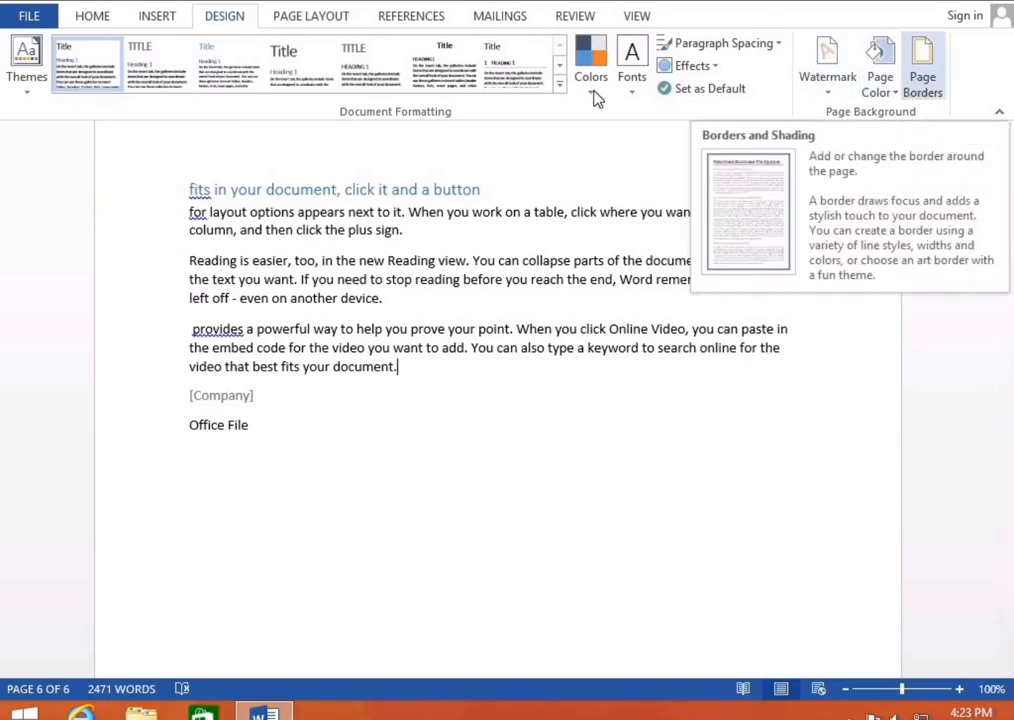
{"action": "left_click", "coordinate": [168, 18]}
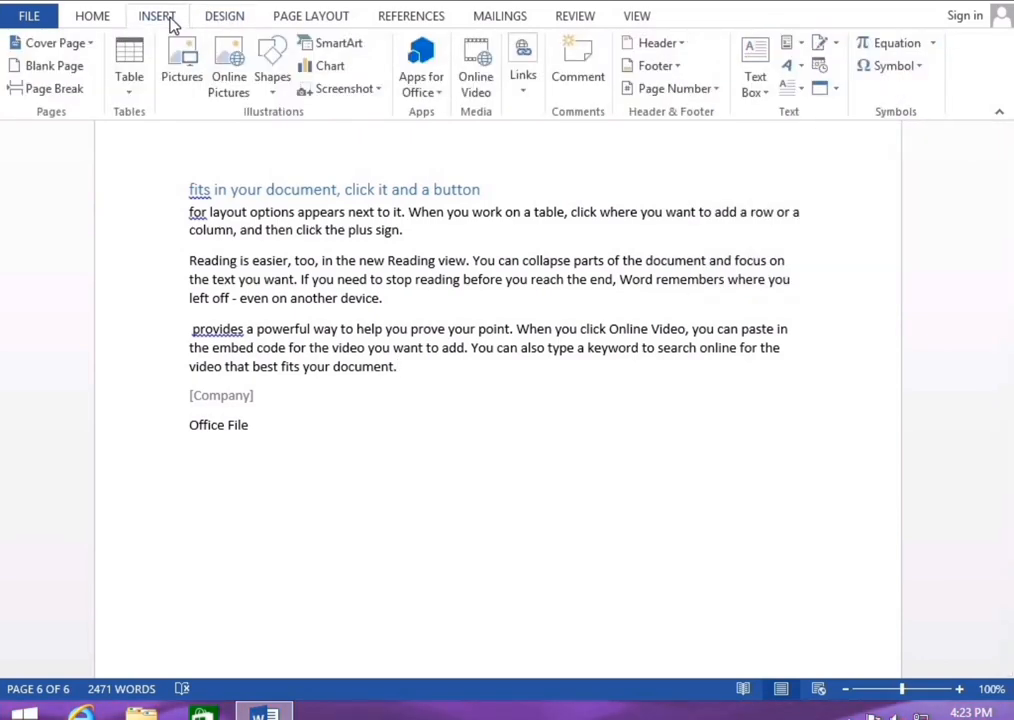
{"action": "left_click", "coordinate": [798, 42]}
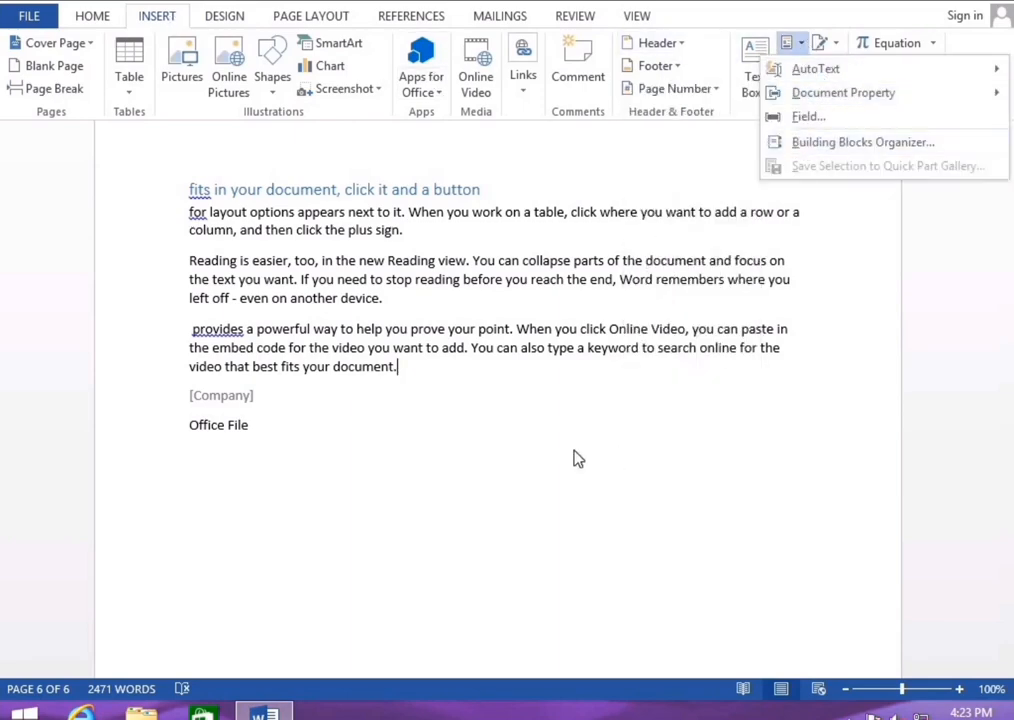
{"action": "left_click", "coordinate": [292, 436]}
Delete the closing lines from 'document.' through 'Office File'
{"action": "left_click", "coordinate": [163, 396], "text": "shift"}
{"action": "key", "text": "shift+Up"}
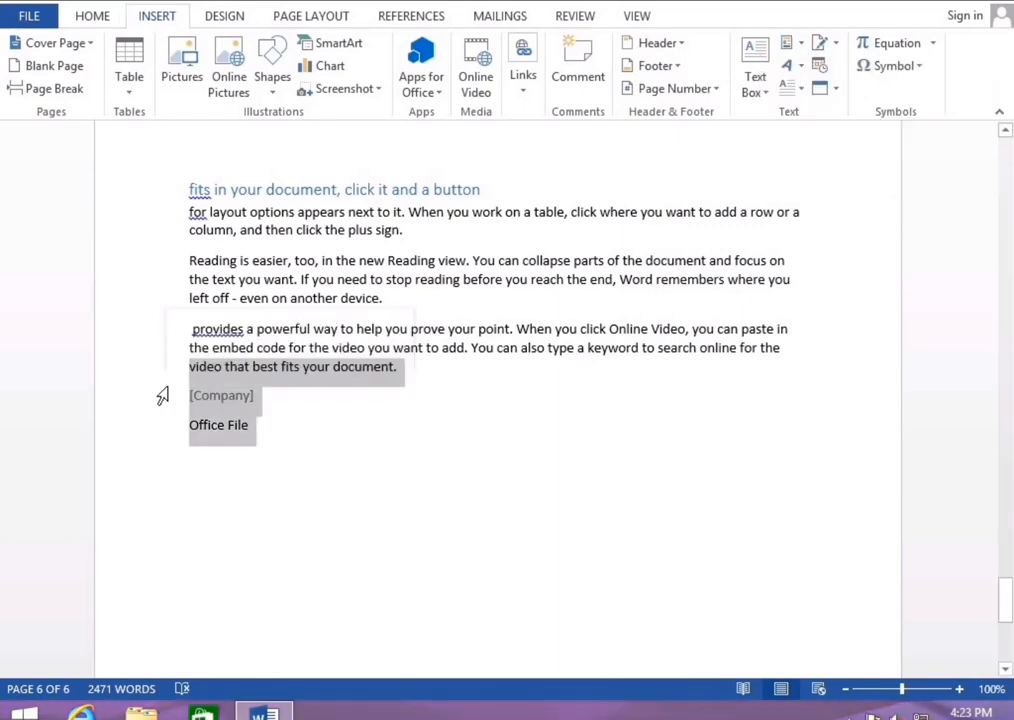
{"action": "key", "text": "Delete"}
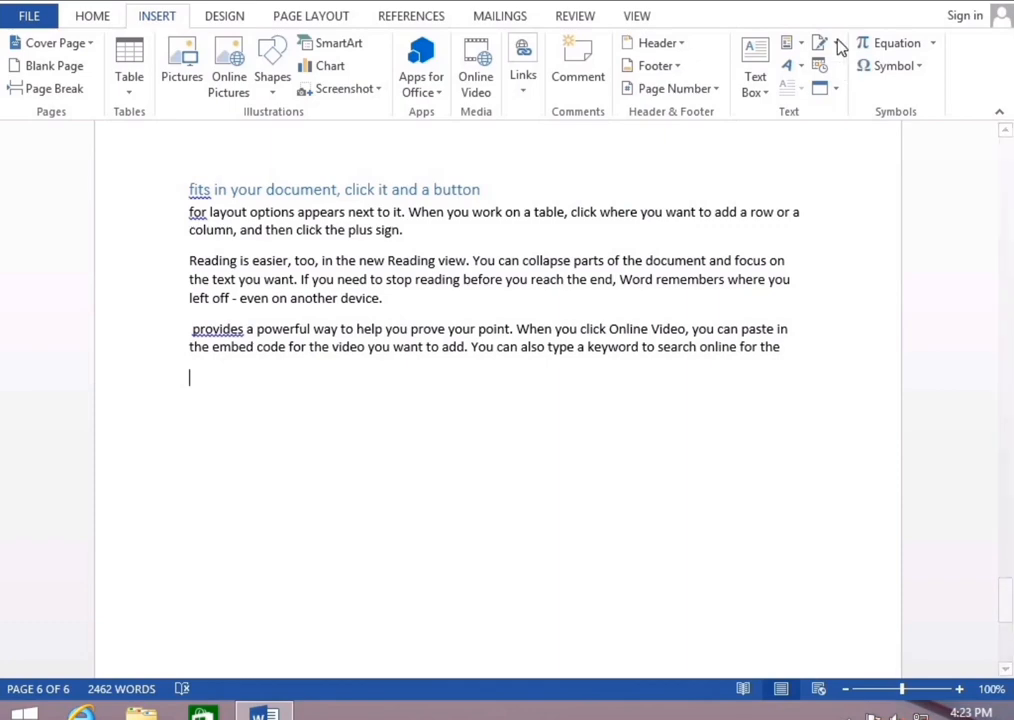
{"action": "left_click", "coordinate": [798, 45]}
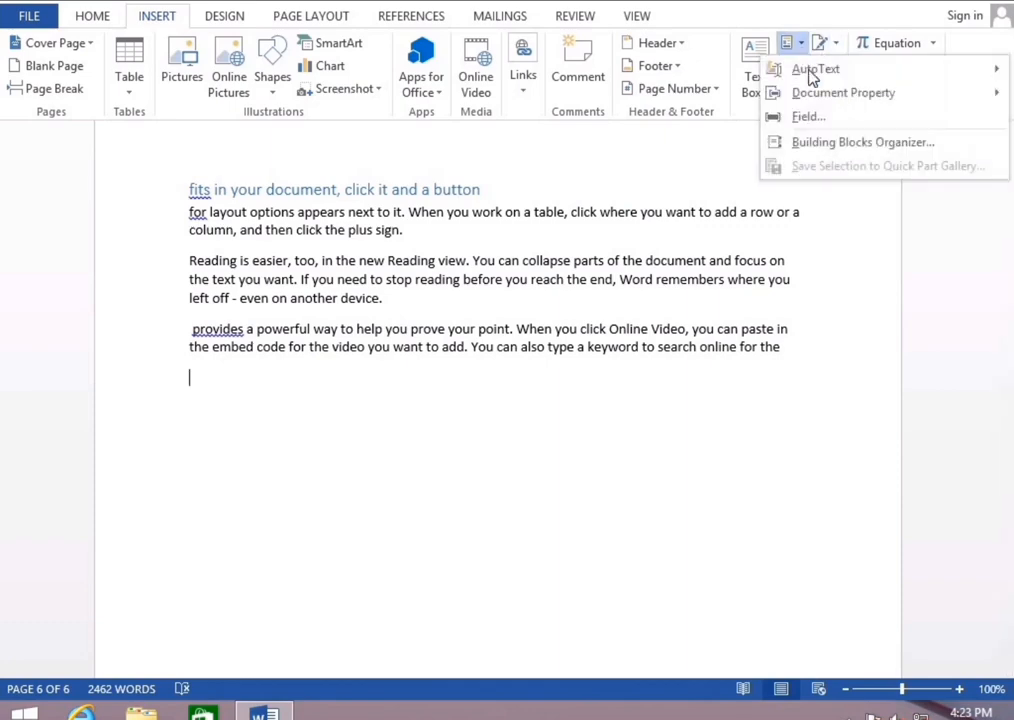
Preview cover pages, equations and footers in the Building Blocks Organizer
{"action": "left_click", "coordinate": [820, 143]}
{"action": "left_click", "coordinate": [301, 261]}
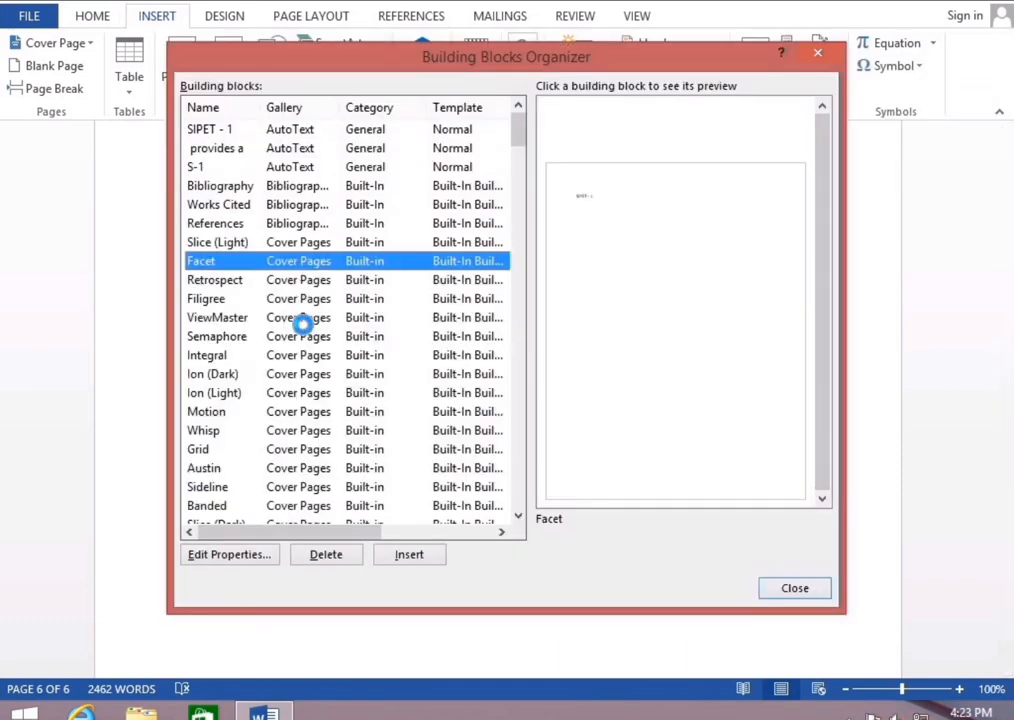
{"action": "left_click", "coordinate": [301, 355]}
{"action": "left_click", "coordinate": [300, 411]}
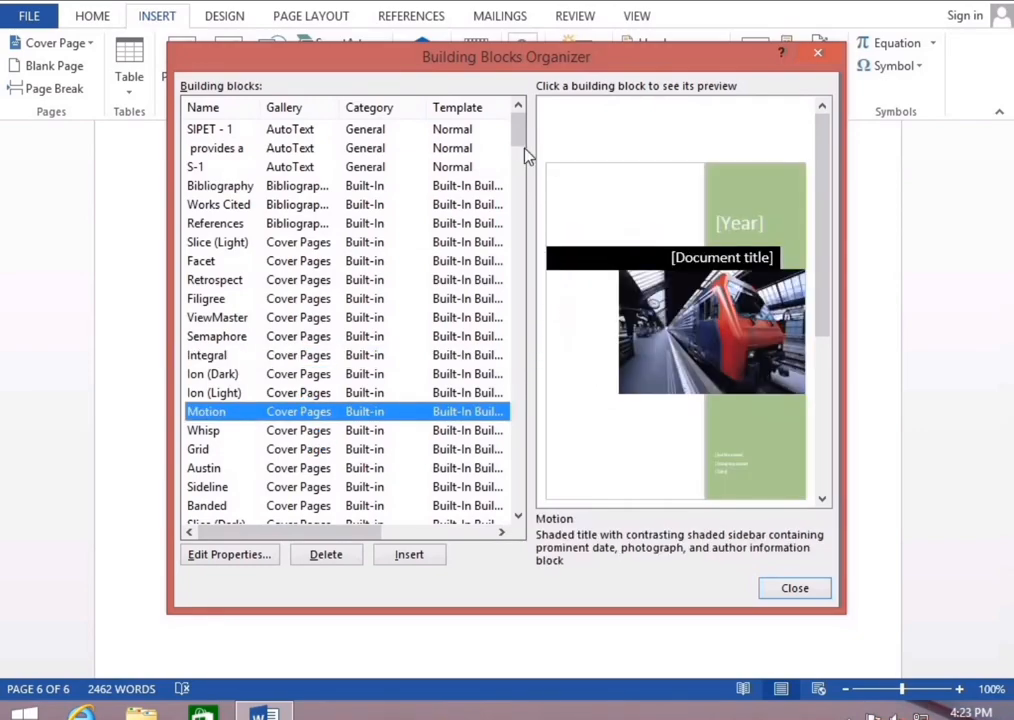
{"action": "left_click_drag", "start_coordinate": [516, 127], "coordinate": [519, 156]}
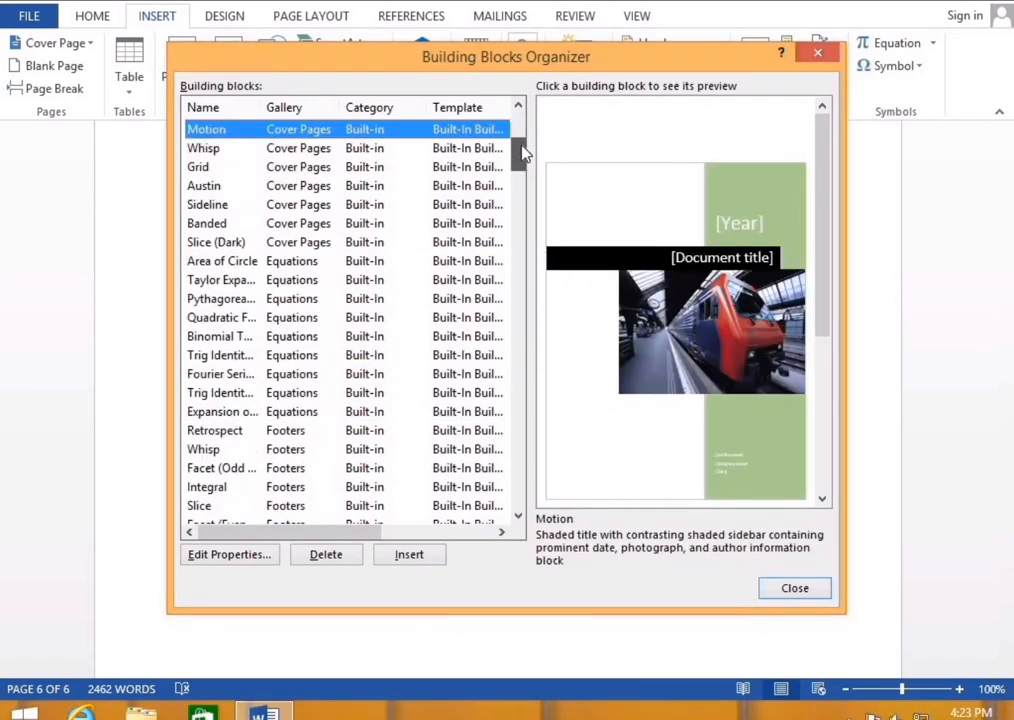
{"action": "left_click", "coordinate": [346, 206]}
{"action": "left_click", "coordinate": [342, 226]}
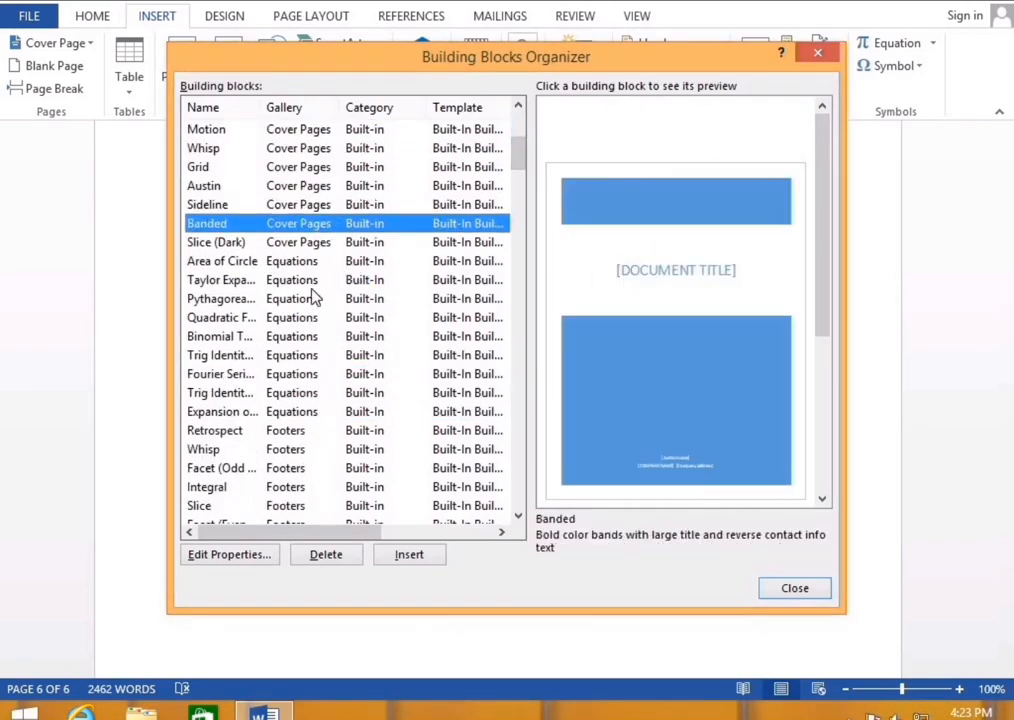
{"action": "left_click", "coordinate": [312, 284]}
{"action": "left_click", "coordinate": [317, 337]}
{"action": "left_click", "coordinate": [322, 391]}
{"action": "left_click", "coordinate": [323, 449]}
{"action": "left_click", "coordinate": [324, 487]}
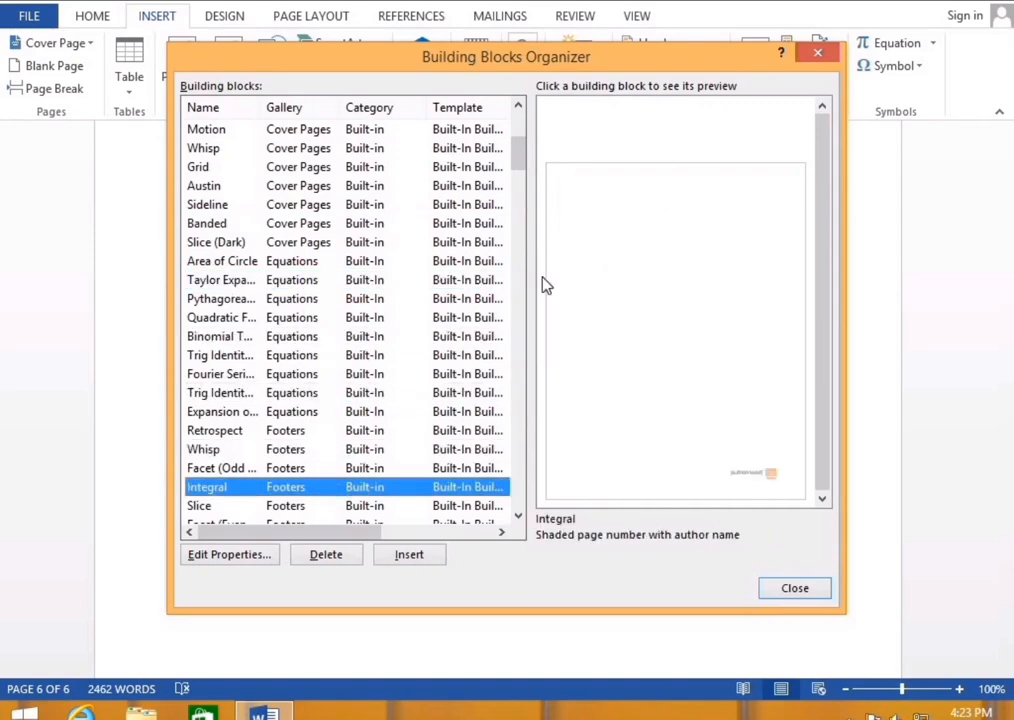
{"action": "left_click_drag", "start_coordinate": [519, 163], "coordinate": [518, 243]}
Preview page number styles and the SAMPLE 1 watermark, then insert the Whisp cover page
{"action": "left_click", "coordinate": [290, 280]}
{"action": "left_click", "coordinate": [292, 374]}
{"action": "left_click", "coordinate": [296, 449]}
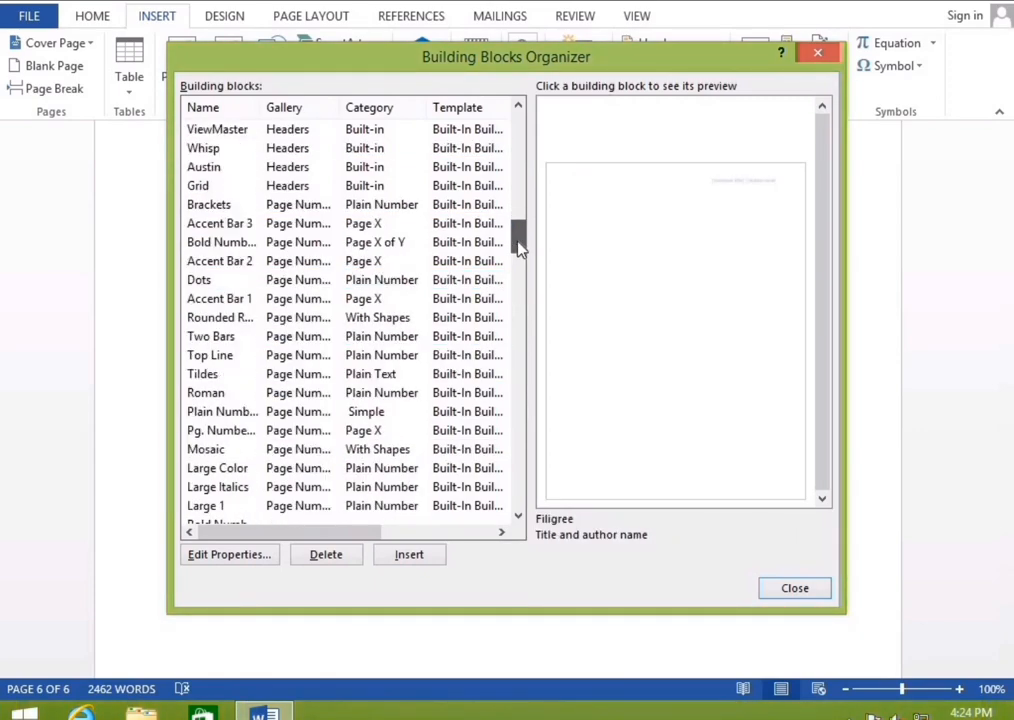
{"action": "left_click", "coordinate": [376, 354]}
{"action": "left_click", "coordinate": [343, 411]}
{"action": "left_click", "coordinate": [400, 487]}
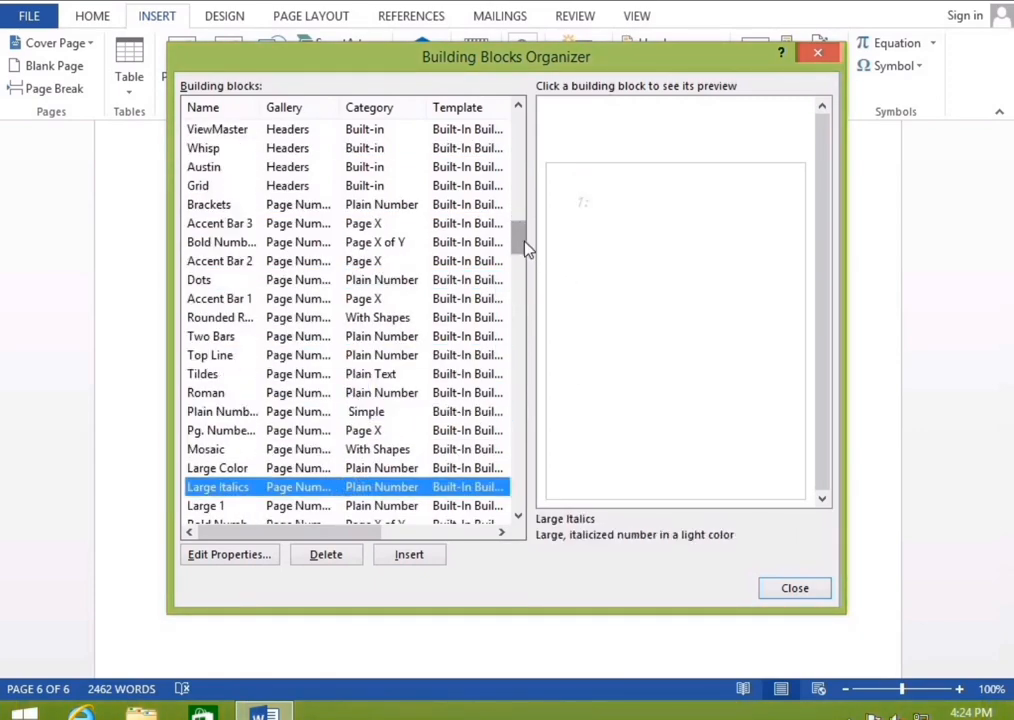
{"action": "left_click_drag", "start_coordinate": [527, 250], "coordinate": [557, 523]}
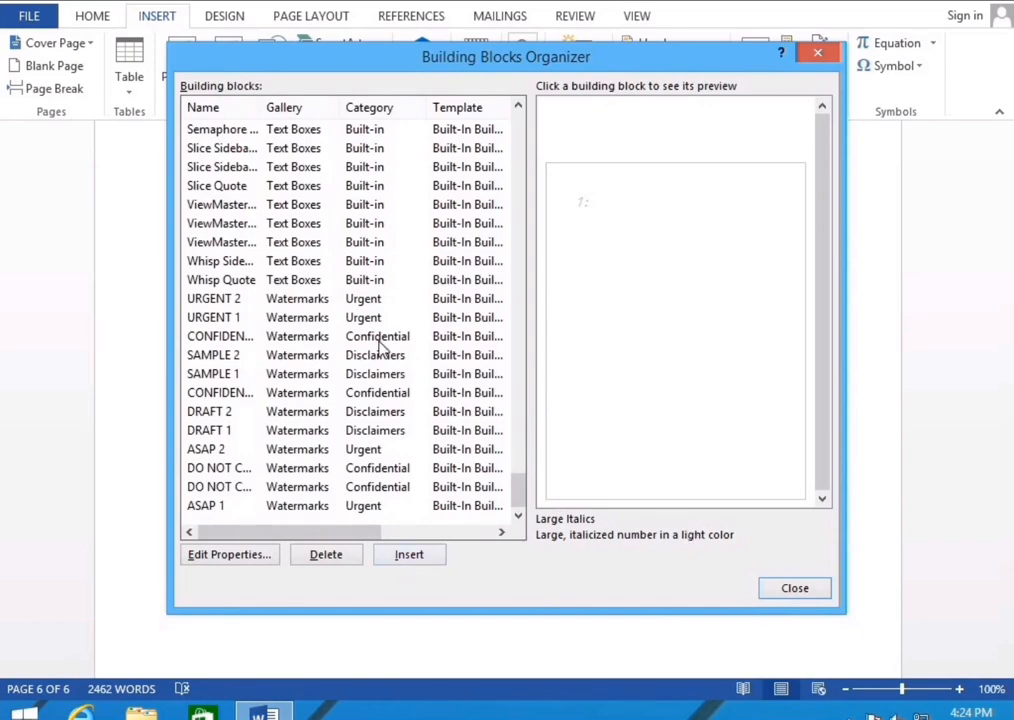
{"action": "left_click", "coordinate": [340, 376]}
{"action": "left_click_drag", "start_coordinate": [518, 490], "coordinate": [532, 147]}
{"action": "left_click", "coordinate": [337, 392]}
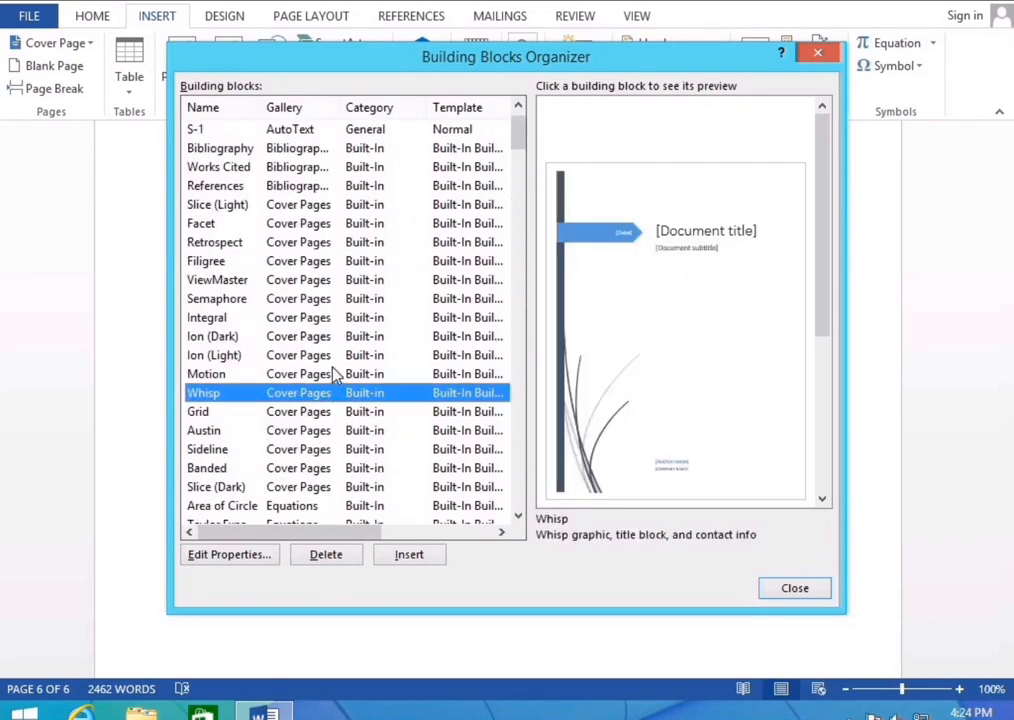
{"action": "left_click", "coordinate": [421, 560]}
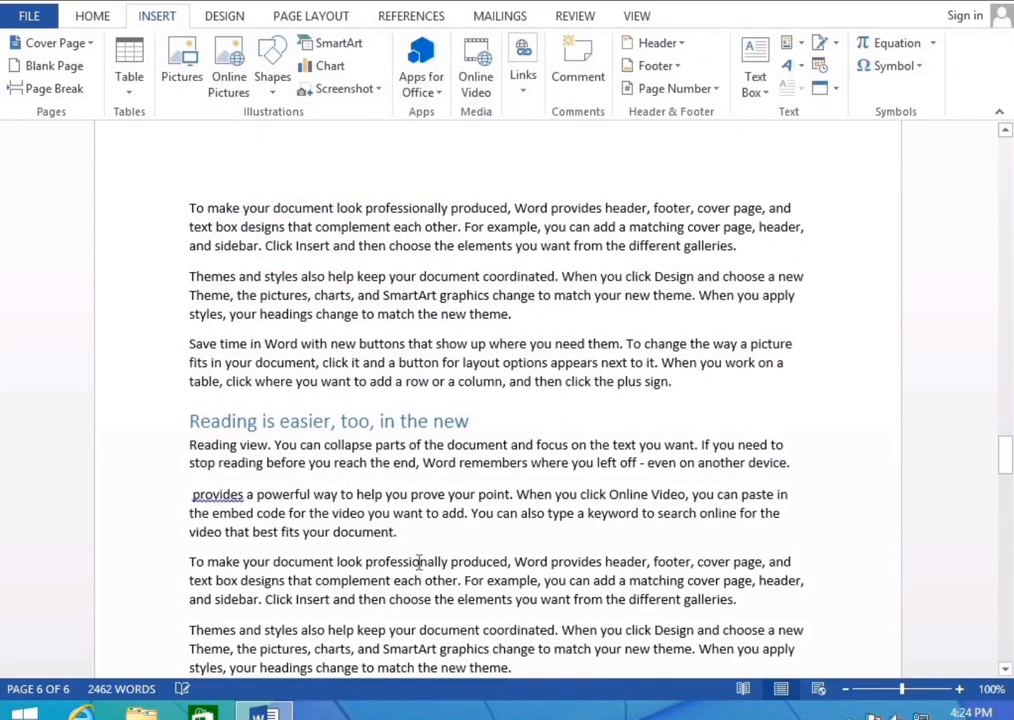
Look over the Whisp cover page's graphic, [Date] placeholder and 'Office File' title
{"action": "scroll", "coordinate": [541, 478], "scroll_direction": "up", "scroll_amount": 1}
{"action": "scroll", "coordinate": [541, 478], "scroll_direction": "down", "scroll_amount": 3}
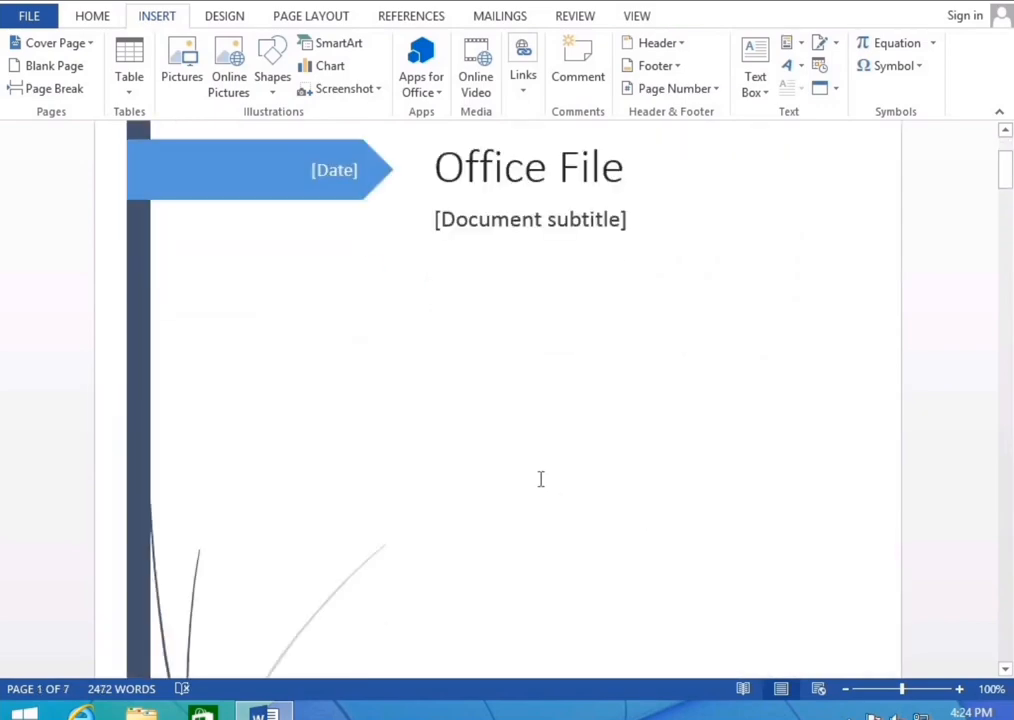
{"action": "scroll", "coordinate": [539, 479], "scroll_direction": "down", "scroll_amount": 10}
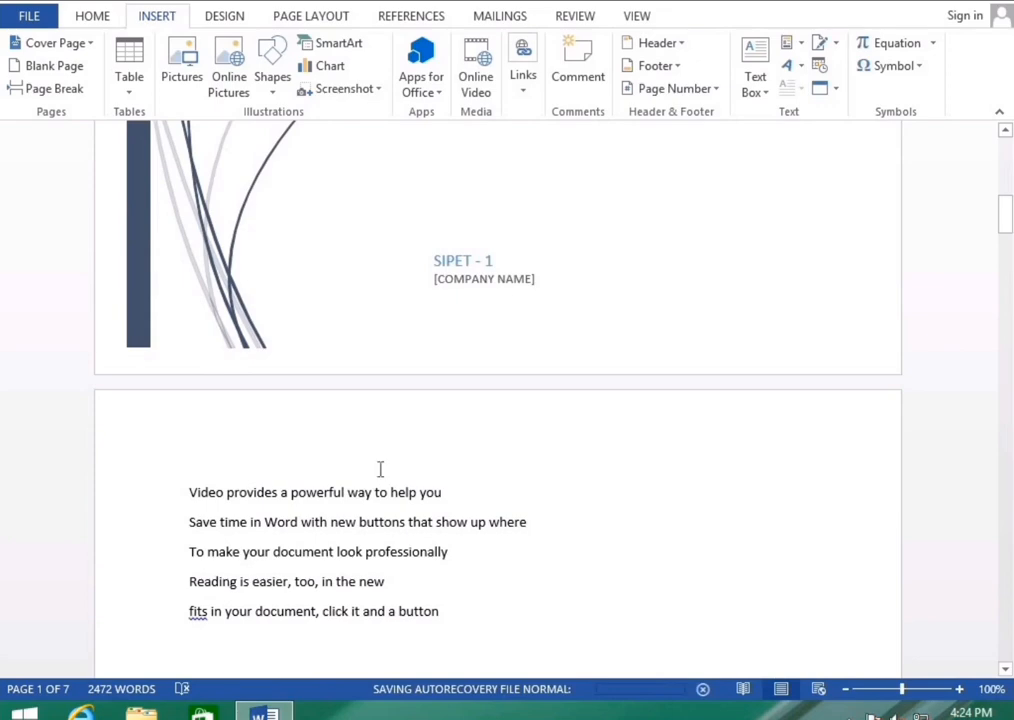
{"action": "scroll", "coordinate": [380, 469], "scroll_direction": "up", "scroll_amount": 7}
{"action": "left_click", "coordinate": [192, 355]}
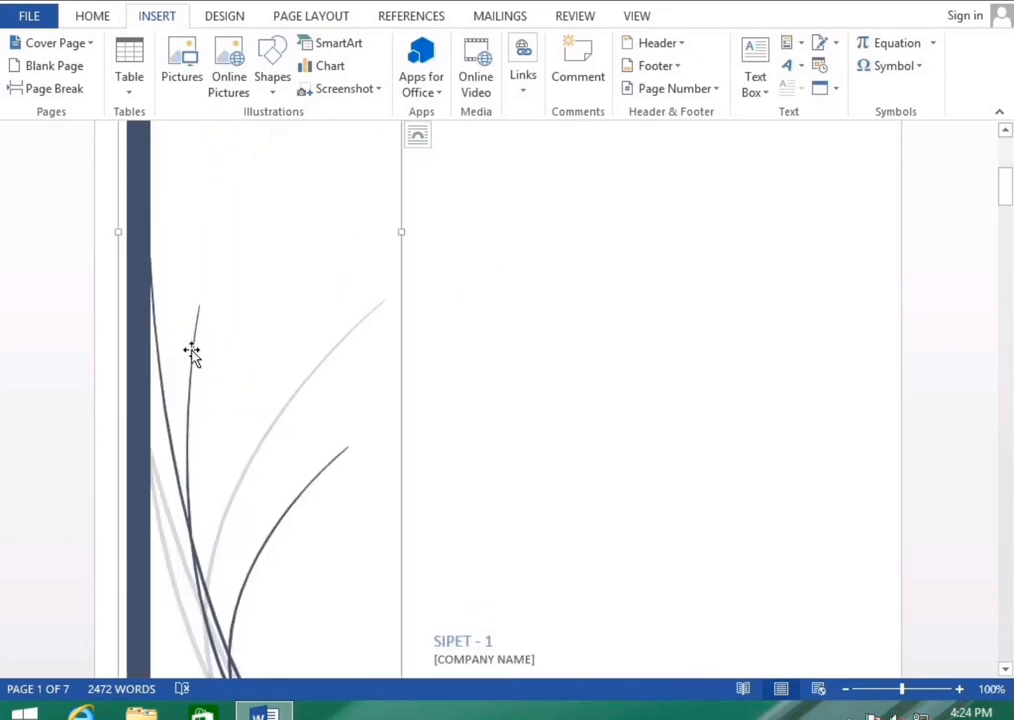
{"action": "scroll", "coordinate": [258, 390], "scroll_direction": "down", "scroll_amount": 3}
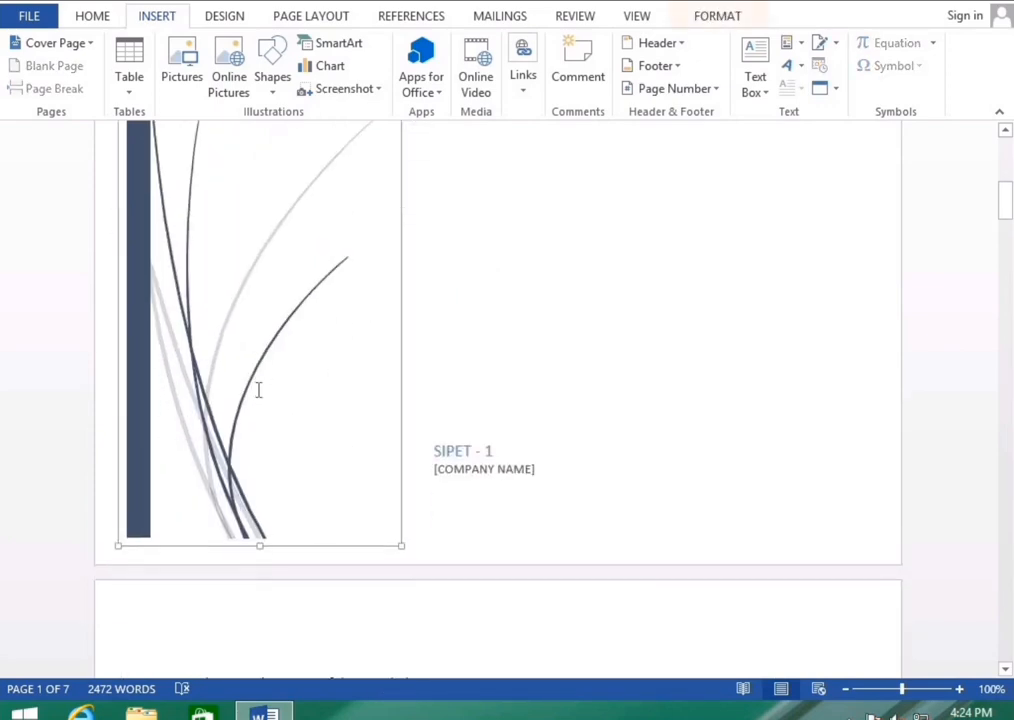
{"action": "scroll", "coordinate": [258, 390], "scroll_direction": "up", "scroll_amount": 5}
{"action": "scroll", "coordinate": [258, 390], "scroll_direction": "up", "scroll_amount": 3}
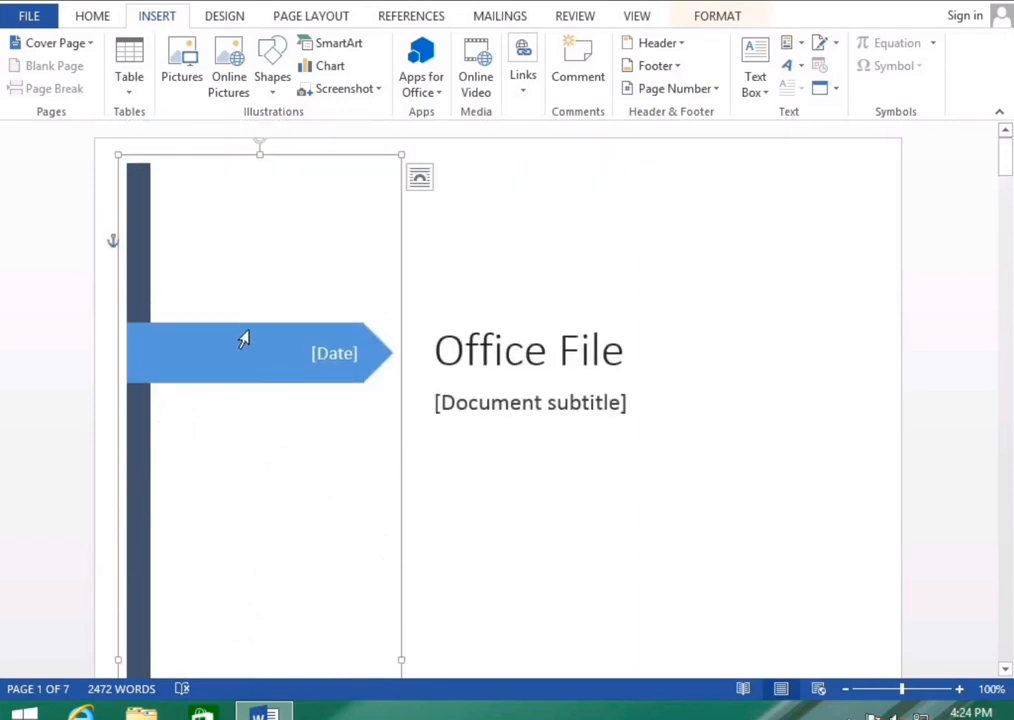
{"action": "left_click", "coordinate": [313, 344]}
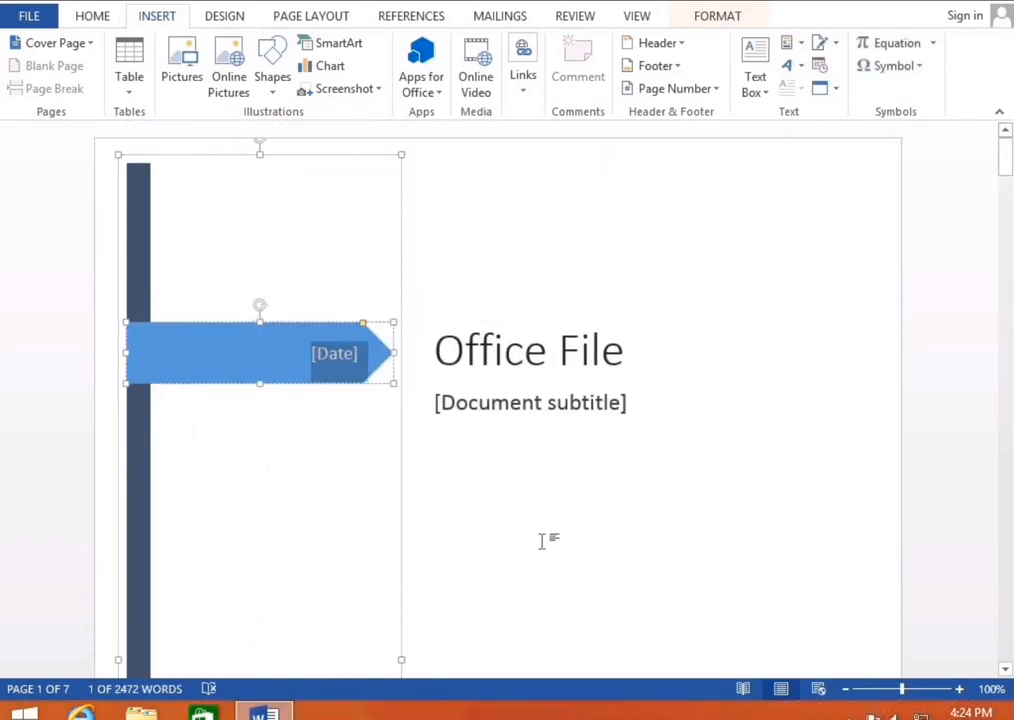
{"action": "left_click", "coordinate": [379, 260]}
{"action": "left_click", "coordinate": [549, 354]}
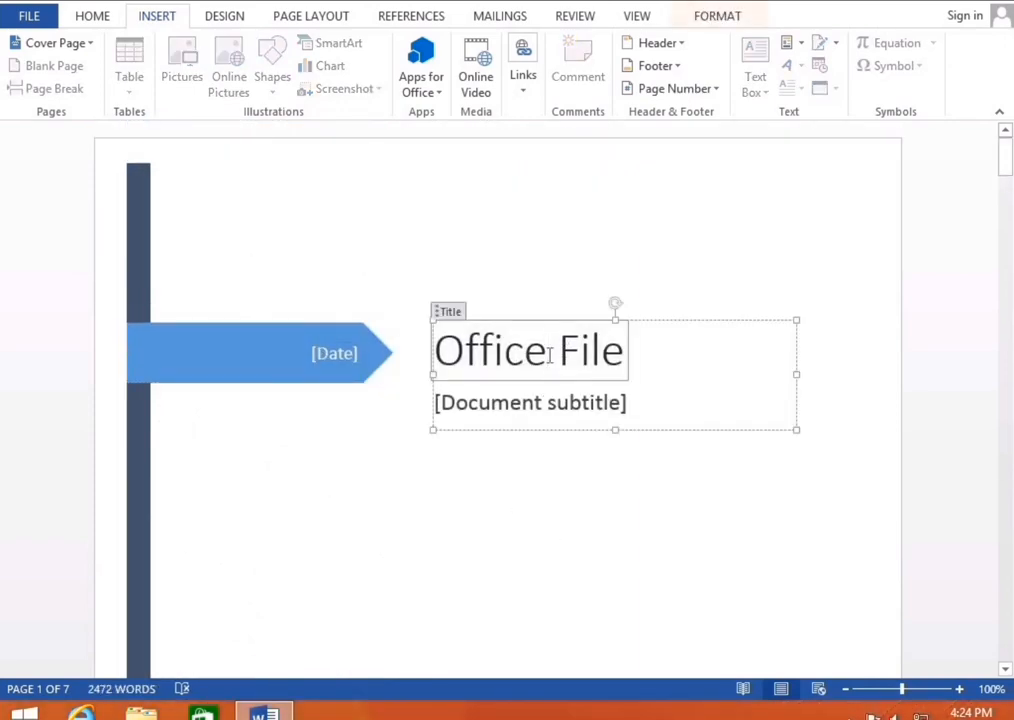
Open the Quick Parts menu, dismiss it, and open it once more
{"action": "left_click", "coordinate": [799, 44]}
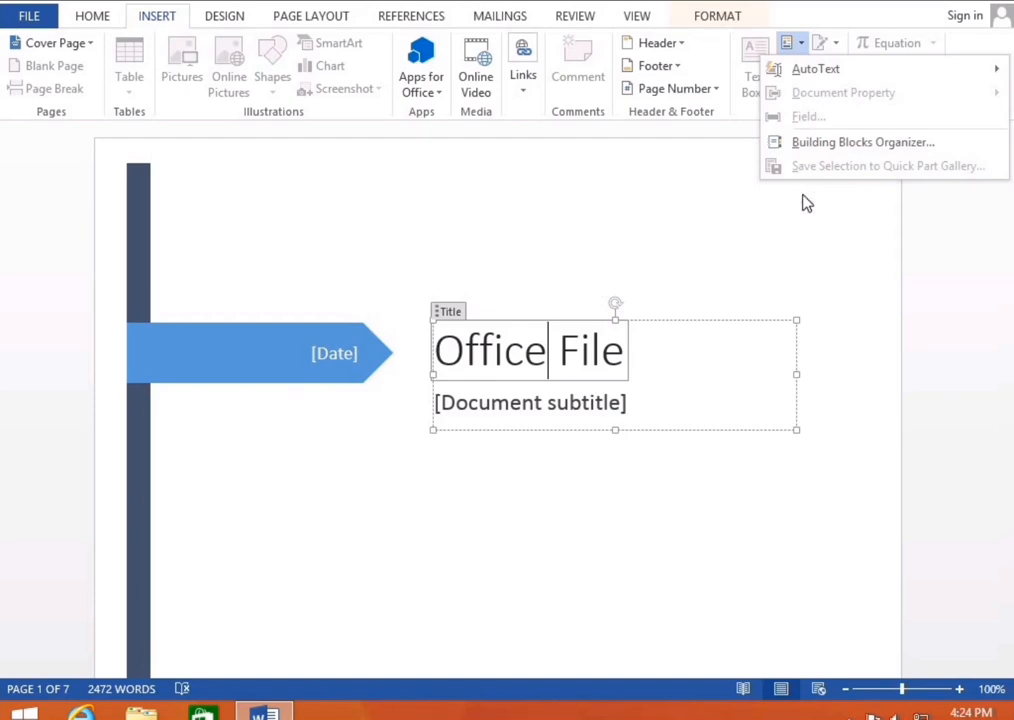
{"action": "left_click", "coordinate": [557, 595]}
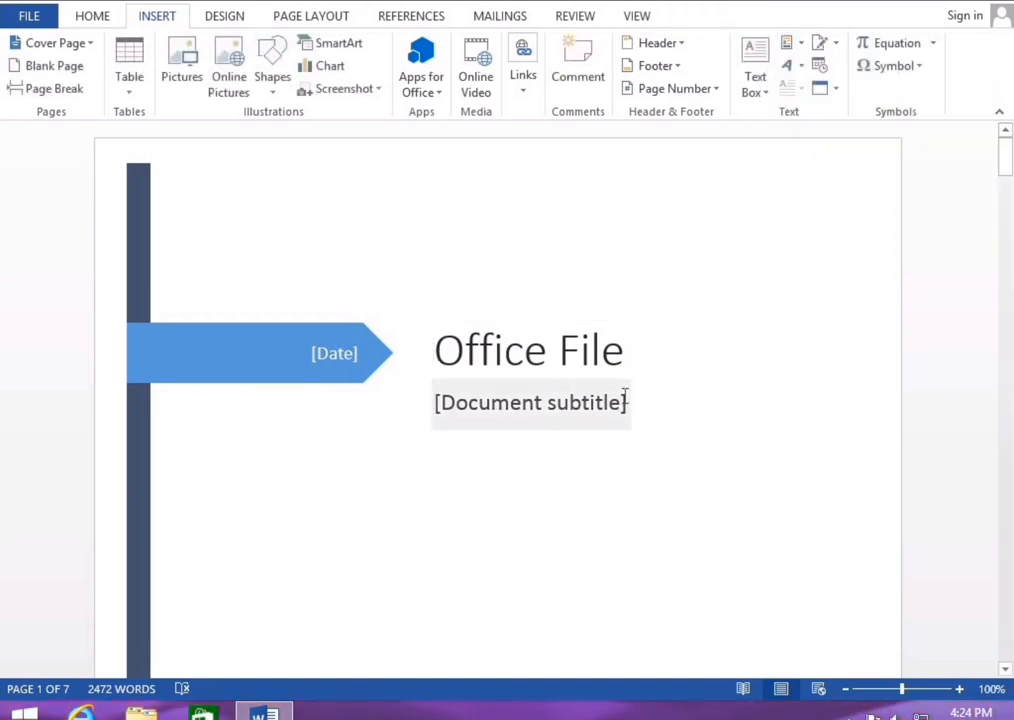
{"action": "left_click", "coordinate": [801, 47]}
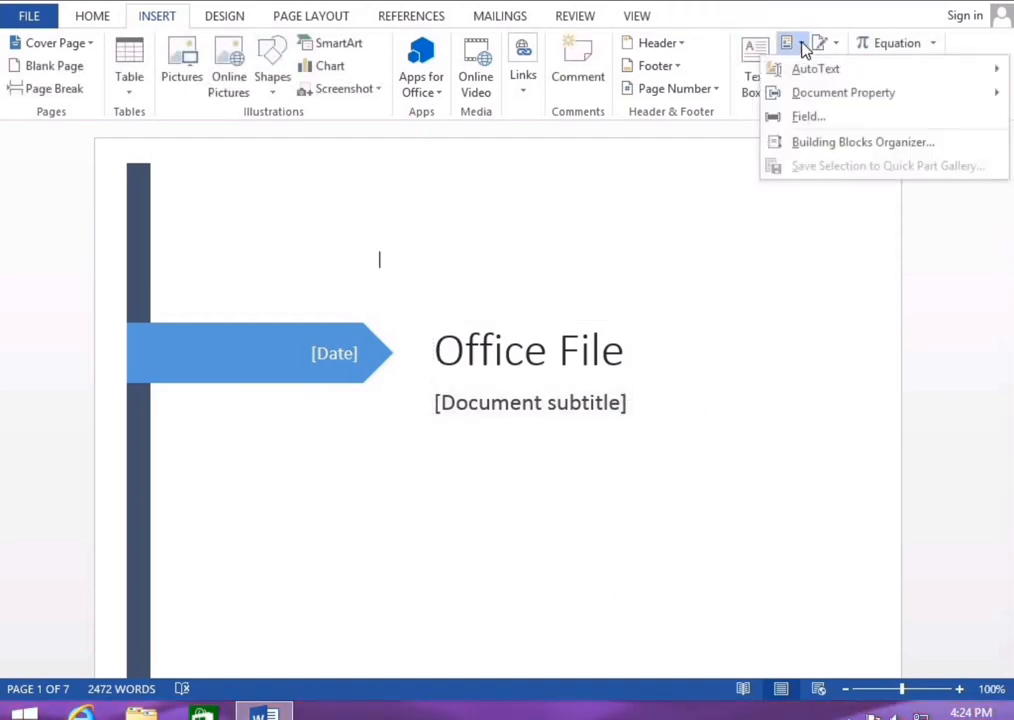
Delete the 'provides a' AutoText entry in the Building Blocks Organizer and close the organizer
{"action": "left_click", "coordinate": [810, 144]}
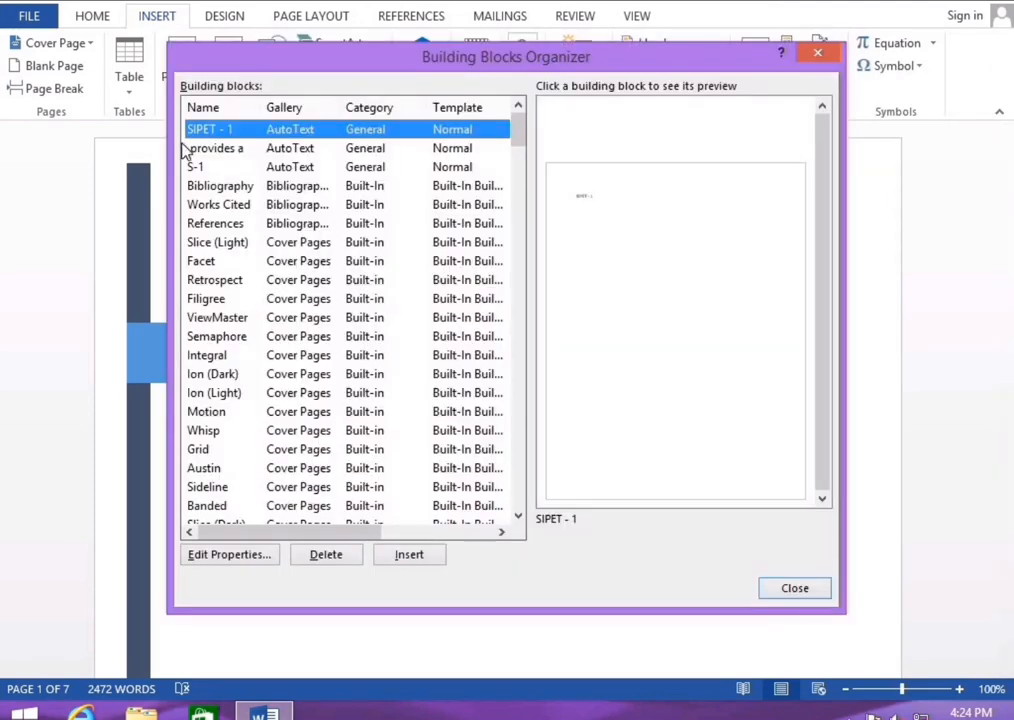
{"action": "left_click", "coordinate": [212, 150]}
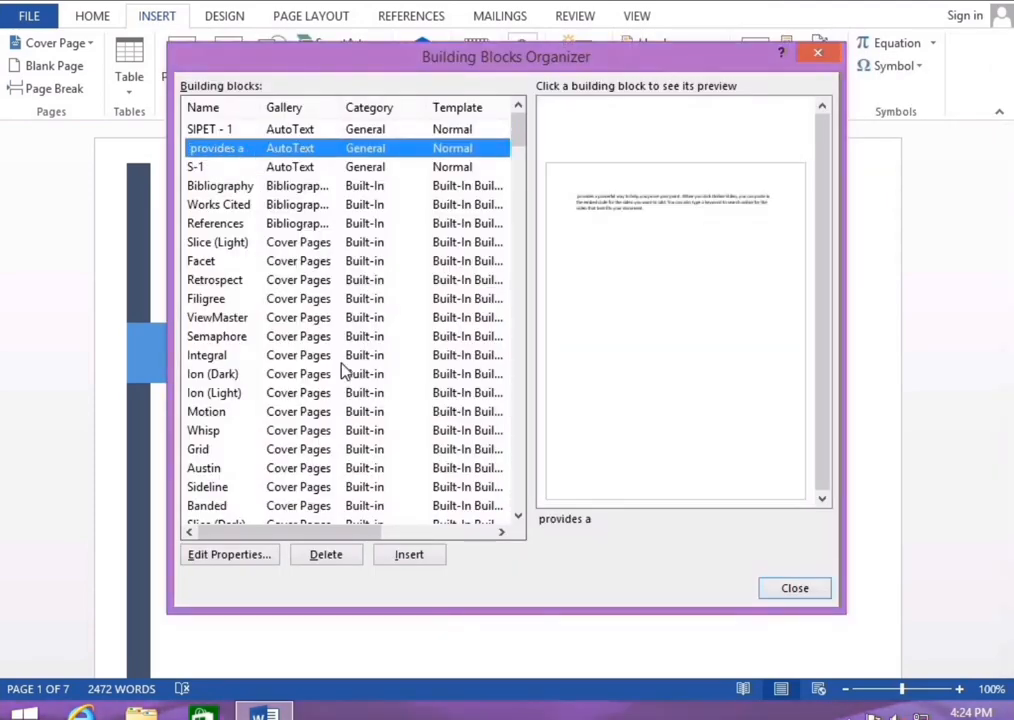
{"action": "left_click", "coordinate": [337, 557]}
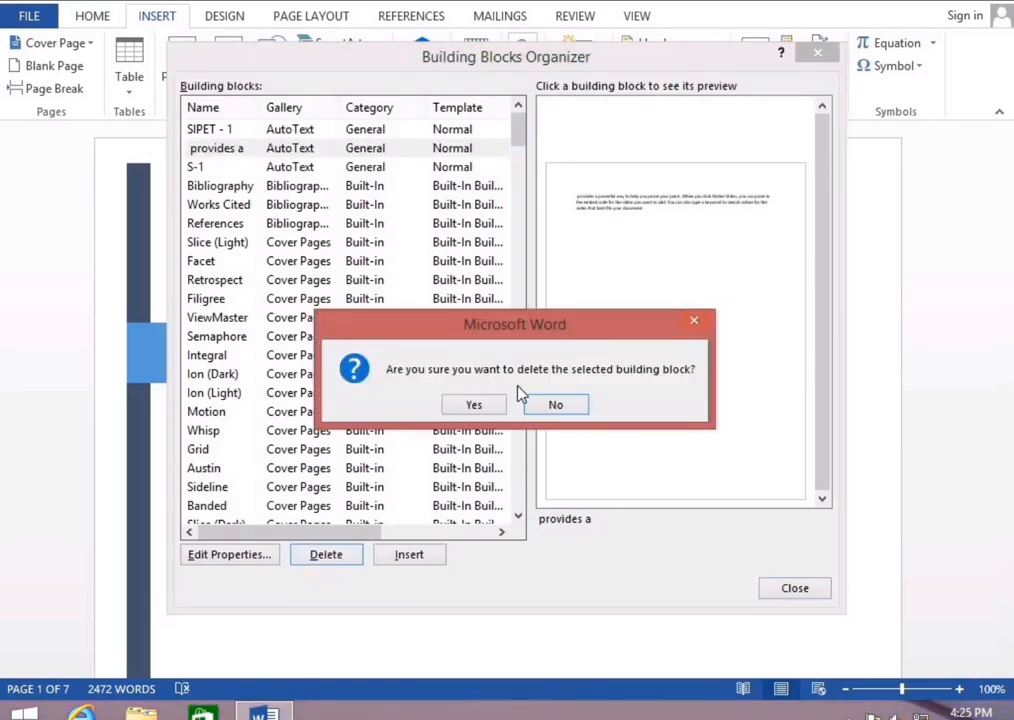
{"action": "left_click", "coordinate": [474, 405]}
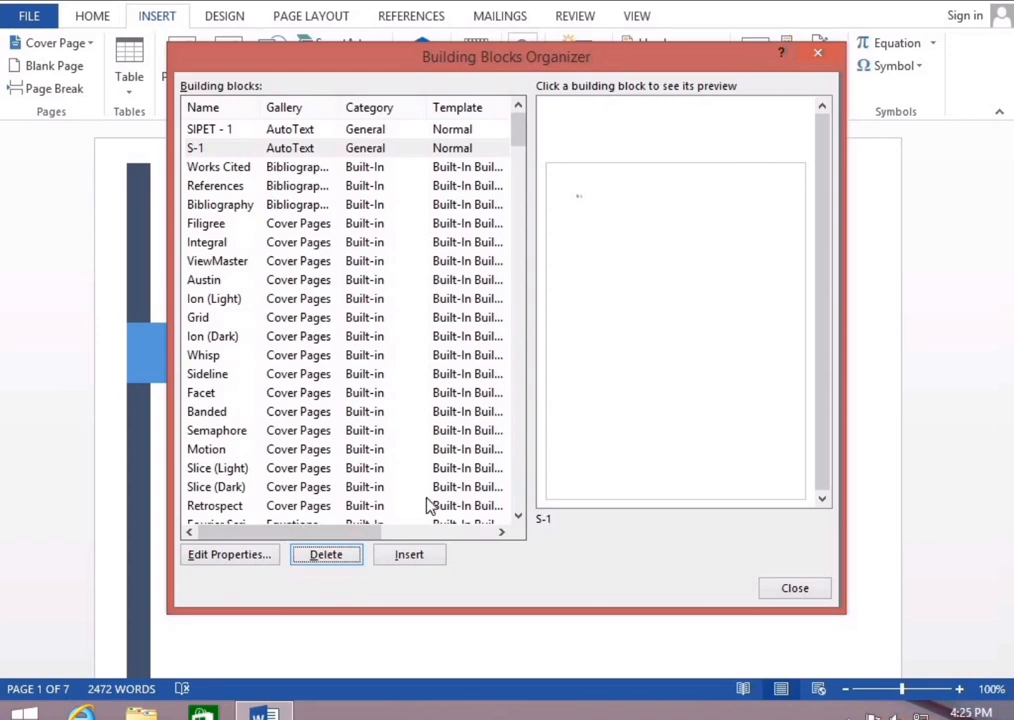
{"action": "left_click", "coordinate": [817, 54]}
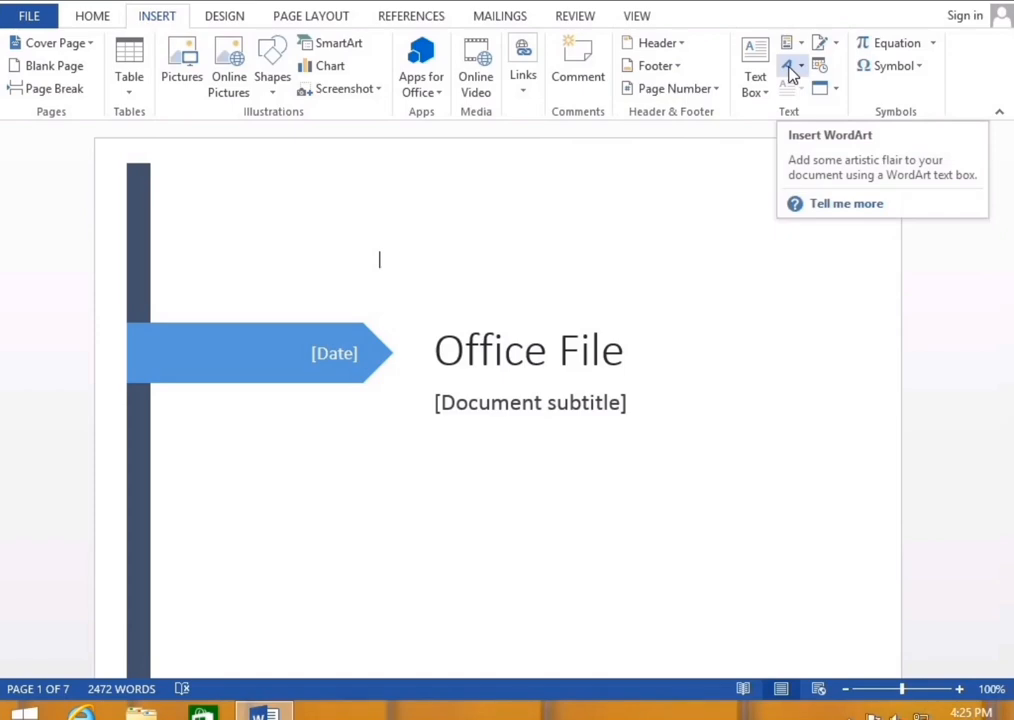
Clear all document content, then add a SIPET WordArt heading, move it, and delete it
{"action": "key", "text": "ctrl+a"}
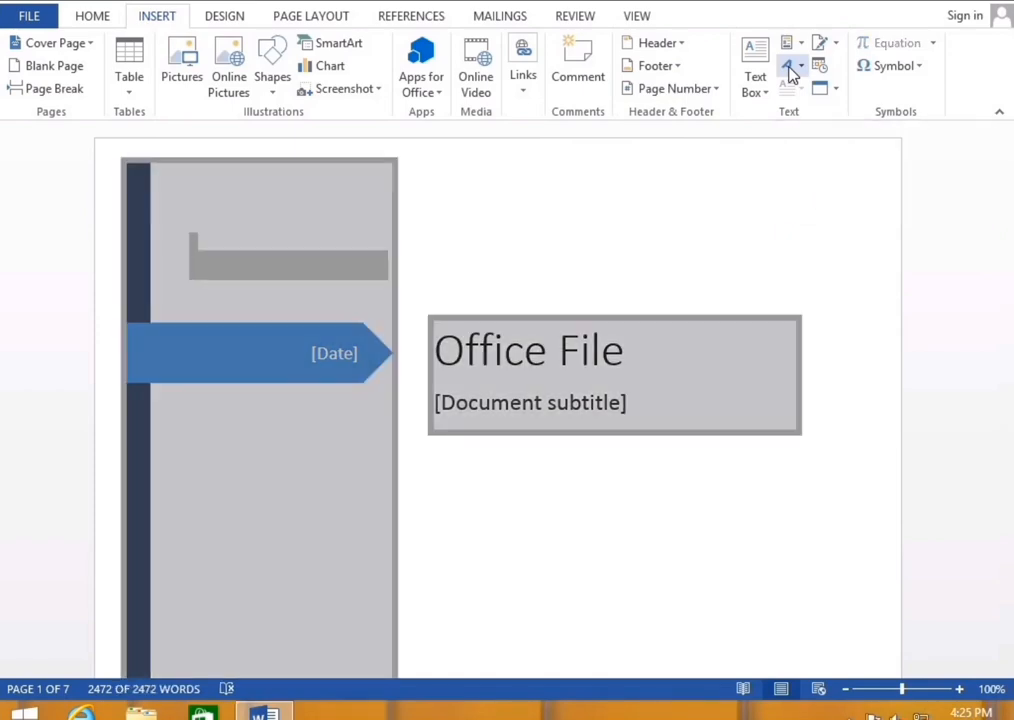
{"action": "key", "text": "Delete"}
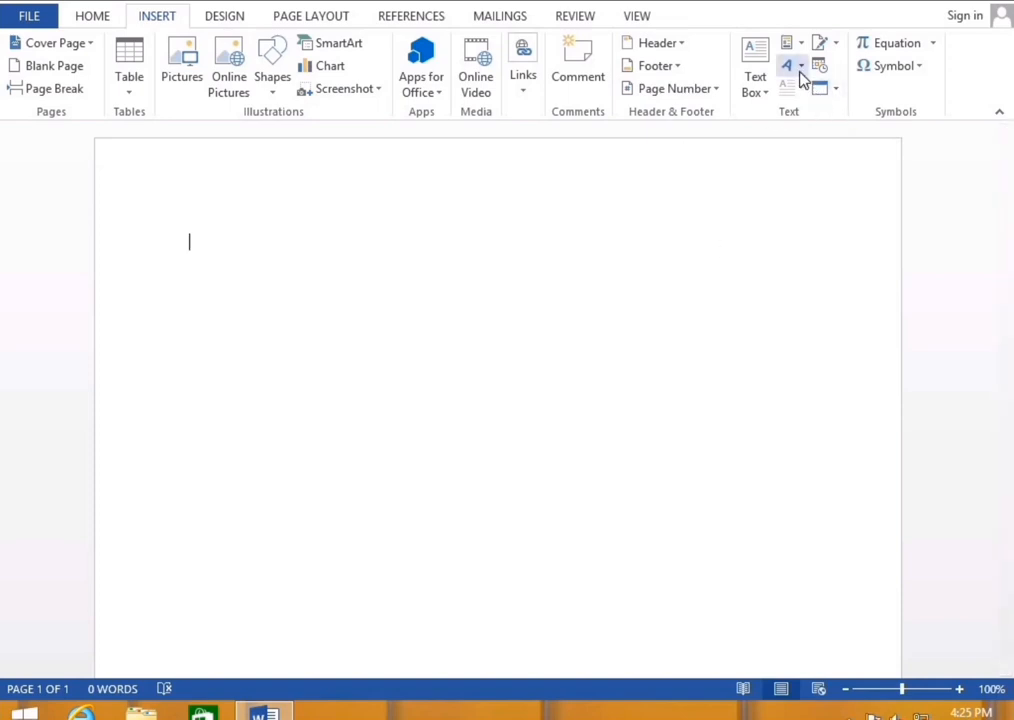
{"action": "left_click", "coordinate": [800, 76]}
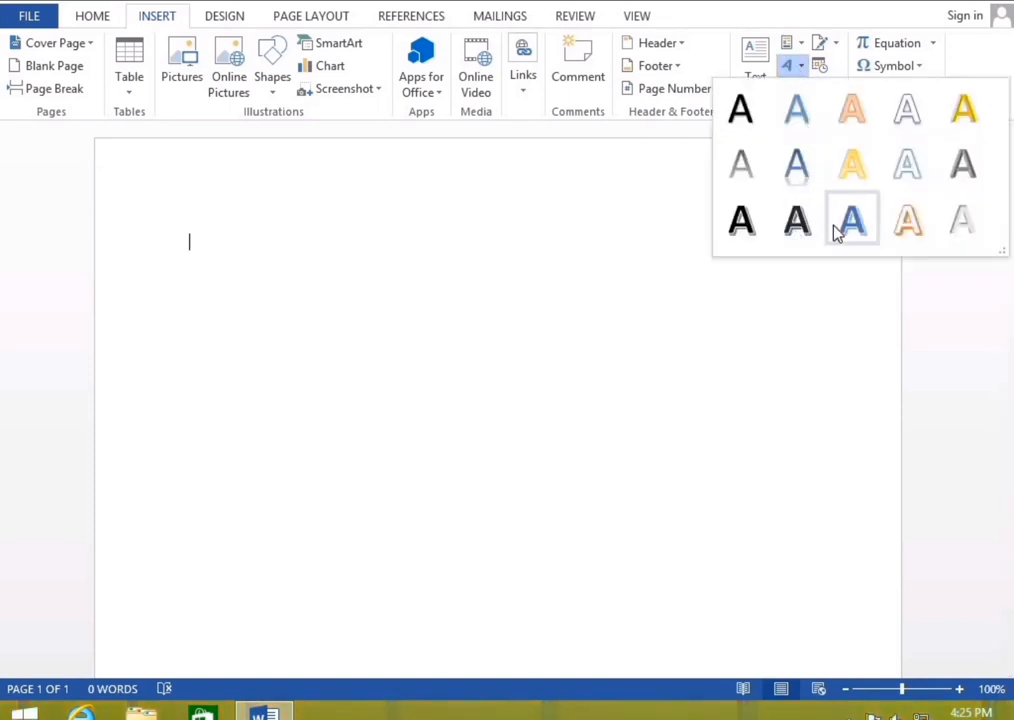
{"action": "left_click", "coordinate": [800, 223]}
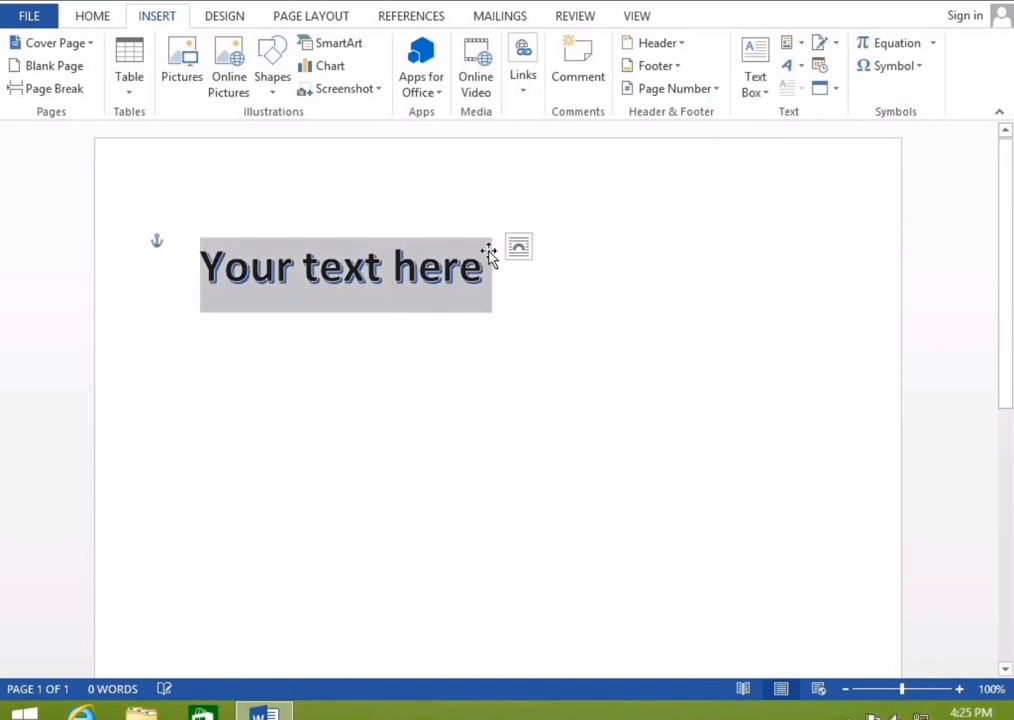
{"action": "type", "text": "SIPET"}
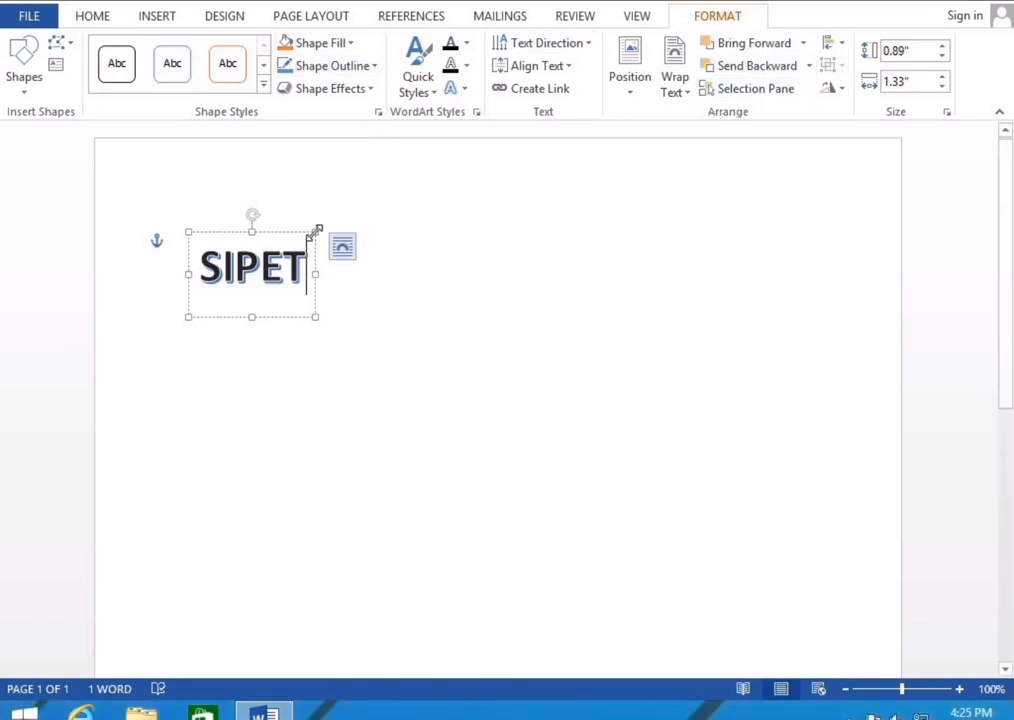
{"action": "left_click", "coordinate": [293, 232]}
{"action": "left_click_drag", "start_coordinate": [293, 232], "coordinate": [521, 200]}
{"action": "key", "text": "Delete"}
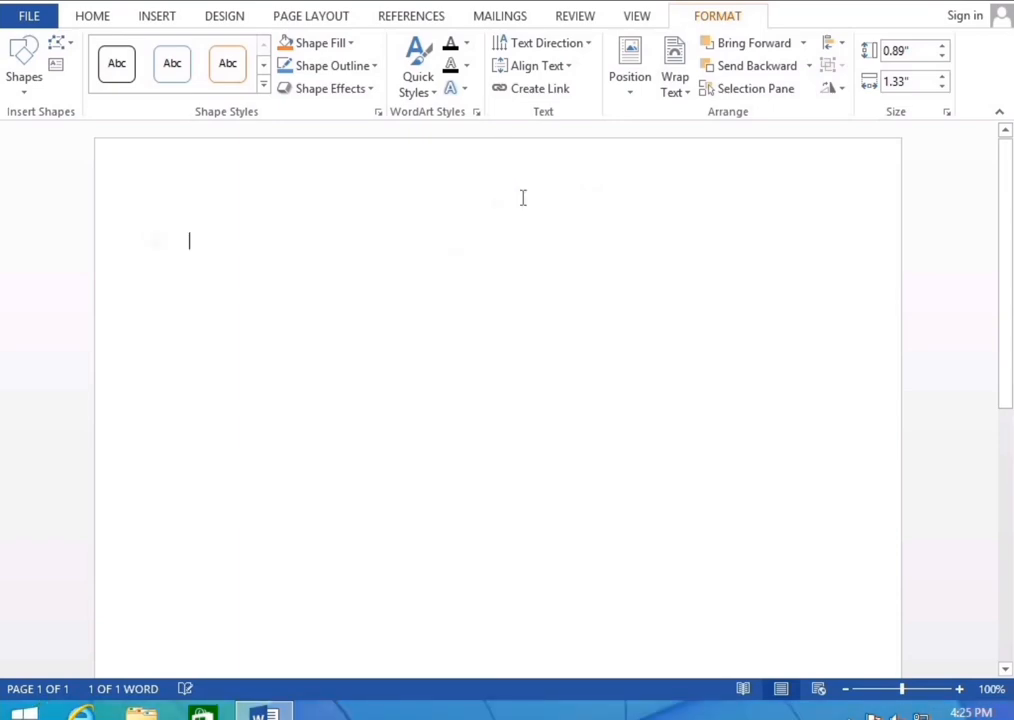
{"action": "left_click", "coordinate": [161, 17]}
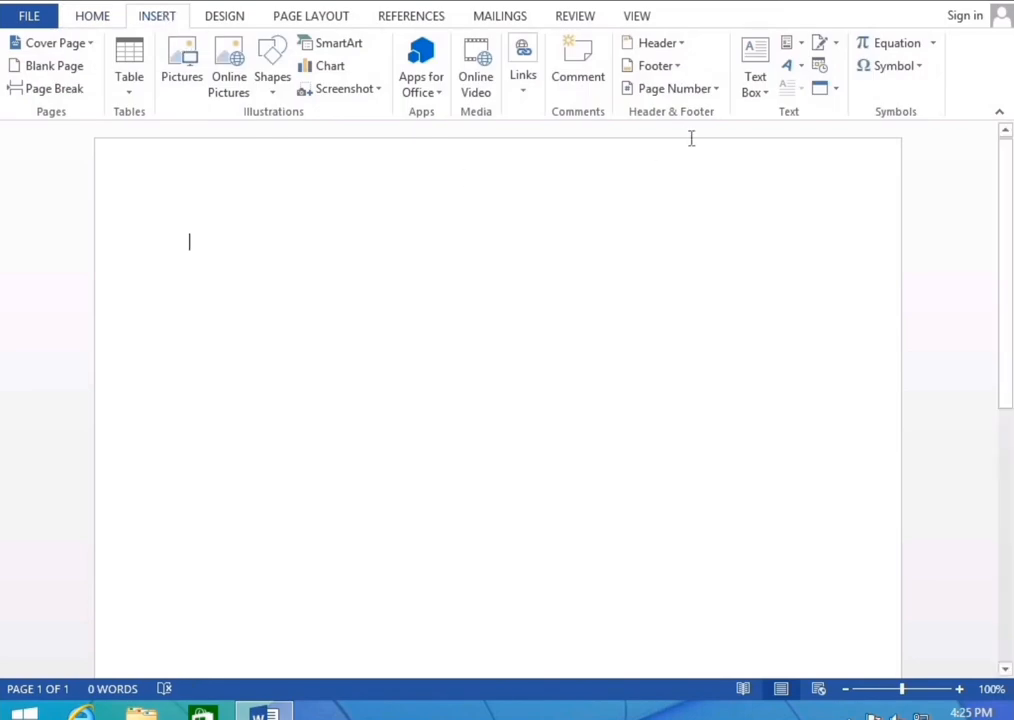
Generate sample text with =rand and give the first paragraph a Dropped, then In margin, drop cap
{"action": "type", "text": "=rand"}
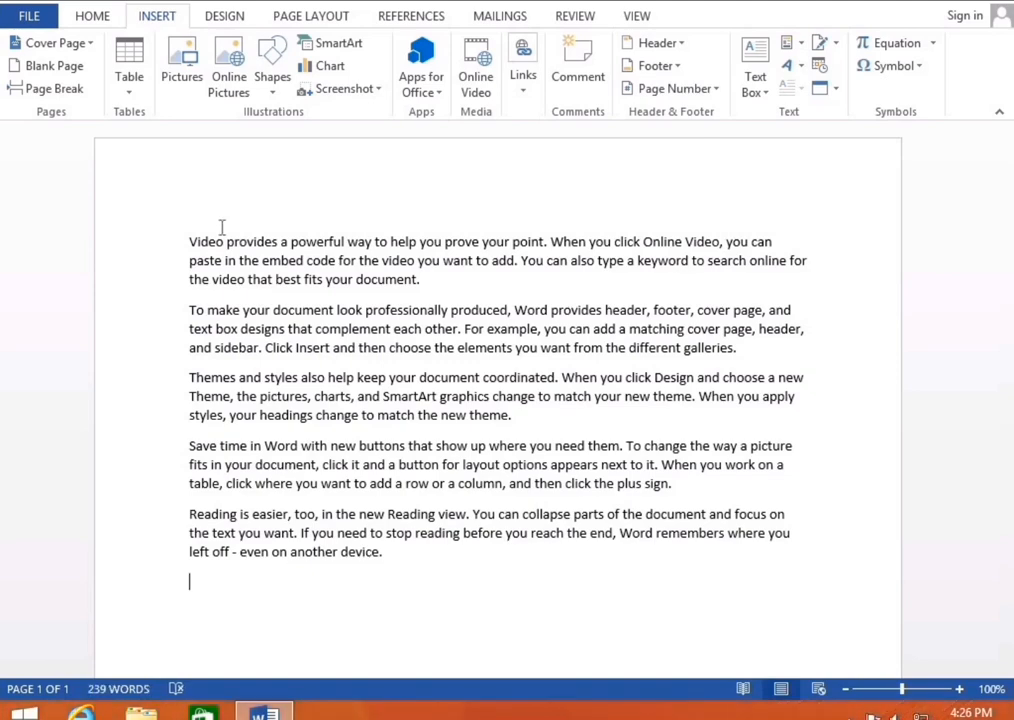
{"action": "triple_click", "coordinate": [423, 285]}
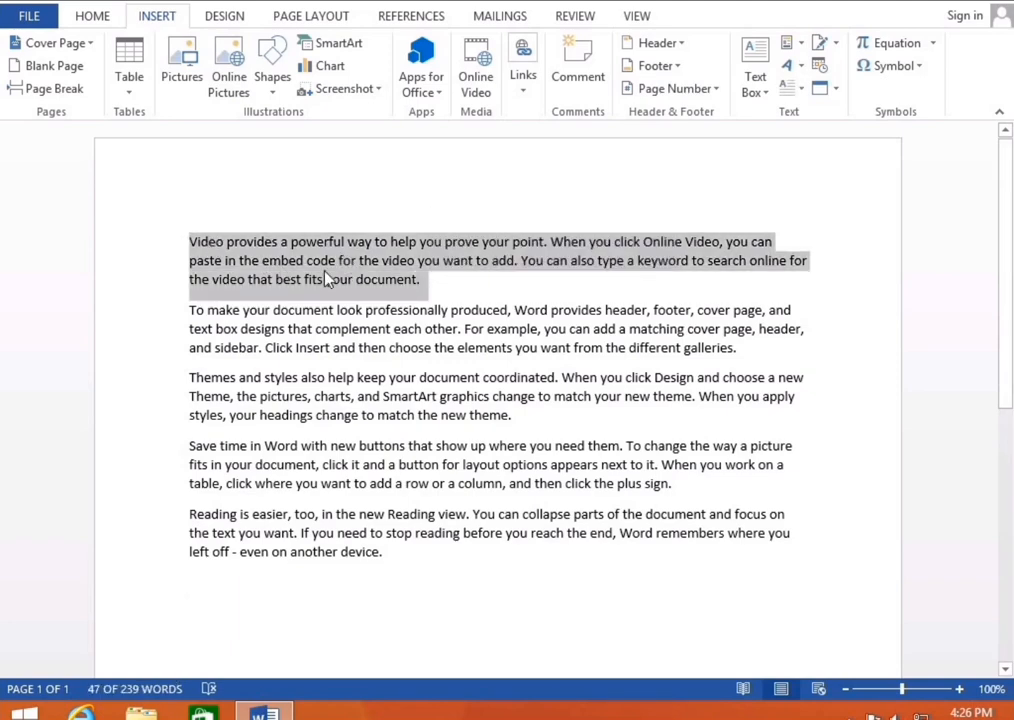
{"action": "left_click", "coordinate": [795, 90]}
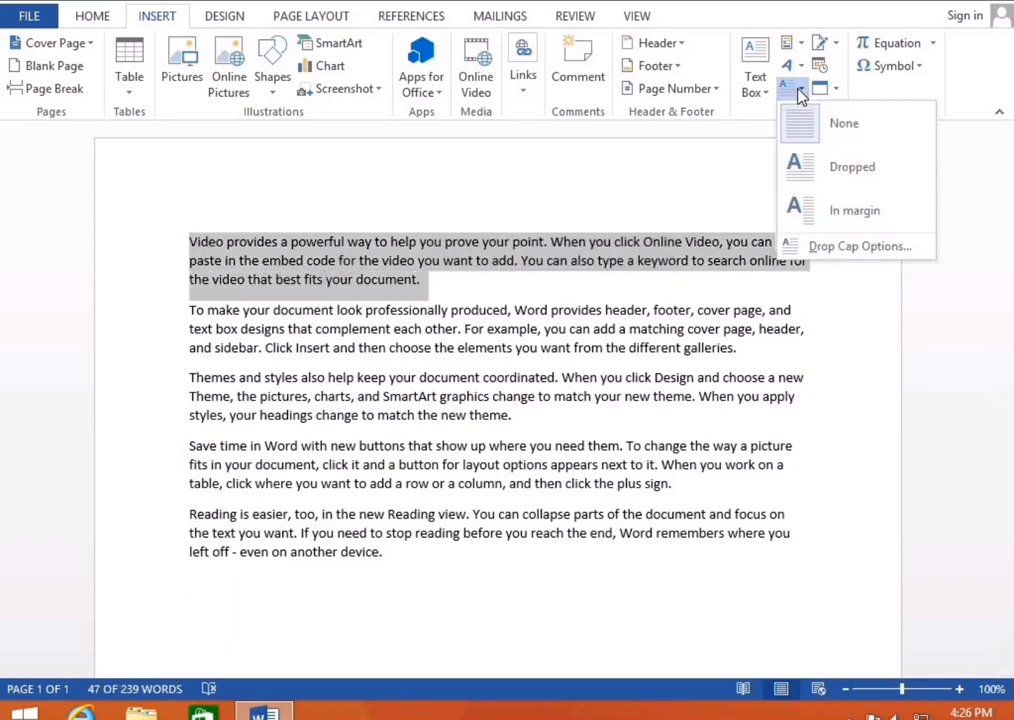
{"action": "left_click", "coordinate": [818, 172]}
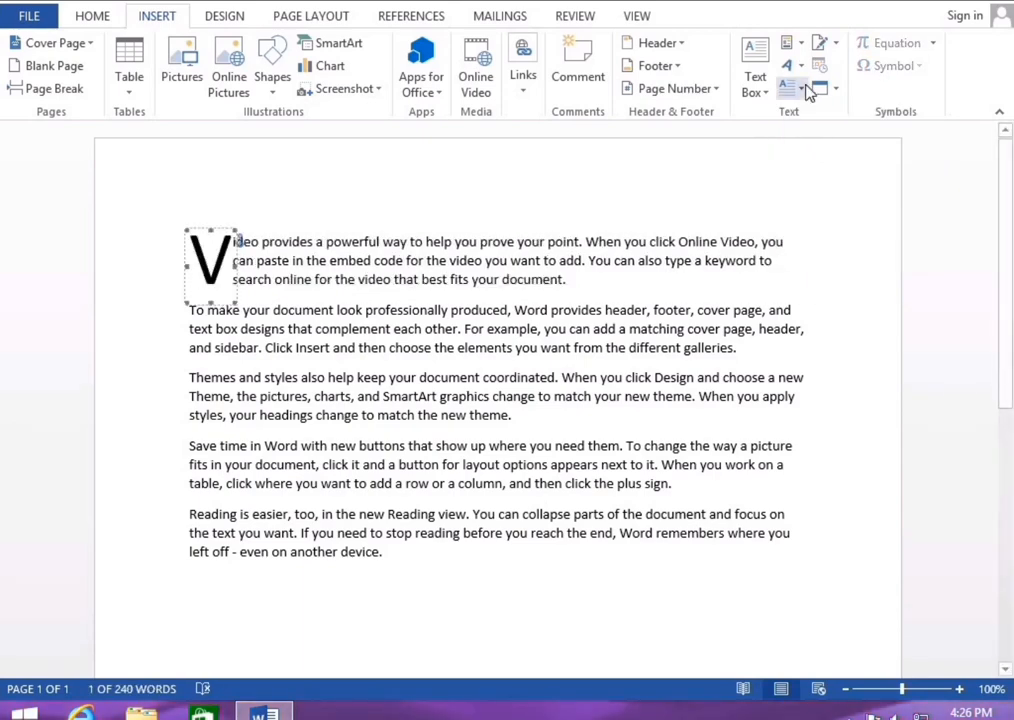
{"action": "left_click", "coordinate": [808, 90]}
{"action": "left_click", "coordinate": [828, 208]}
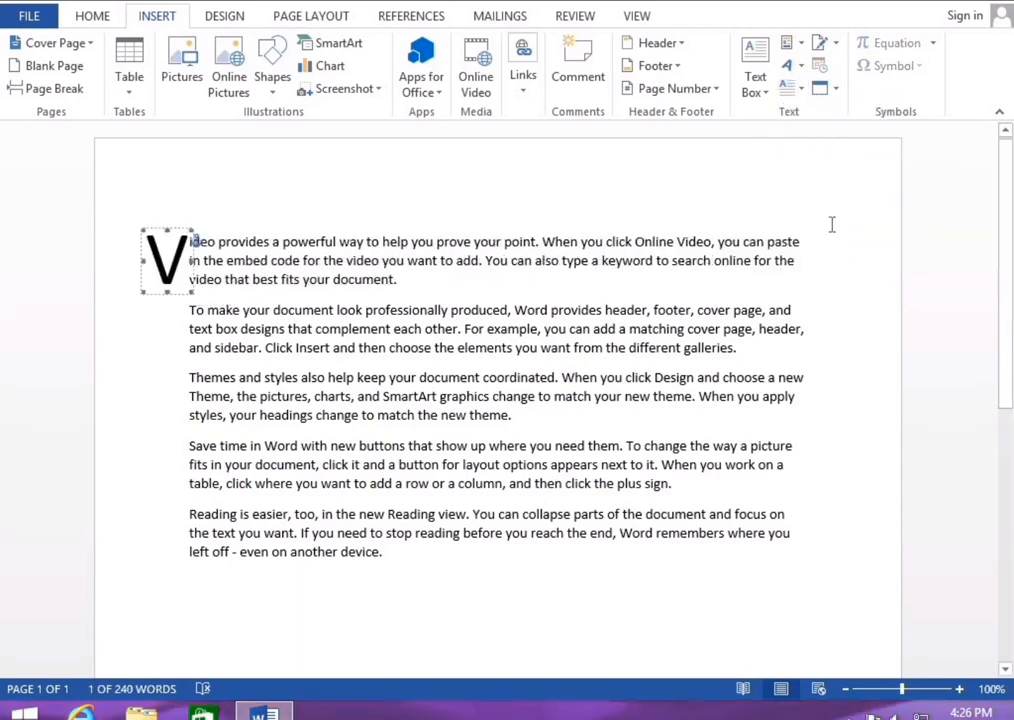
Set the in-margin drop cap to drop 6 lines
{"action": "left_click", "coordinate": [800, 90]}
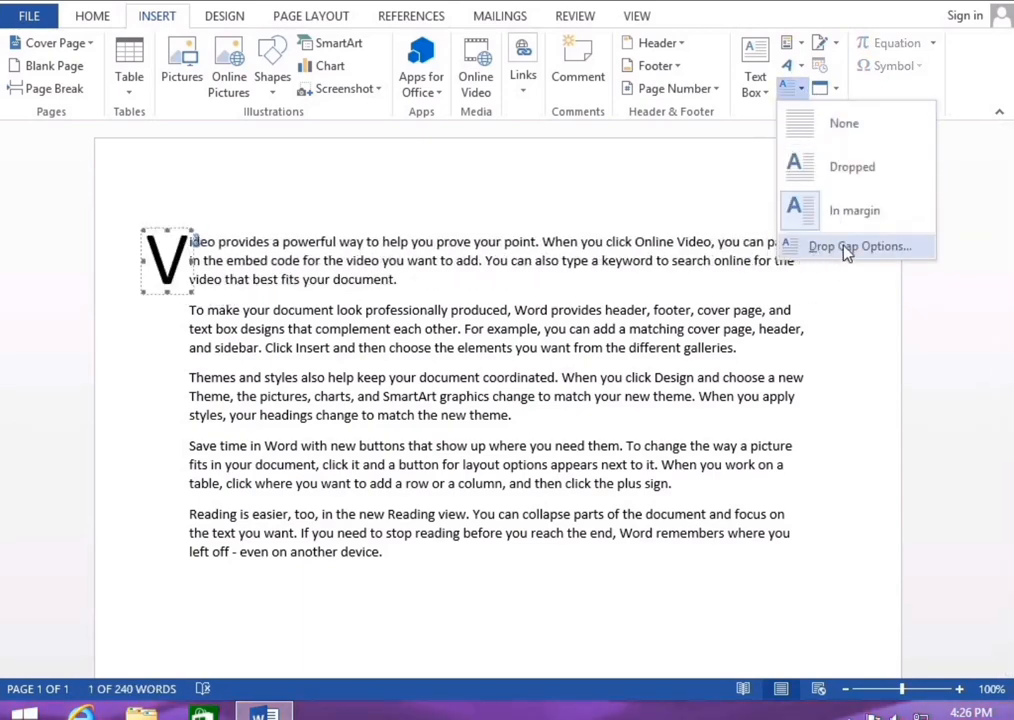
{"action": "left_click", "coordinate": [855, 245]}
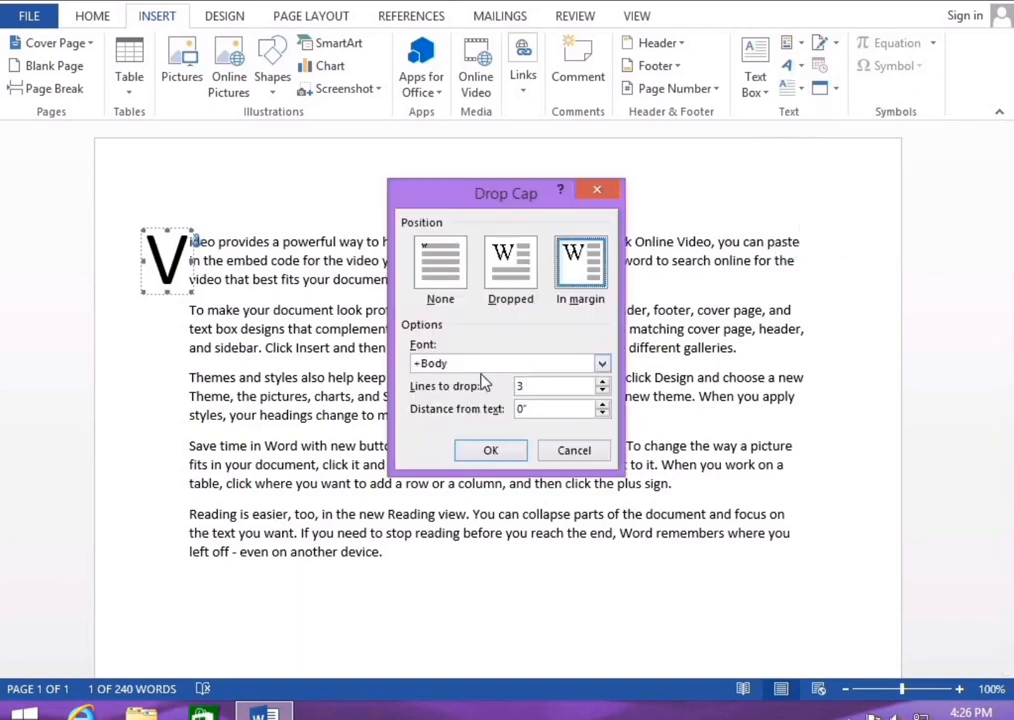
{"action": "left_click", "coordinate": [602, 383]}
{"action": "left_click", "coordinate": [603, 385]}
{"action": "left_click", "coordinate": [603, 385]}
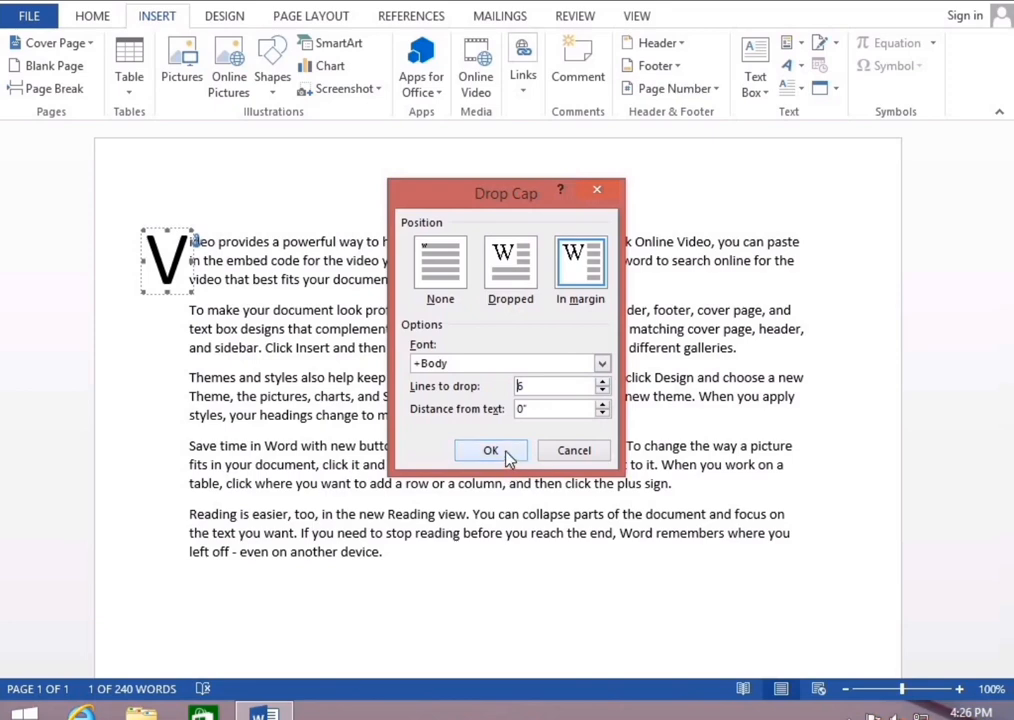
{"action": "left_click", "coordinate": [507, 455]}
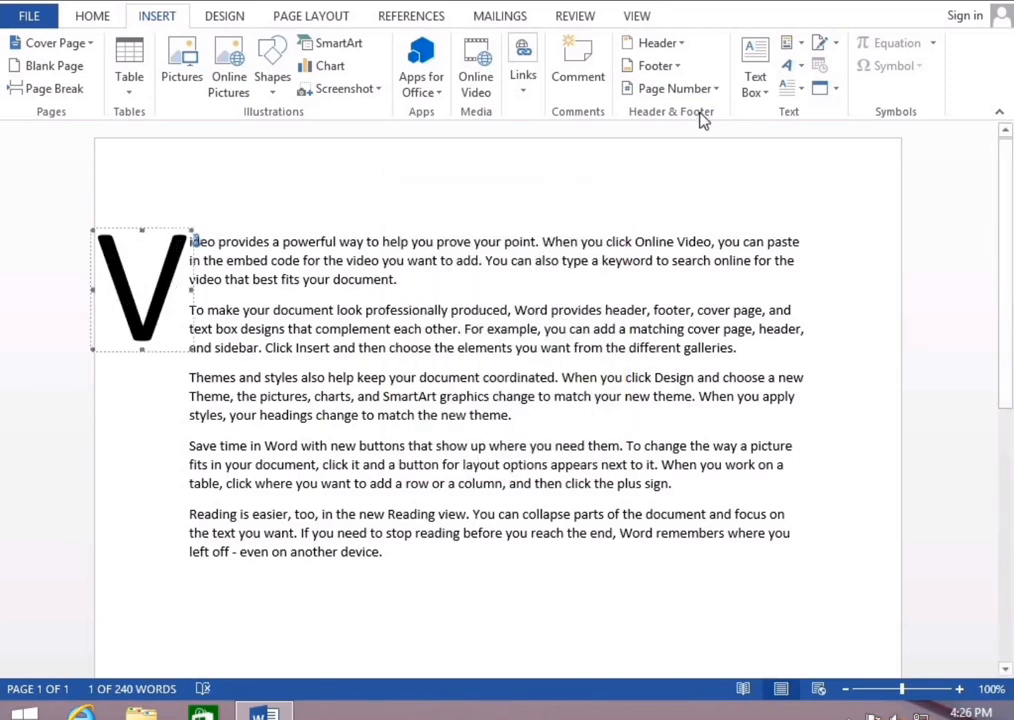
Set the first paragraph's drop cap back to None
{"action": "left_click", "coordinate": [790, 88]}
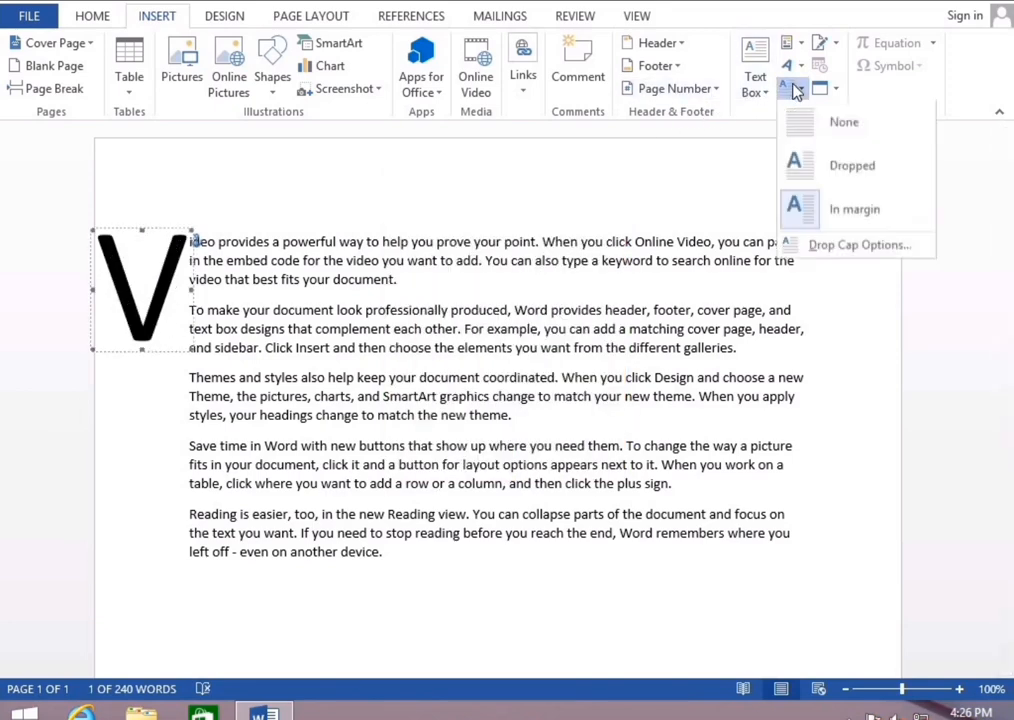
{"action": "left_click", "coordinate": [843, 250]}
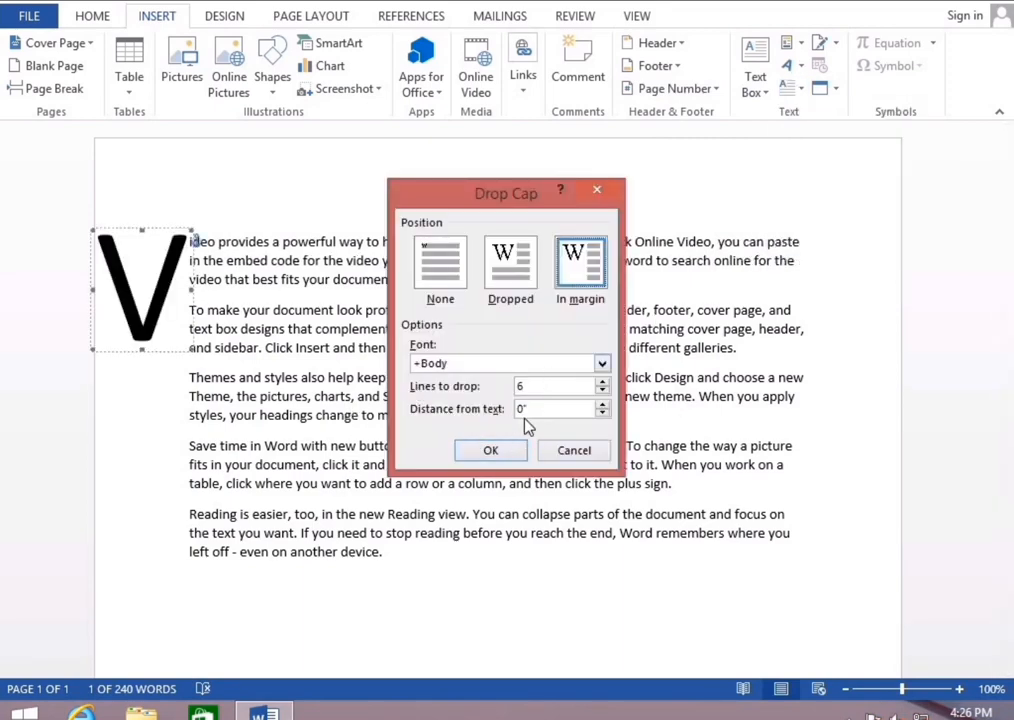
{"action": "left_click", "coordinate": [574, 451]}
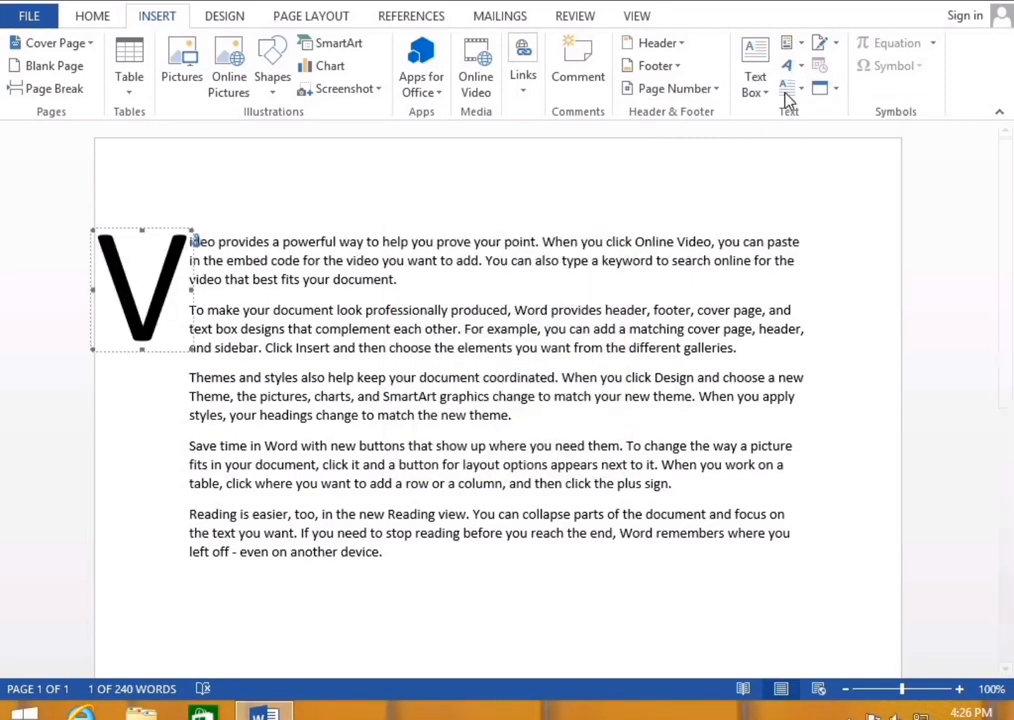
{"action": "left_click", "coordinate": [790, 88]}
{"action": "left_click", "coordinate": [813, 133]}
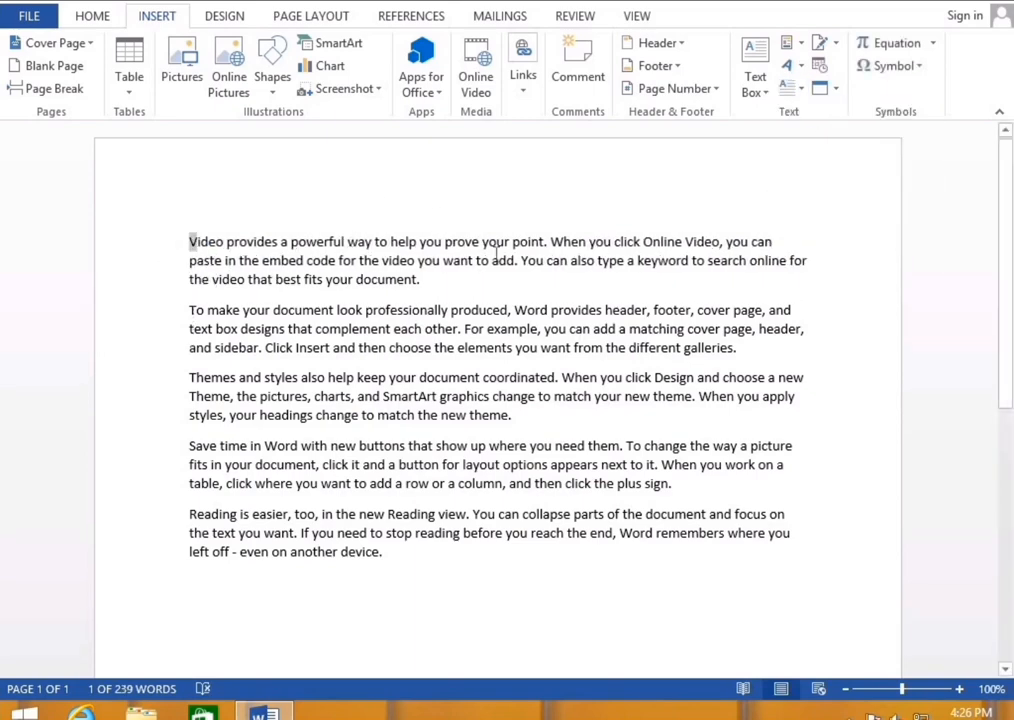
{"action": "left_click", "coordinate": [468, 290]}
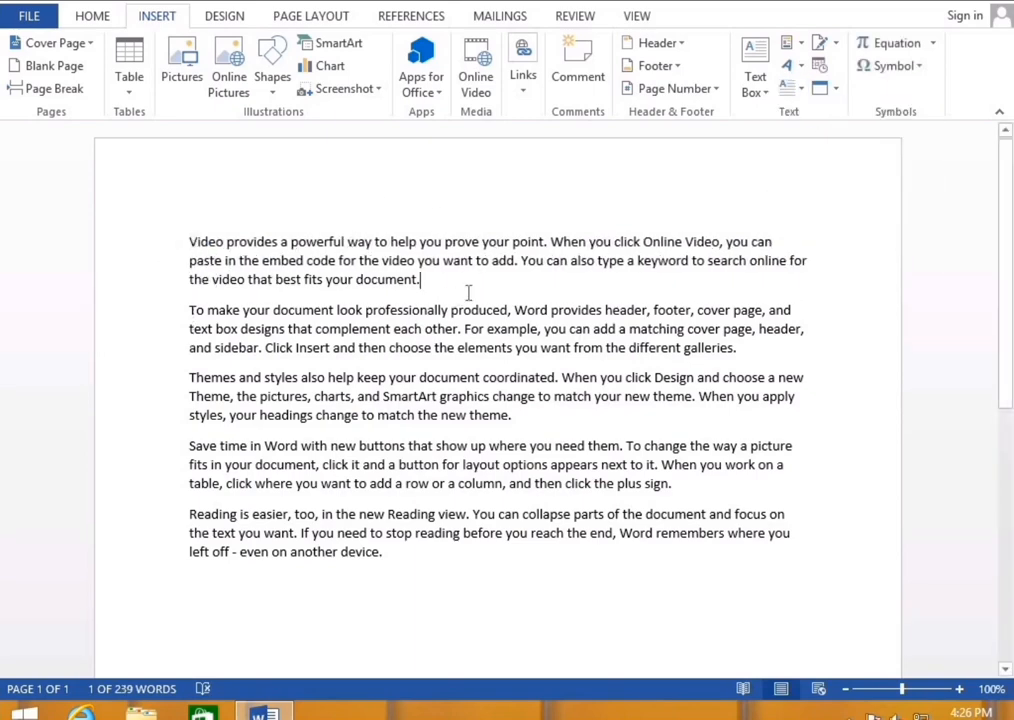
{"action": "left_click", "coordinate": [837, 46]}
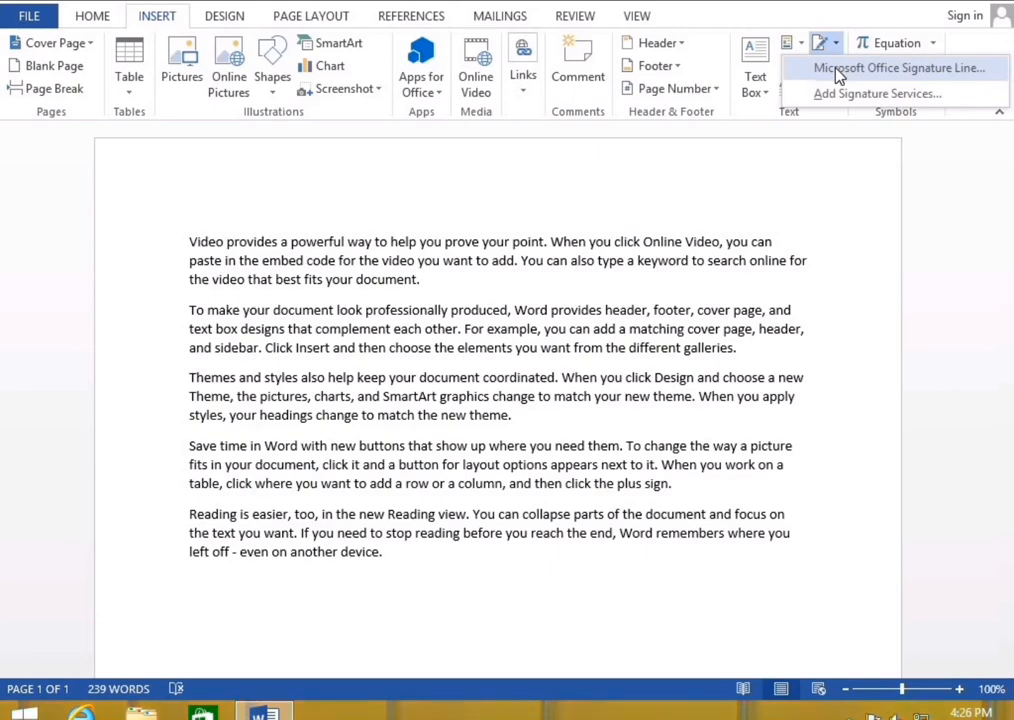
{"action": "left_click", "coordinate": [838, 72]}
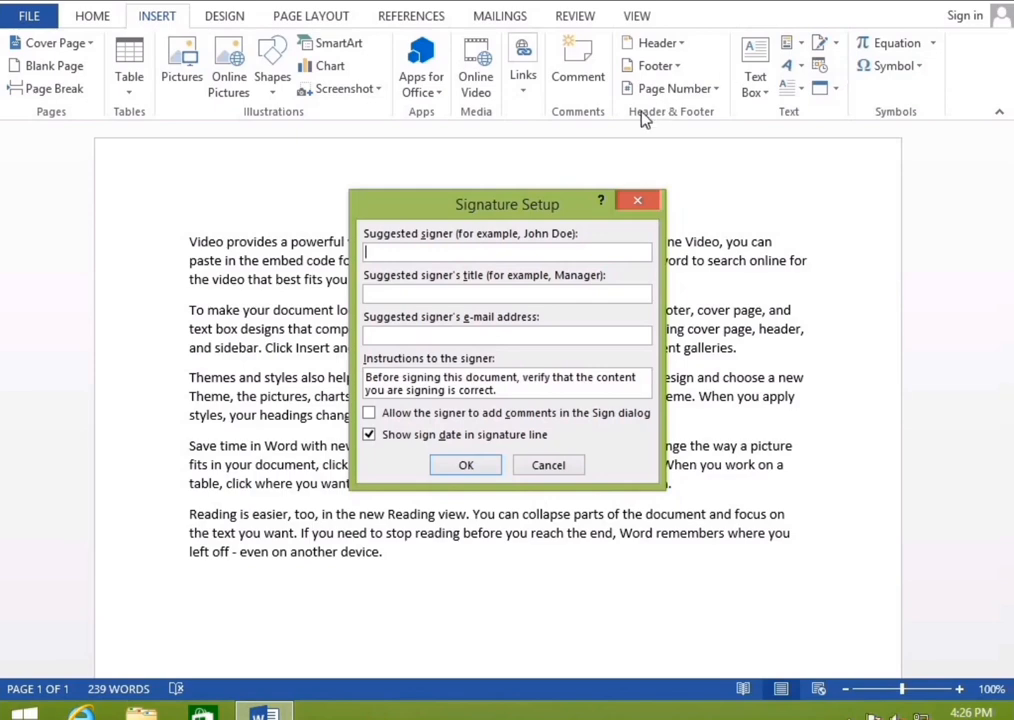
{"action": "left_click", "coordinate": [637, 200]}
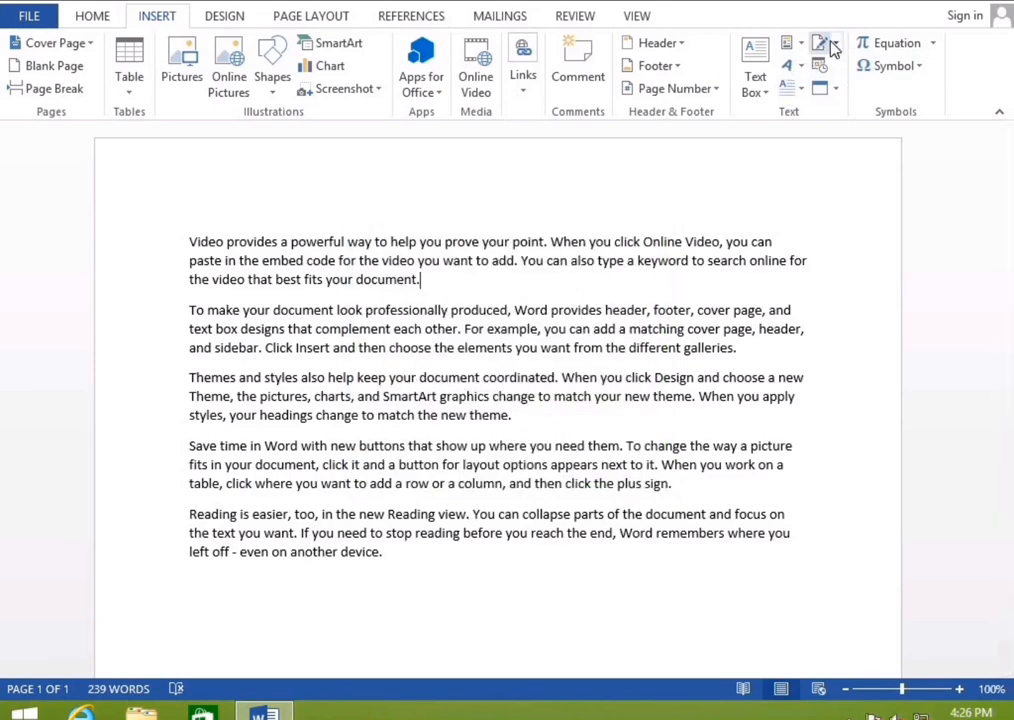
{"action": "left_click", "coordinate": [835, 45]}
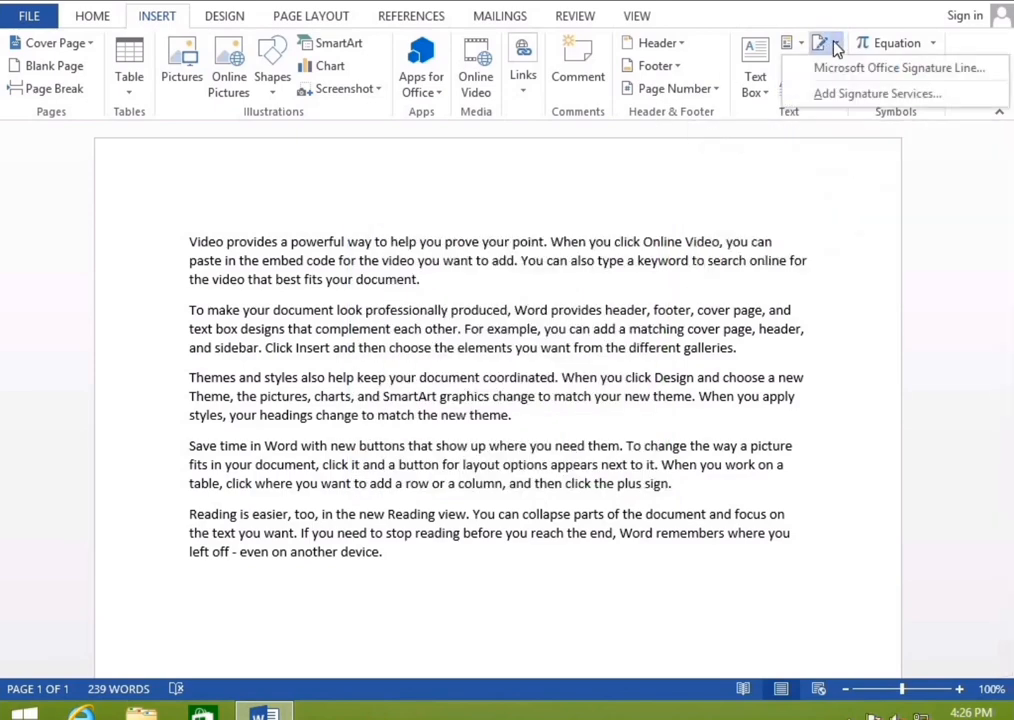
{"action": "left_click", "coordinate": [884, 95]}
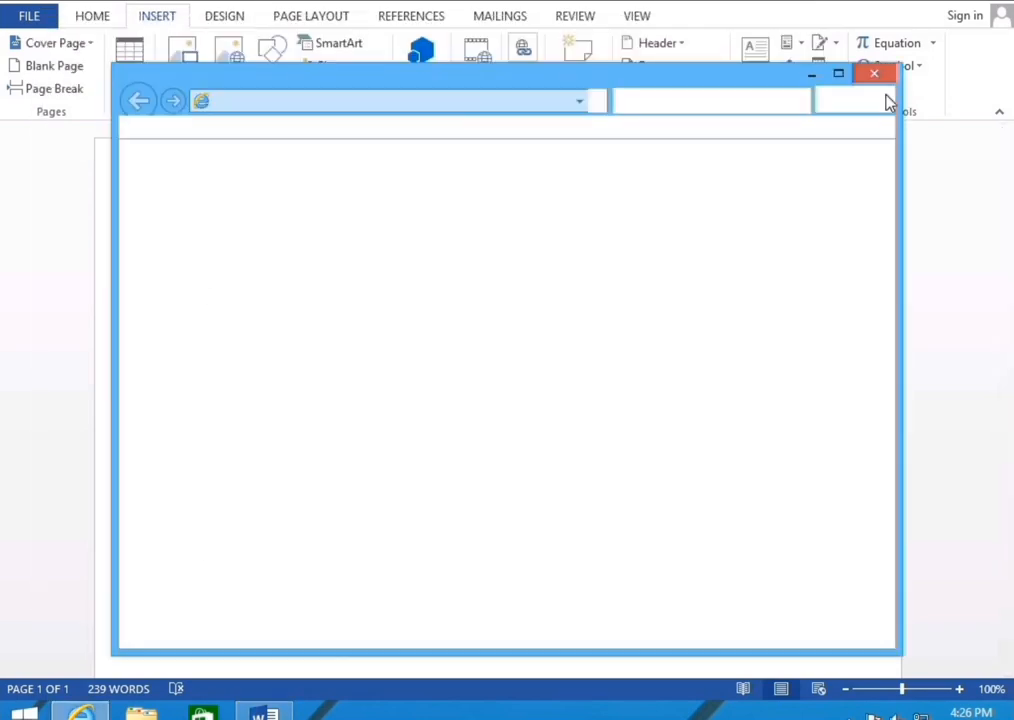
{"action": "left_click", "coordinate": [874, 74]}
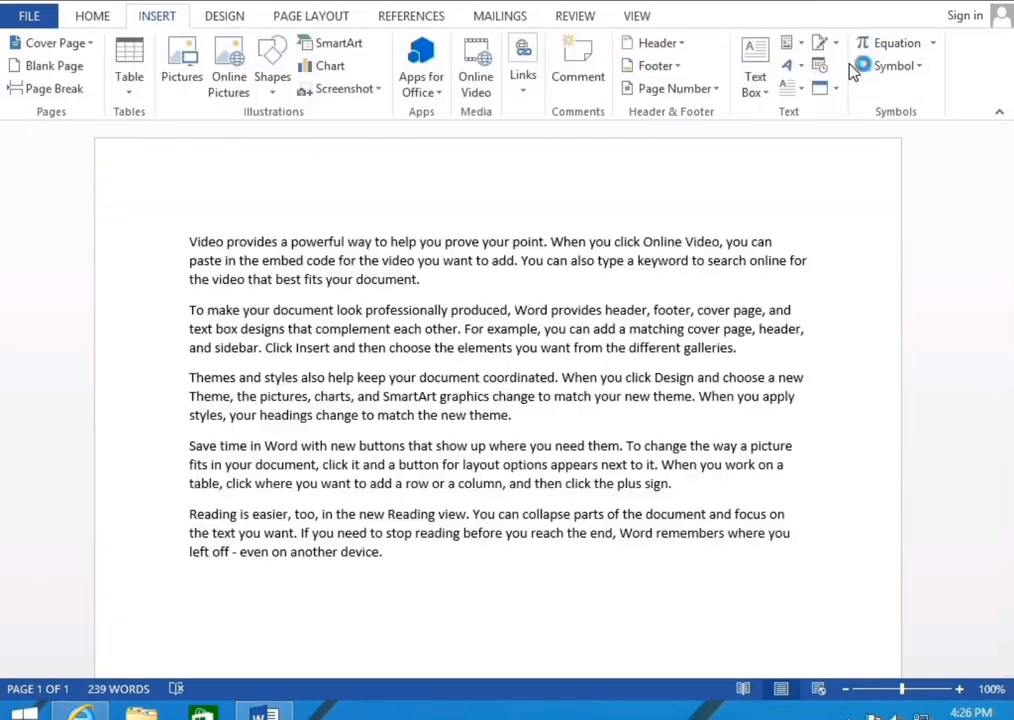
{"action": "left_click", "coordinate": [838, 46]}
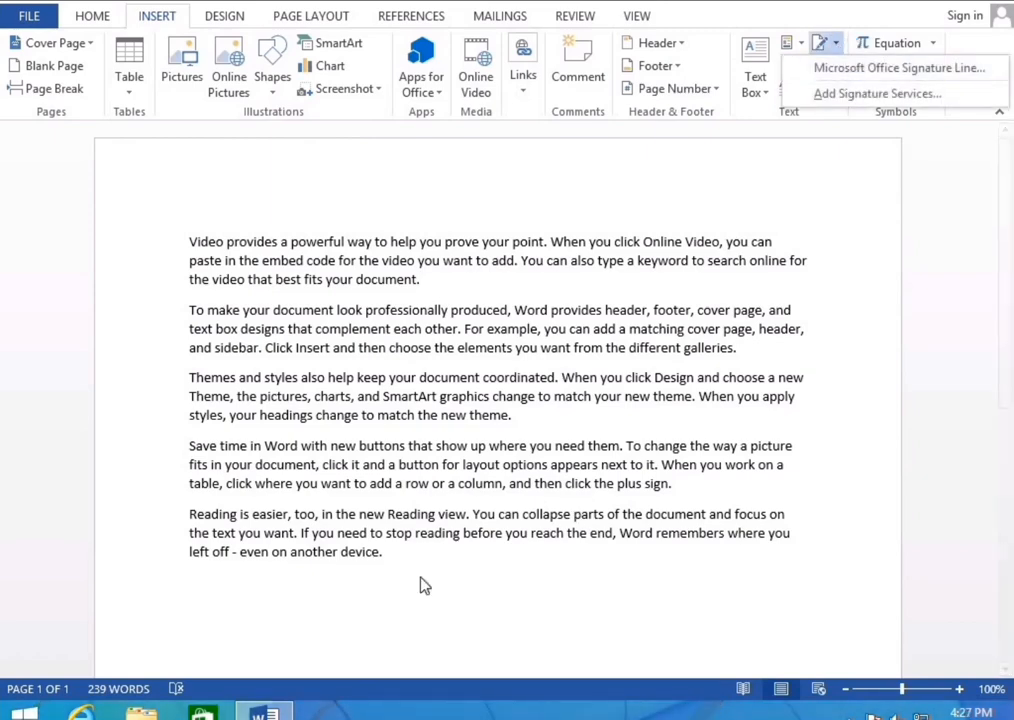
{"action": "left_click", "coordinate": [344, 605]}
{"action": "key", "text": "Return"}
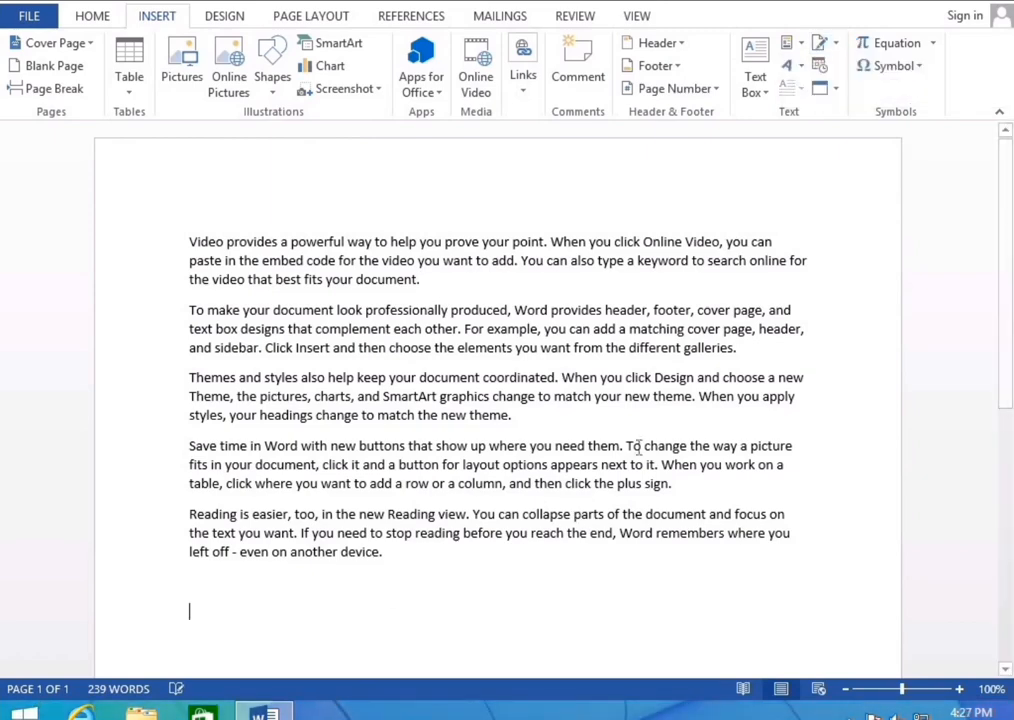
{"action": "left_click", "coordinate": [836, 47]}
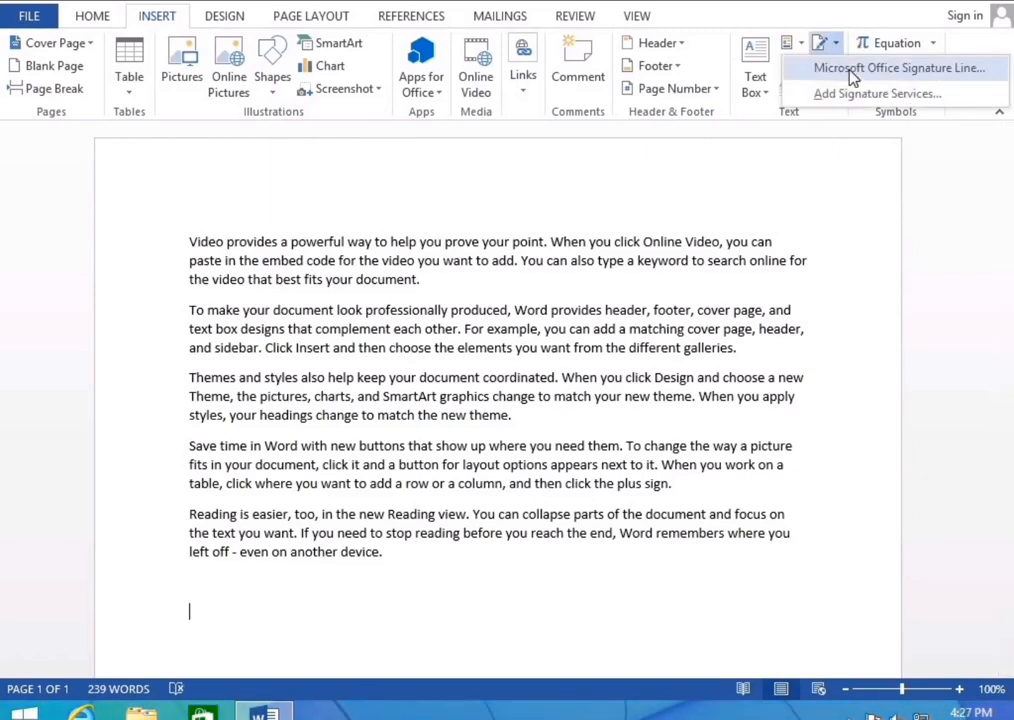
{"action": "left_click", "coordinate": [850, 69]}
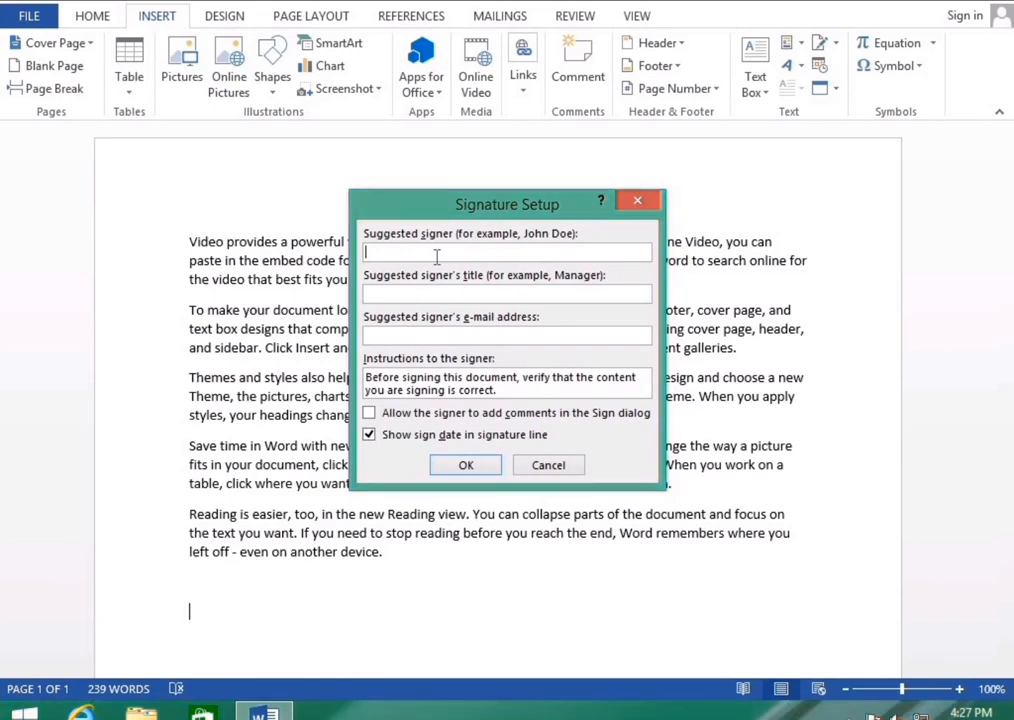
{"action": "type", "text": "ANKIT"}
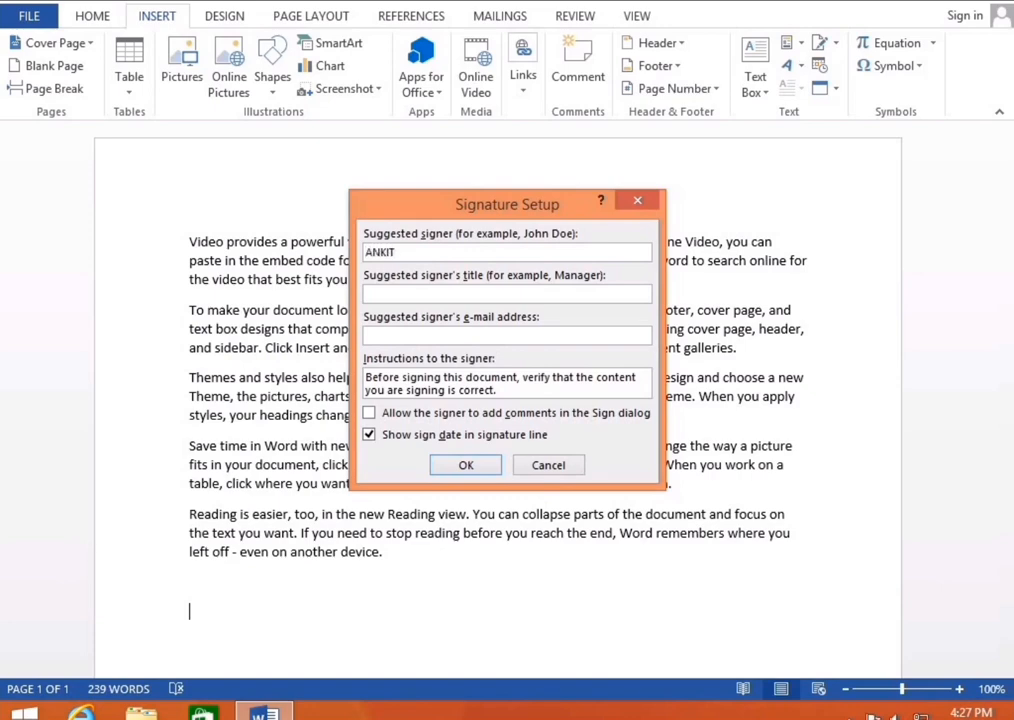
{"action": "left_click", "coordinate": [451, 292]}
{"action": "type", "text": "HR"}
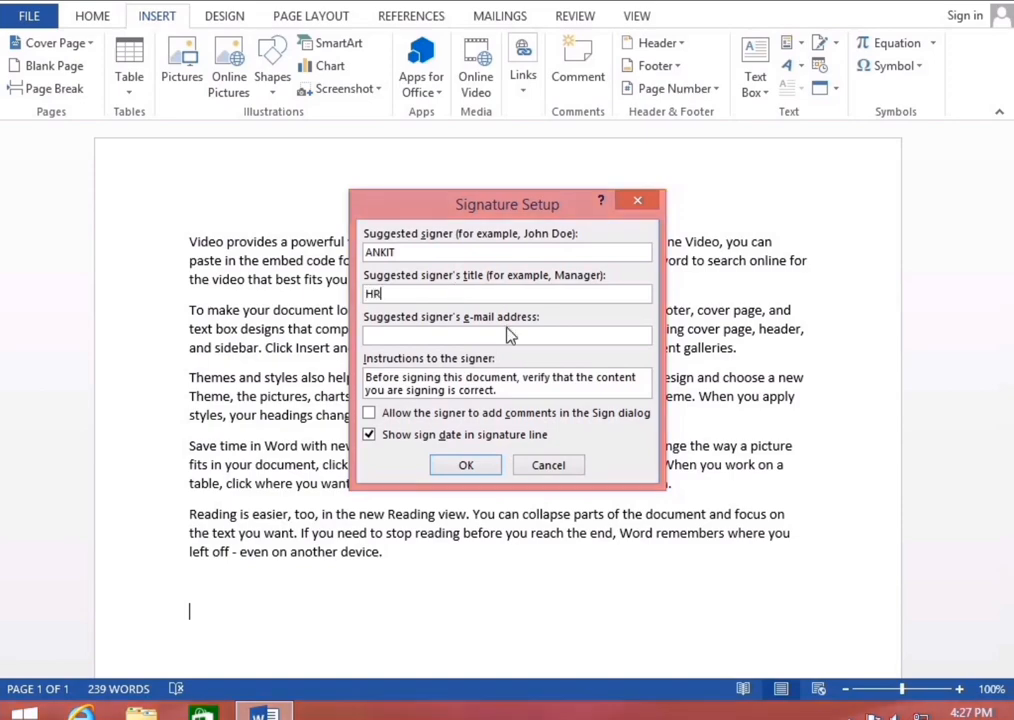
{"action": "left_click", "coordinate": [466, 466]}
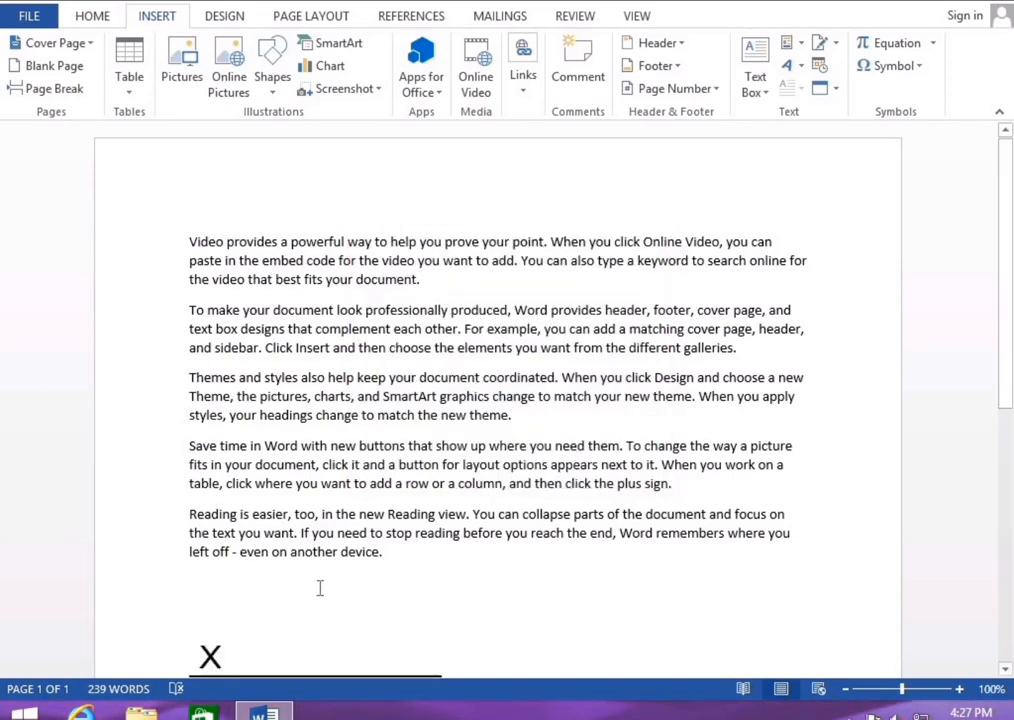
{"action": "scroll", "coordinate": [346, 584], "scroll_direction": "down", "scroll_amount": 5}
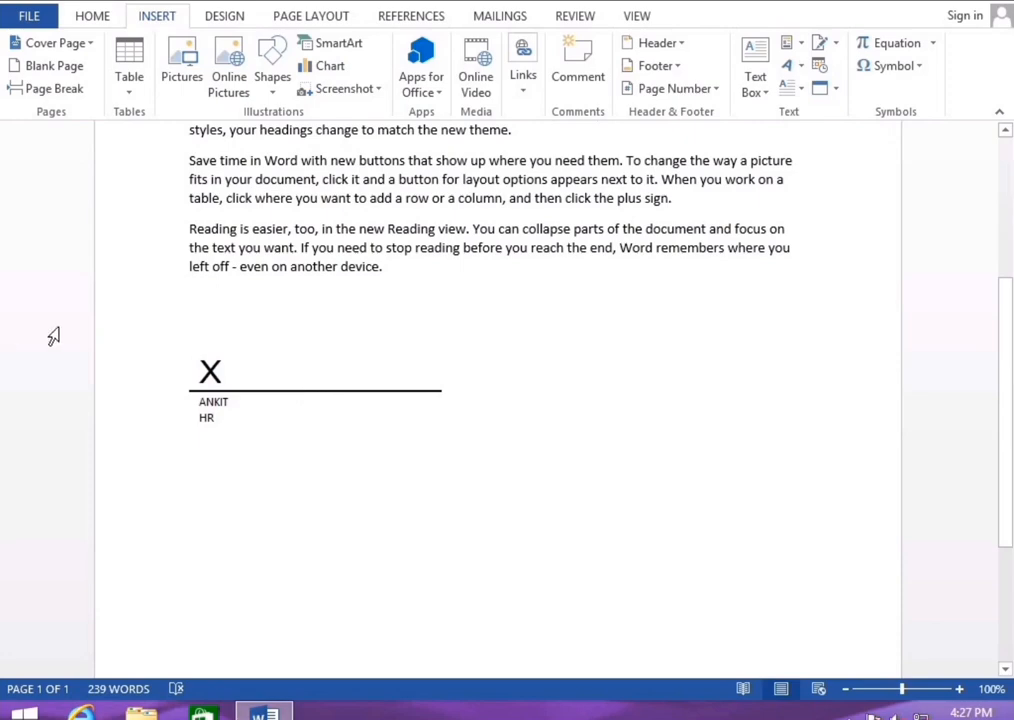
{"action": "key", "text": "ctrl+a"}
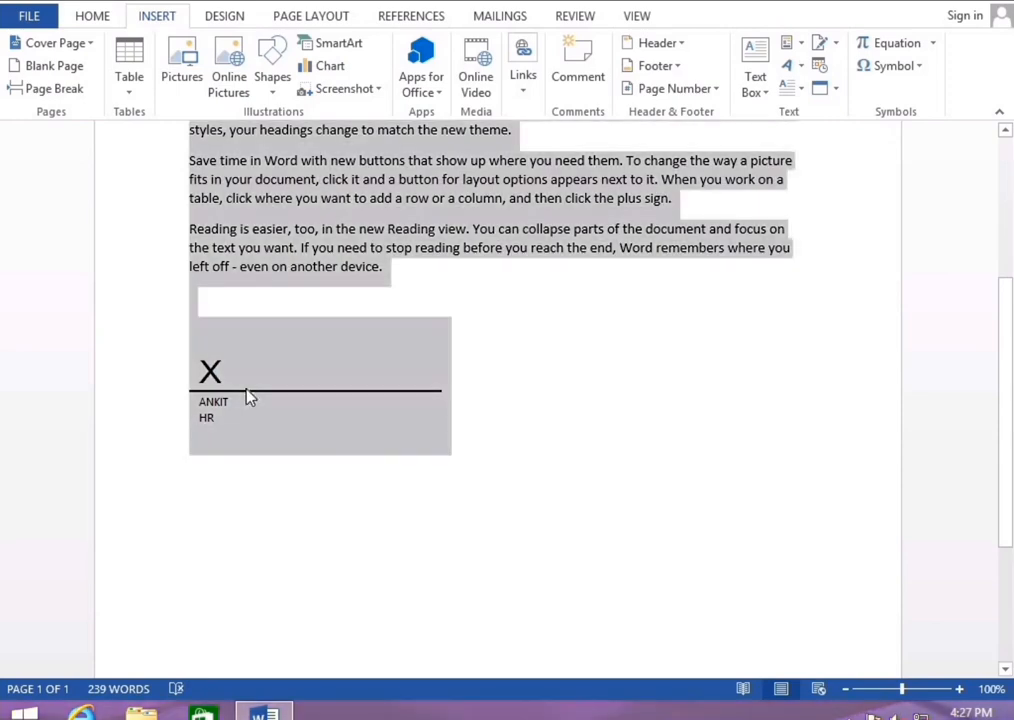
{"action": "left_click", "coordinate": [276, 386]}
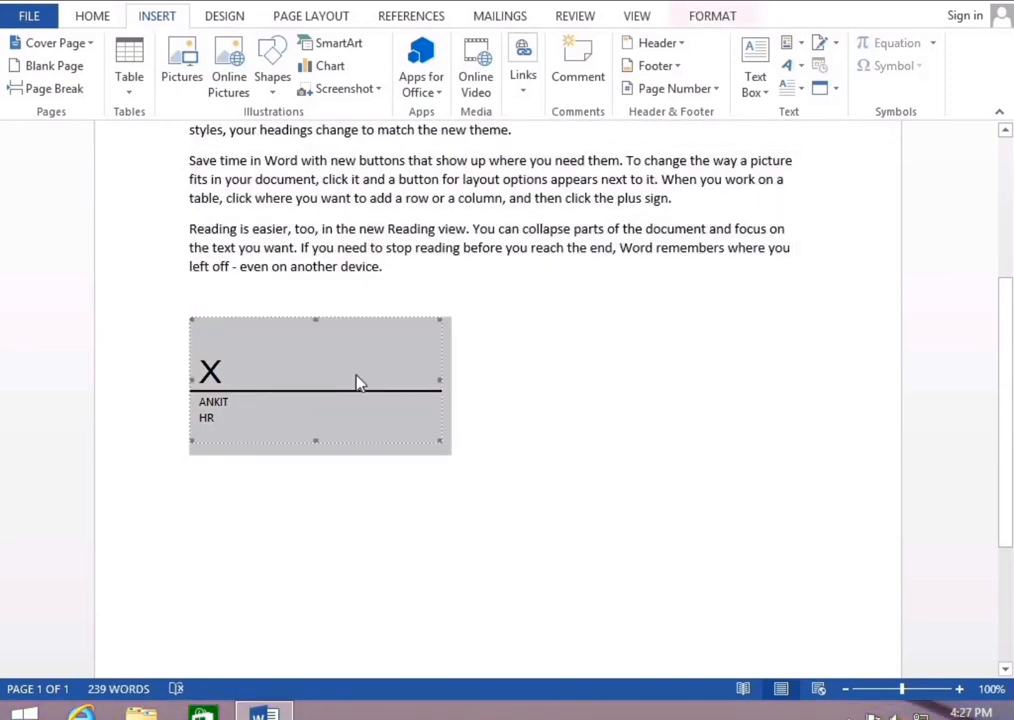
{"action": "key", "text": "Delete"}
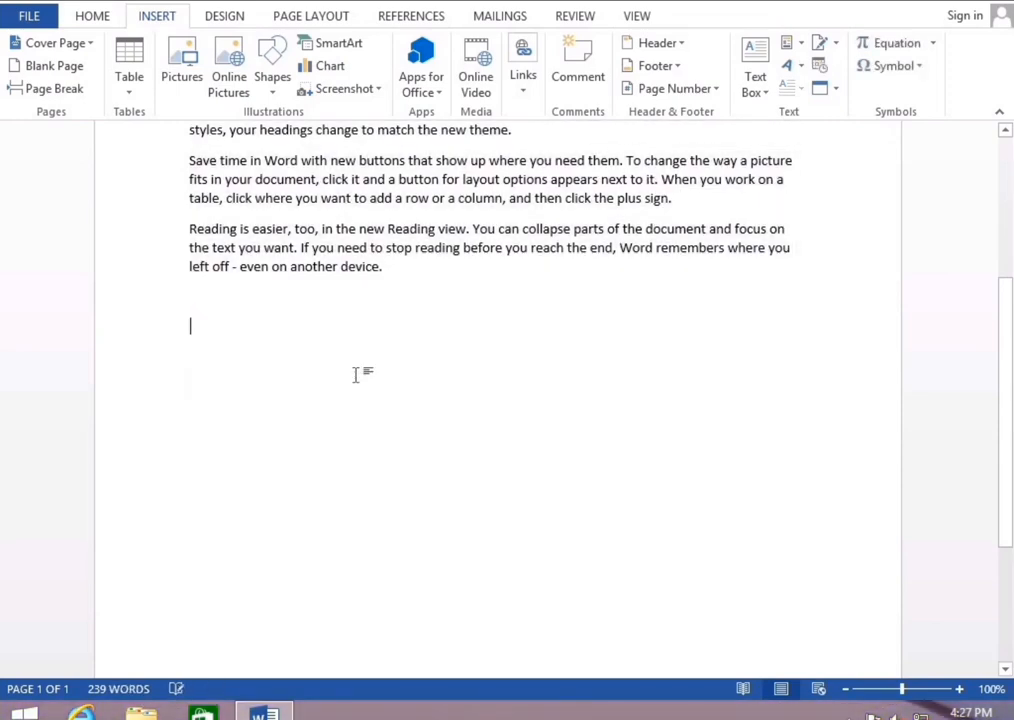
Try several date formats and Update automatically in Date and Time, closing without inserting anything
{"action": "left_click", "coordinate": [820, 68]}
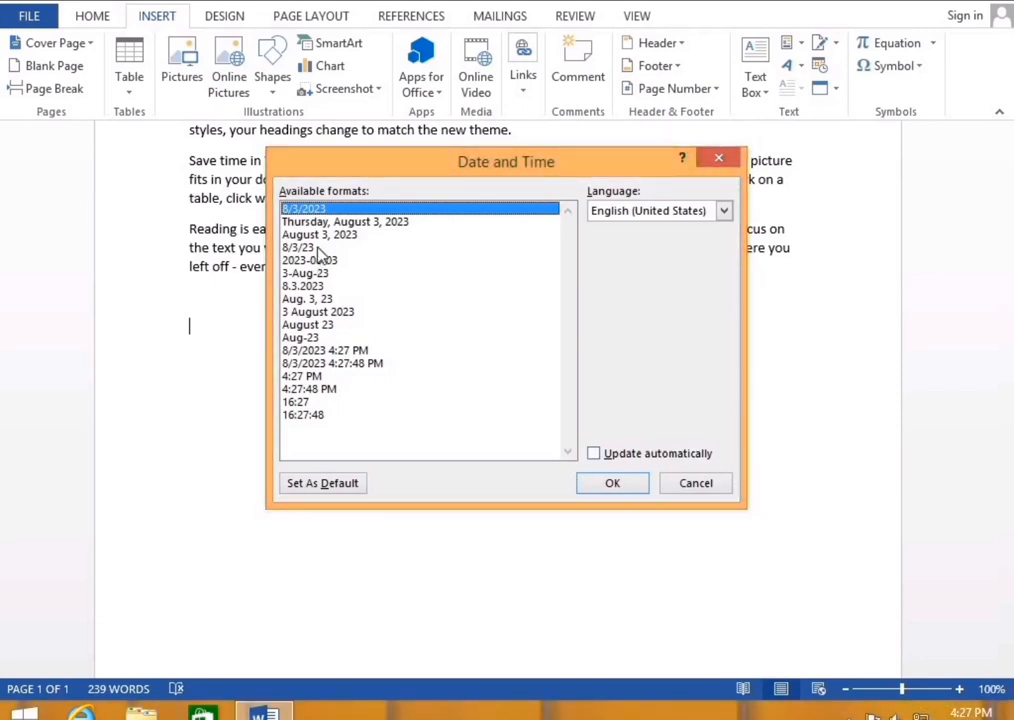
{"action": "left_click", "coordinate": [310, 287]}
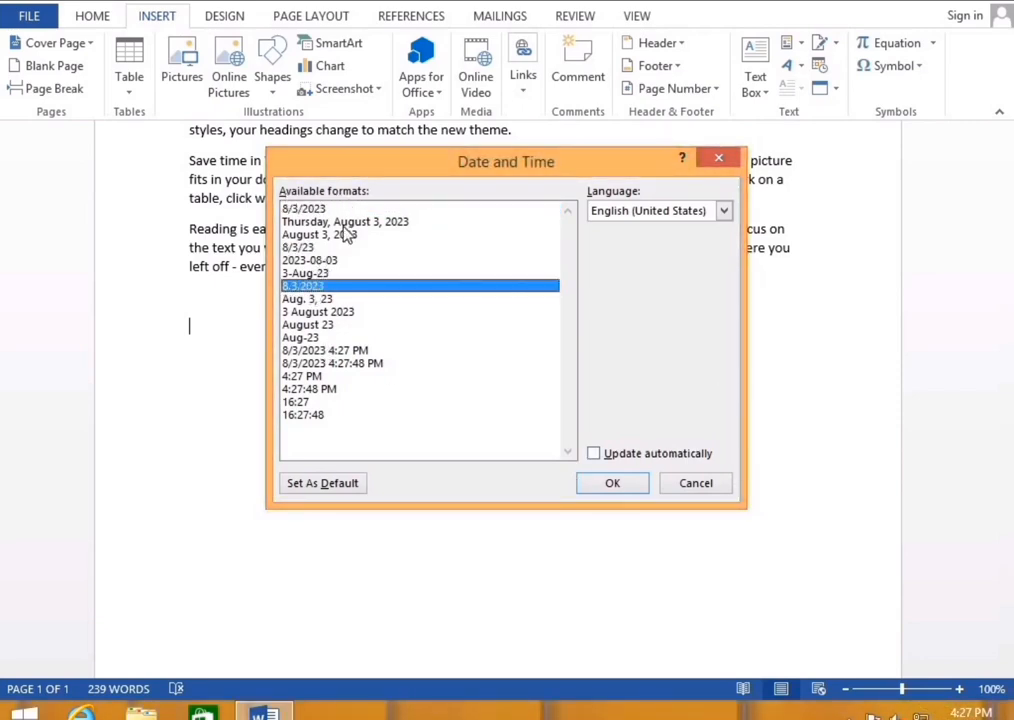
{"action": "left_click", "coordinate": [330, 363]}
{"action": "left_click", "coordinate": [330, 415]}
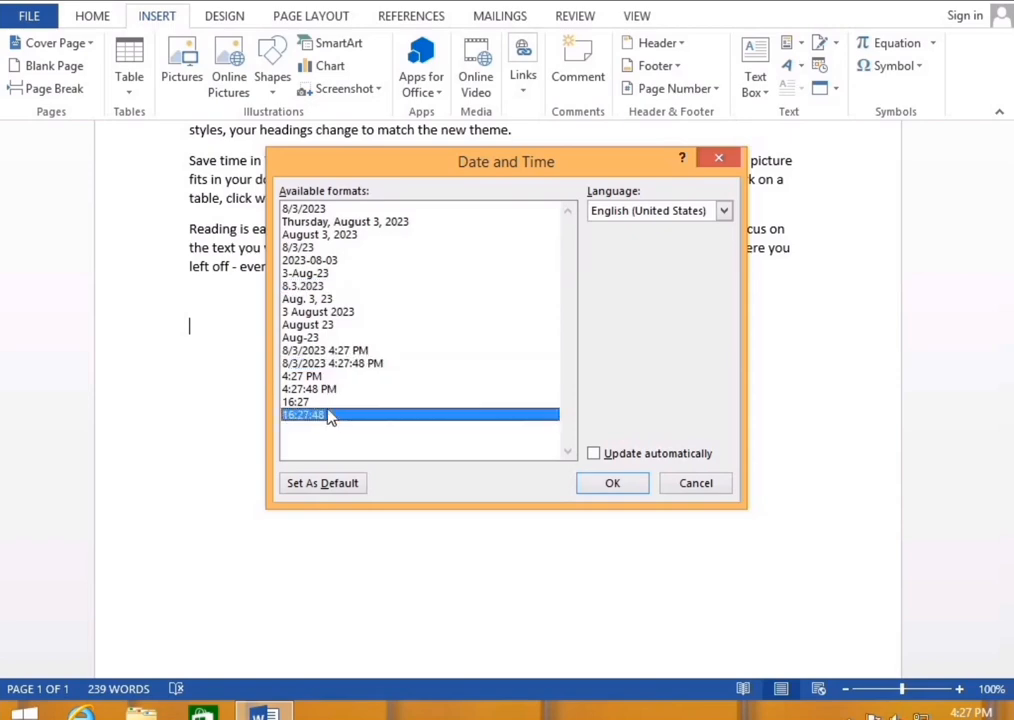
{"action": "left_click", "coordinate": [305, 338]}
{"action": "left_click", "coordinate": [595, 455]}
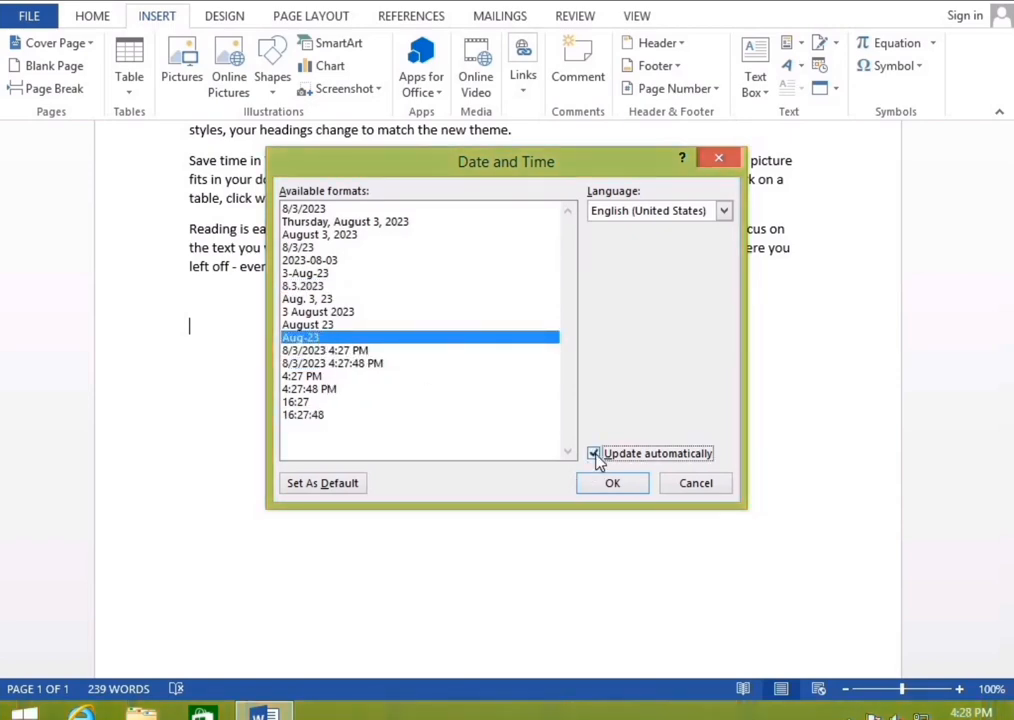
{"action": "left_click", "coordinate": [596, 455]}
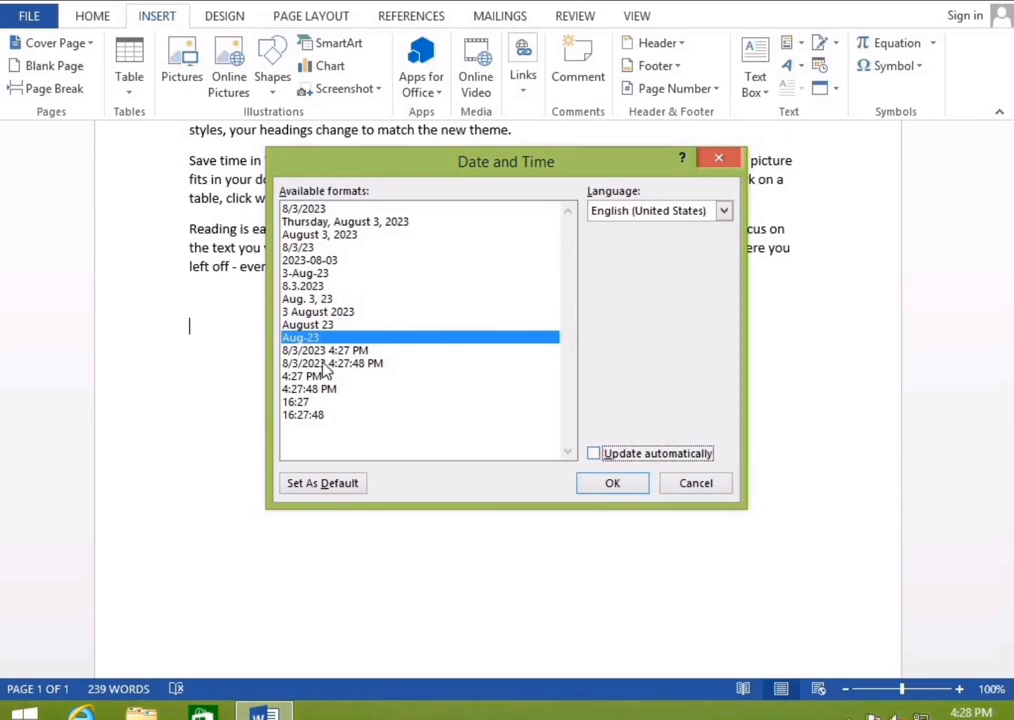
{"action": "left_click", "coordinate": [660, 455]}
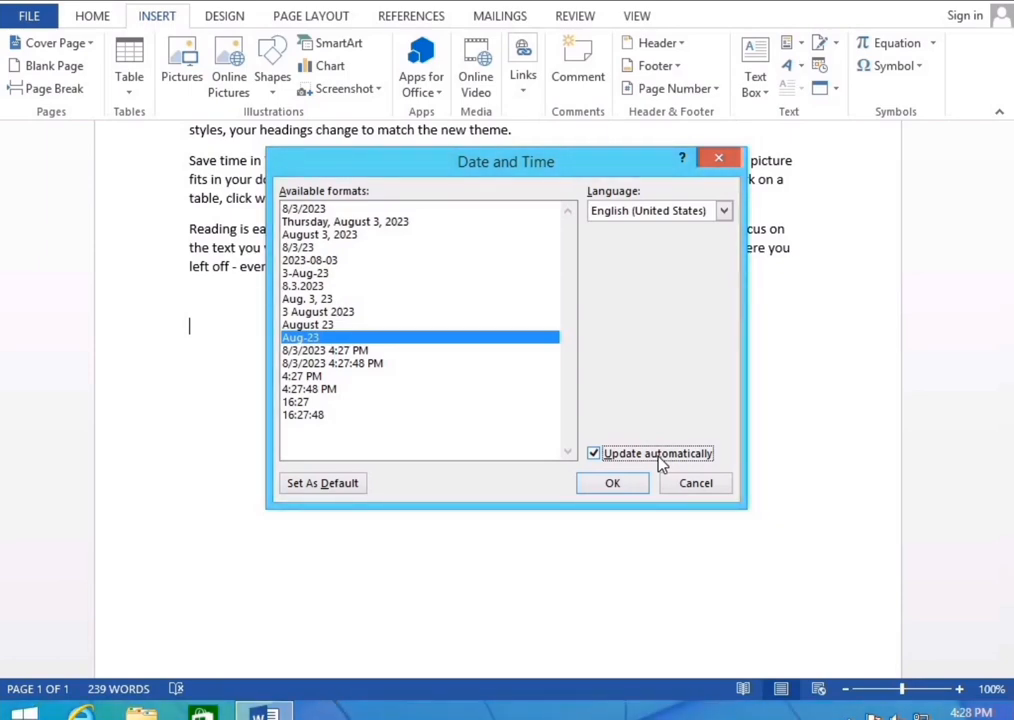
{"action": "left_click", "coordinate": [737, 158]}
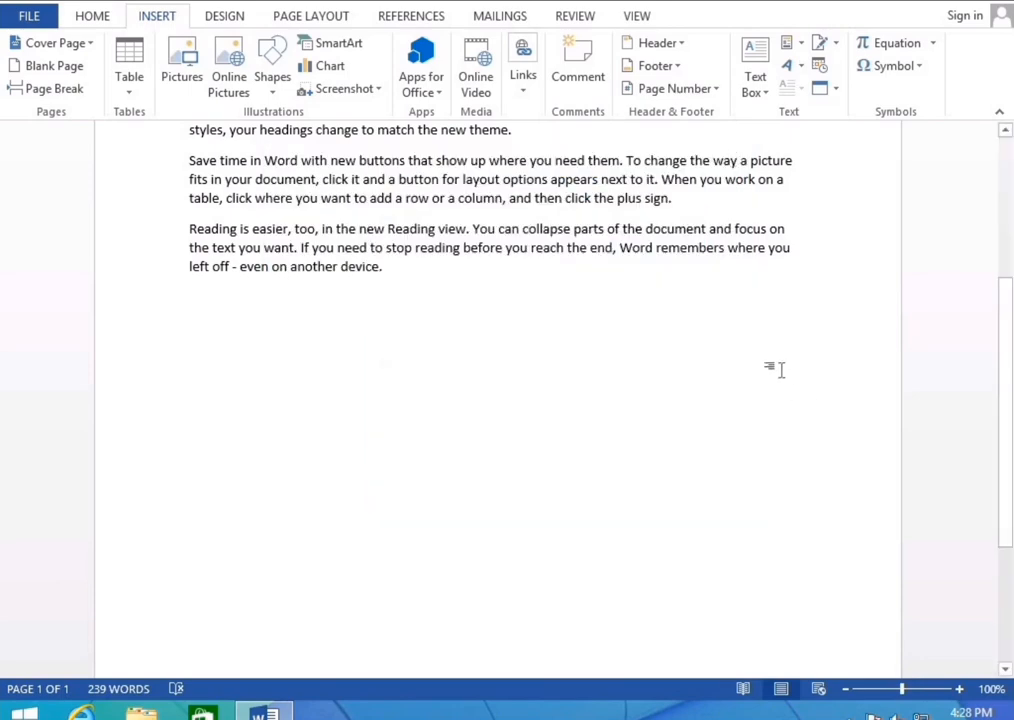
{"action": "left_click", "coordinate": [837, 92]}
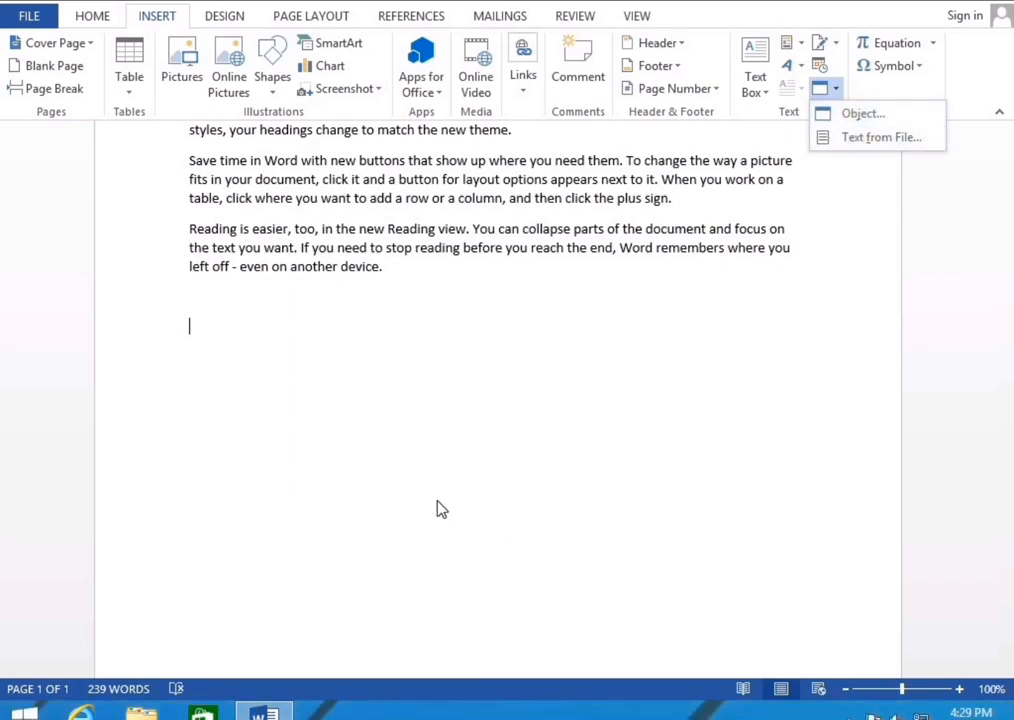
Insert =rand() sample paragraphs, paste an extra copy, and add a blank line after 'plus sign.'
{"action": "left_click", "coordinate": [536, 432]}
{"action": "scroll", "coordinate": [518, 423], "scroll_direction": "up", "scroll_amount": 4}
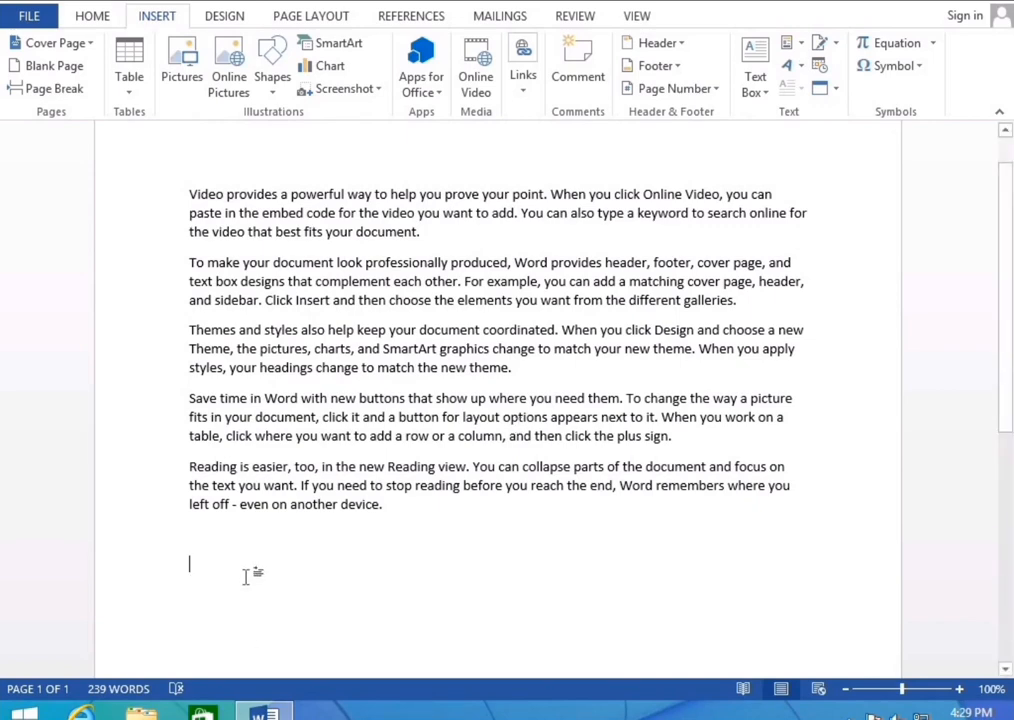
{"action": "type", "text": "=rand"}
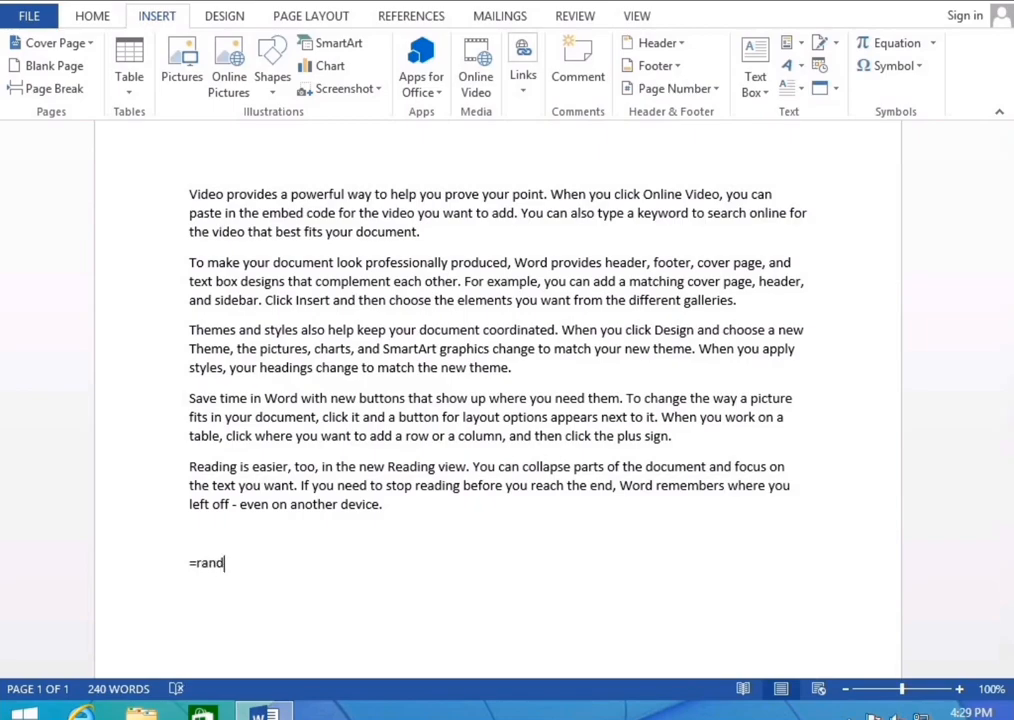
{"action": "type", "text": "()"}
{"action": "key", "text": "Return"}
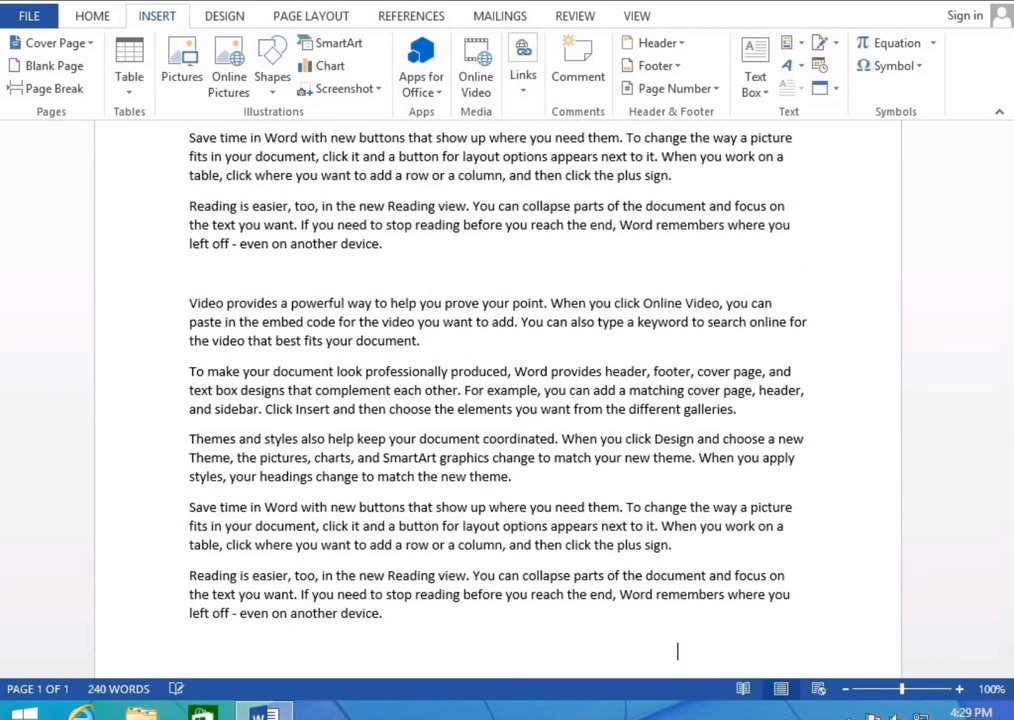
{"action": "key", "text": "ctrl+v"}
{"action": "key", "text": "ctrl+v"}
{"action": "scroll", "coordinate": [384, 563], "scroll_direction": "up", "scroll_amount": 6}
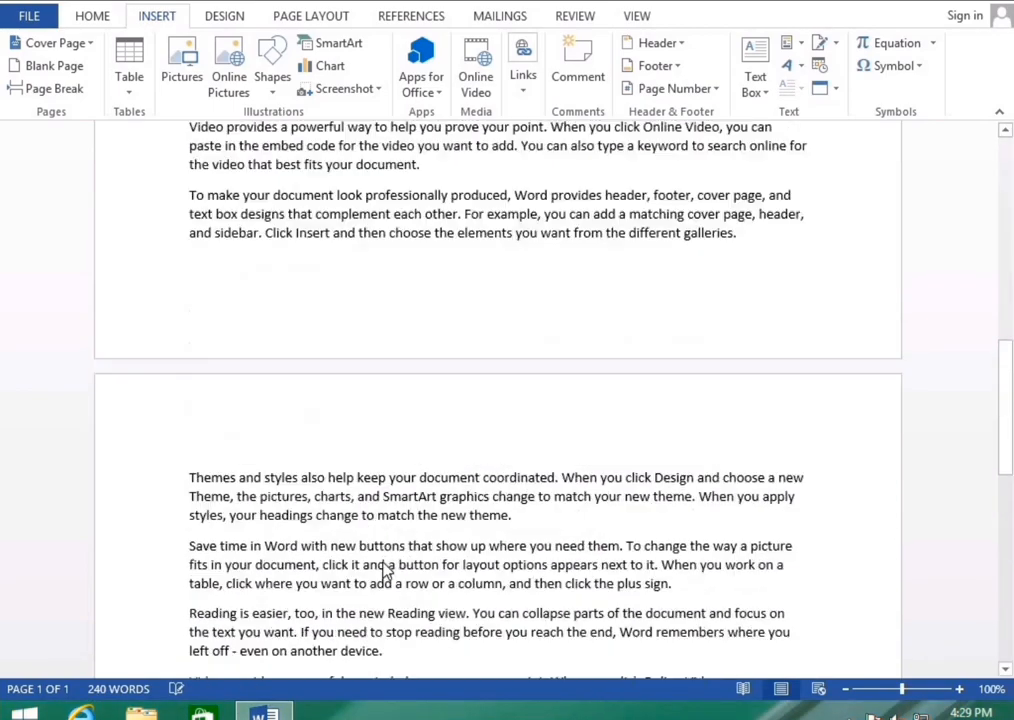
{"action": "scroll", "coordinate": [384, 567], "scroll_direction": "down", "scroll_amount": 10}
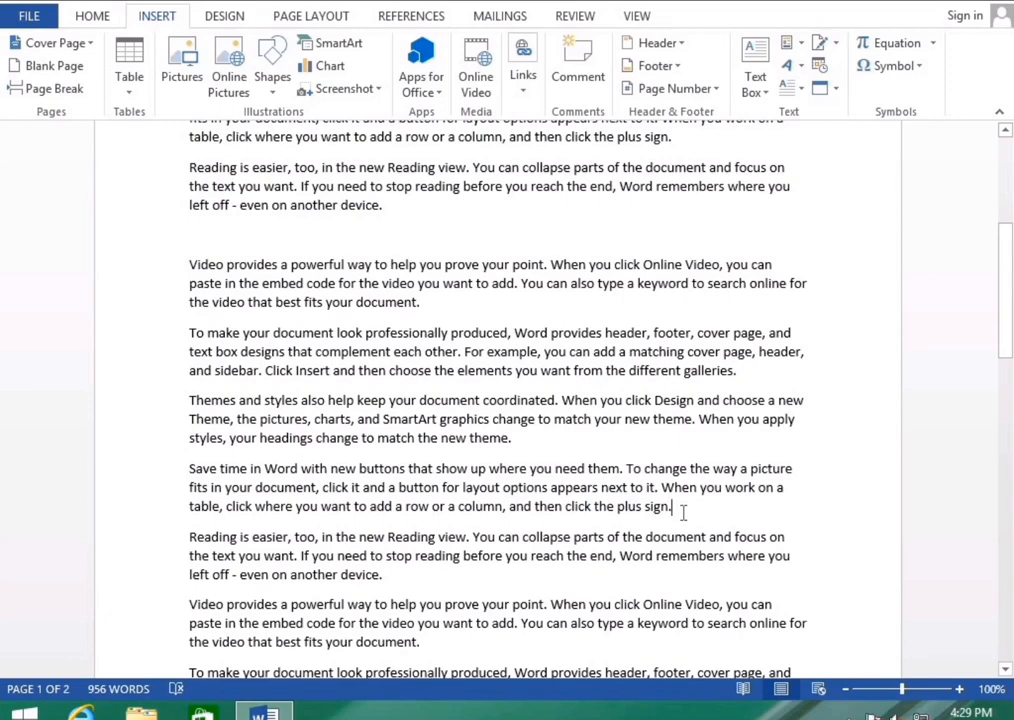
{"action": "key", "text": "Return"}
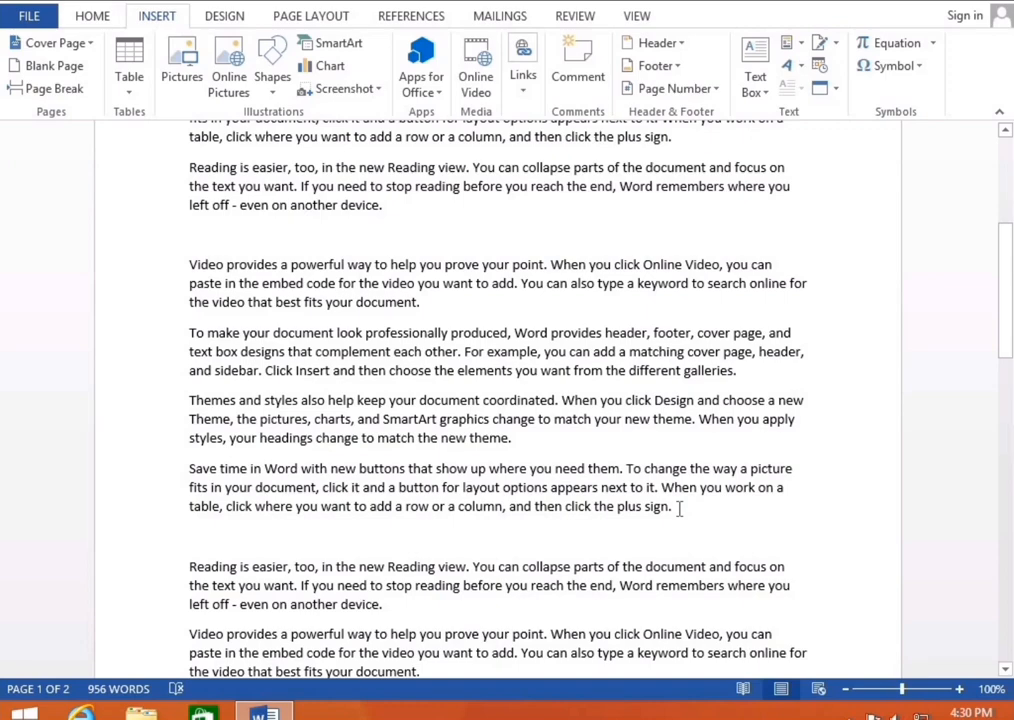
Colour 'click the plus sign.' red and 'Reading is easier, too' orange
{"action": "left_click_drag", "start_coordinate": [679, 508], "coordinate": [577, 518]}
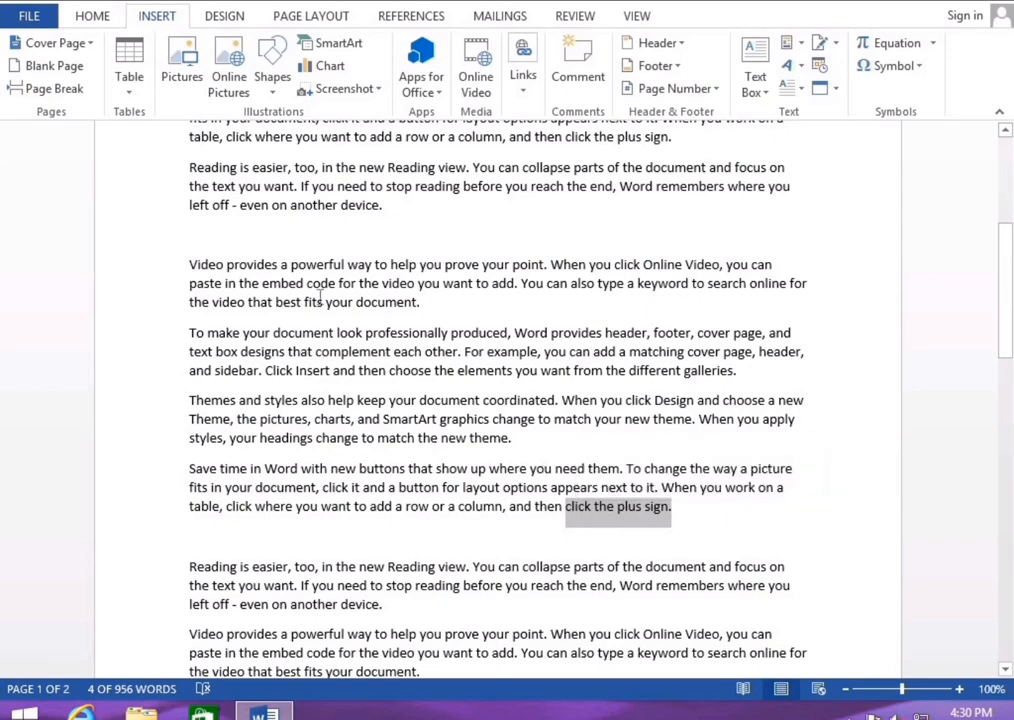
{"action": "left_click", "coordinate": [99, 19]}
{"action": "left_click", "coordinate": [322, 84]}
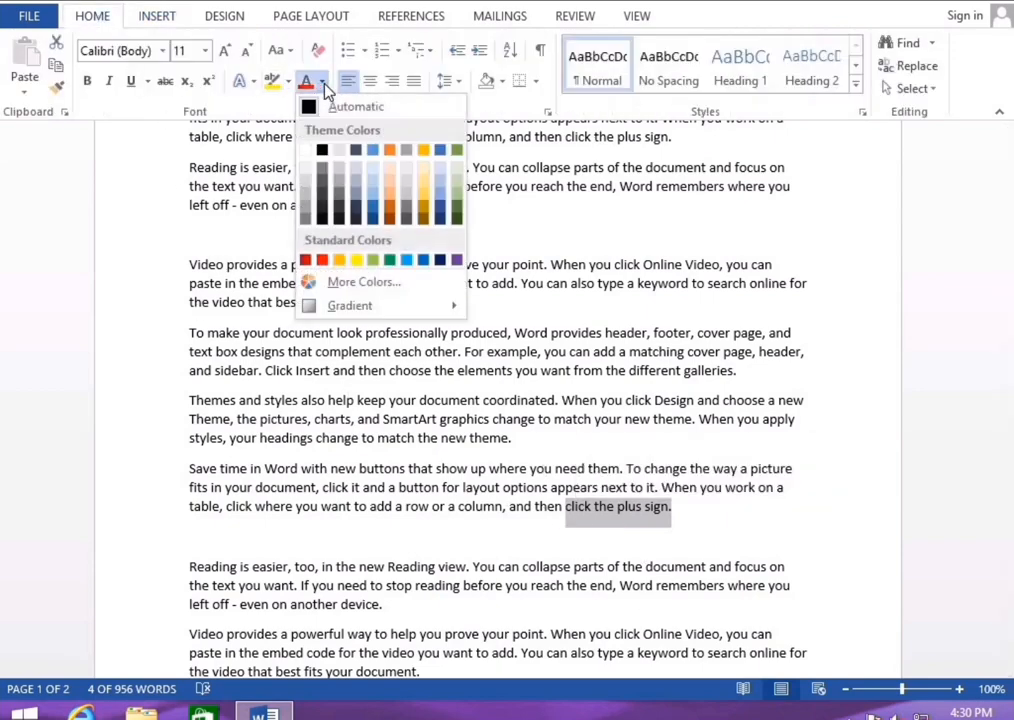
{"action": "left_click", "coordinate": [326, 261]}
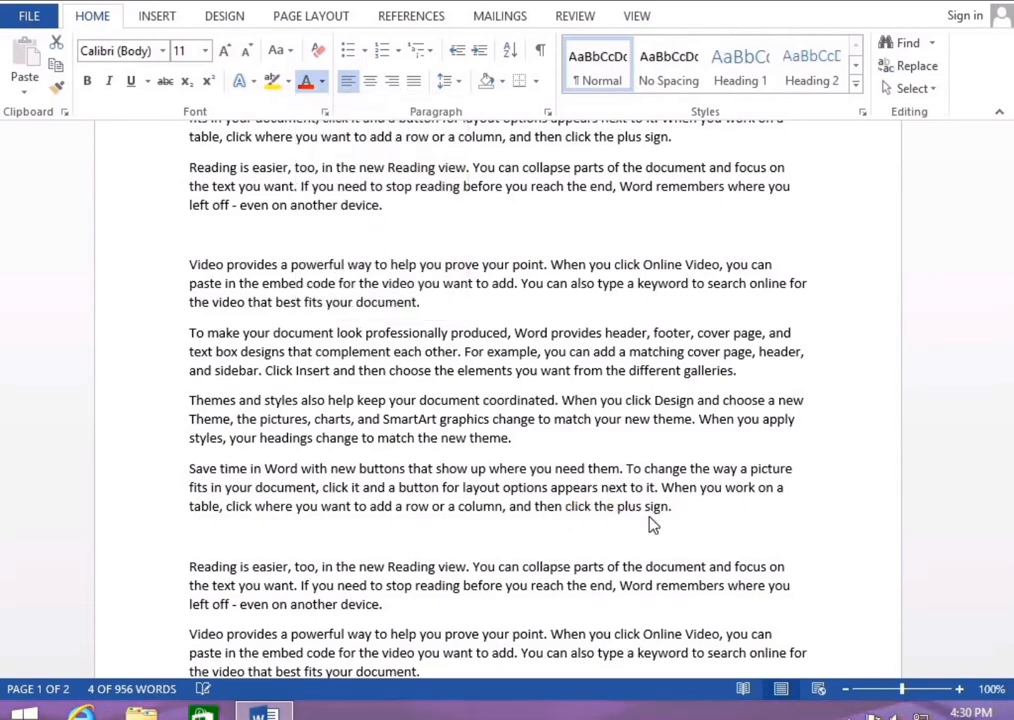
{"action": "left_click_drag", "start_coordinate": [190, 568], "coordinate": [314, 570]}
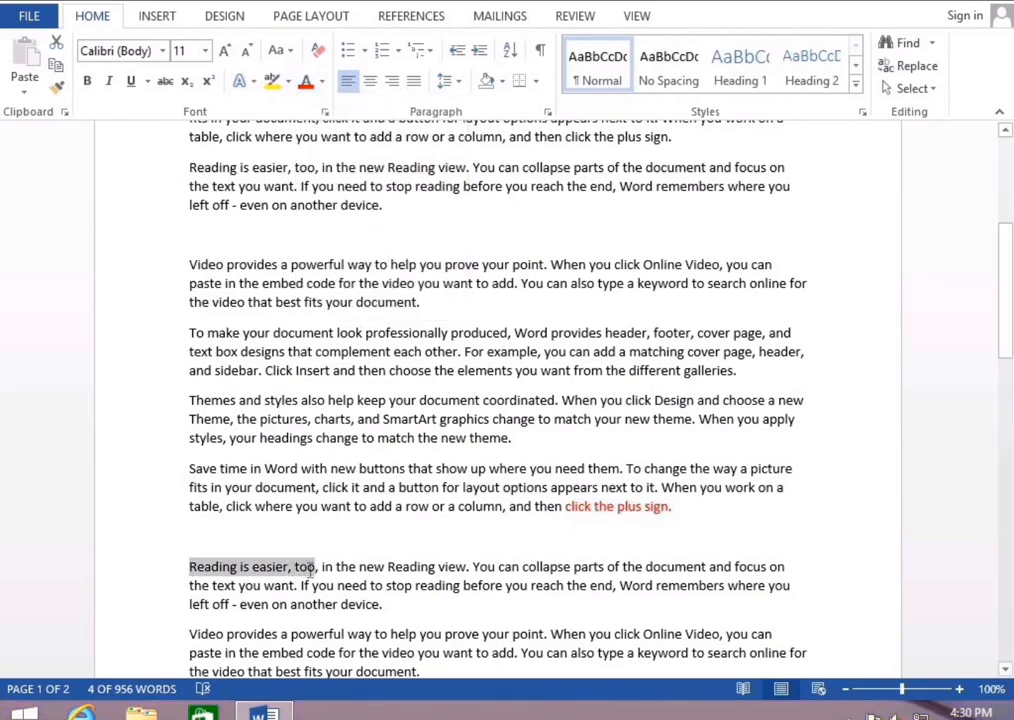
{"action": "left_click", "coordinate": [322, 81]}
{"action": "left_click", "coordinate": [395, 213]}
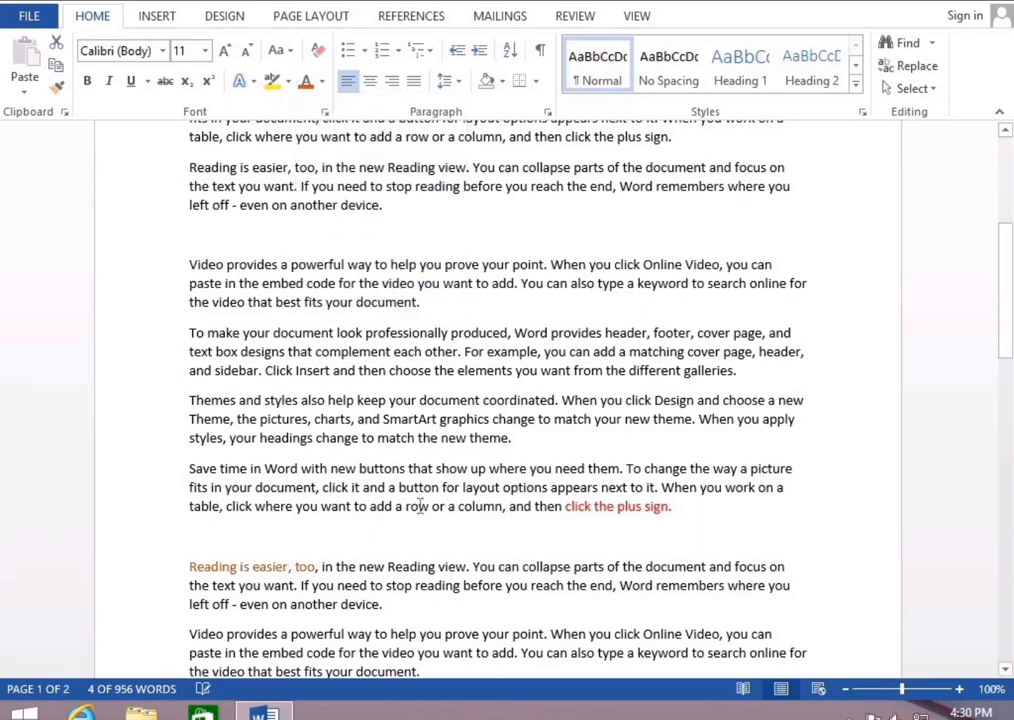
On the empty line, start inserting Text from File via the Object menu
{"action": "left_click", "coordinate": [295, 538]}
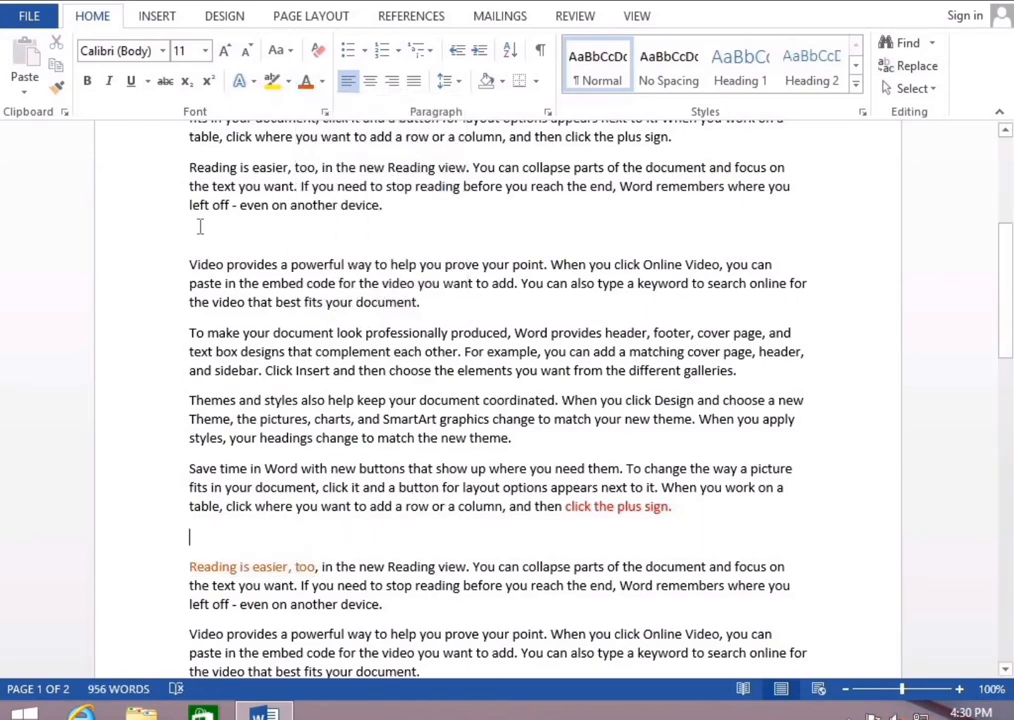
{"action": "left_click", "coordinate": [150, 18]}
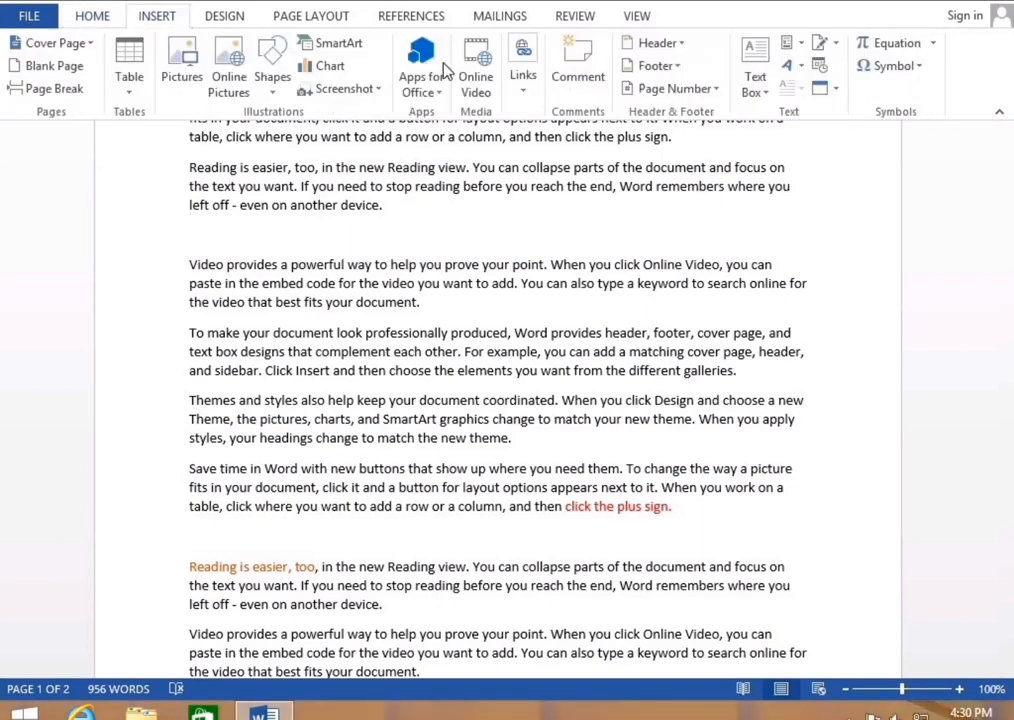
{"action": "left_click", "coordinate": [835, 89]}
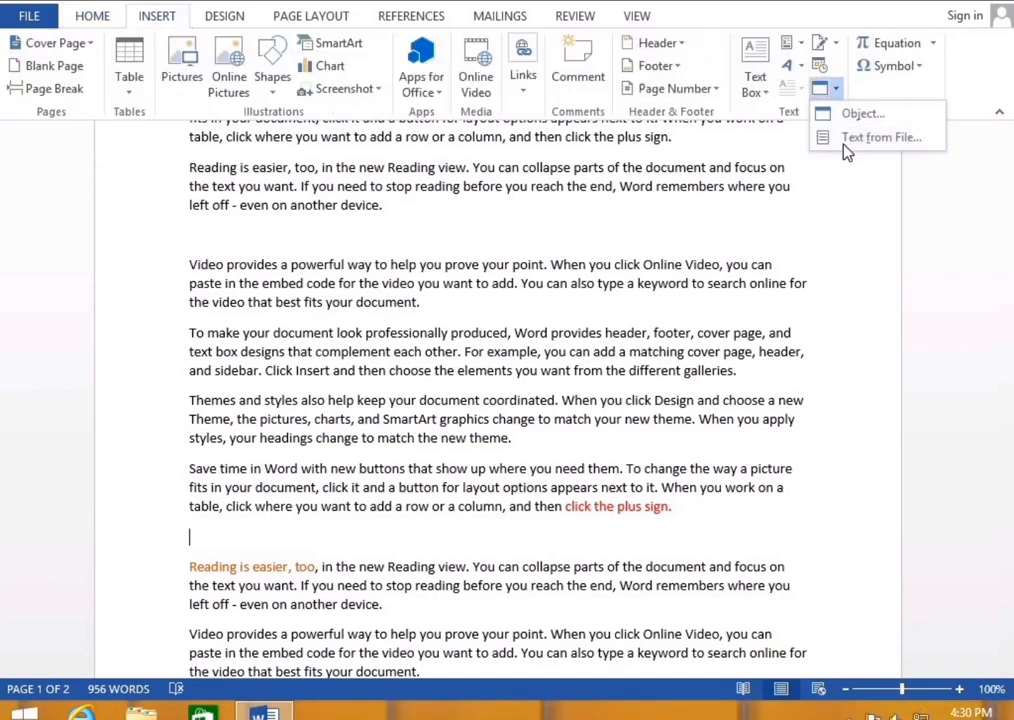
{"action": "left_click", "coordinate": [843, 139]}
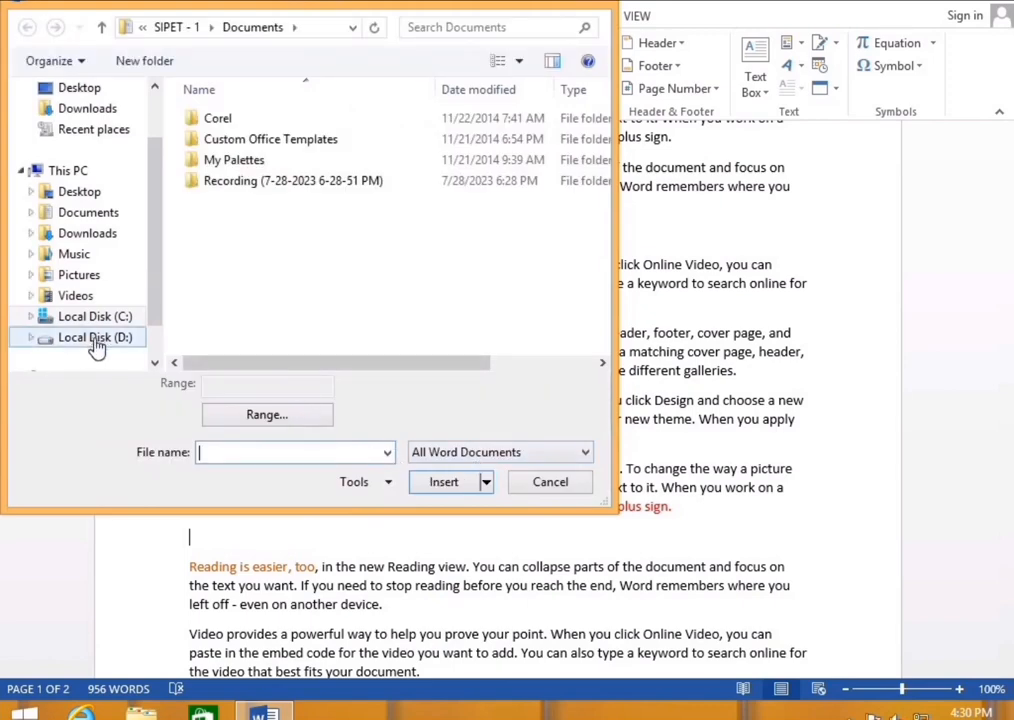
Browse drive D, Documents, Downloads, Videos, Pictures, Music and Desktop, then cancel without inserting a file
{"action": "left_click", "coordinate": [95, 338]}
{"action": "left_click_drag", "start_coordinate": [606, 204], "coordinate": [608, 340]}
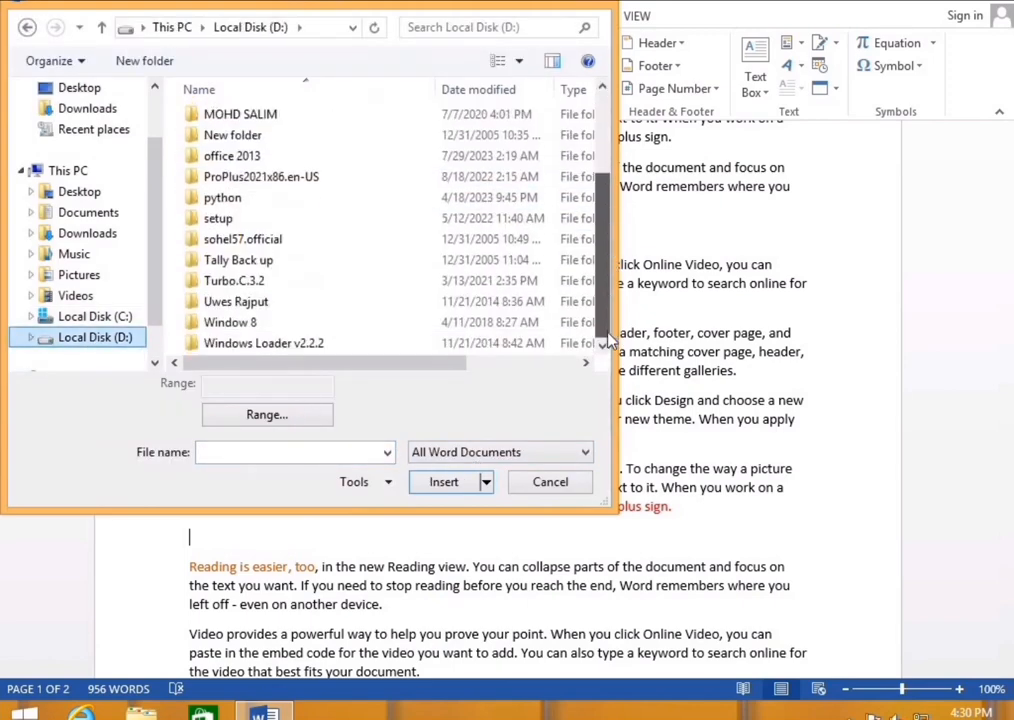
{"action": "left_click", "coordinate": [104, 216]}
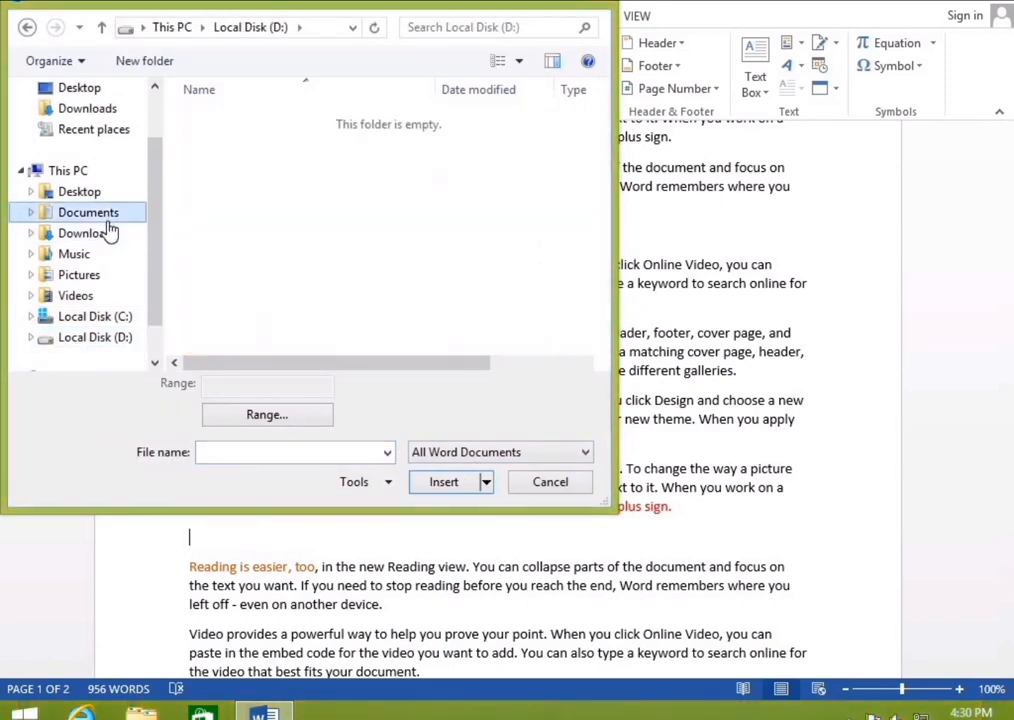
{"action": "left_click", "coordinate": [107, 236]}
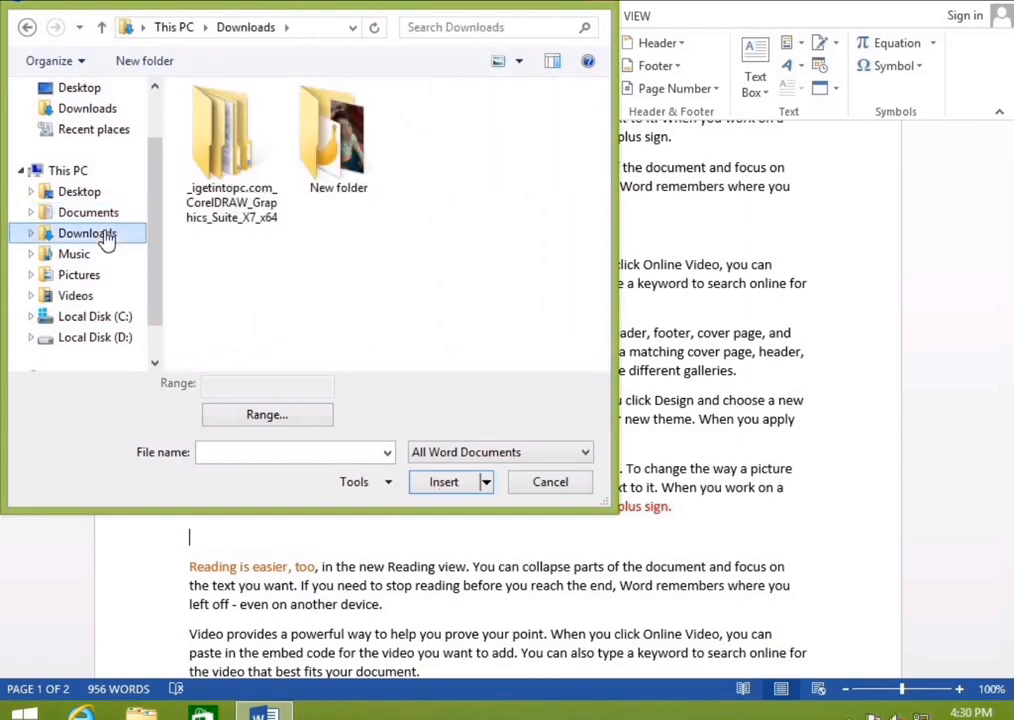
{"action": "left_click", "coordinate": [115, 114]}
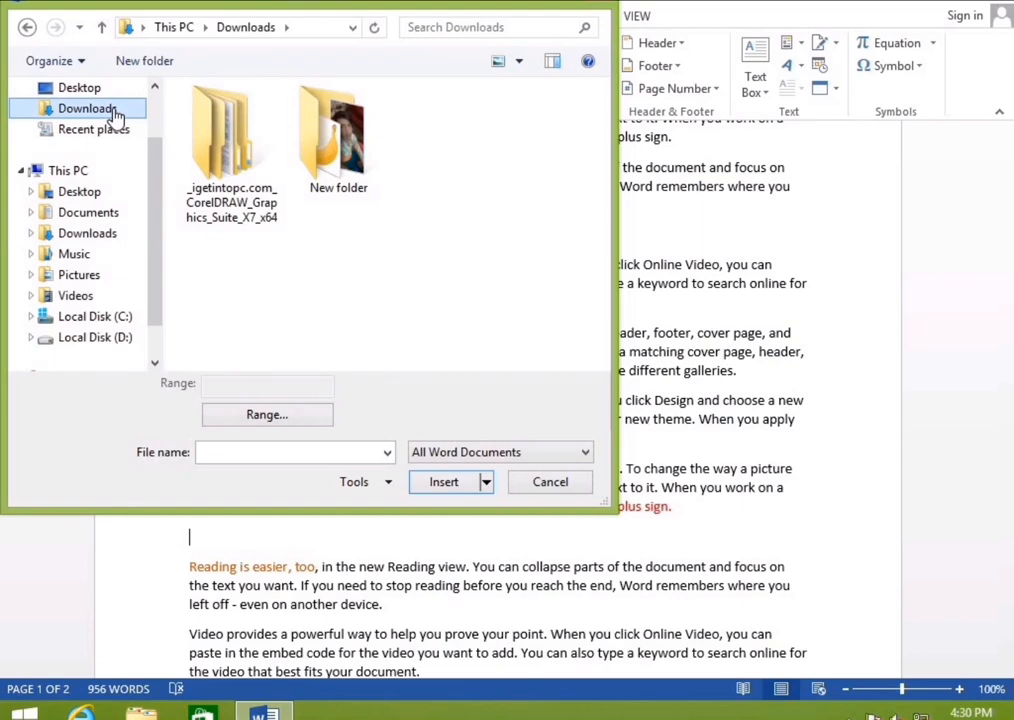
{"action": "left_click", "coordinate": [82, 296]}
{"action": "left_click", "coordinate": [96, 274]}
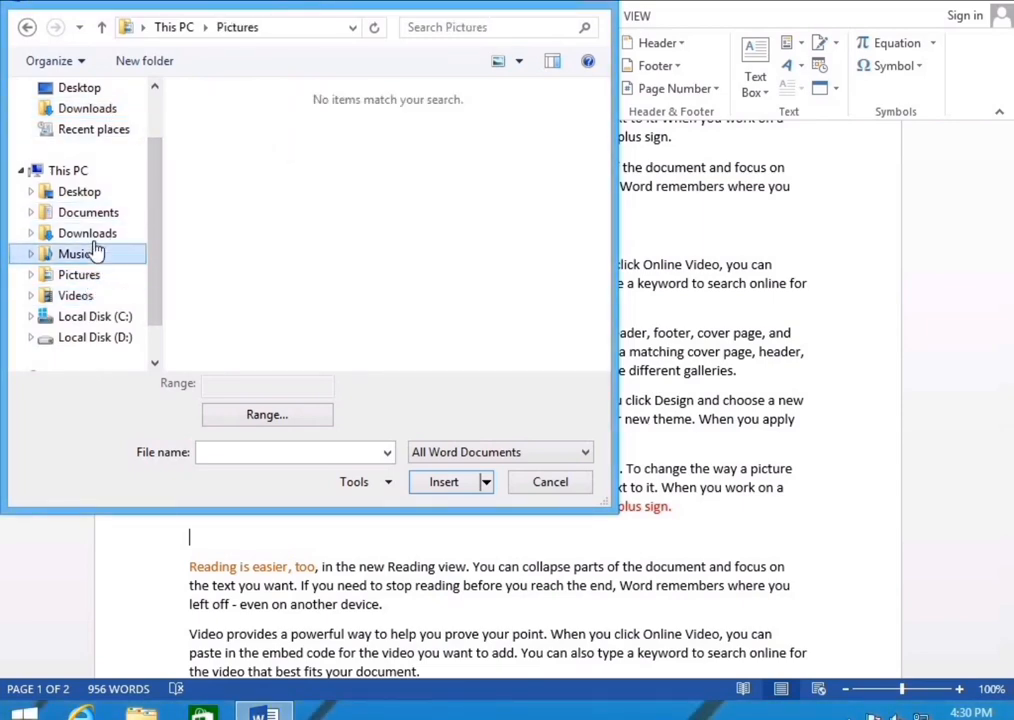
{"action": "left_click", "coordinate": [96, 254]}
{"action": "left_click", "coordinate": [94, 237]}
{"action": "left_click", "coordinate": [97, 215]}
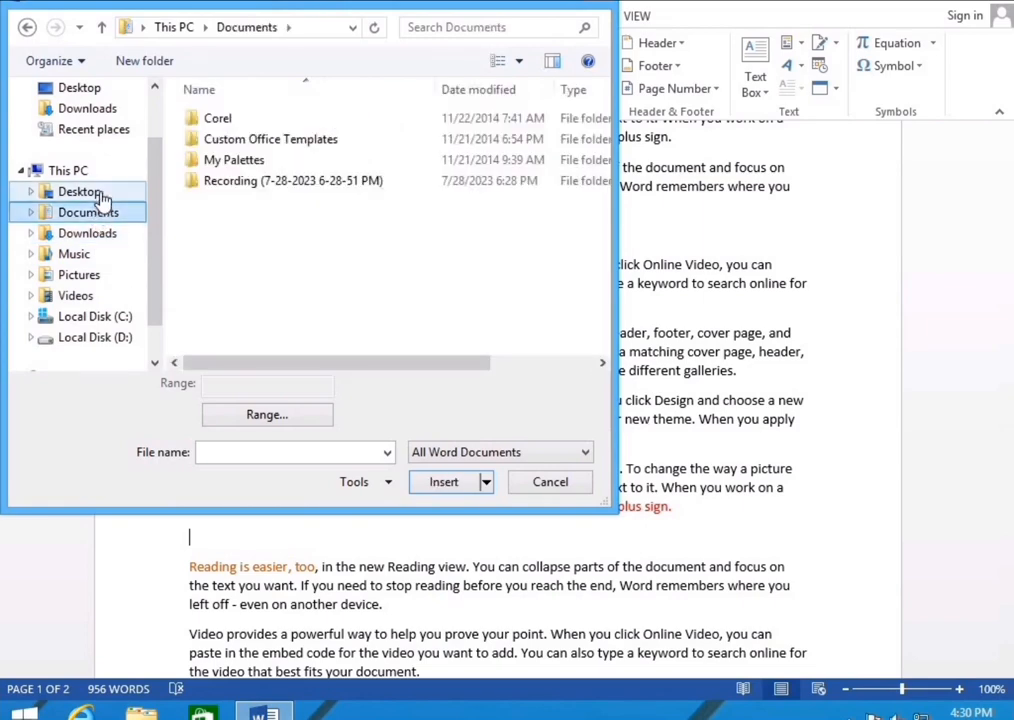
{"action": "left_click", "coordinate": [100, 194]}
{"action": "scroll", "coordinate": [160, 228], "scroll_direction": "down", "scroll_amount": 2}
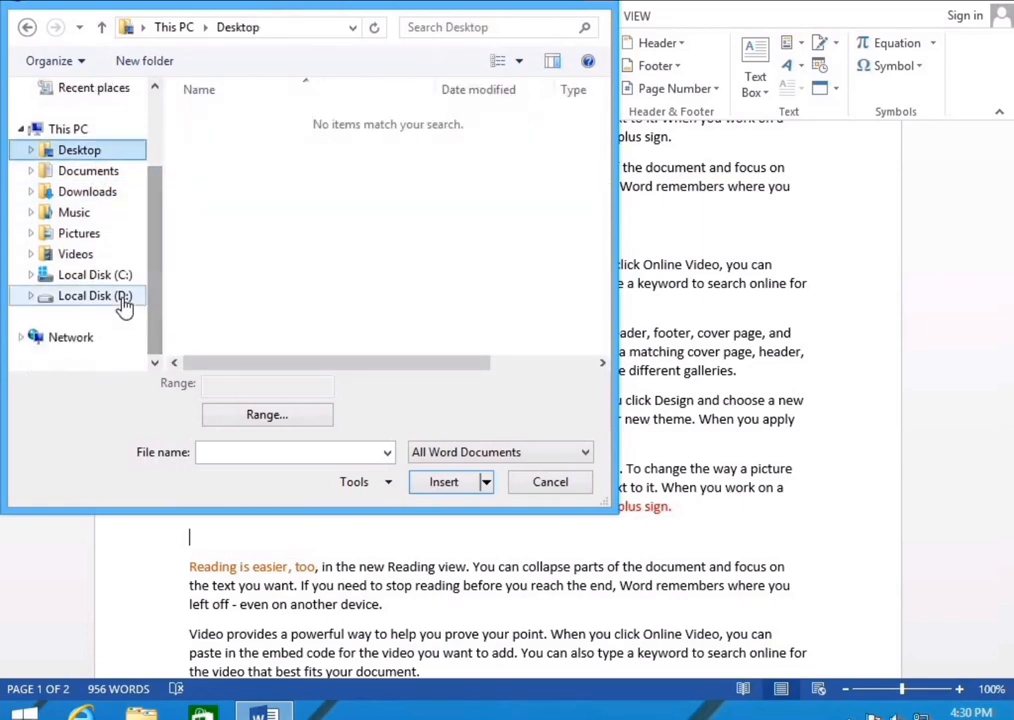
{"action": "left_click", "coordinate": [100, 296]}
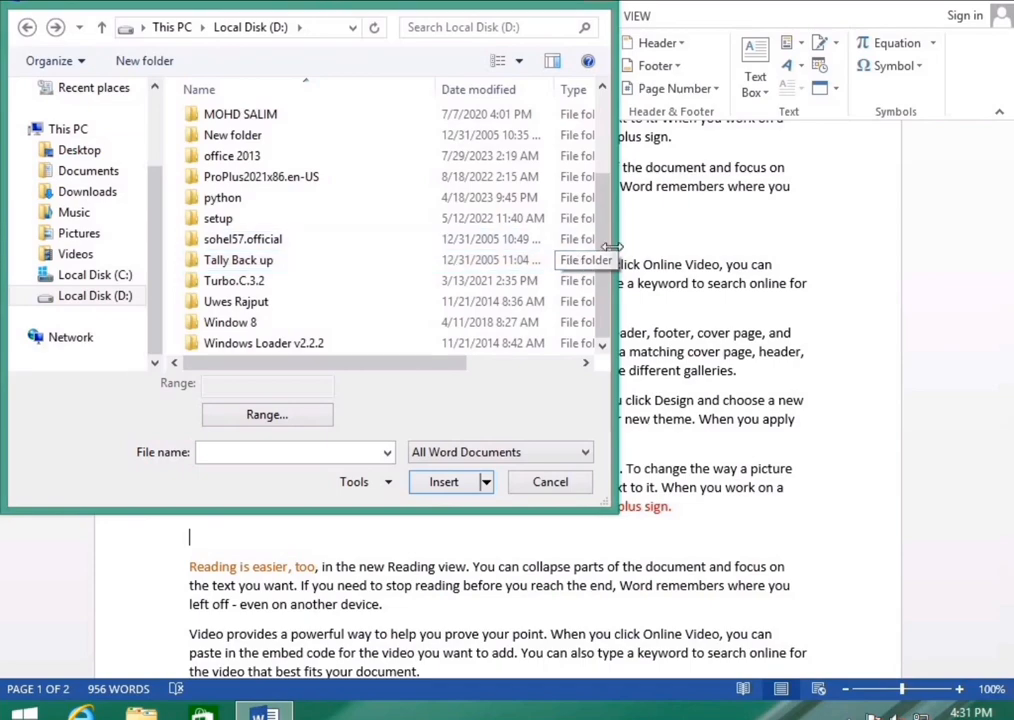
{"action": "left_click", "coordinate": [591, 5]}
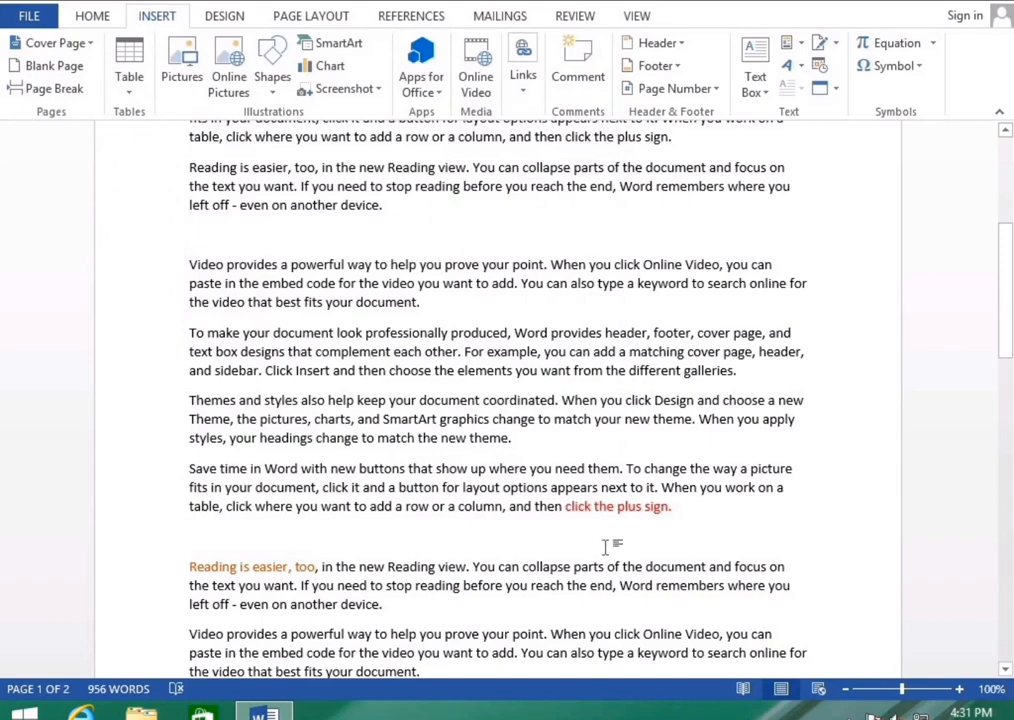
Open the Insert Object dialog and scroll through the Create New object types
{"action": "left_click", "coordinate": [836, 89]}
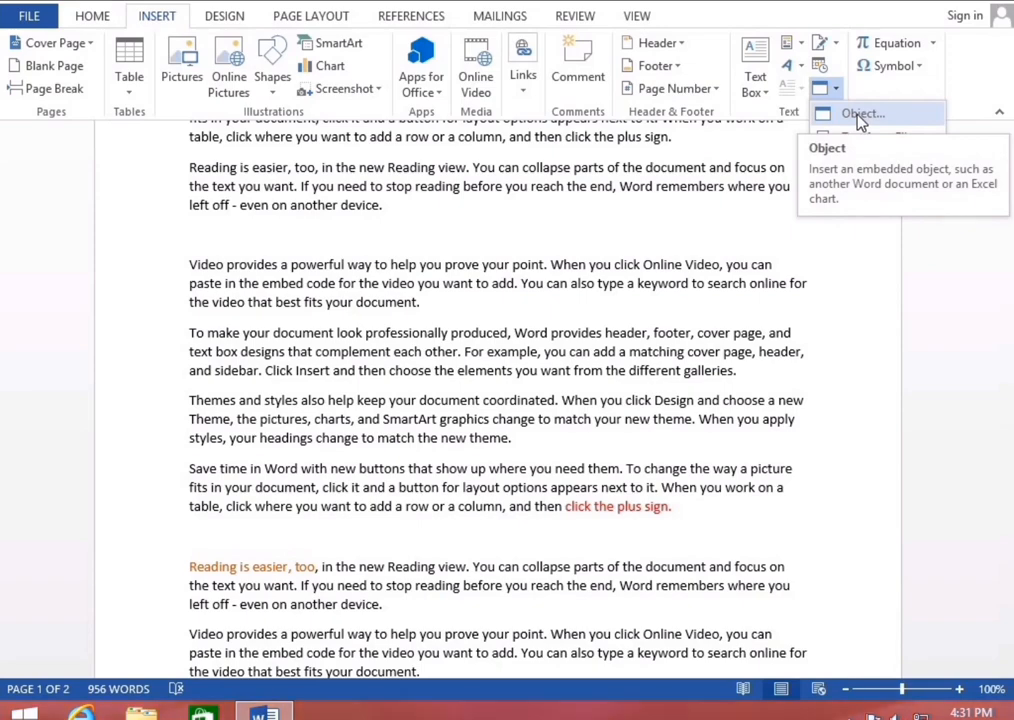
{"action": "left_click", "coordinate": [858, 116]}
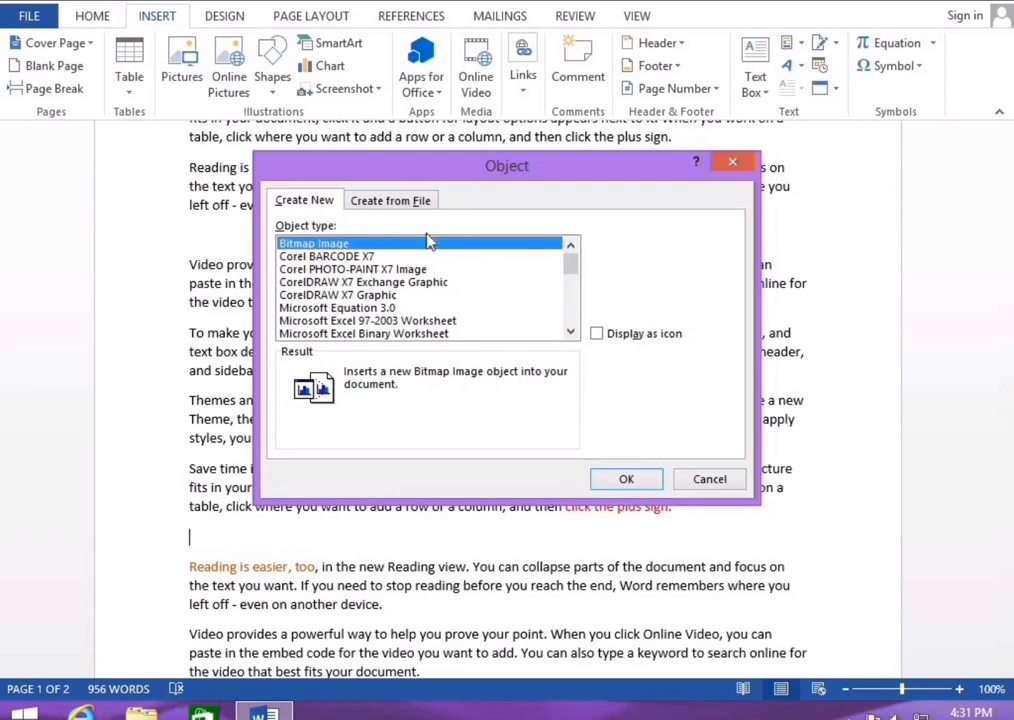
{"action": "left_click", "coordinate": [294, 257]}
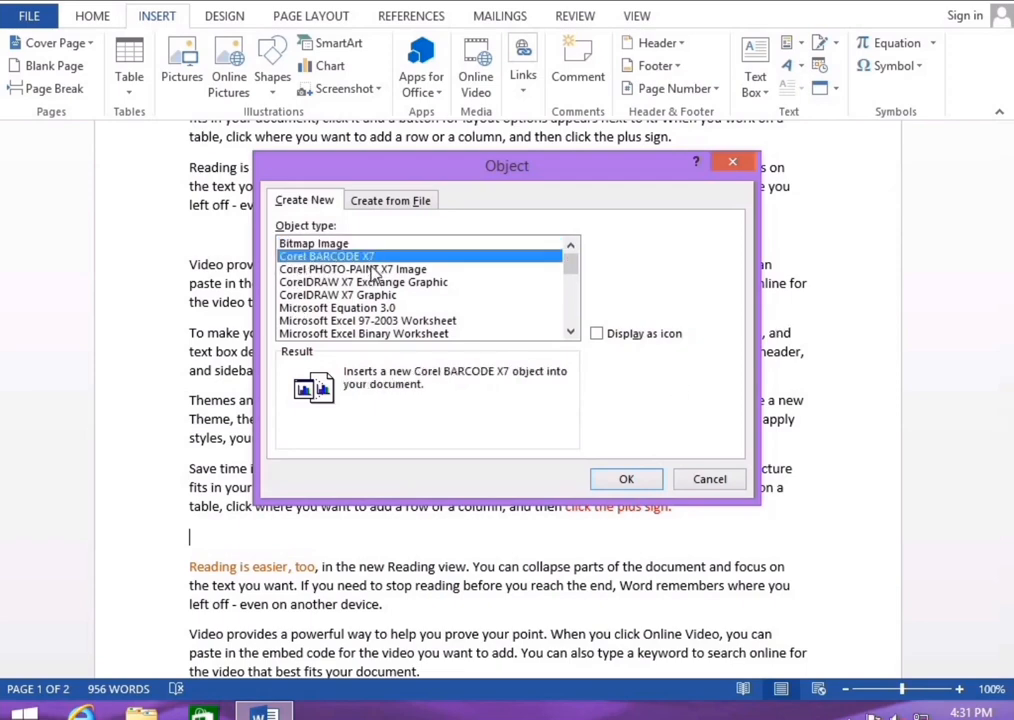
{"action": "left_click", "coordinate": [380, 321]}
{"action": "left_click", "coordinate": [571, 332]}
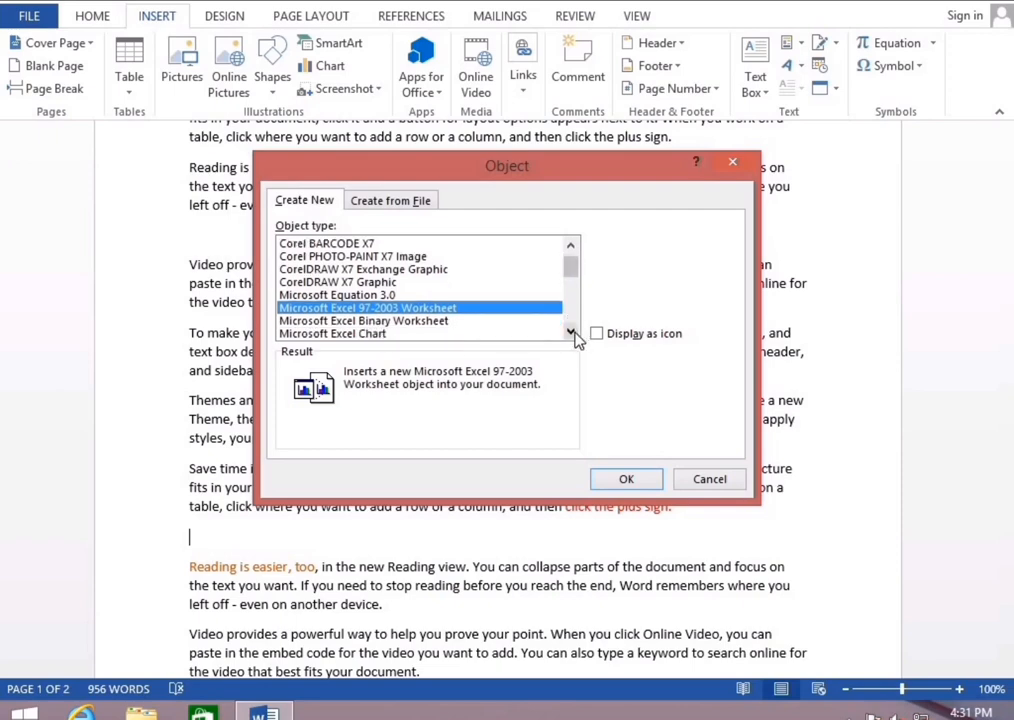
{"action": "left_click", "coordinate": [571, 332]}
{"action": "left_click", "coordinate": [571, 332]}
{"action": "left_click", "coordinate": [571, 332]}
{"action": "left_click", "coordinate": [571, 332]}
{"action": "left_click", "coordinate": [571, 332]}
{"action": "left_click", "coordinate": [571, 332]}
{"action": "left_click", "coordinate": [571, 332]}
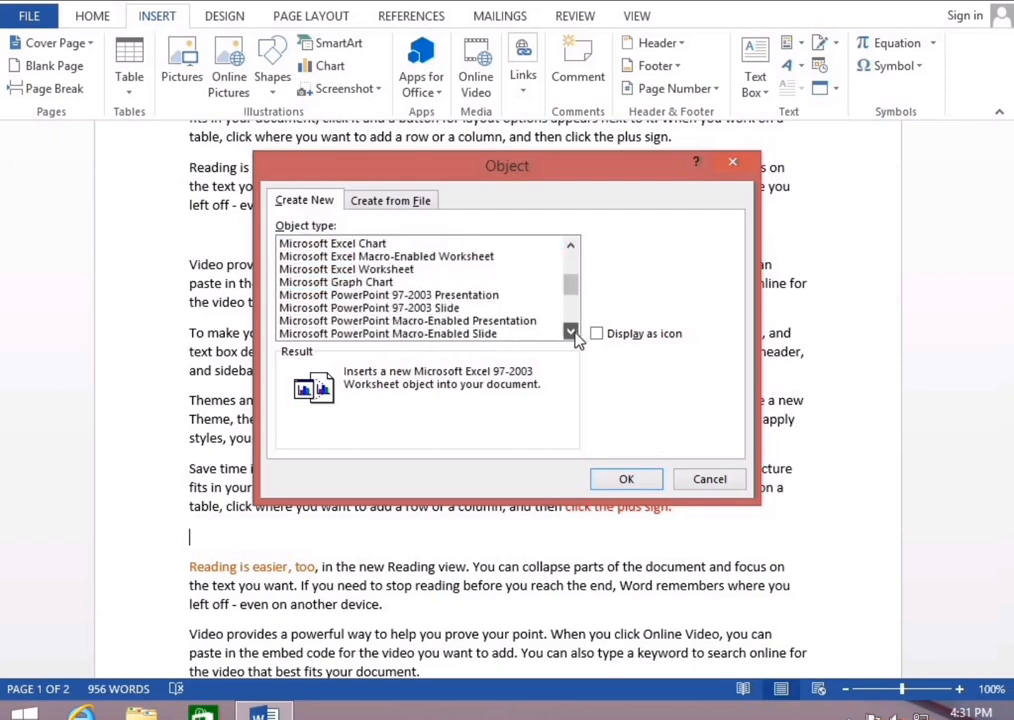
{"action": "left_click", "coordinate": [571, 332]}
{"action": "left_click", "coordinate": [571, 332]}
{"action": "left_click", "coordinate": [571, 332]}
{"action": "left_click", "coordinate": [571, 332]}
{"action": "left_click", "coordinate": [571, 332]}
{"action": "left_click", "coordinate": [571, 332]}
{"action": "left_click", "coordinate": [571, 332]}
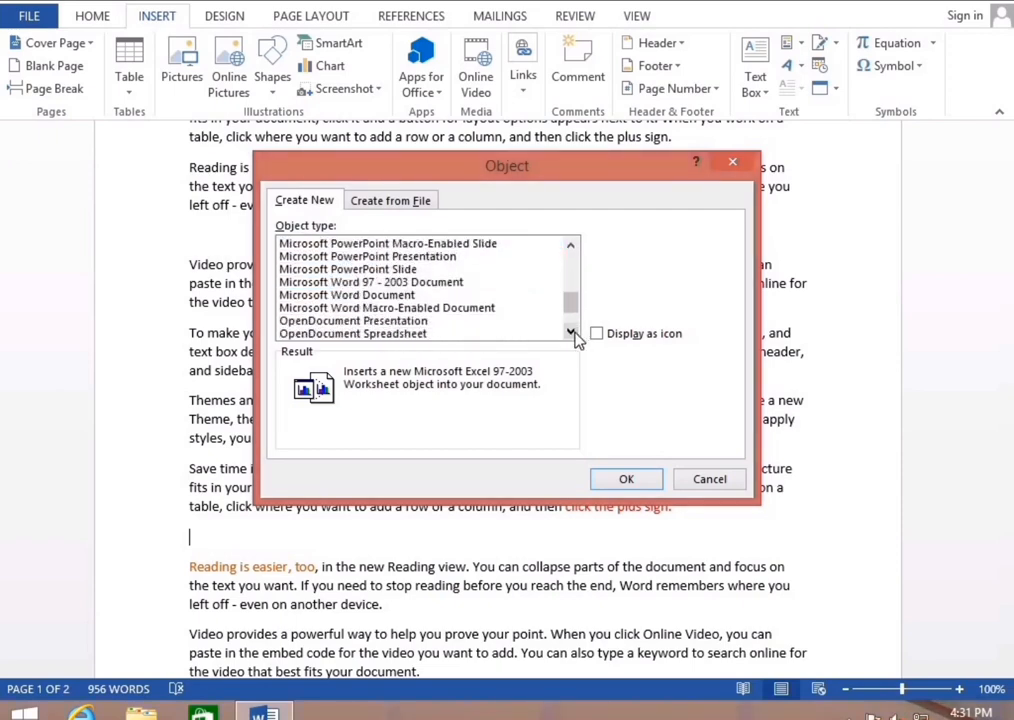
{"action": "left_click", "coordinate": [571, 332]}
{"action": "left_click", "coordinate": [571, 332]}
{"action": "left_click", "coordinate": [571, 332]}
{"action": "left_click", "coordinate": [571, 332]}
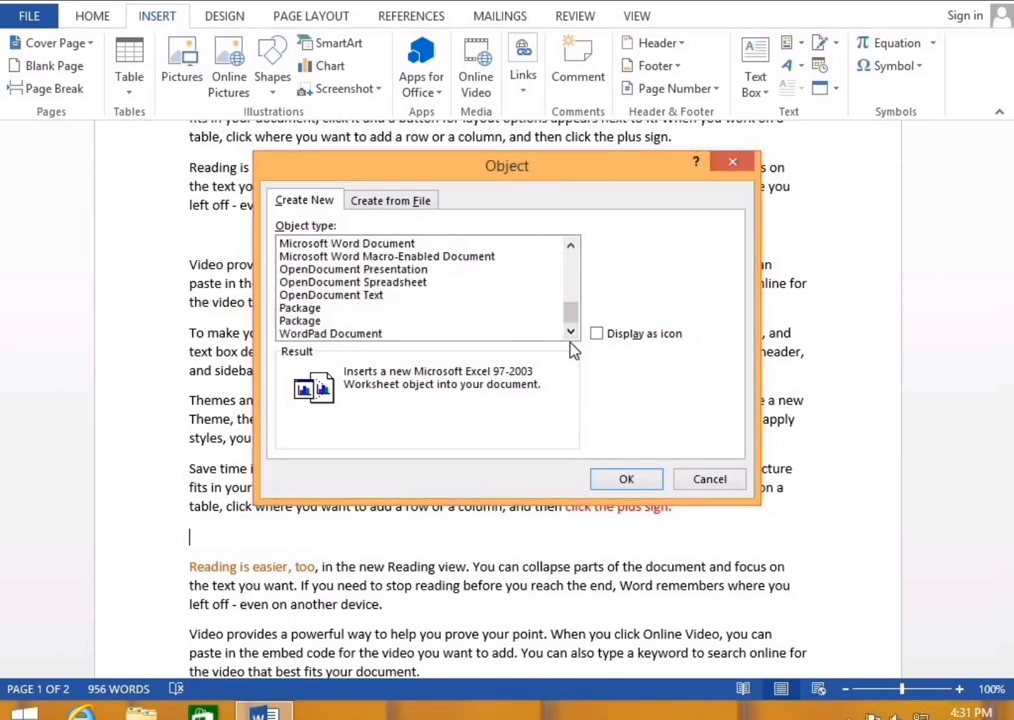
Choose Microsoft PowerPoint 97-2003 Slide and embed it before the orange paragraph
{"action": "left_click_drag", "start_coordinate": [570, 317], "coordinate": [576, 290]}
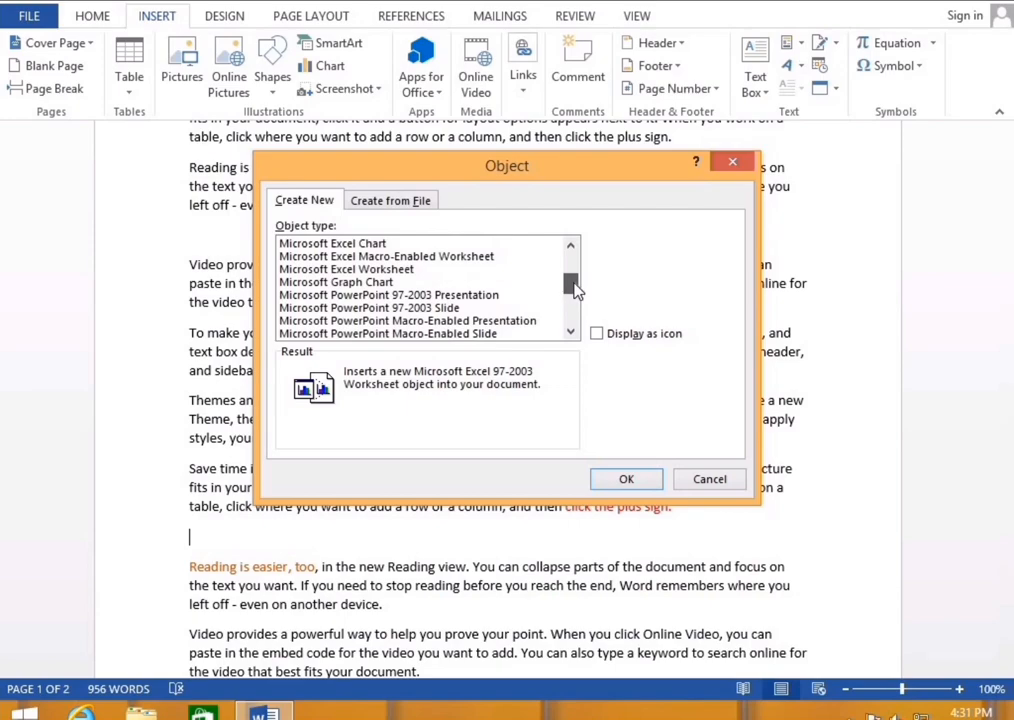
{"action": "left_click", "coordinate": [345, 308]}
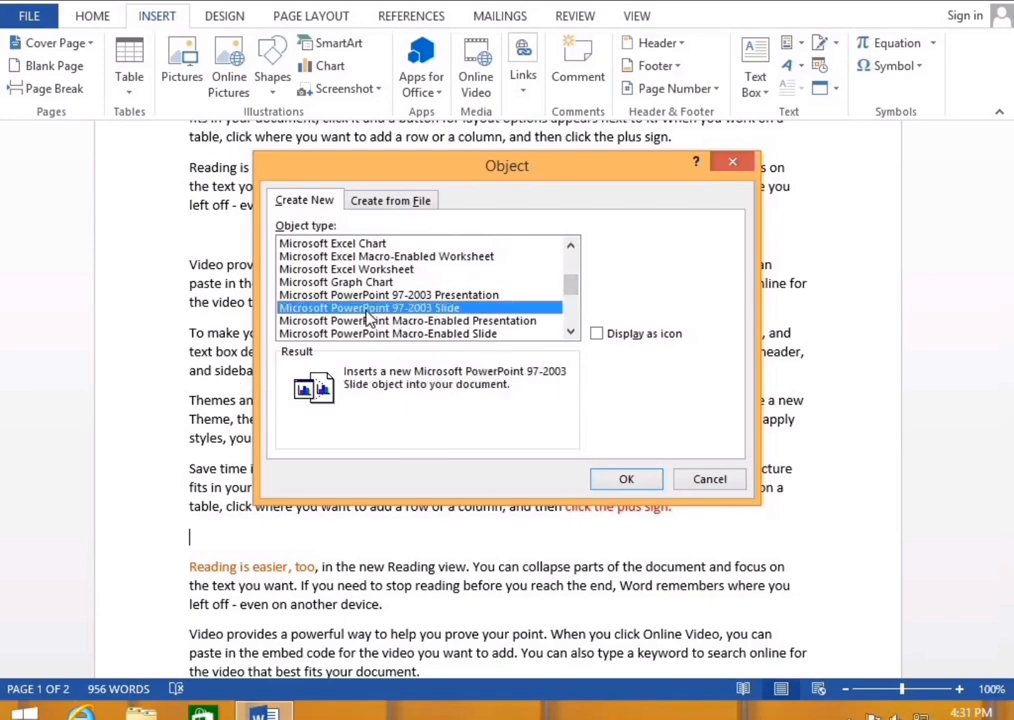
{"action": "left_click", "coordinate": [607, 480]}
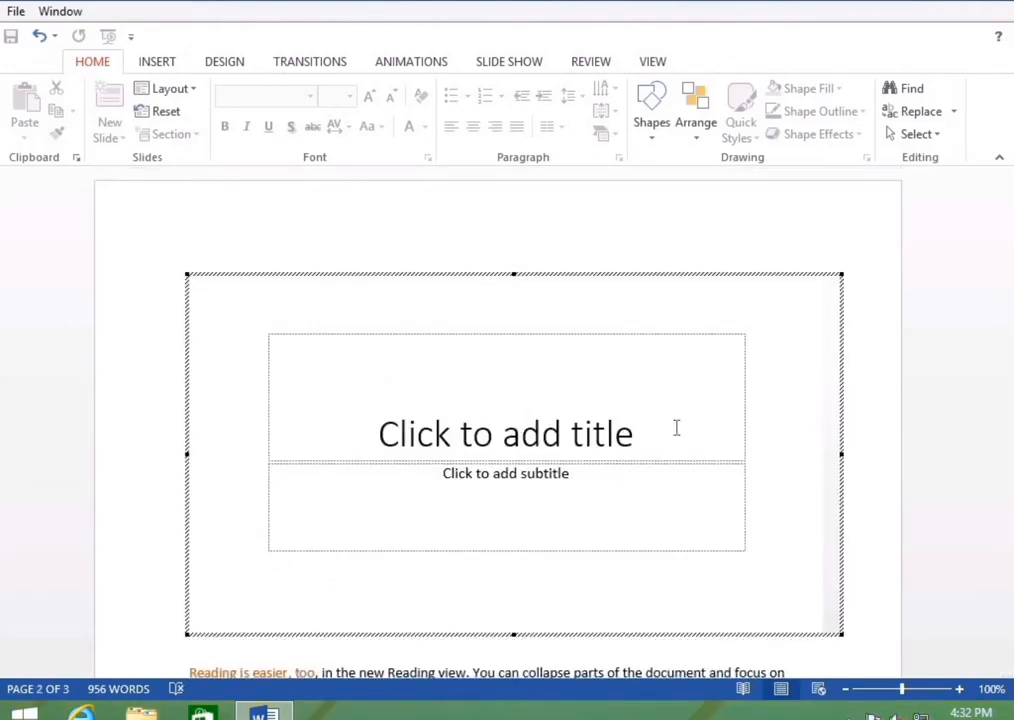
Click the slide's title and subtitle placeholders, then exit slide editing back to the Word page
{"action": "left_click", "coordinate": [509, 458]}
{"action": "left_click", "coordinate": [563, 509]}
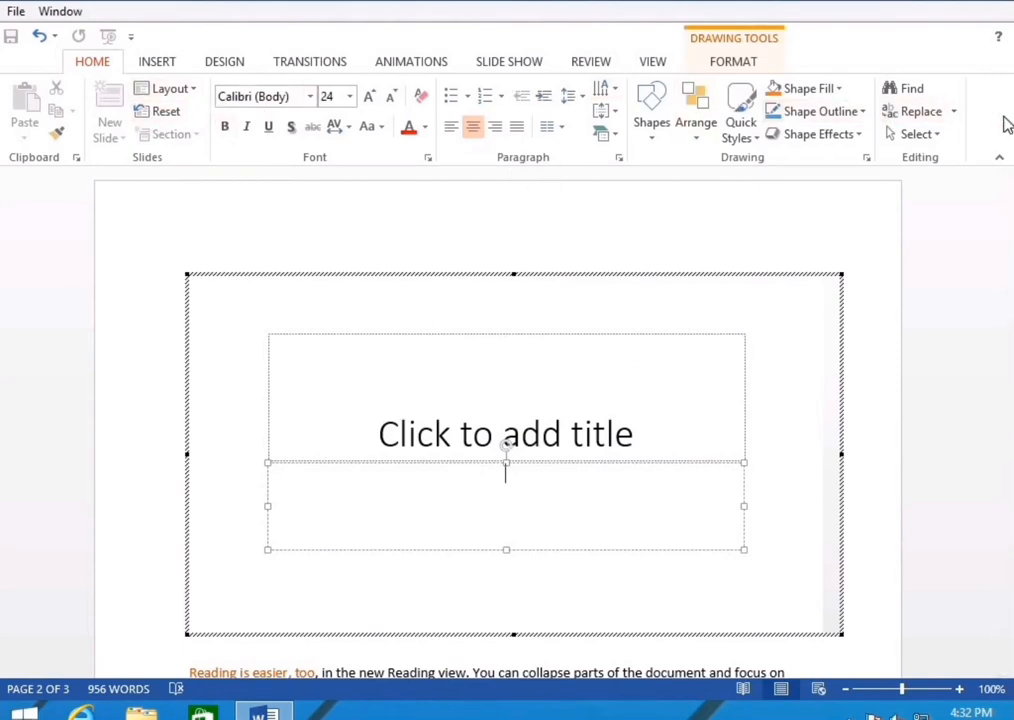
{"action": "left_click", "coordinate": [960, 328]}
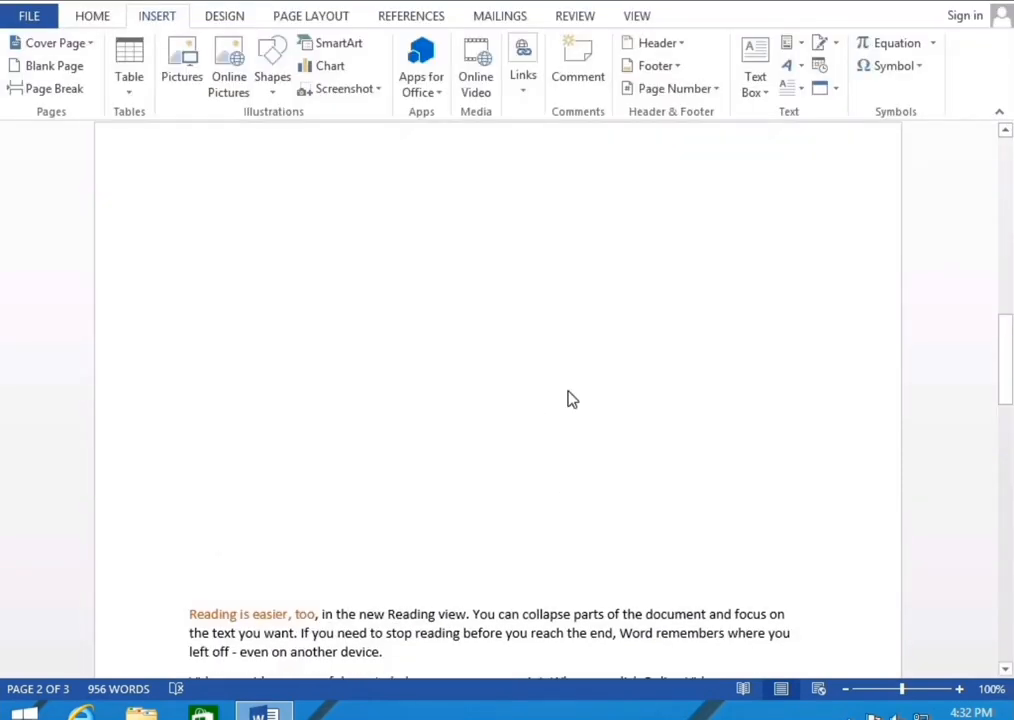
{"action": "left_click", "coordinate": [640, 367]}
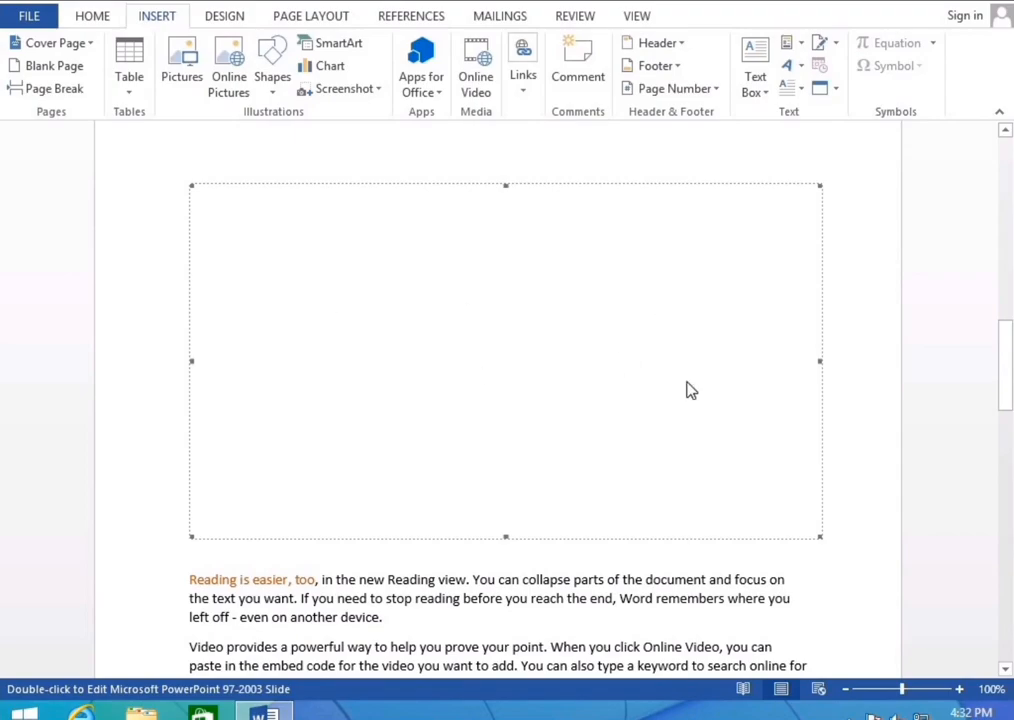
{"action": "left_click_drag", "start_coordinate": [1007, 389], "coordinate": [1008, 637]}
{"action": "scroll", "coordinate": [466, 527], "scroll_direction": "down", "scroll_amount": 3}
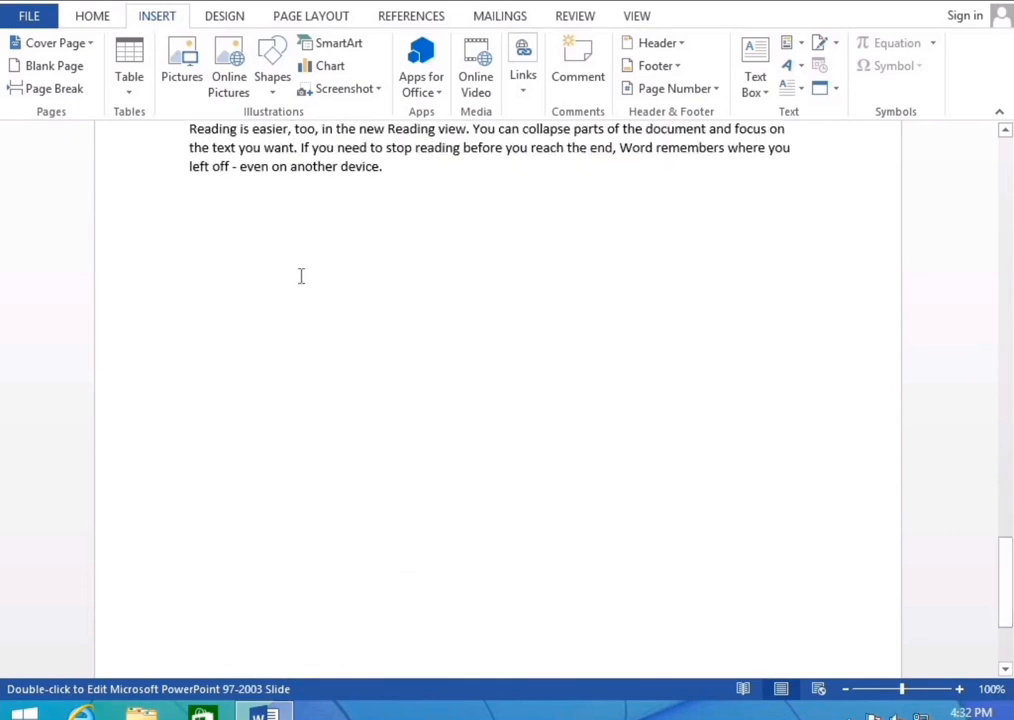
Embed a blank Microsoft Excel 97-2003 Worksheet below the paragraph and exit worksheet editing
{"action": "left_click", "coordinate": [836, 89]}
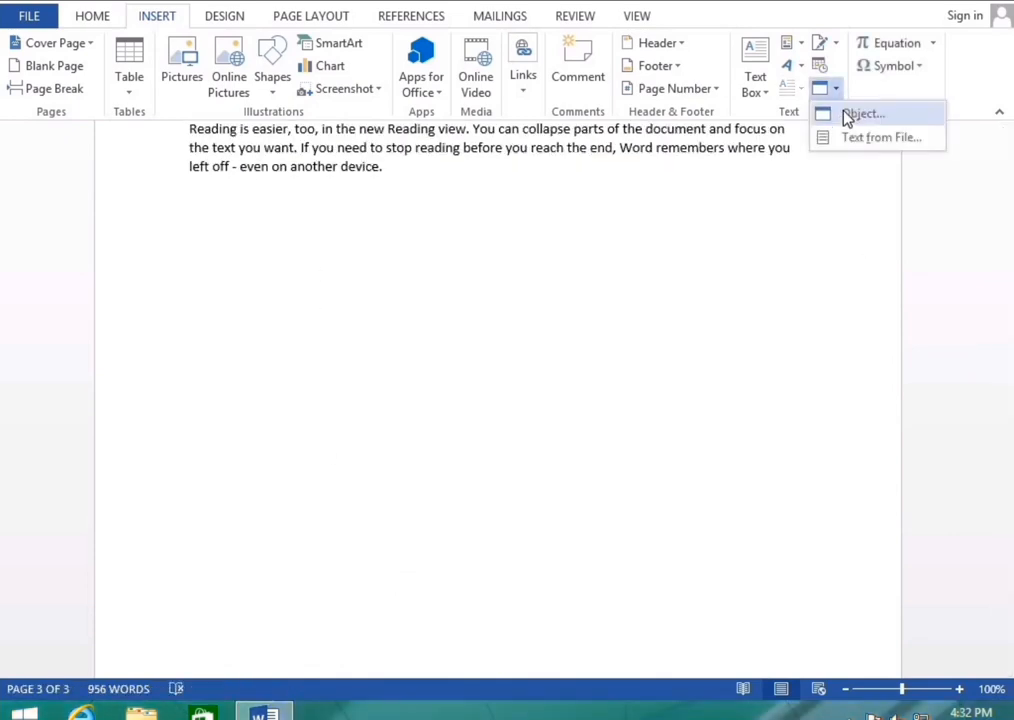
{"action": "left_click", "coordinate": [843, 112]}
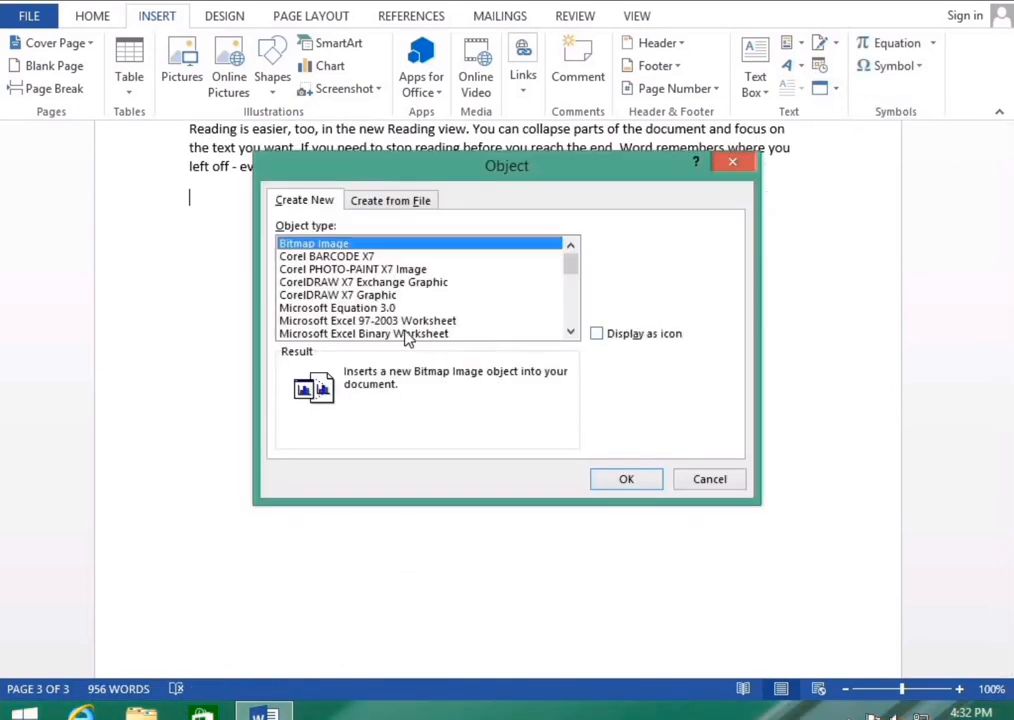
{"action": "left_click", "coordinate": [290, 334]}
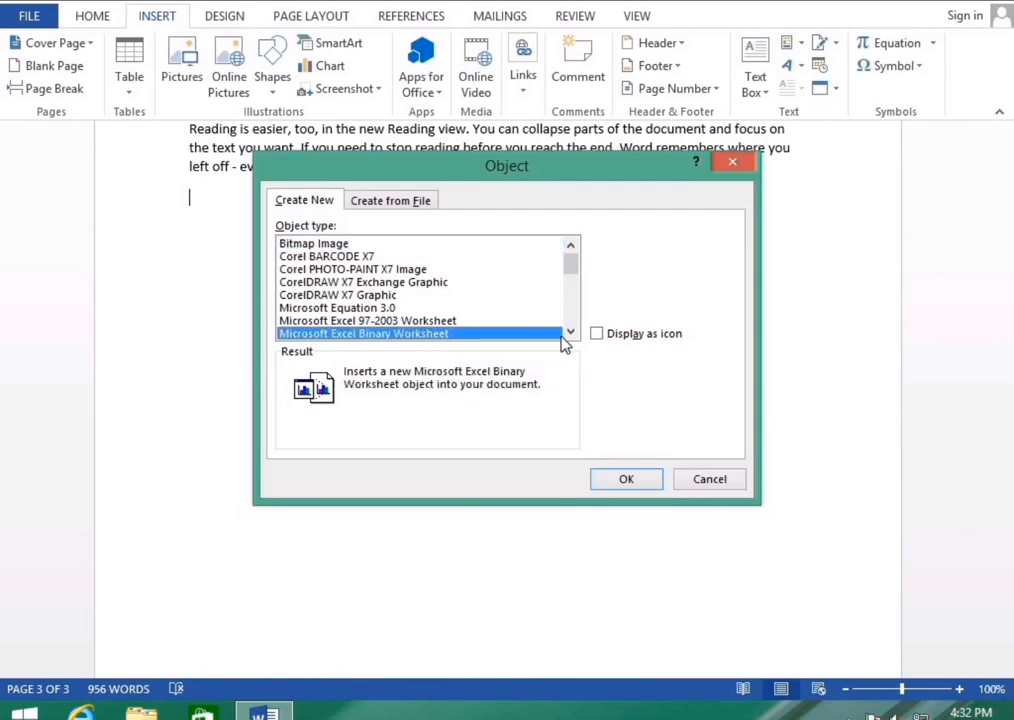
{"action": "left_click", "coordinate": [569, 334]}
{"action": "left_click", "coordinate": [470, 308]}
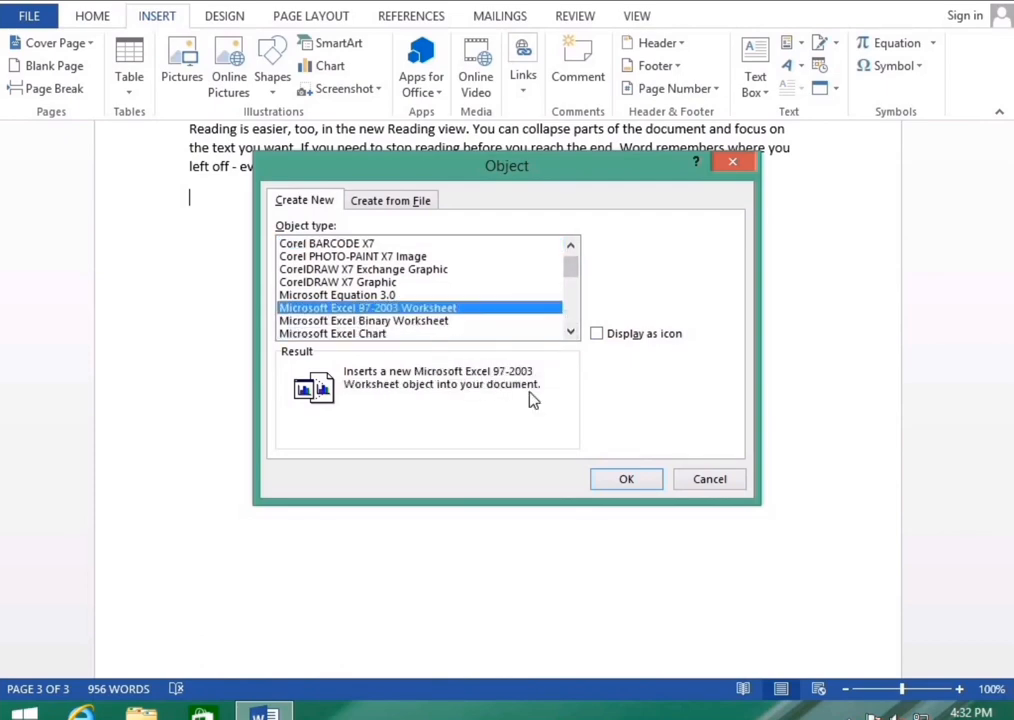
{"action": "left_click", "coordinate": [650, 479]}
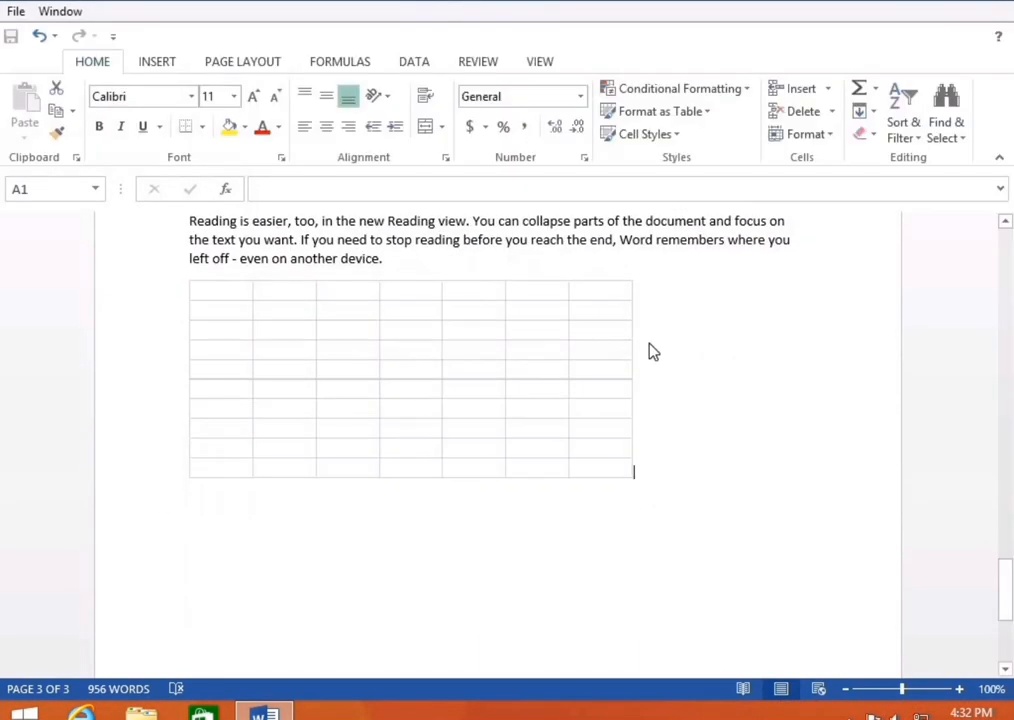
{"action": "left_click", "coordinate": [753, 360]}
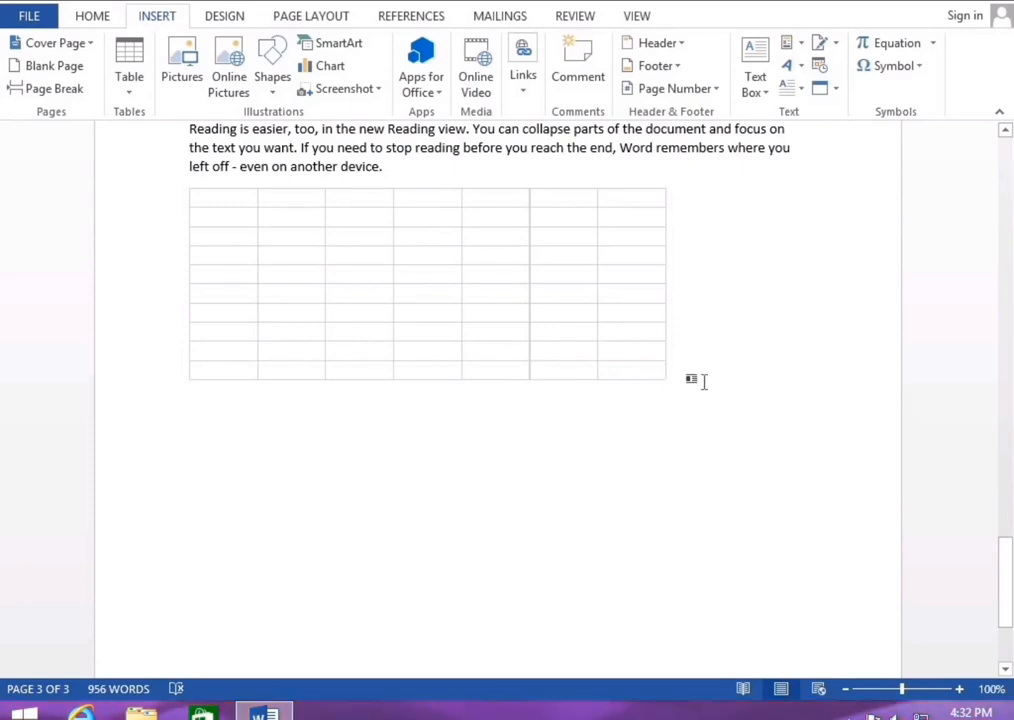
Clear all document content with Ctrl+A and Delete, then show the built-in Equation gallery
{"action": "key", "text": "ctrl+a"}
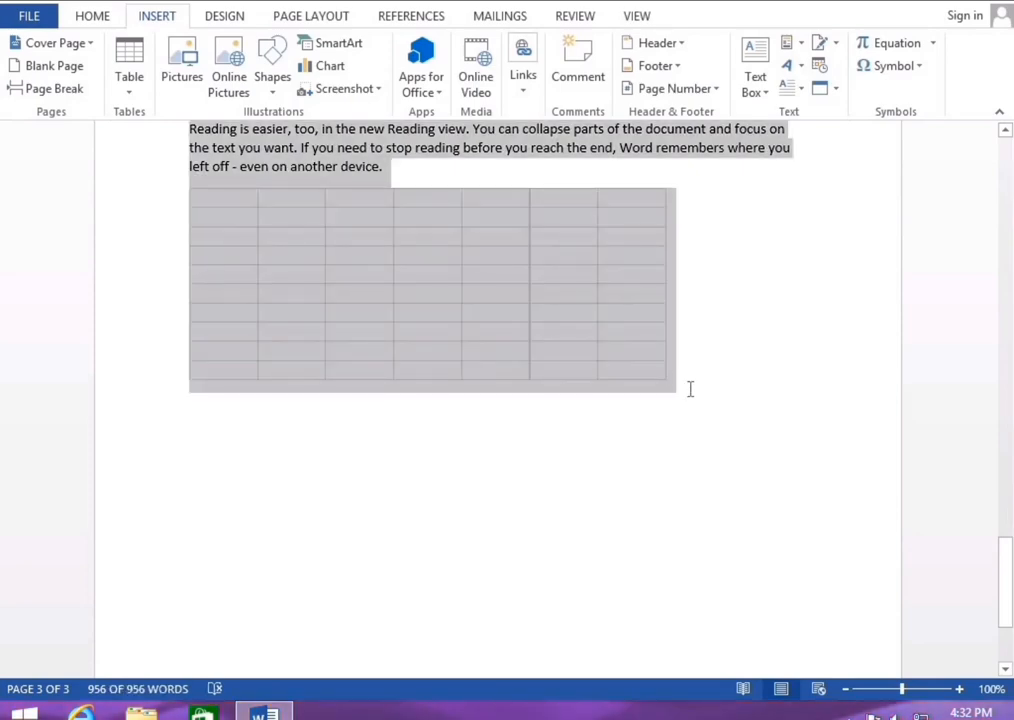
{"action": "key", "text": "Delete"}
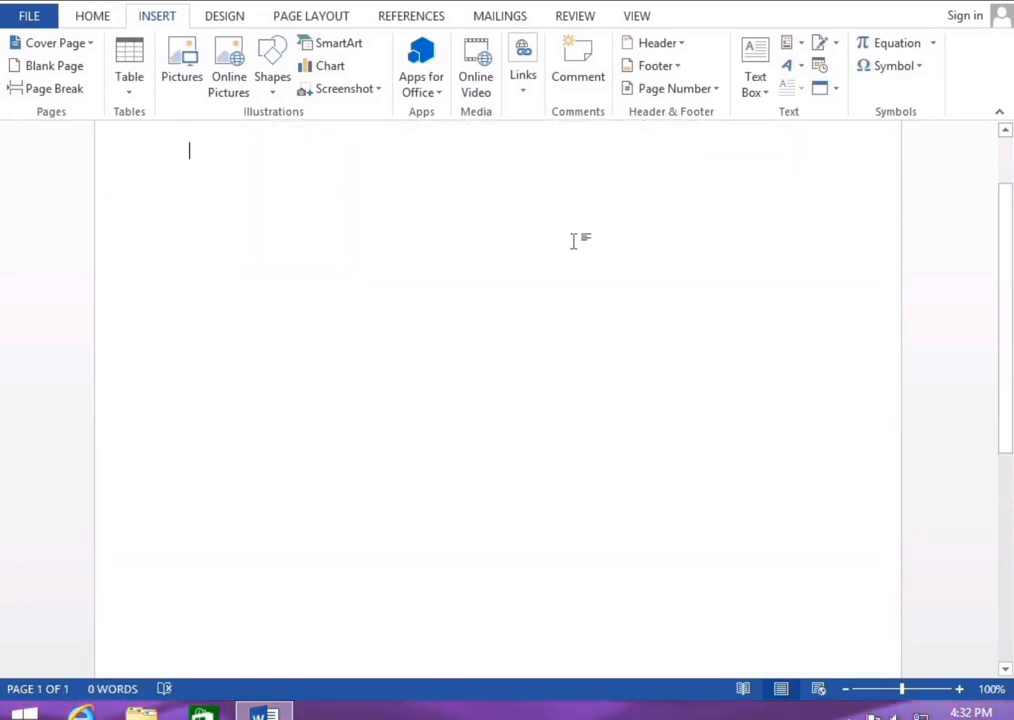
{"action": "left_click", "coordinate": [933, 44]}
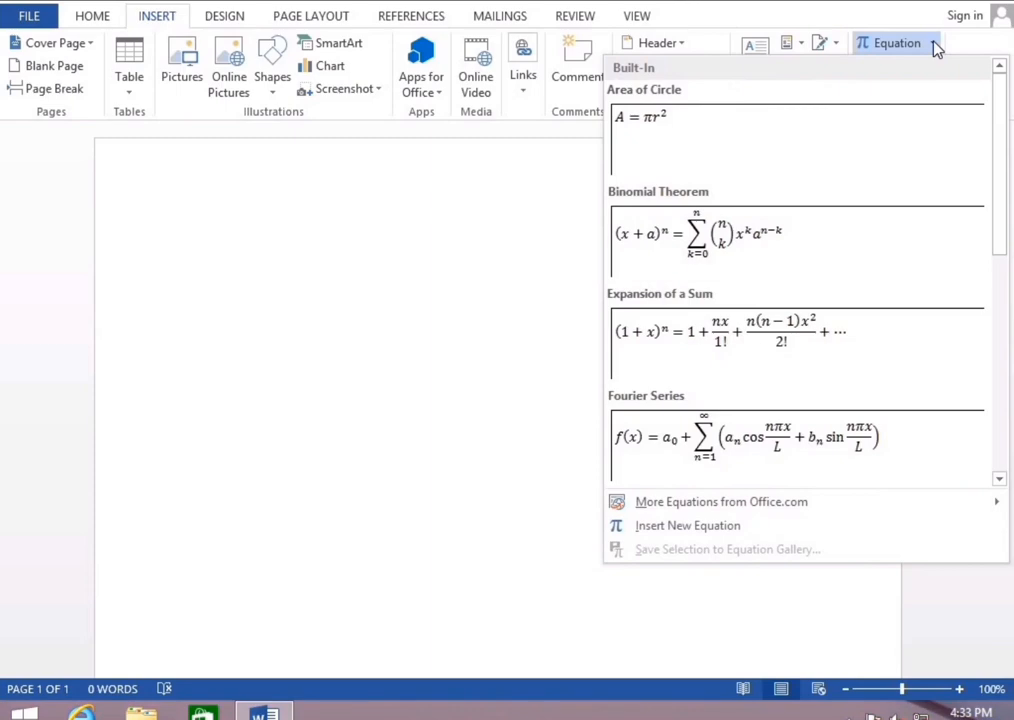
{"action": "left_click", "coordinate": [317, 333]}
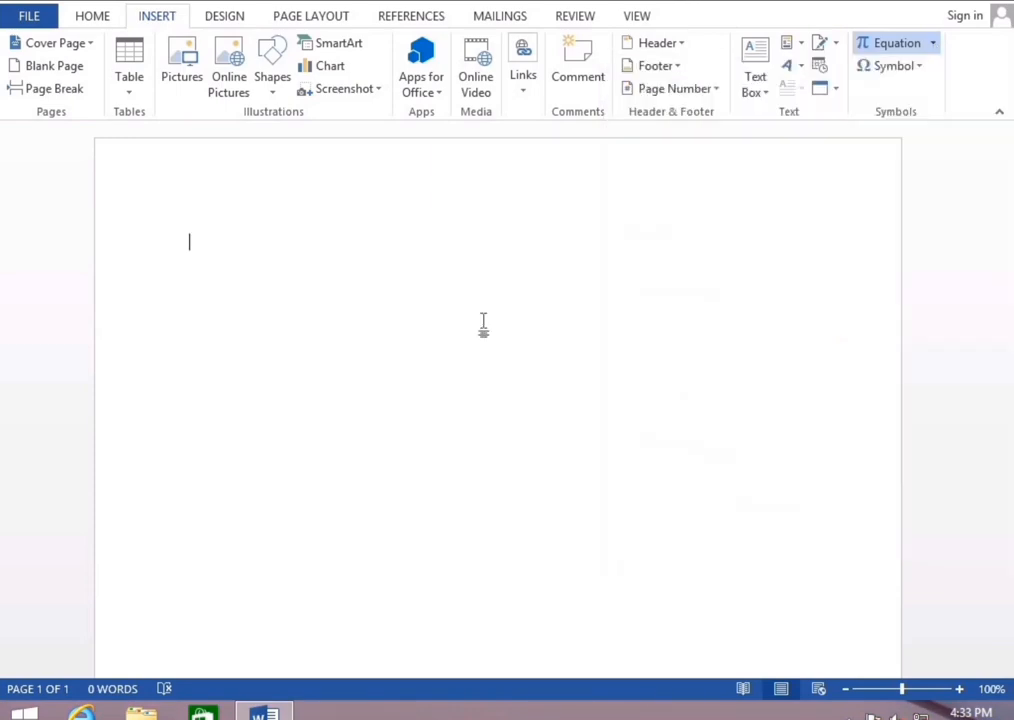
{"action": "left_click", "coordinate": [934, 44]}
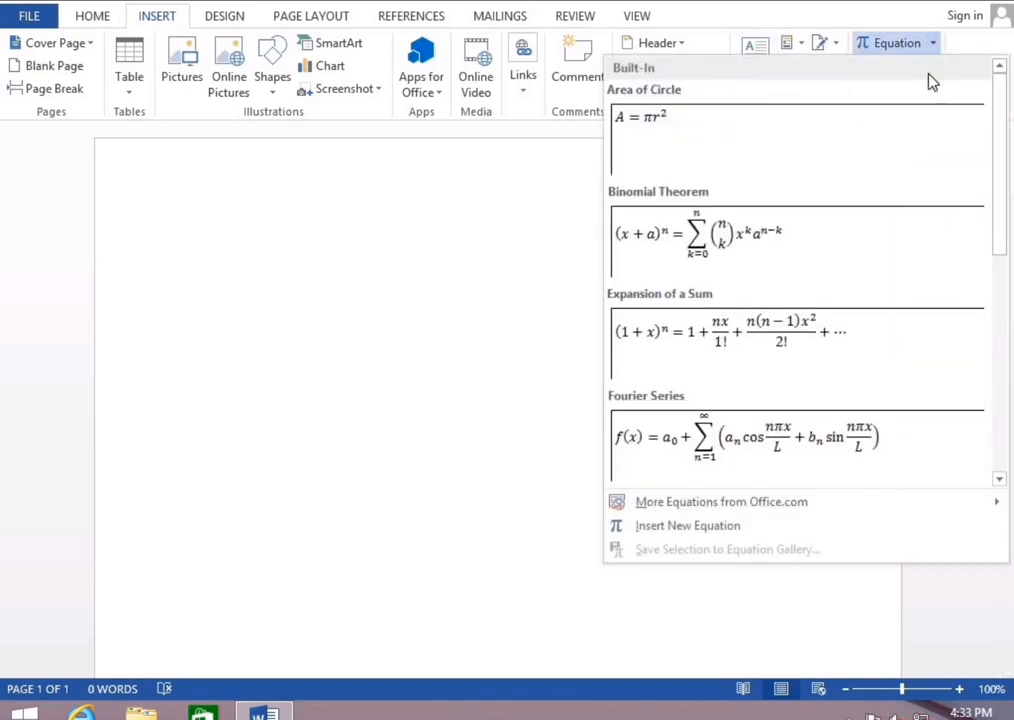
Insert a new equation containing the stacked fraction 25/32 followed by a plus sign
{"action": "left_click", "coordinate": [678, 528]}
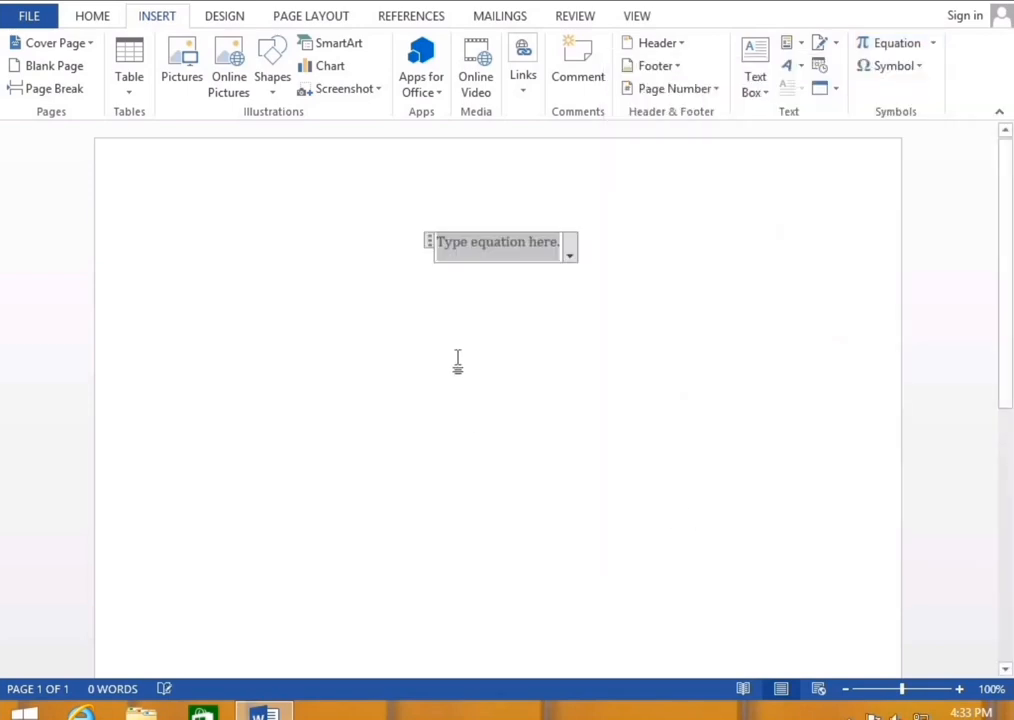
{"action": "left_click", "coordinate": [497, 249]}
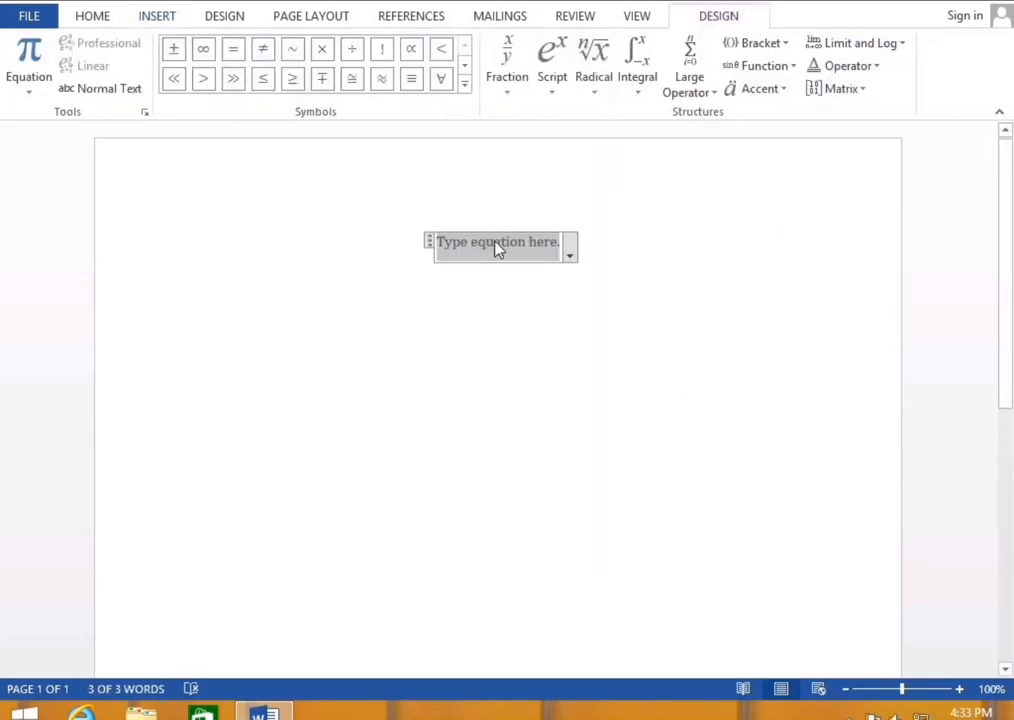
{"action": "left_click", "coordinate": [511, 101]}
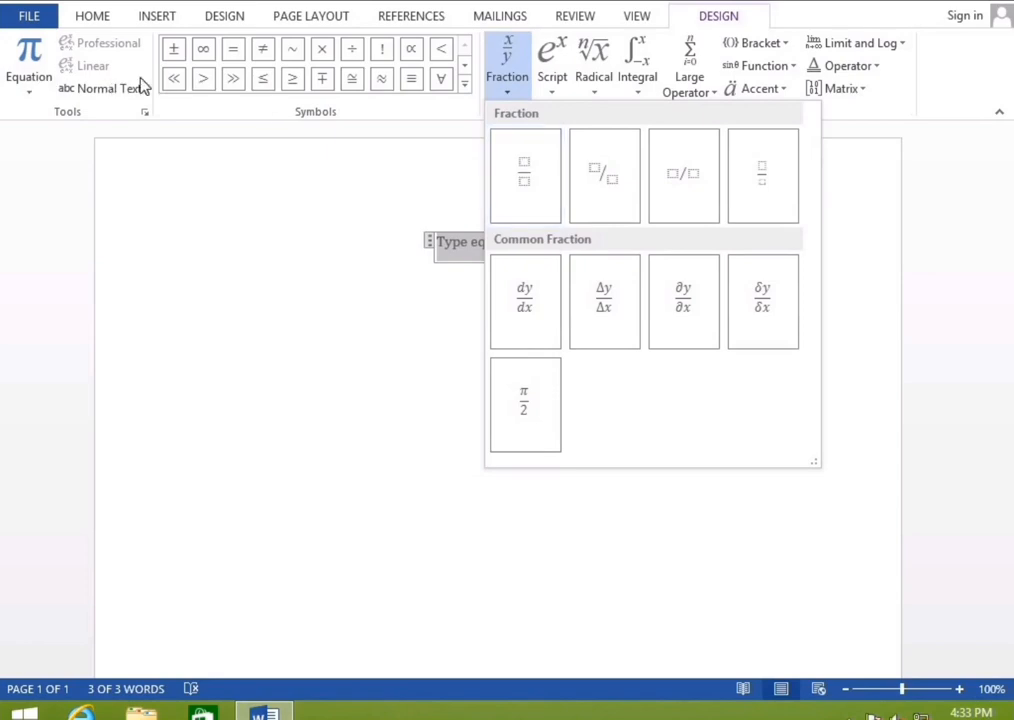
{"action": "left_click", "coordinate": [465, 83]}
{"action": "left_click", "coordinate": [465, 83]}
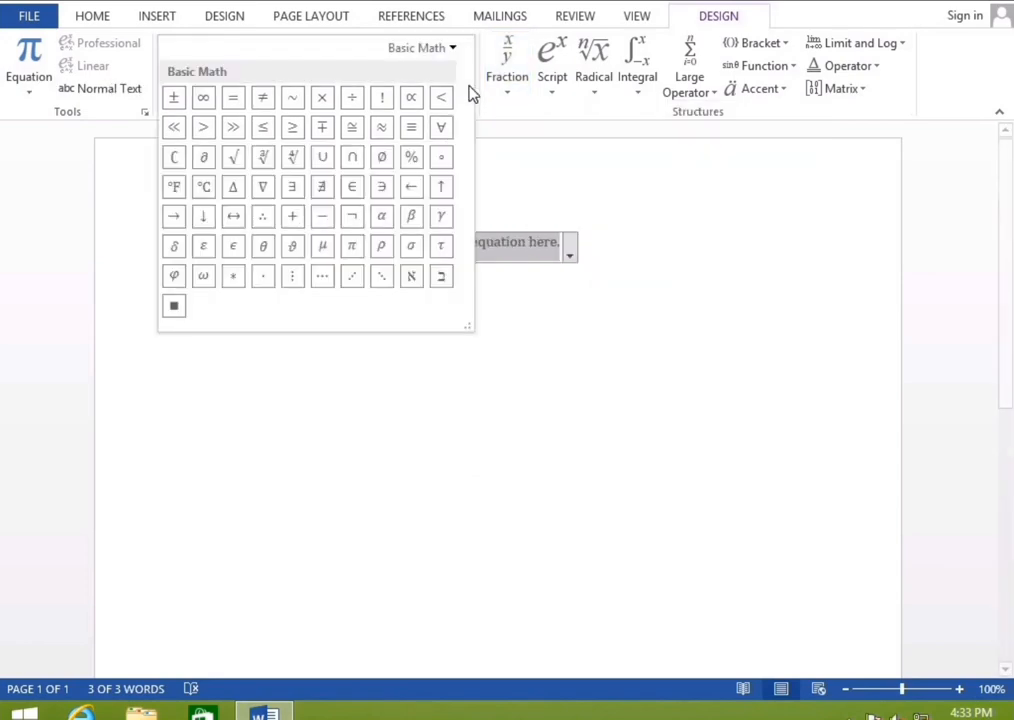
{"action": "left_click", "coordinate": [514, 84]}
{"action": "left_click", "coordinate": [507, 90]}
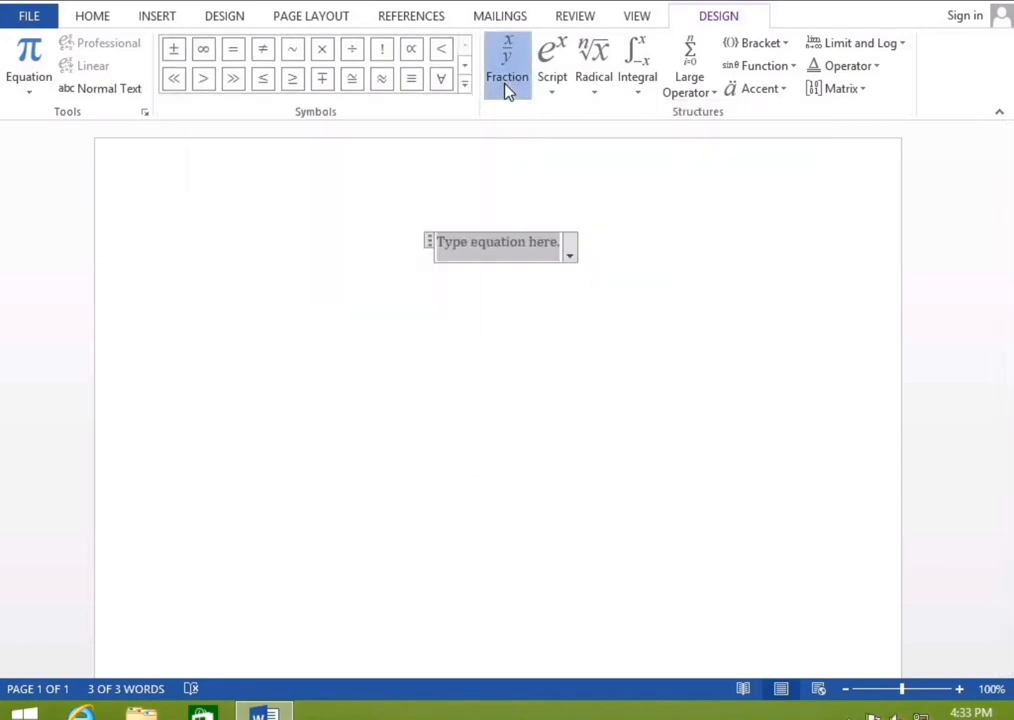
{"action": "left_click", "coordinate": [520, 185]}
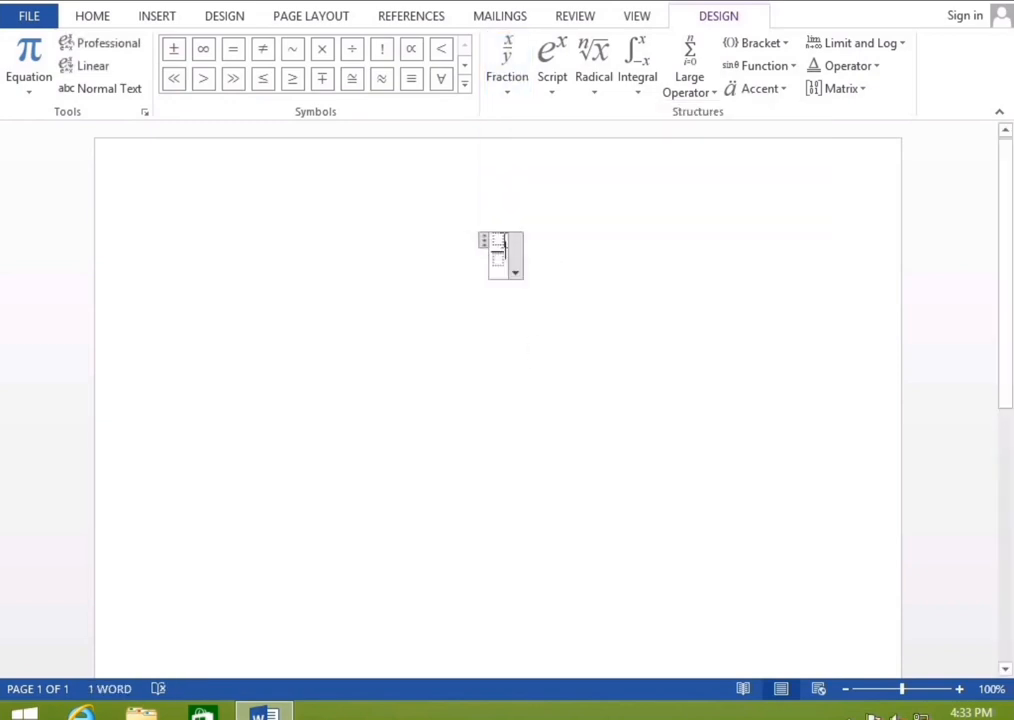
{"action": "type", "text": "25"}
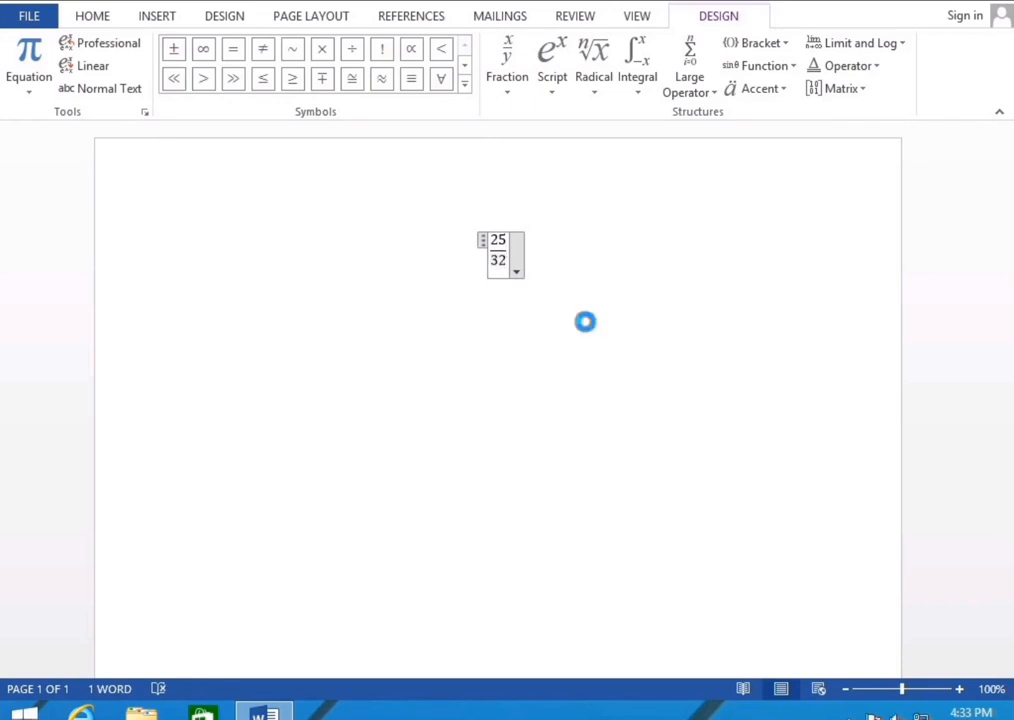
{"action": "type", "text": "+"}
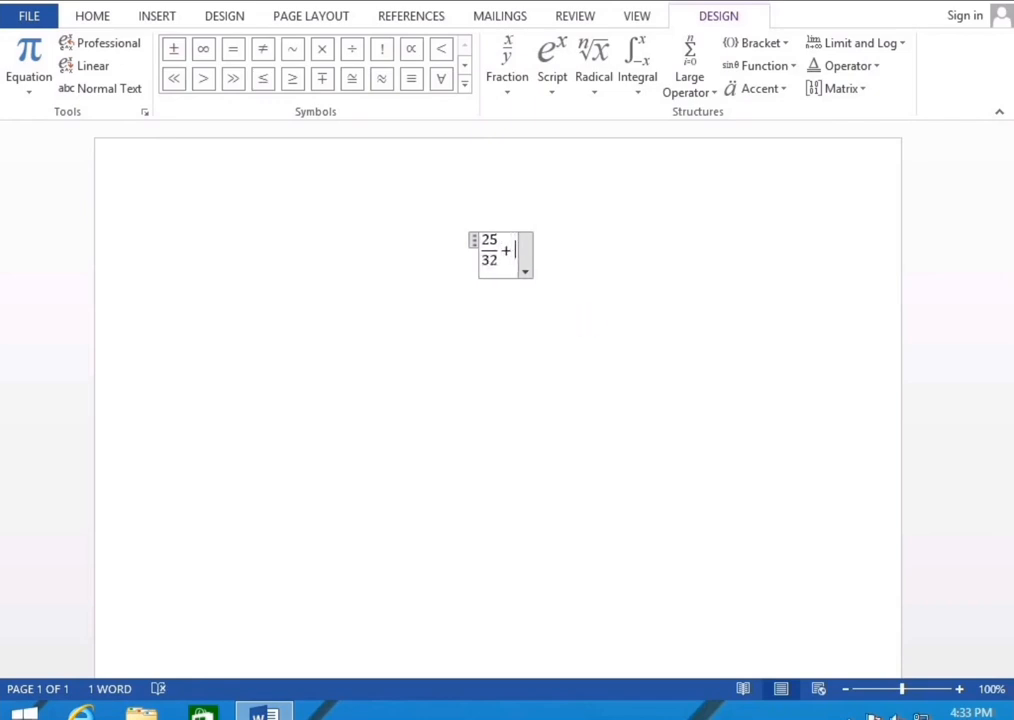
Add a superscript term 21² after the plus sign
{"action": "left_click", "coordinate": [561, 94]}
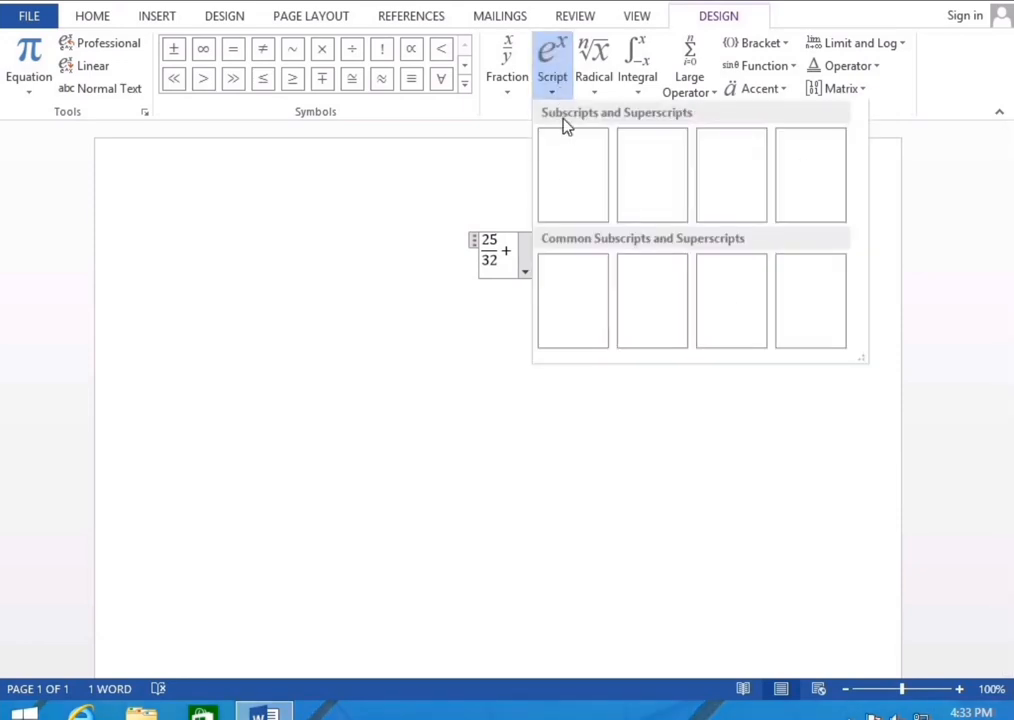
{"action": "left_click", "coordinate": [576, 190]}
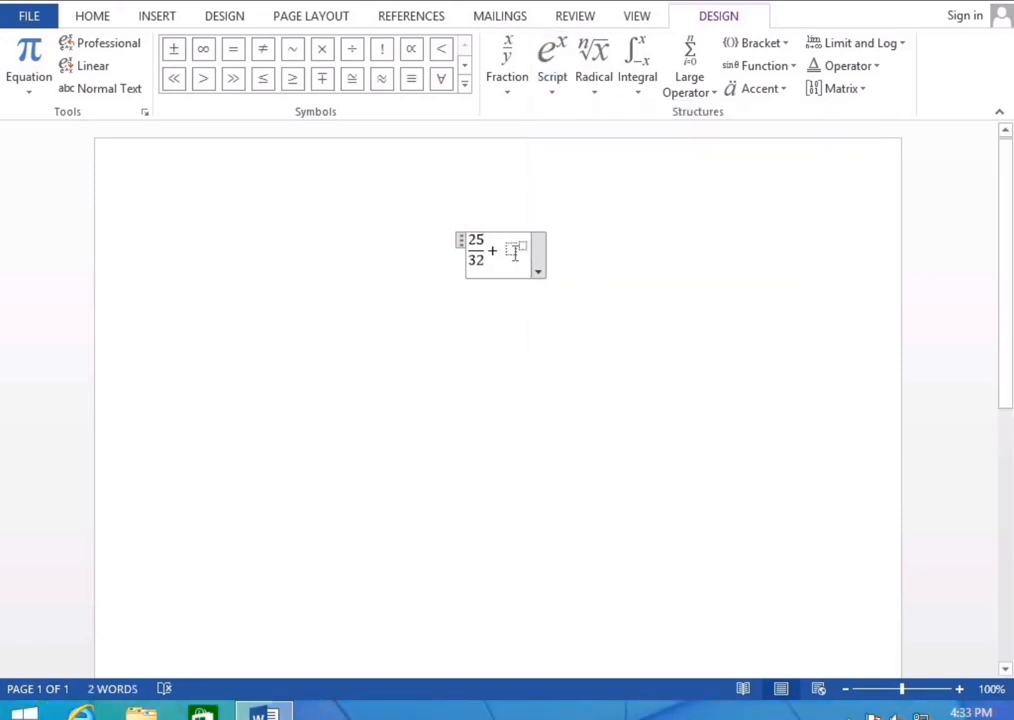
{"action": "type", "text": "21"}
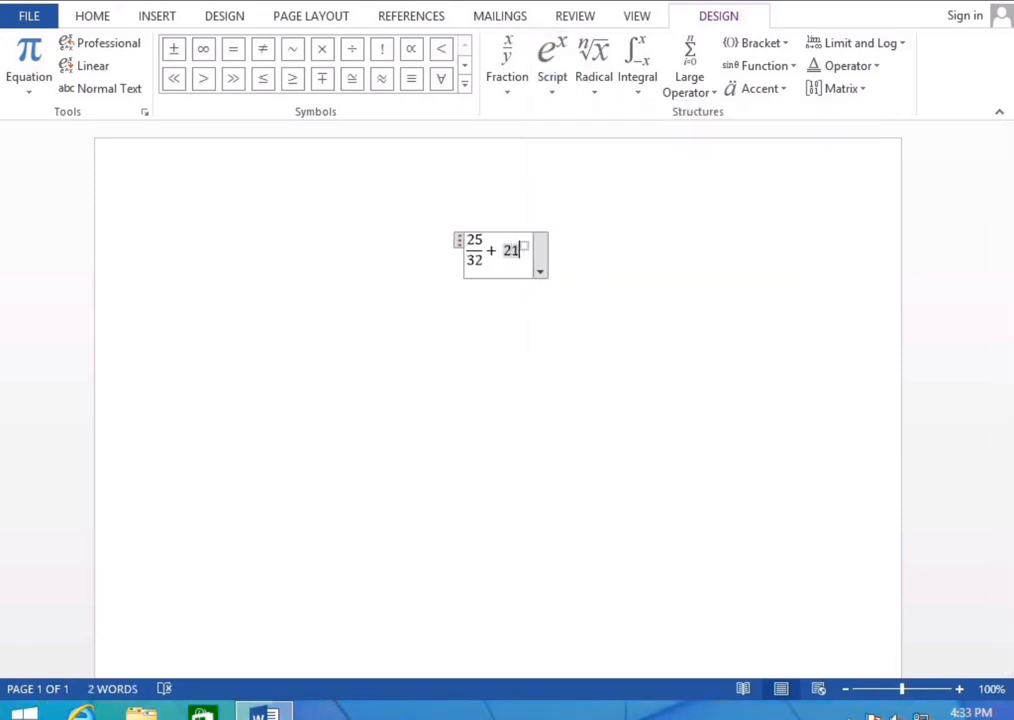
{"action": "type", "text": "2"}
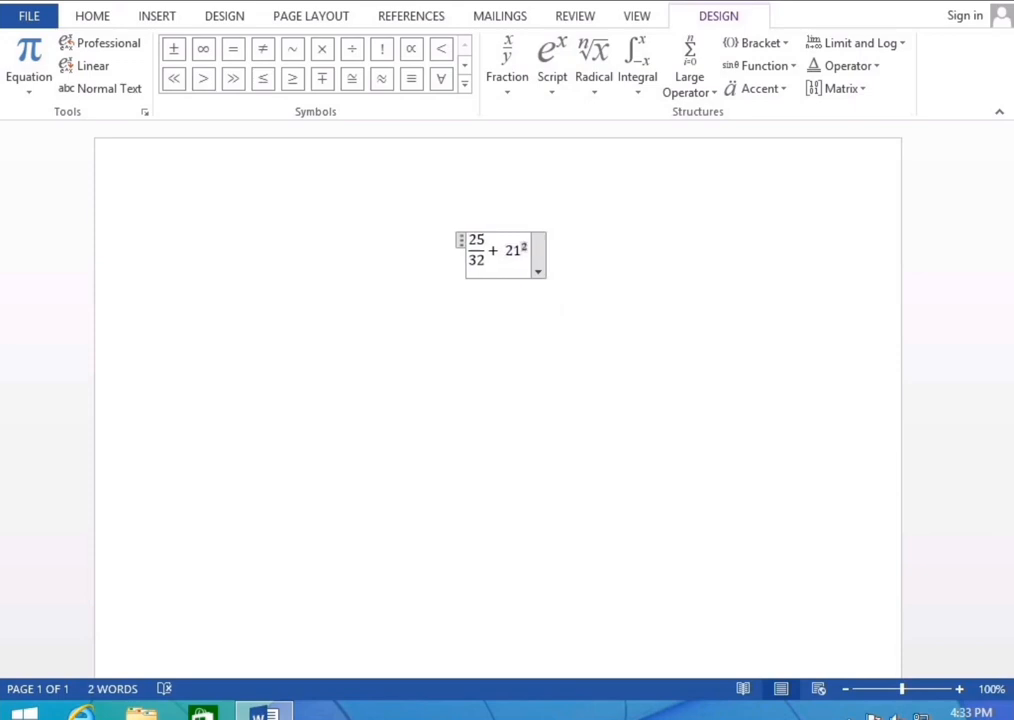
{"action": "key", "text": "Right"}
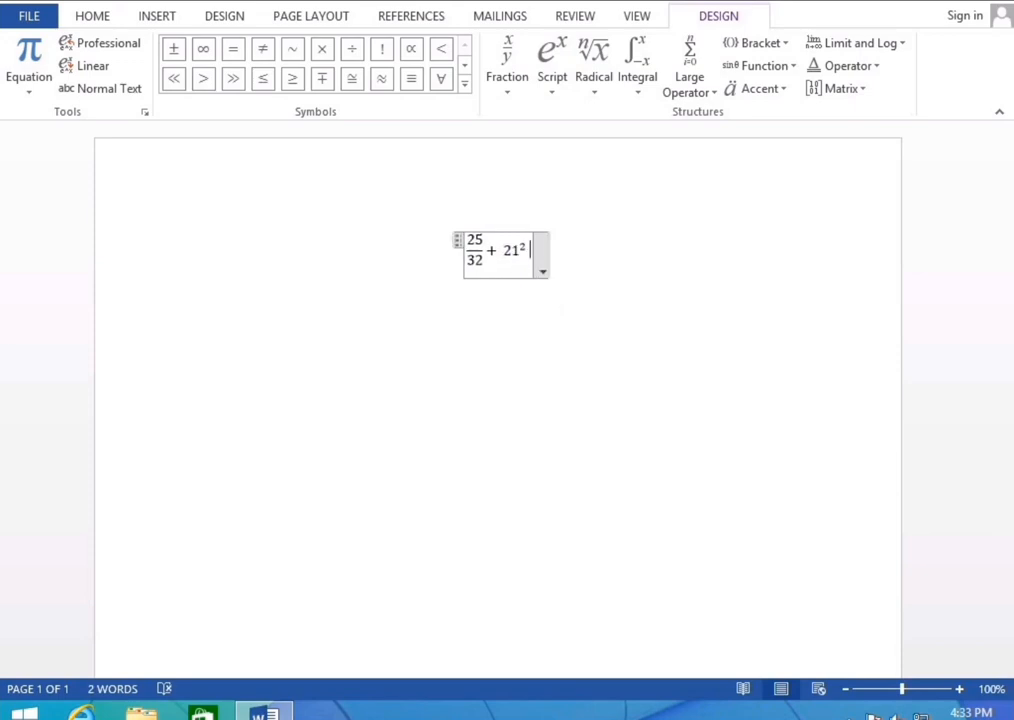
Browse the Radical, Integral, Large Operator, Accent and Function structure layouts
{"action": "type", "text": "*"}
{"action": "left_click", "coordinate": [604, 88]}
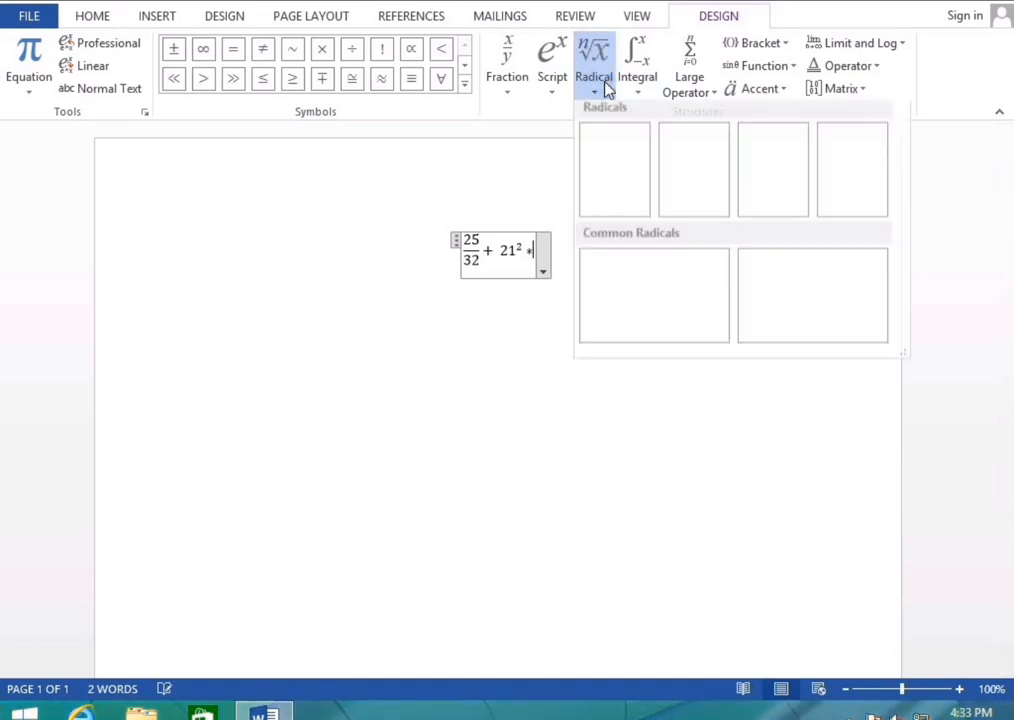
{"action": "left_click", "coordinate": [637, 80]}
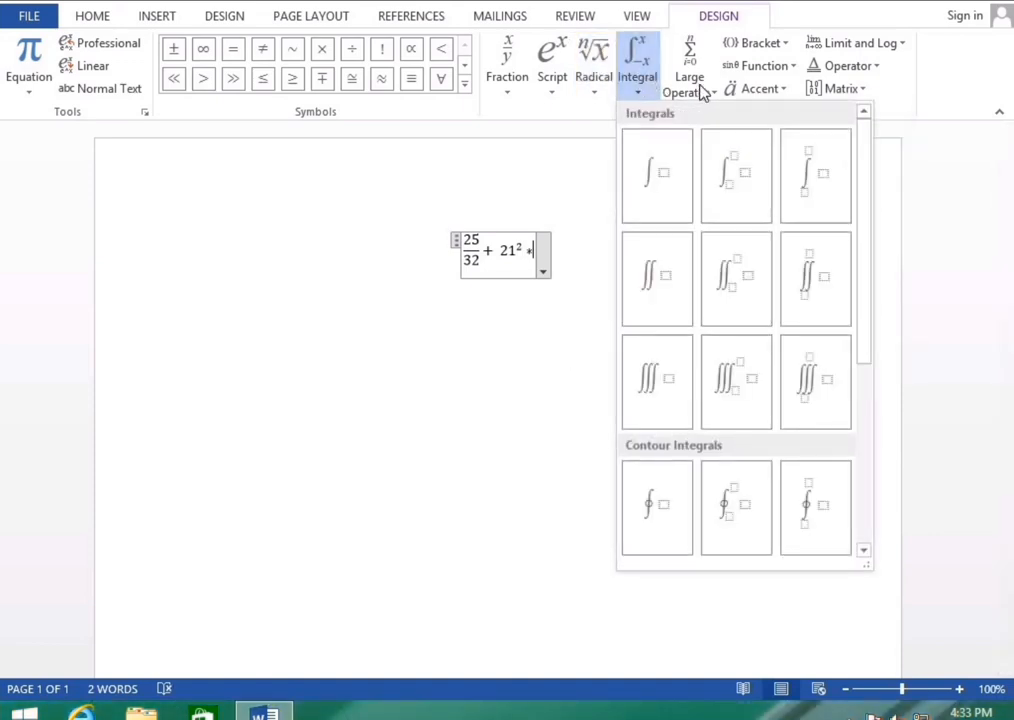
{"action": "left_click", "coordinate": [703, 92]}
{"action": "left_click", "coordinate": [779, 92]}
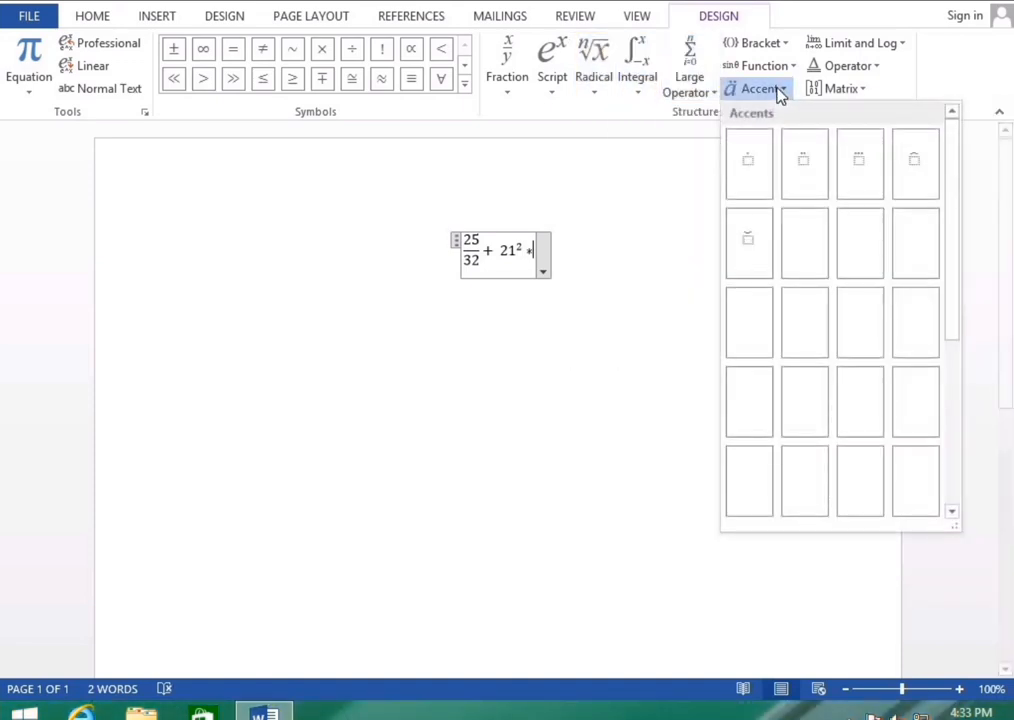
{"action": "left_click", "coordinate": [788, 68]}
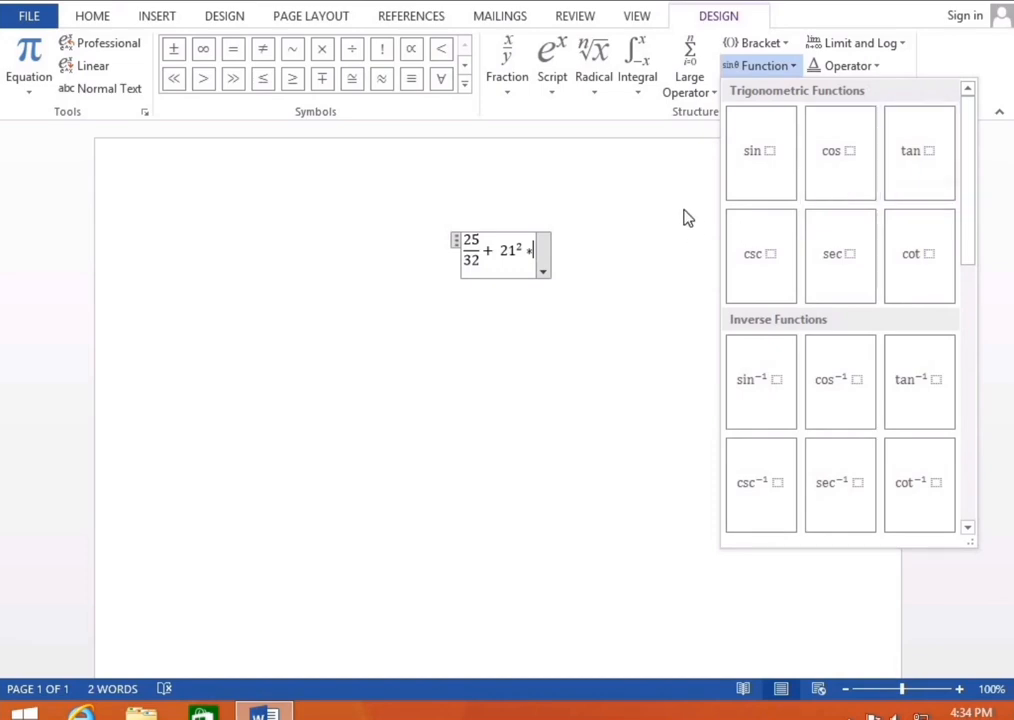
{"action": "key", "text": "Escape"}
Browse the Bracket, Function, Limit and Log, and Operator layouts, then delete the whole equation
{"action": "left_click", "coordinate": [765, 45]}
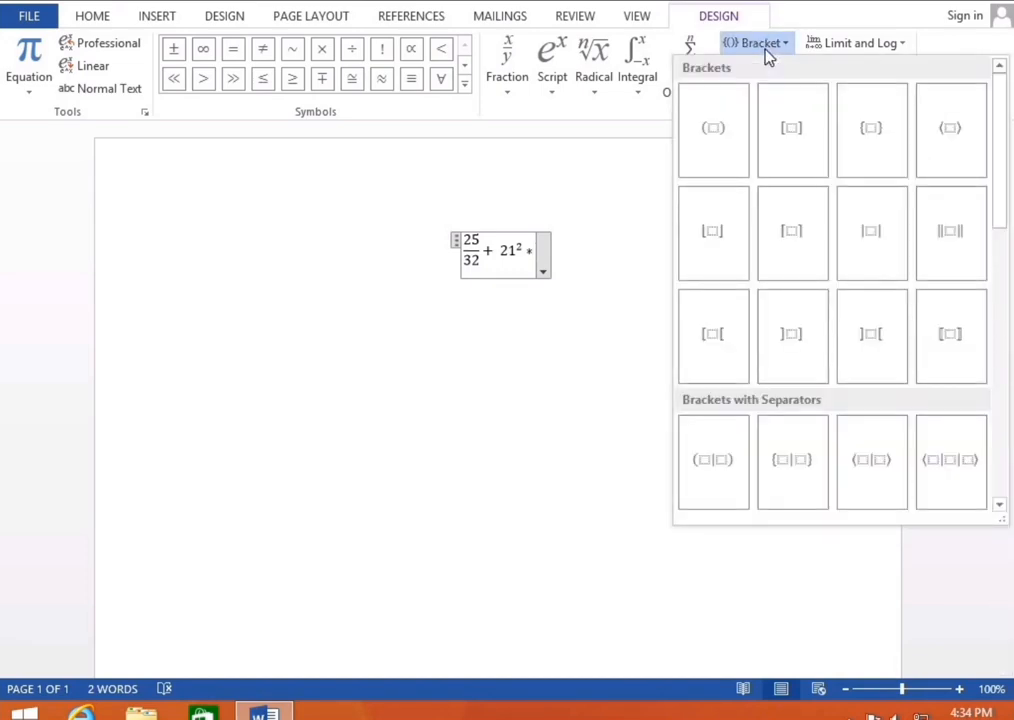
{"action": "key", "text": "Escape"}
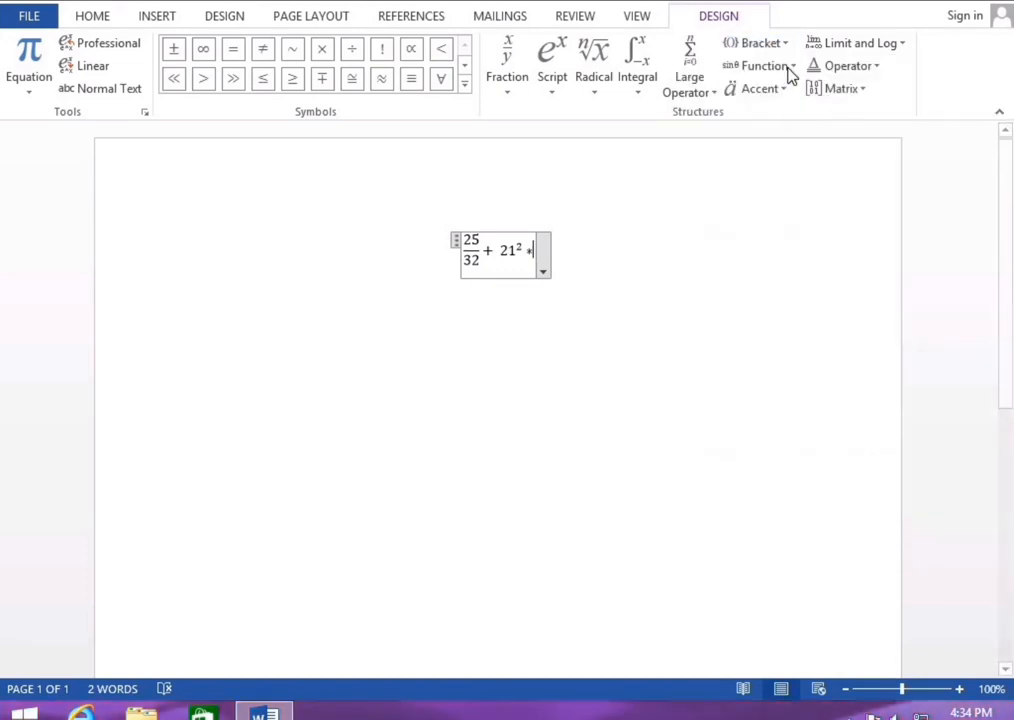
{"action": "left_click", "coordinate": [790, 68]}
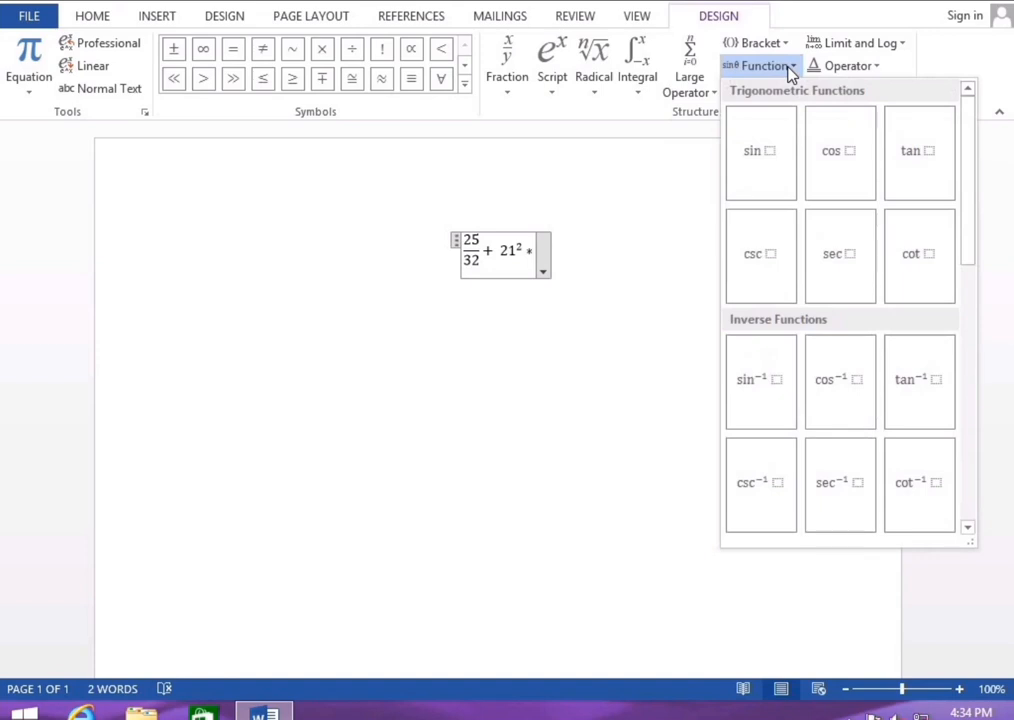
{"action": "key", "text": "Escape"}
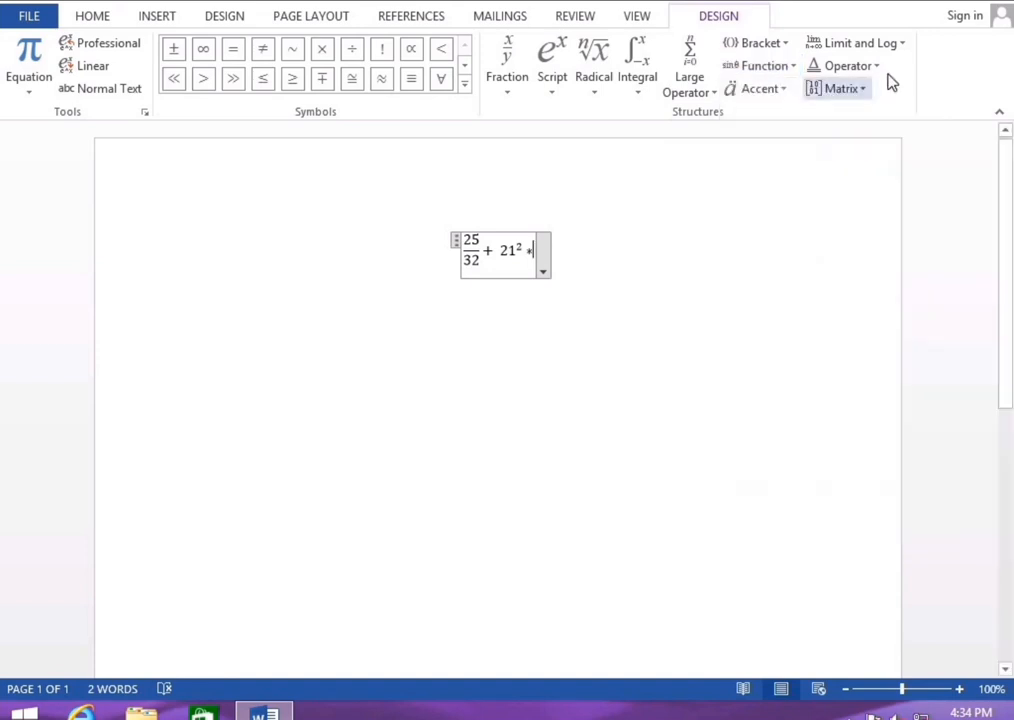
{"action": "left_click", "coordinate": [893, 44]}
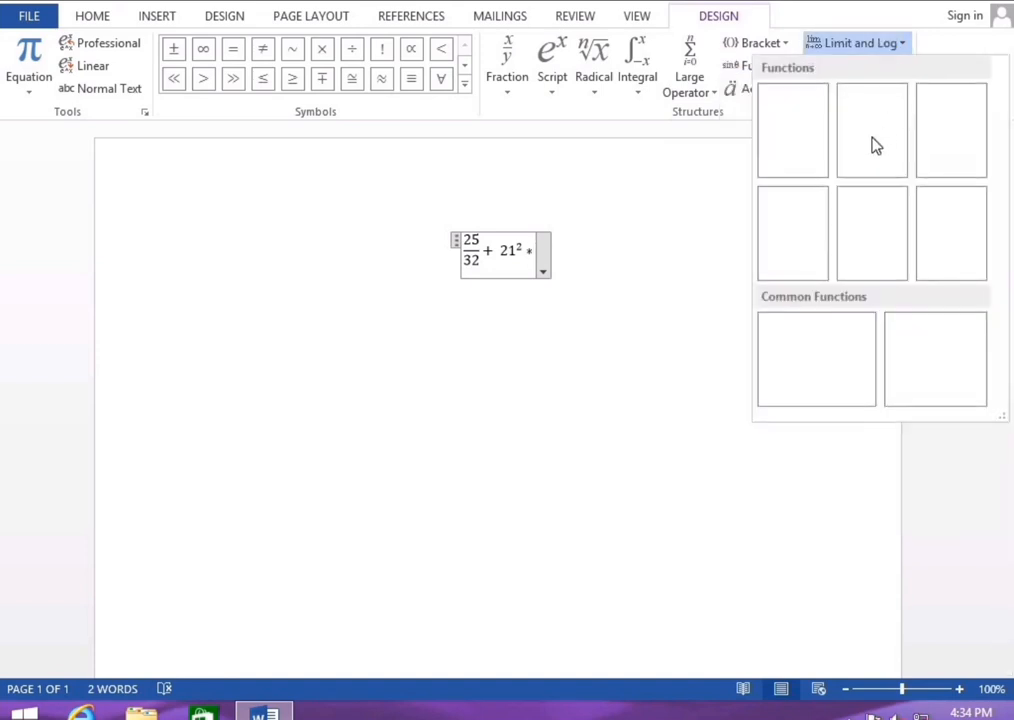
{"action": "key", "text": "Escape"}
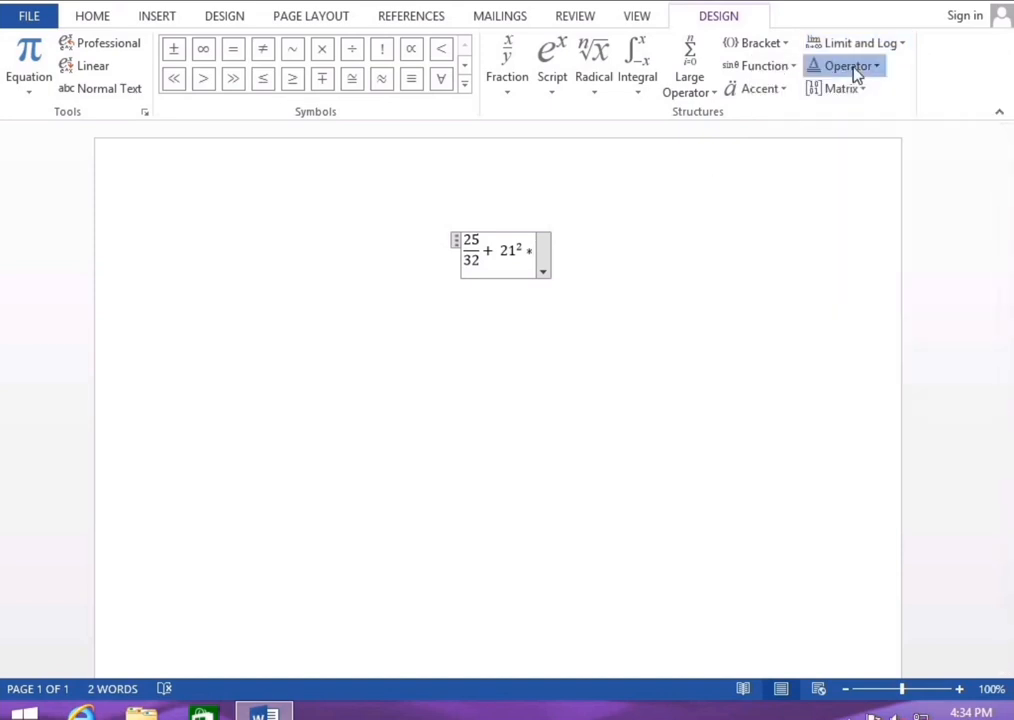
{"action": "left_click", "coordinate": [854, 74]}
{"action": "key", "text": "Escape"}
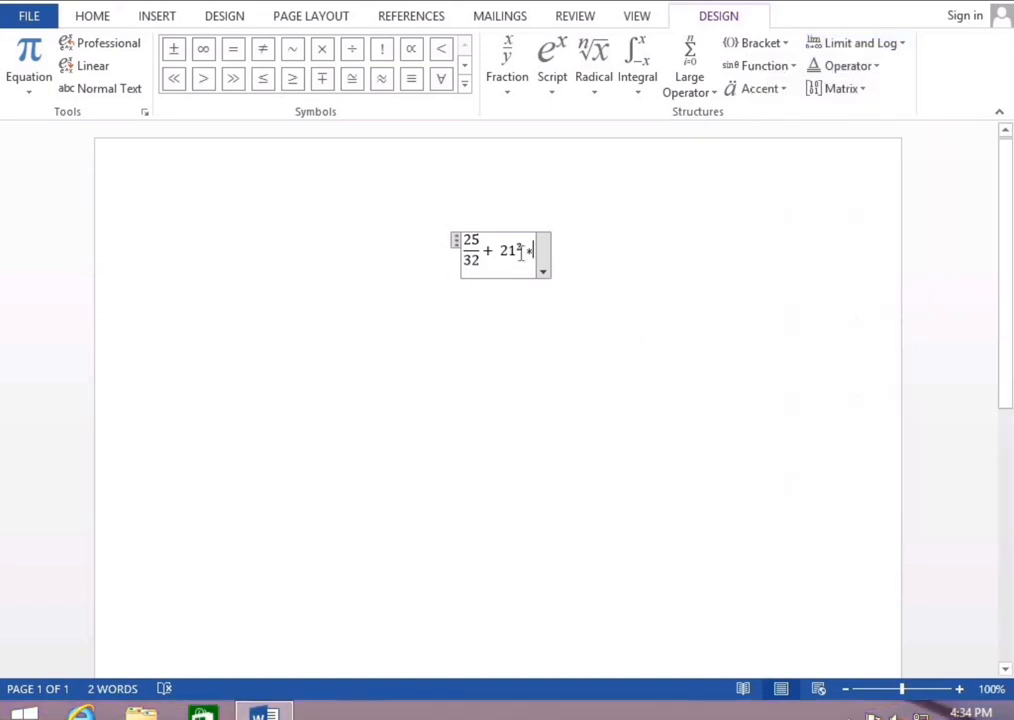
{"action": "left_click_drag", "start_coordinate": [422, 217], "coordinate": [609, 310]}
{"action": "key", "text": "Delete"}
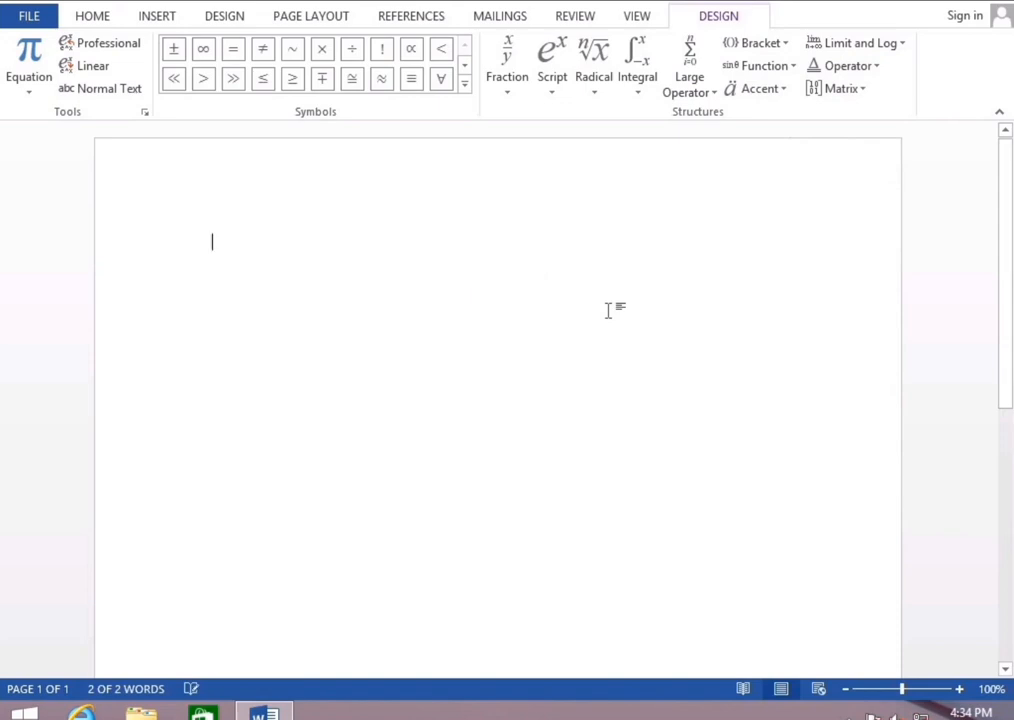
Open the Symbol dialog through Insert > Symbol > More Symbols
{"action": "left_click", "coordinate": [159, 18]}
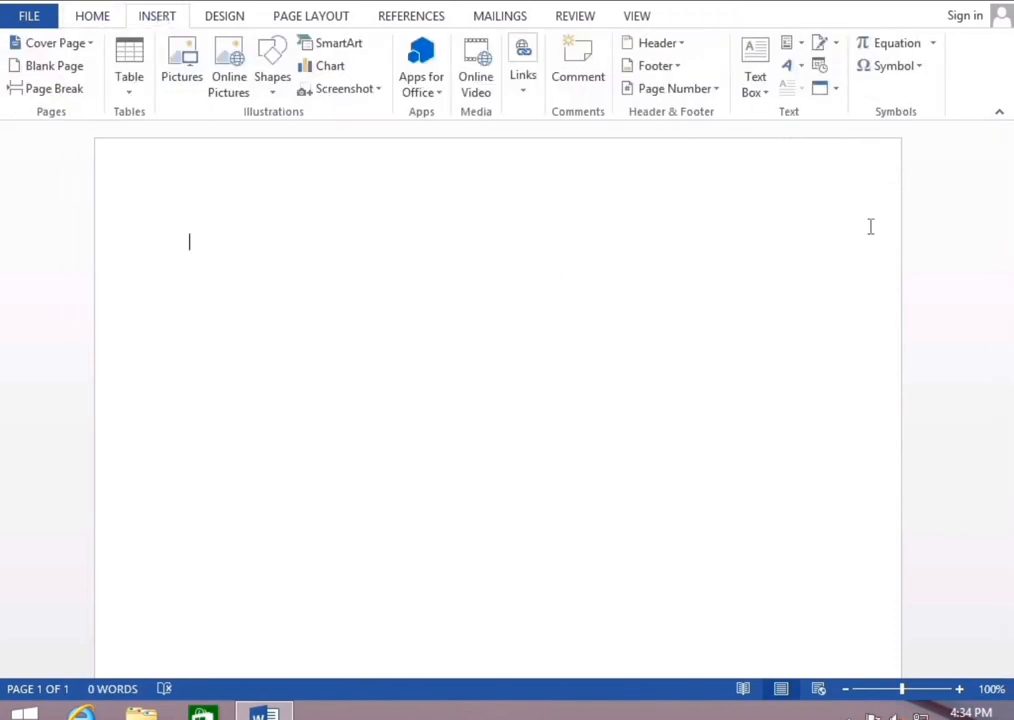
{"action": "left_click", "coordinate": [900, 70]}
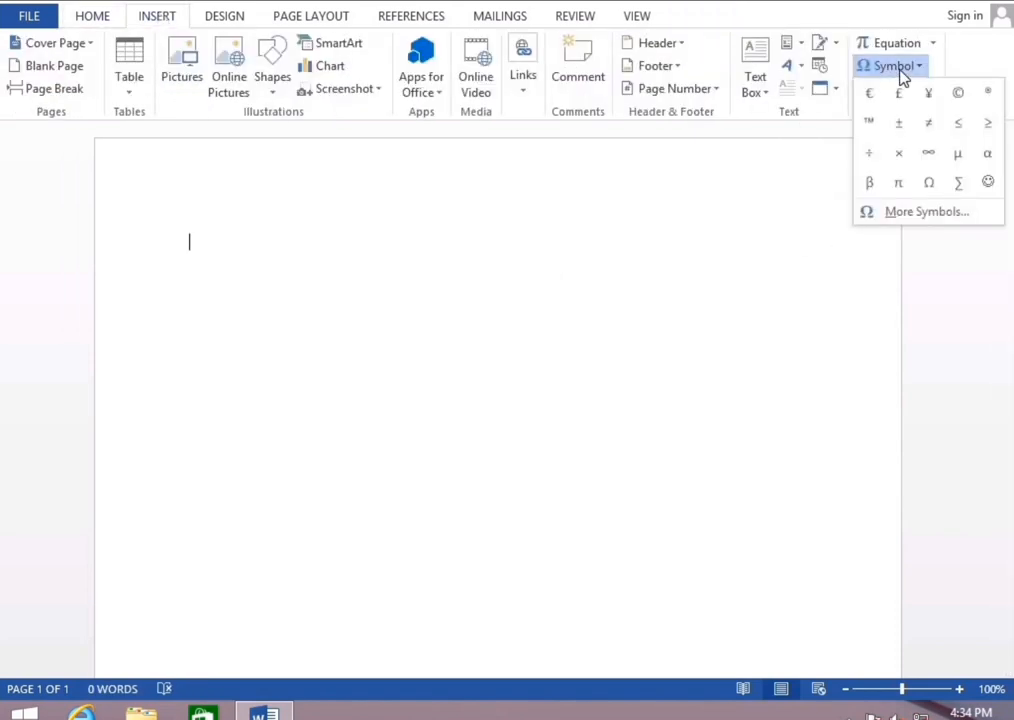
{"action": "left_click", "coordinate": [928, 213]}
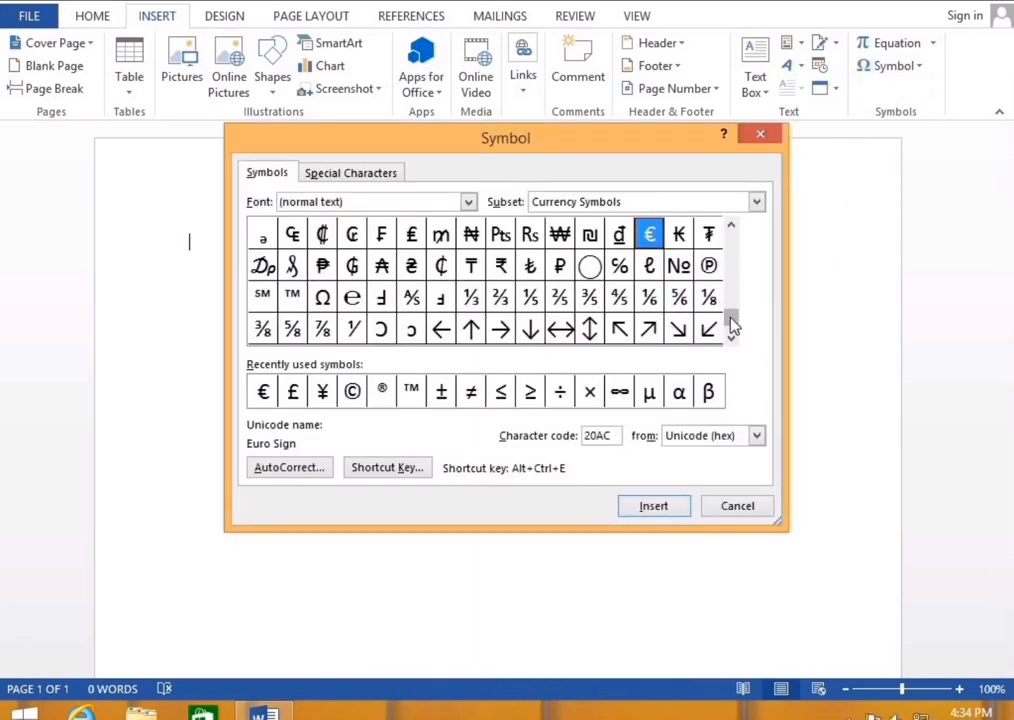
Scroll the symbol font list and display the Webdings symbol set
{"action": "left_click_drag", "start_coordinate": [730, 325], "coordinate": [729, 229]}
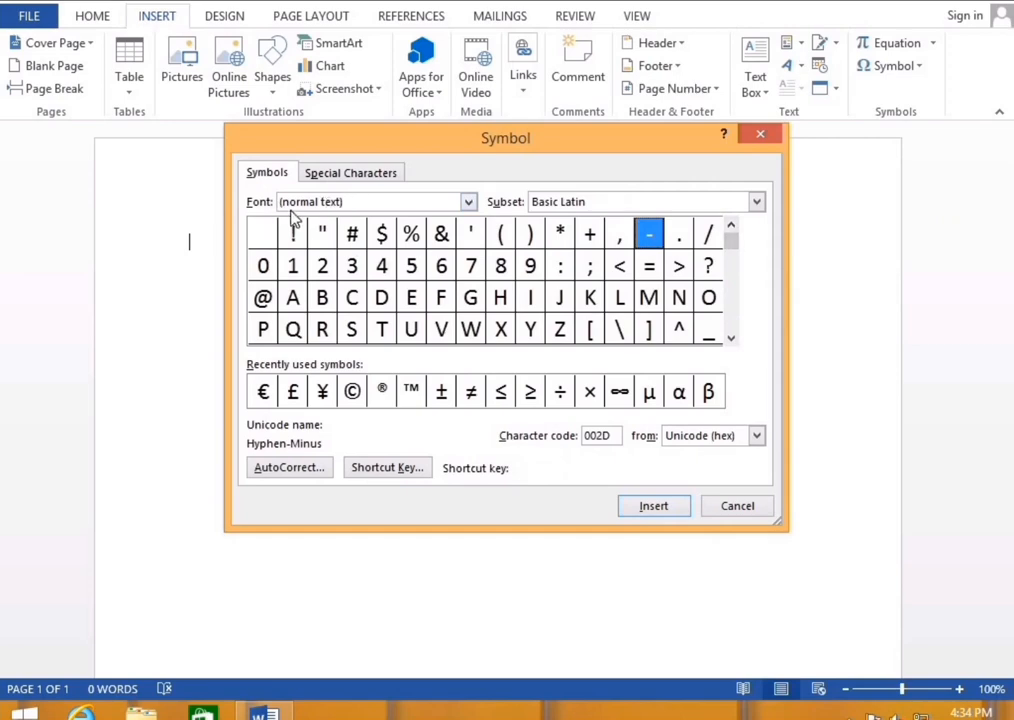
{"action": "left_click", "coordinate": [472, 203]}
{"action": "scroll", "coordinate": [474, 270], "scroll_direction": "down", "scroll_amount": 6}
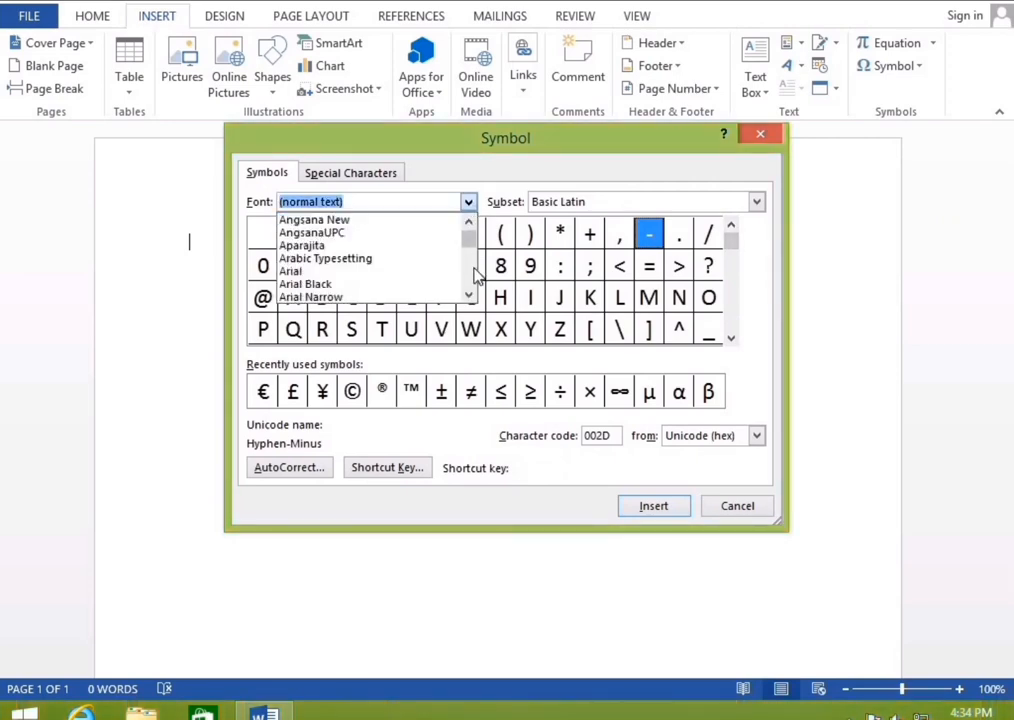
{"action": "left_click", "coordinate": [474, 269]}
{"action": "left_click_drag", "start_coordinate": [468, 246], "coordinate": [469, 296]}
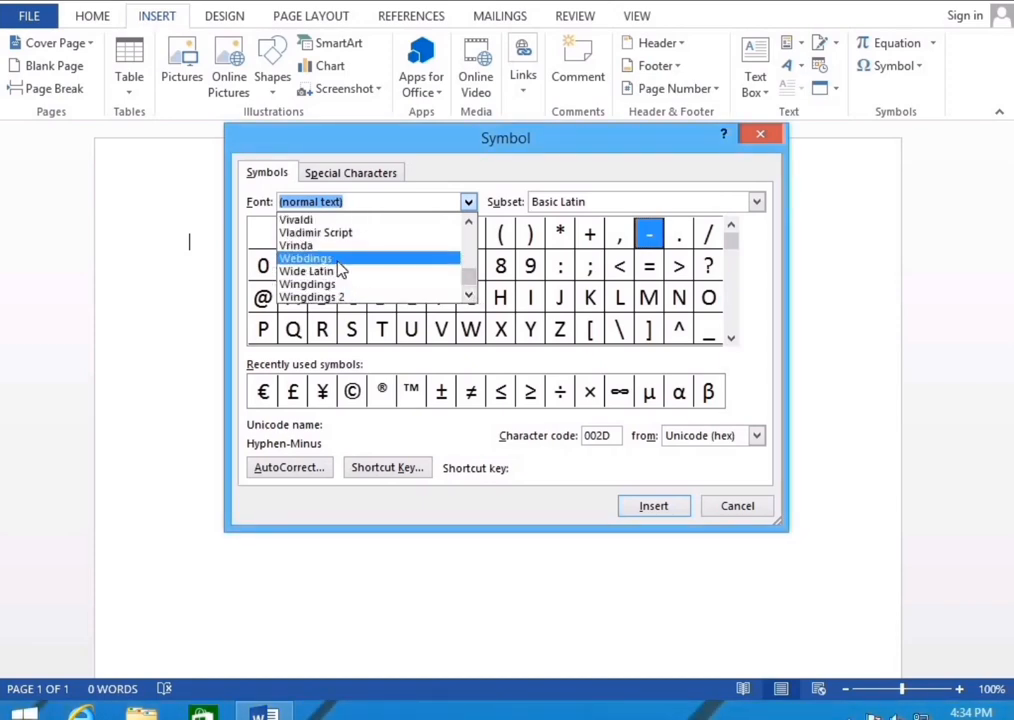
{"action": "left_click", "coordinate": [339, 266]}
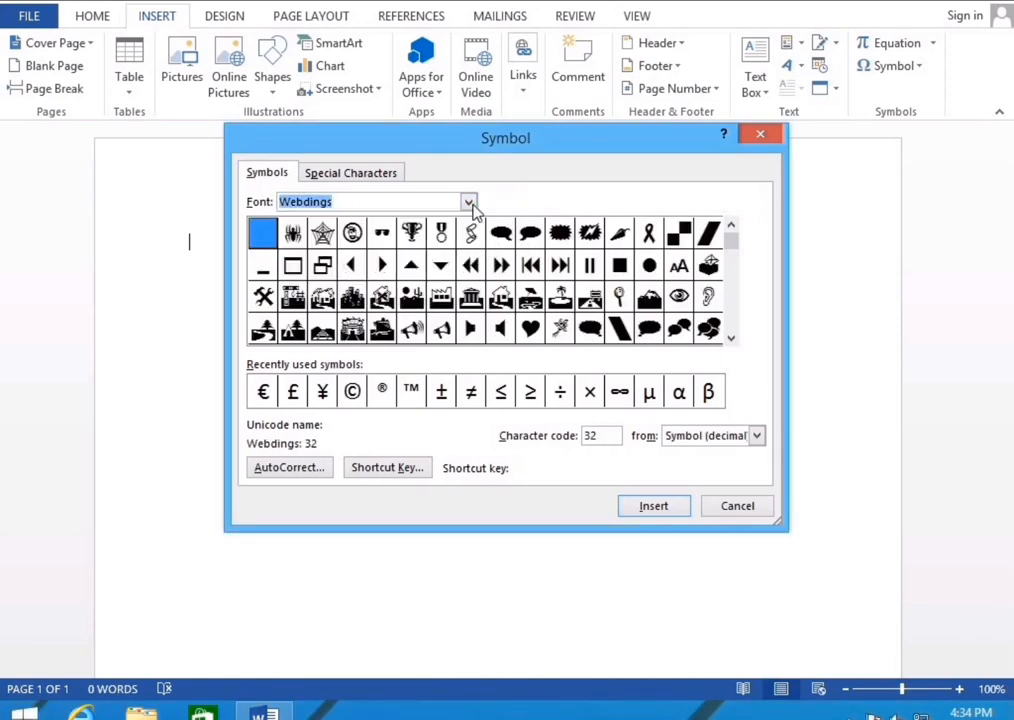
Switch the font to Wingdings 2 and select its telephone symbol
{"action": "left_click", "coordinate": [463, 201]}
{"action": "left_click", "coordinate": [468, 203]}
{"action": "left_click", "coordinate": [469, 296]}
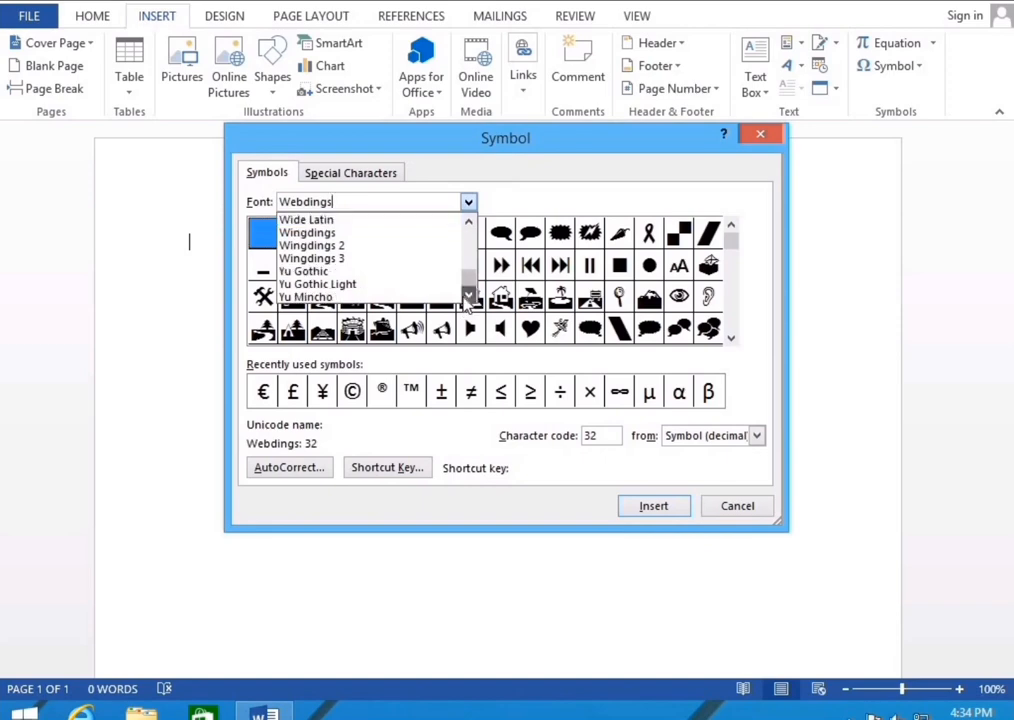
{"action": "left_click", "coordinate": [469, 296]}
{"action": "left_click", "coordinate": [326, 234]}
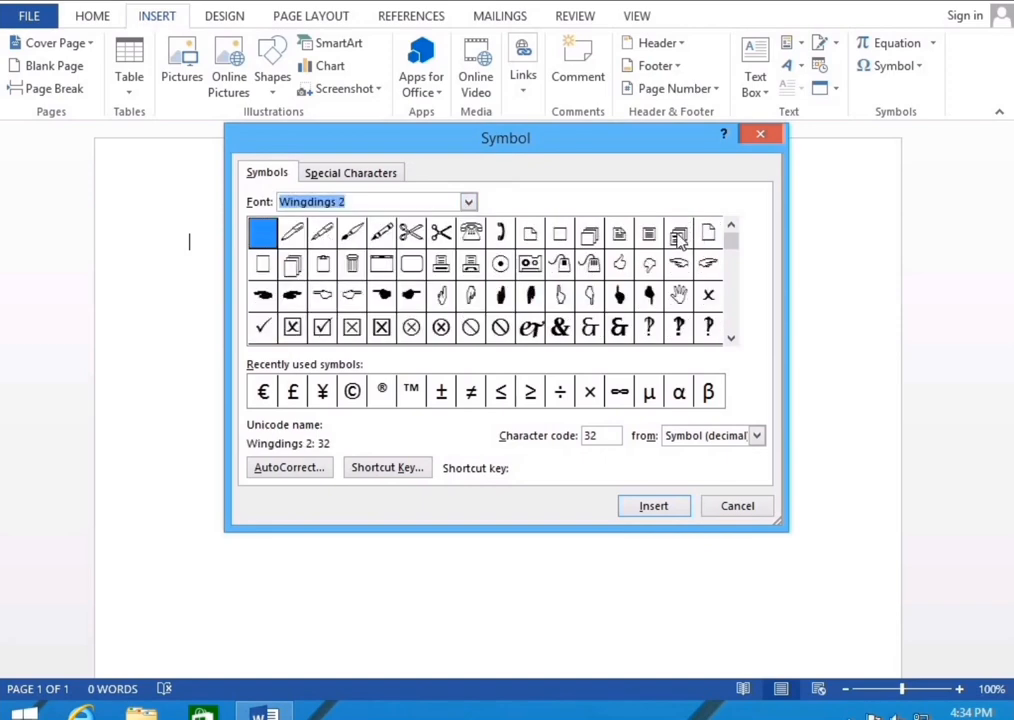
{"action": "left_click", "coordinate": [501, 234]}
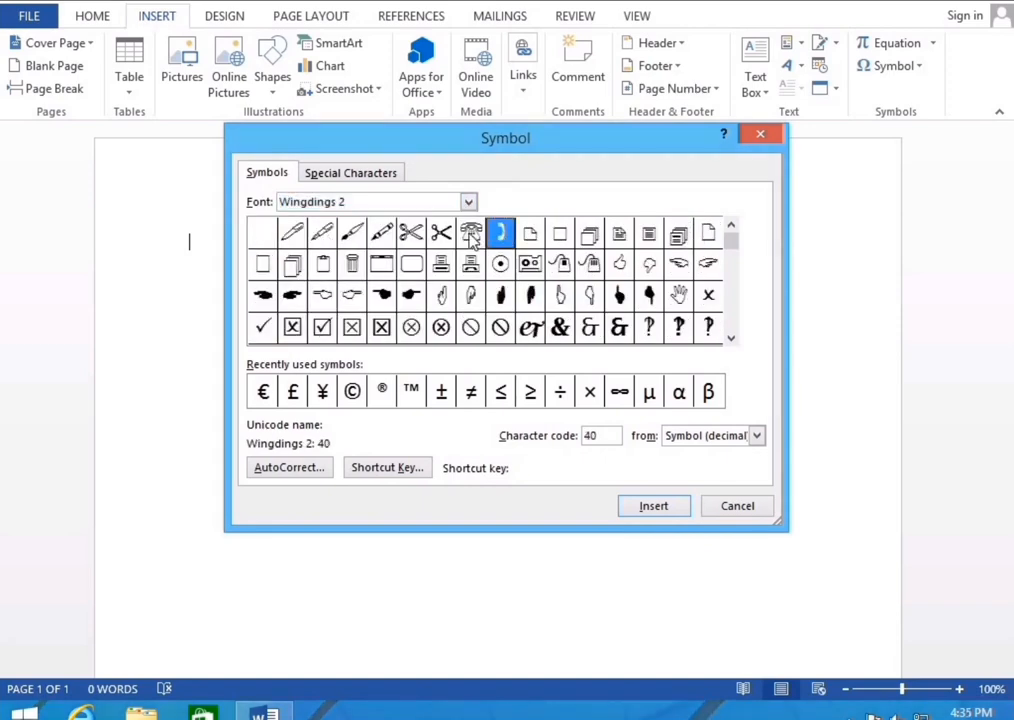
{"action": "left_click", "coordinate": [470, 233]}
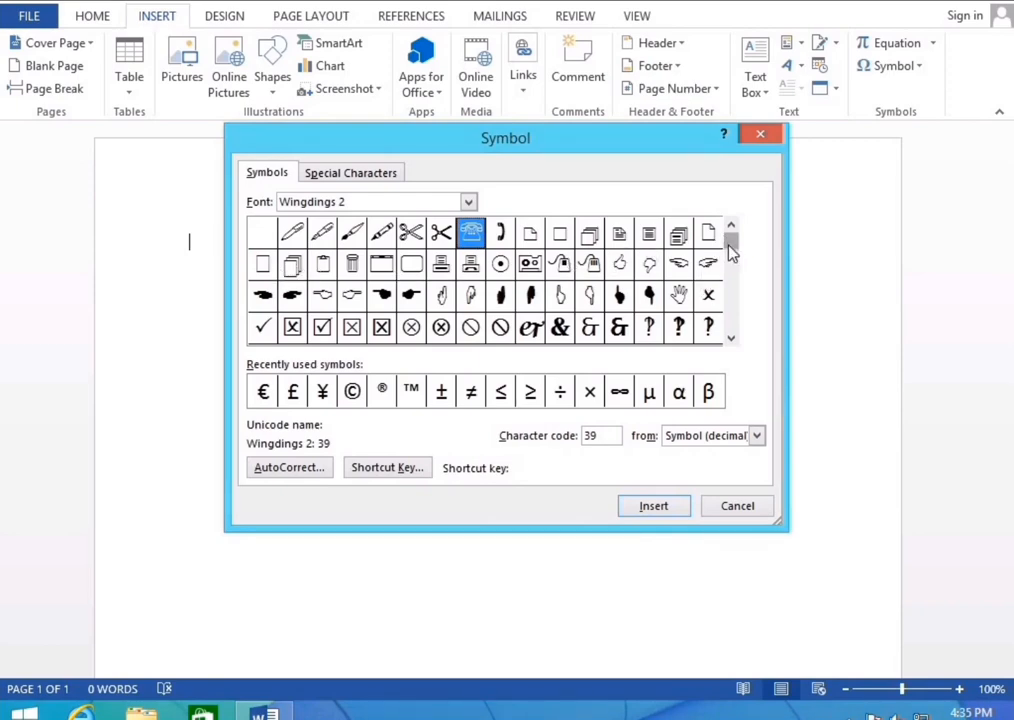
{"action": "left_click_drag", "start_coordinate": [728, 252], "coordinate": [729, 254]}
Preview Wingdings 3, then return to Wingdings 2 and scroll its characters
{"action": "left_click", "coordinate": [468, 202]}
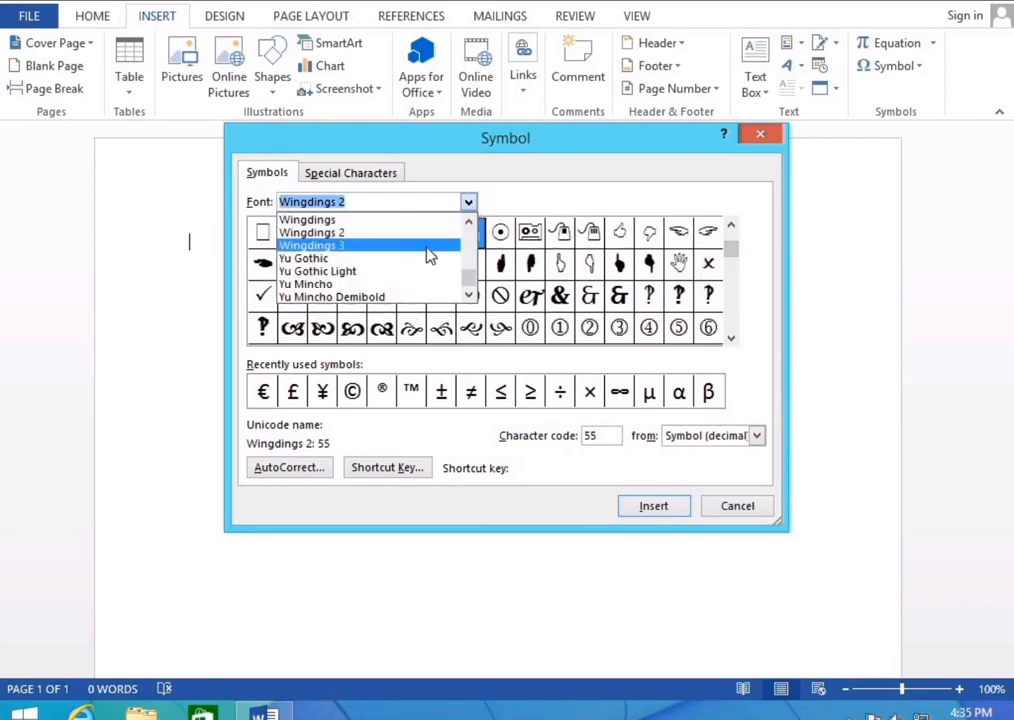
{"action": "left_click", "coordinate": [414, 254]}
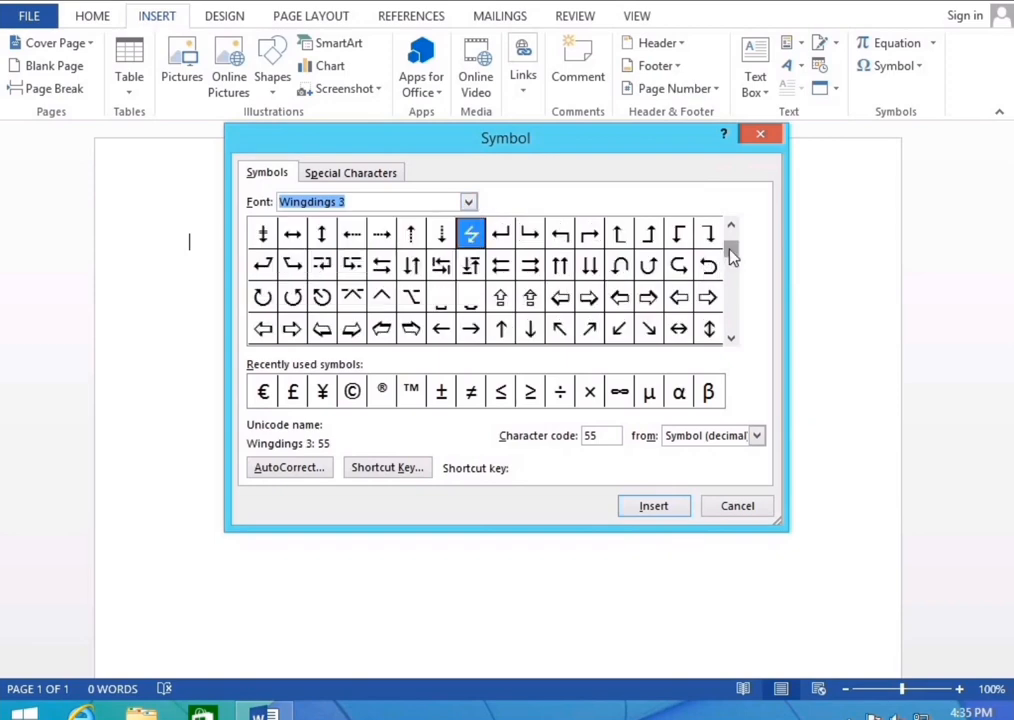
{"action": "left_click_drag", "start_coordinate": [733, 240], "coordinate": [731, 238]}
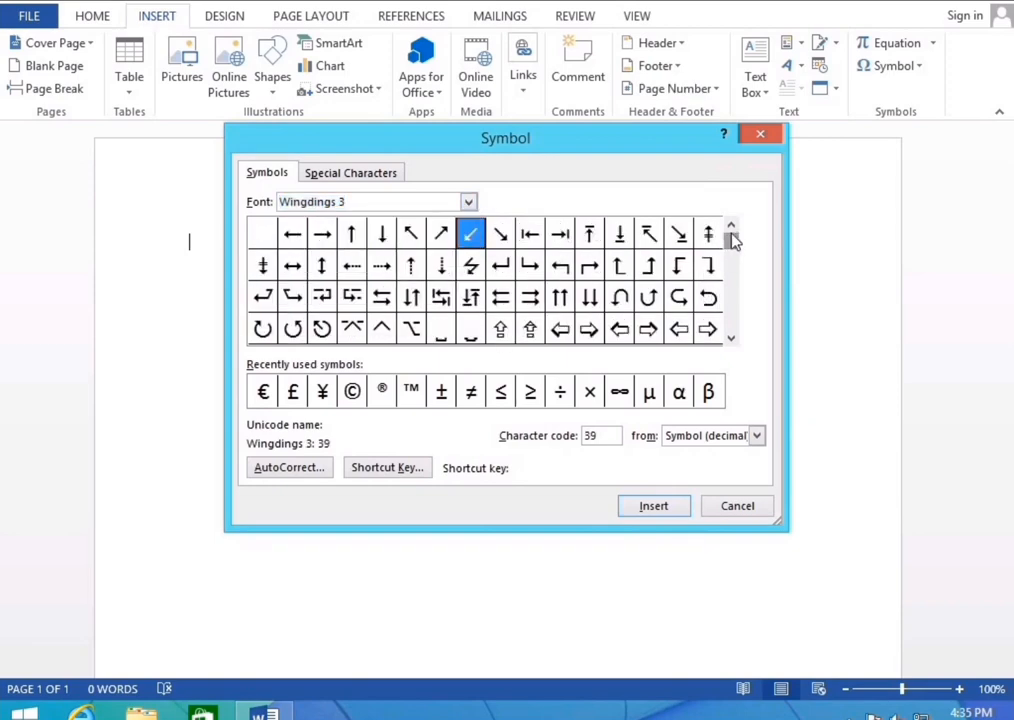
{"action": "left_click", "coordinate": [468, 202]}
{"action": "left_click", "coordinate": [330, 232]}
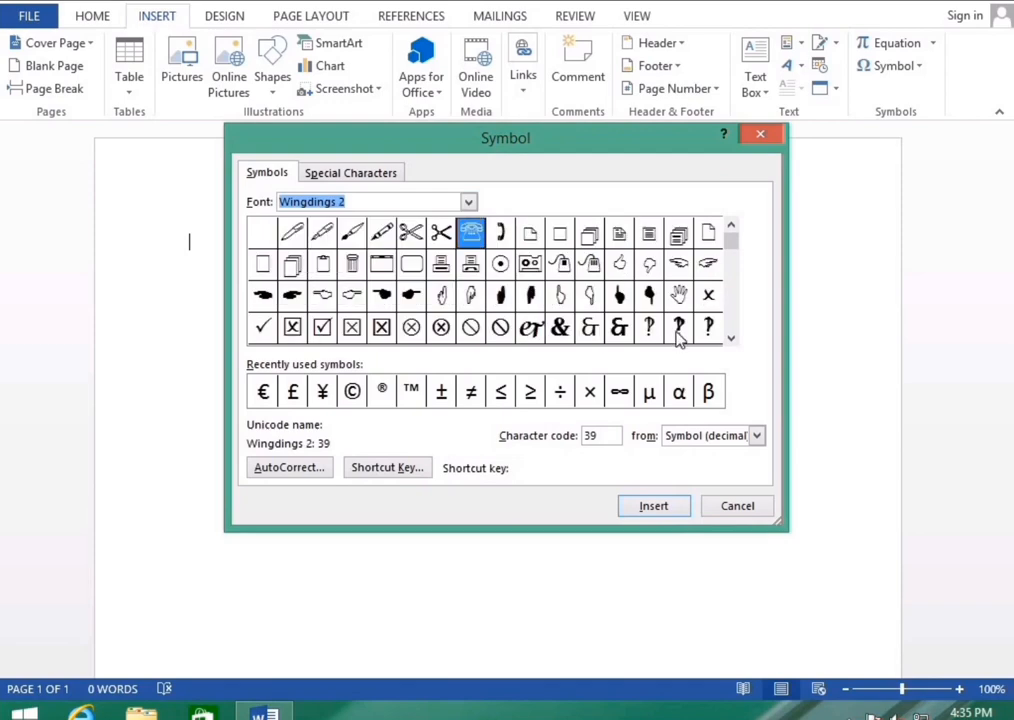
{"action": "left_click", "coordinate": [731, 303]}
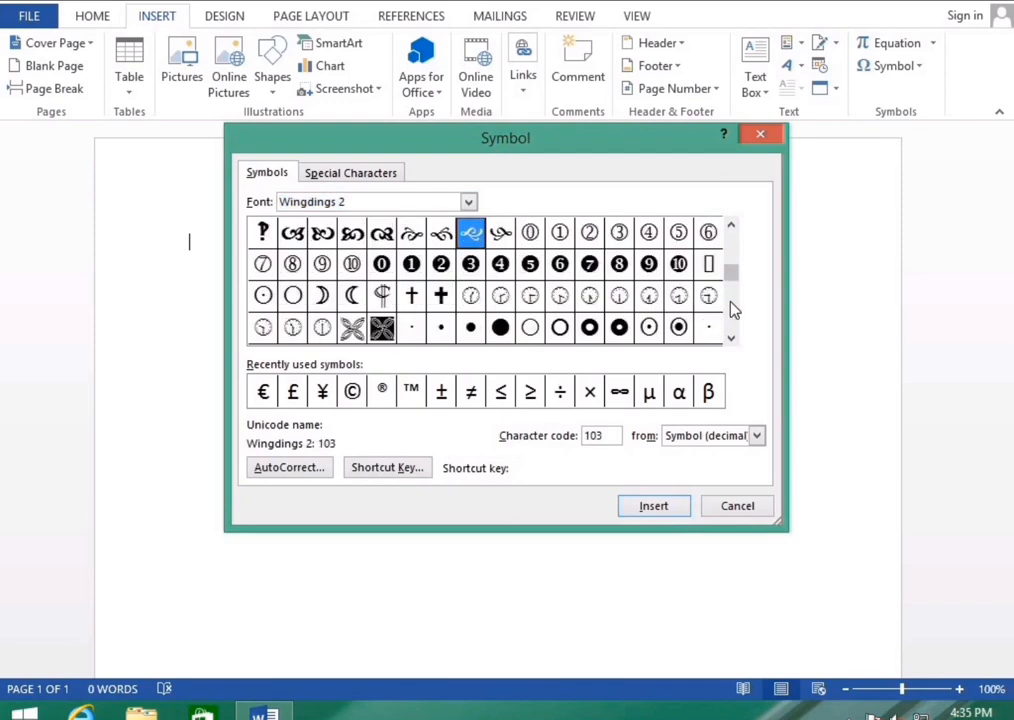
{"action": "left_click", "coordinate": [731, 303]}
{"action": "left_click", "coordinate": [731, 255]}
{"action": "left_click", "coordinate": [731, 248]}
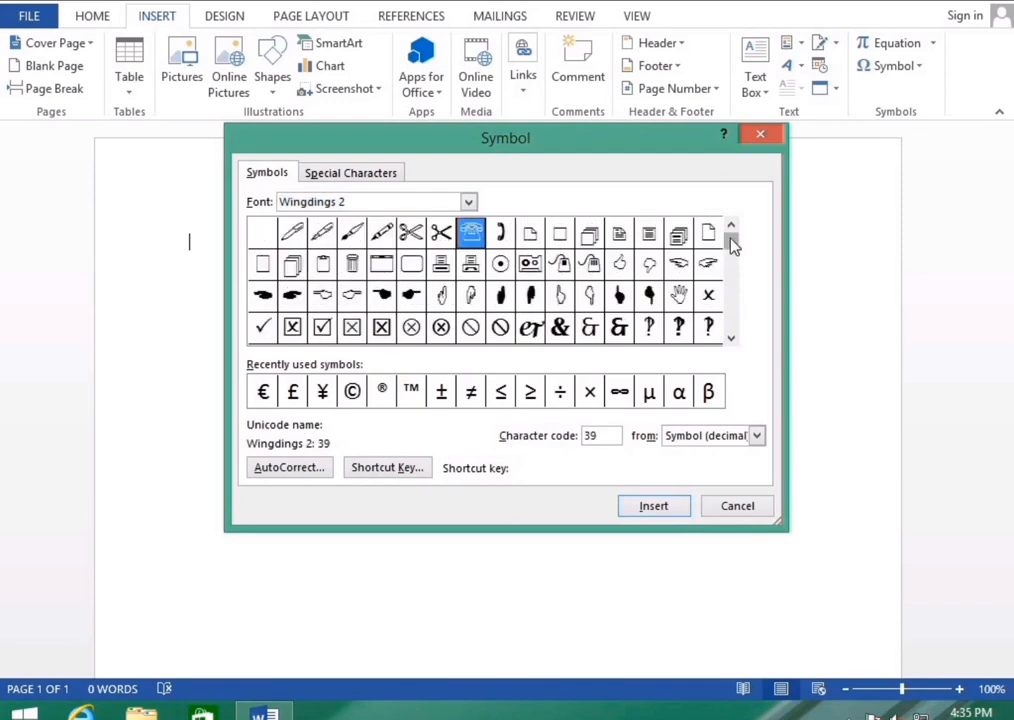
Switch to Wingdings and compare the phone, folder, envelope and Om symbols
{"action": "left_click", "coordinate": [470, 202]}
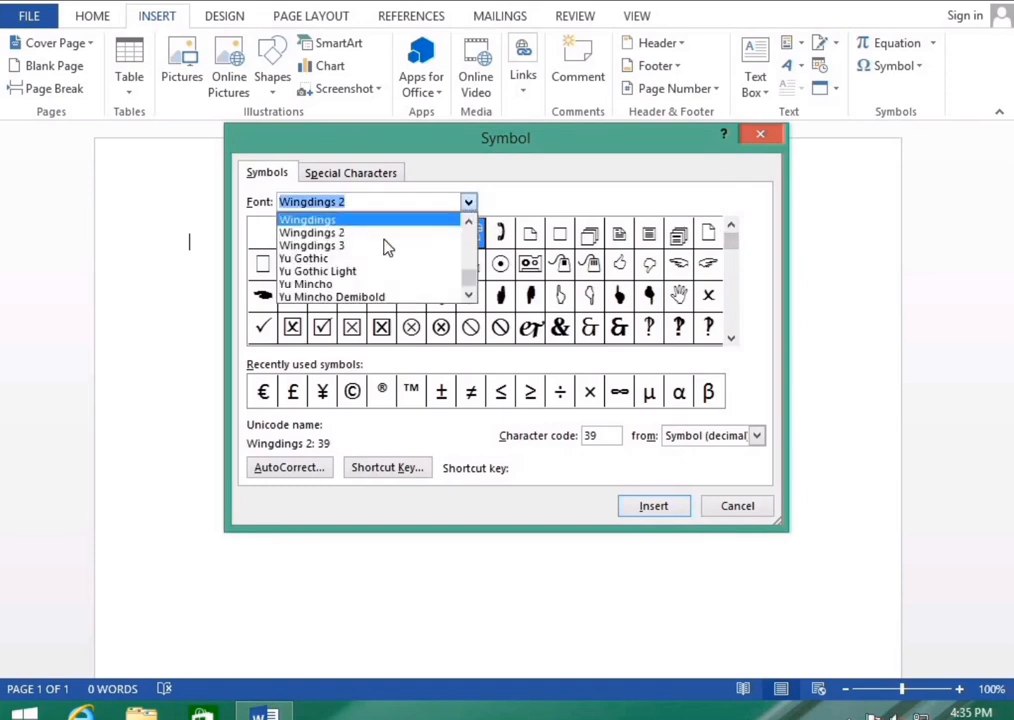
{"action": "left_click", "coordinate": [320, 218]}
{"action": "left_click", "coordinate": [521, 240]}
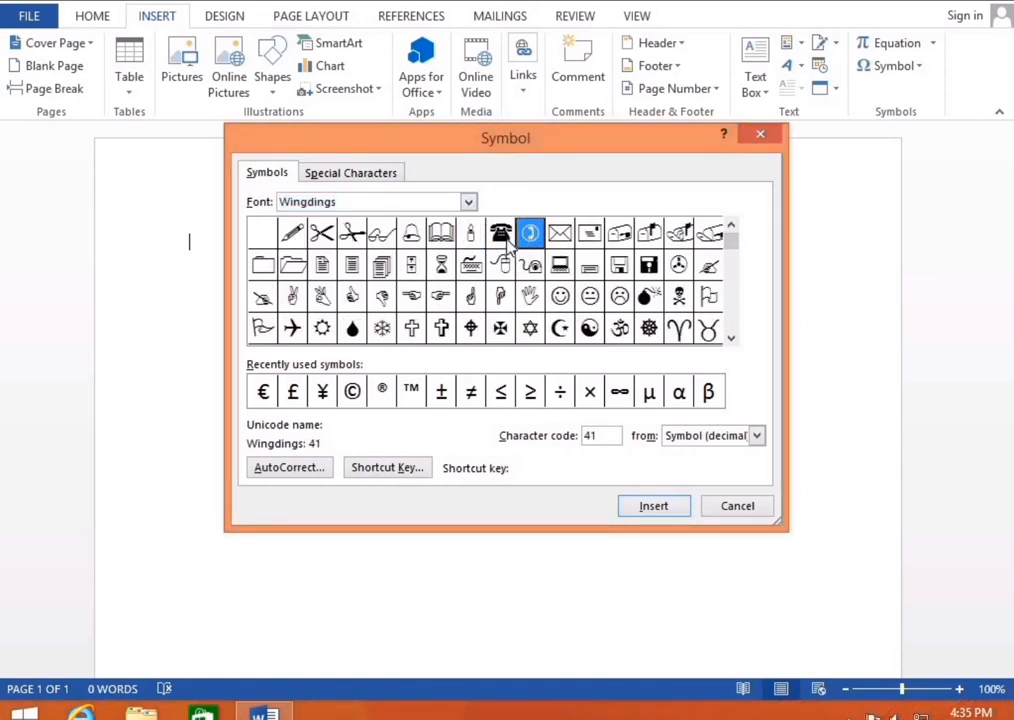
{"action": "left_click", "coordinate": [500, 236]}
{"action": "left_click", "coordinate": [295, 268]}
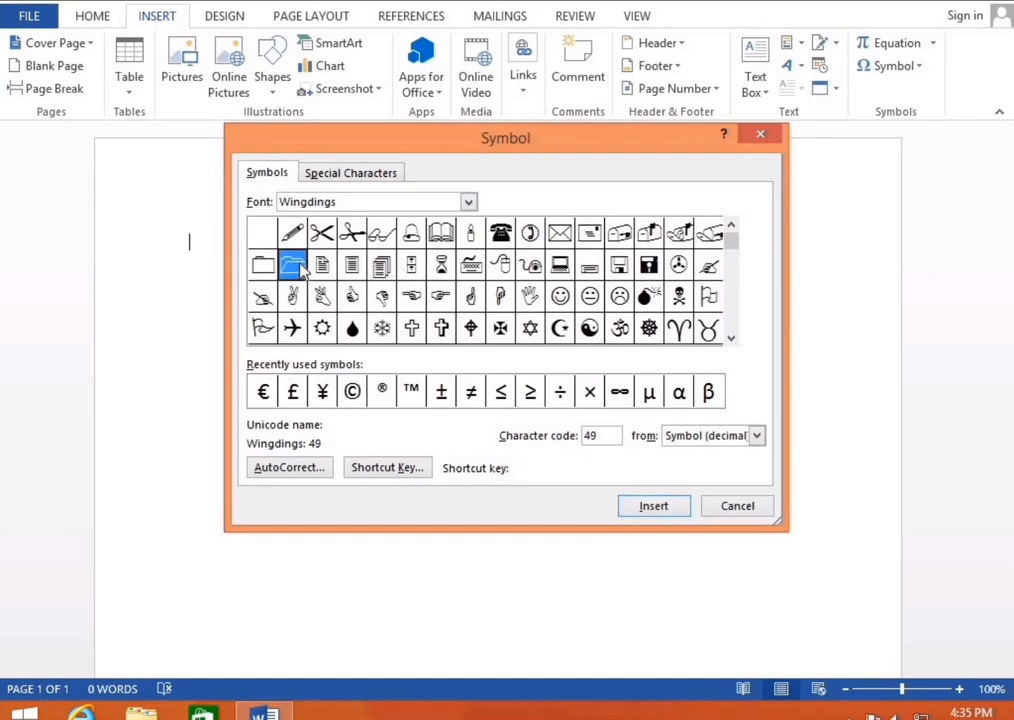
{"action": "left_click", "coordinate": [264, 267]}
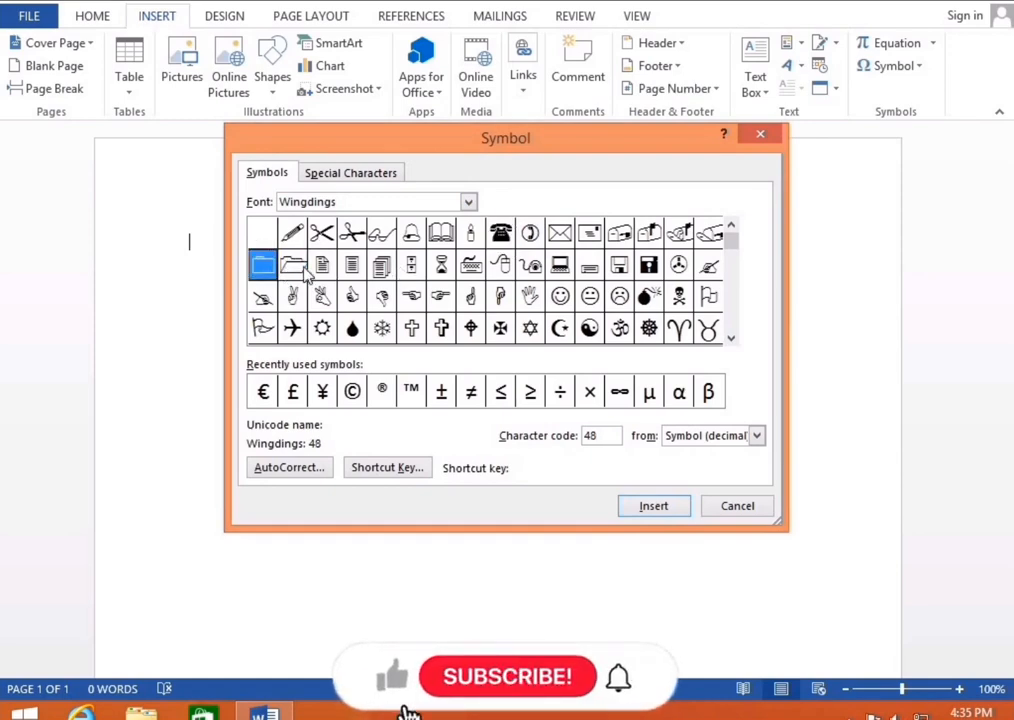
{"action": "left_click", "coordinate": [566, 237]}
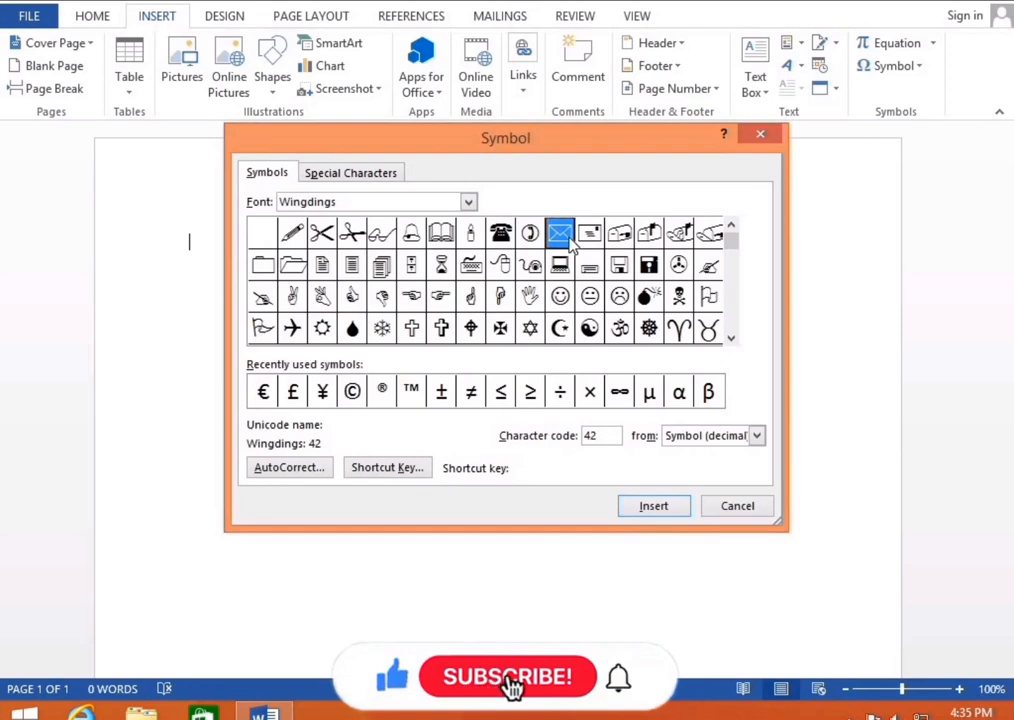
{"action": "left_click", "coordinate": [589, 235]}
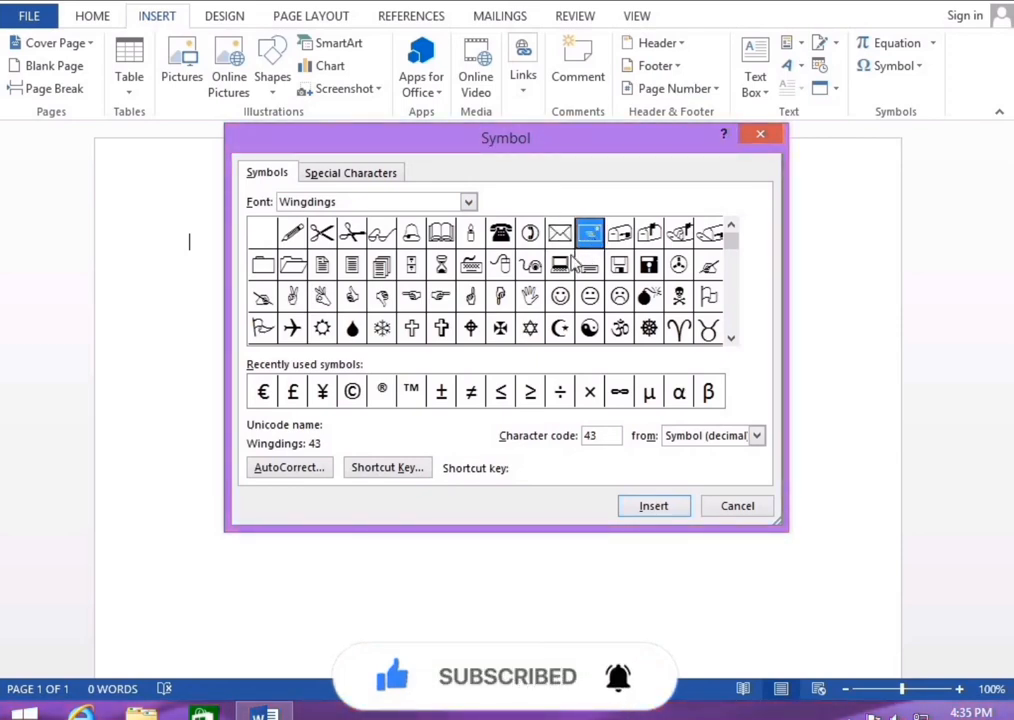
{"action": "left_click", "coordinate": [621, 330]}
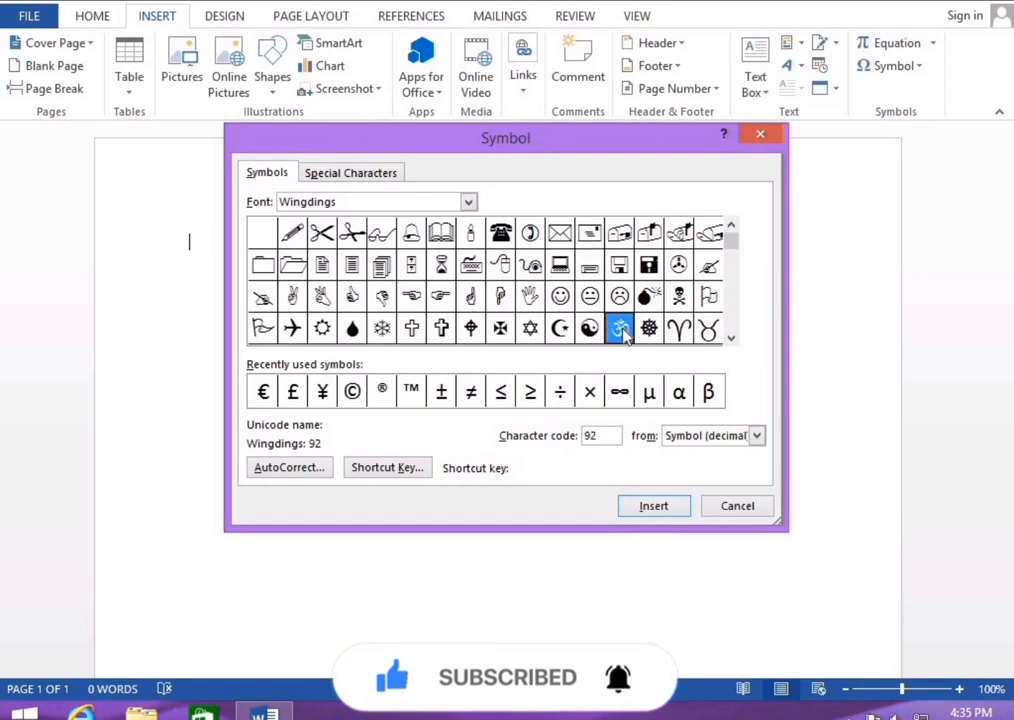
Insert the circled phone symbol (code 41) and close the Symbol dialog
{"action": "left_click", "coordinate": [502, 236]}
{"action": "left_click", "coordinate": [529, 234]}
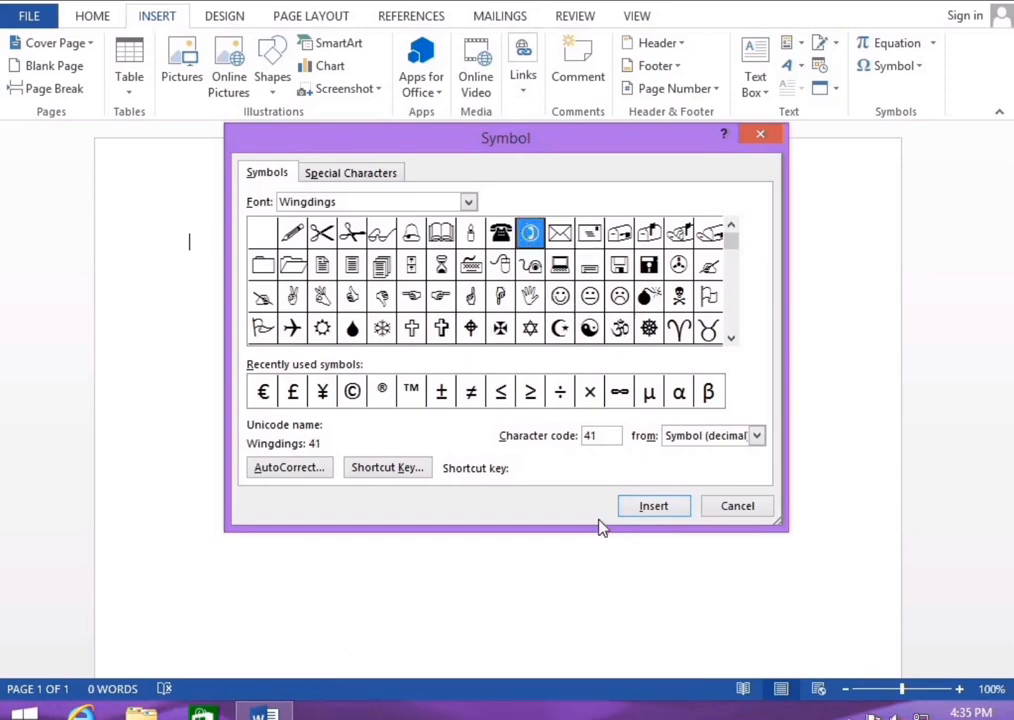
{"action": "left_click", "coordinate": [646, 510]}
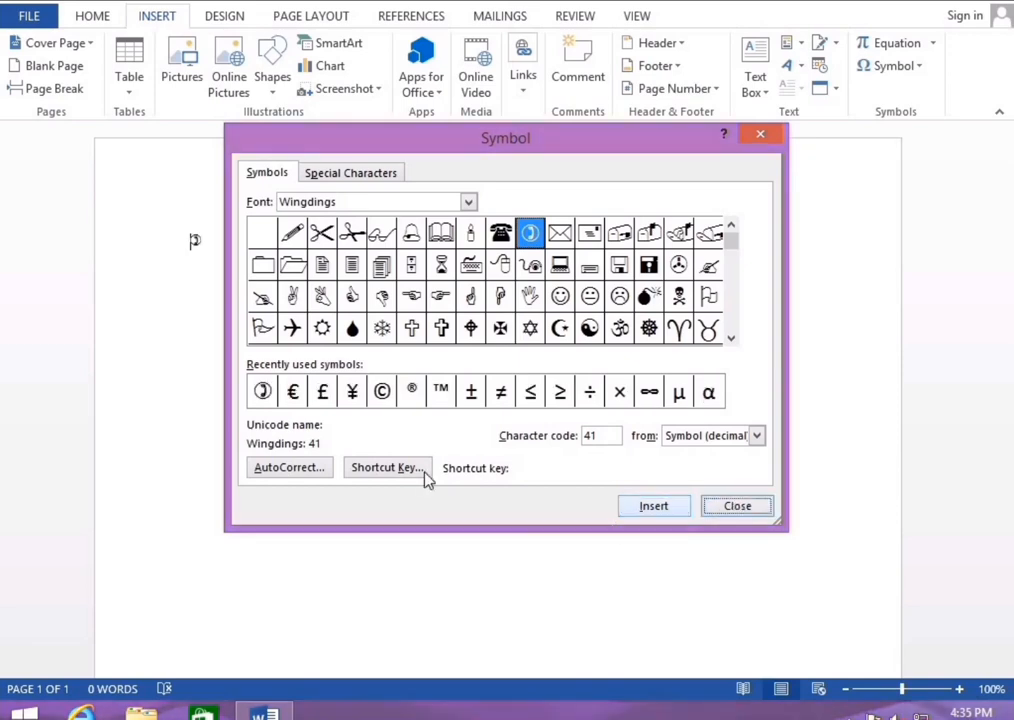
{"action": "left_click", "coordinate": [762, 134]}
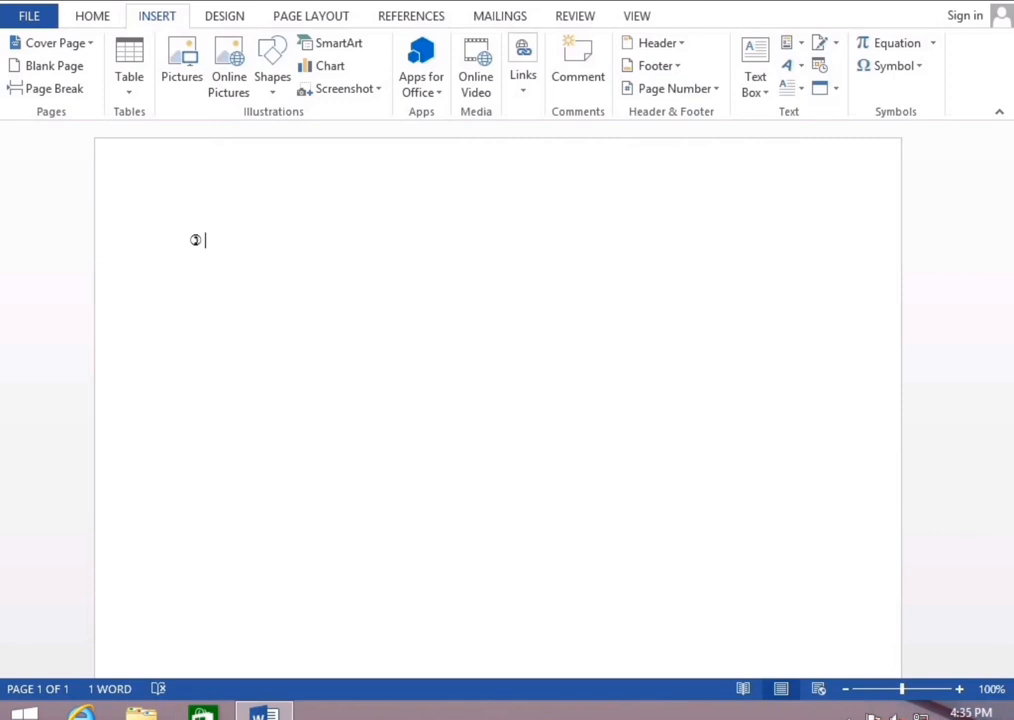
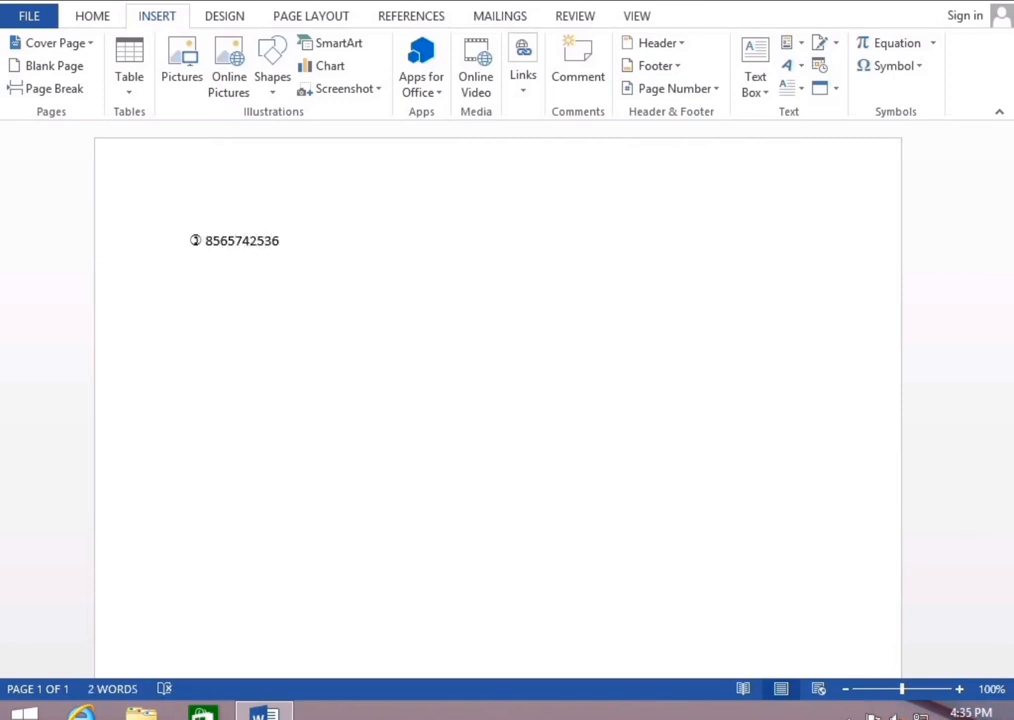
Type the phone number after the symbol, then grow the symbol to 18 pt
{"action": "double_click", "coordinate": [196, 240]}
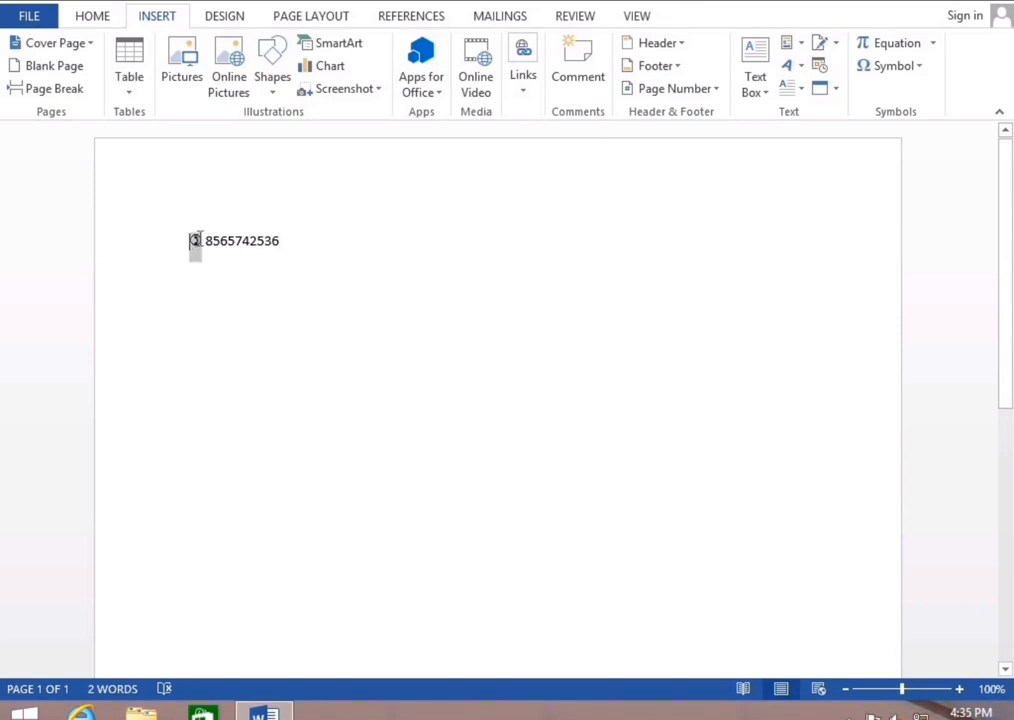
{"action": "left_click", "coordinate": [98, 18]}
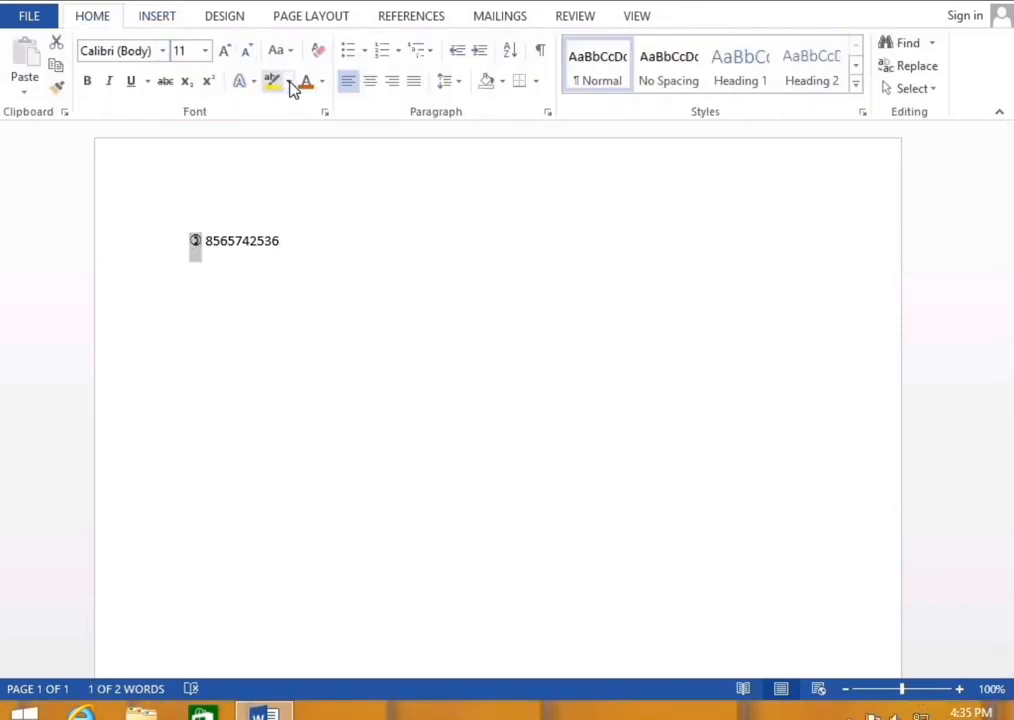
{"action": "left_click", "coordinate": [224, 50]}
{"action": "left_click", "coordinate": [224, 50]}
{"action": "left_click", "coordinate": [224, 50]}
{"action": "left_click", "coordinate": [224, 50]}
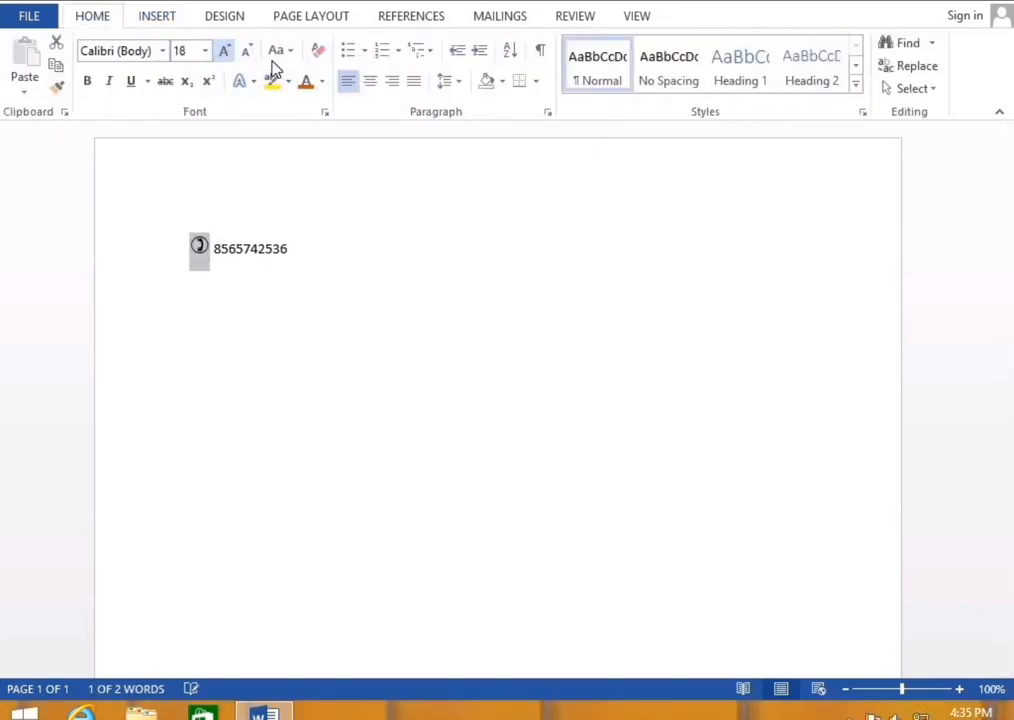
Colour the phone symbol orange and deselect it
{"action": "left_click", "coordinate": [321, 83]}
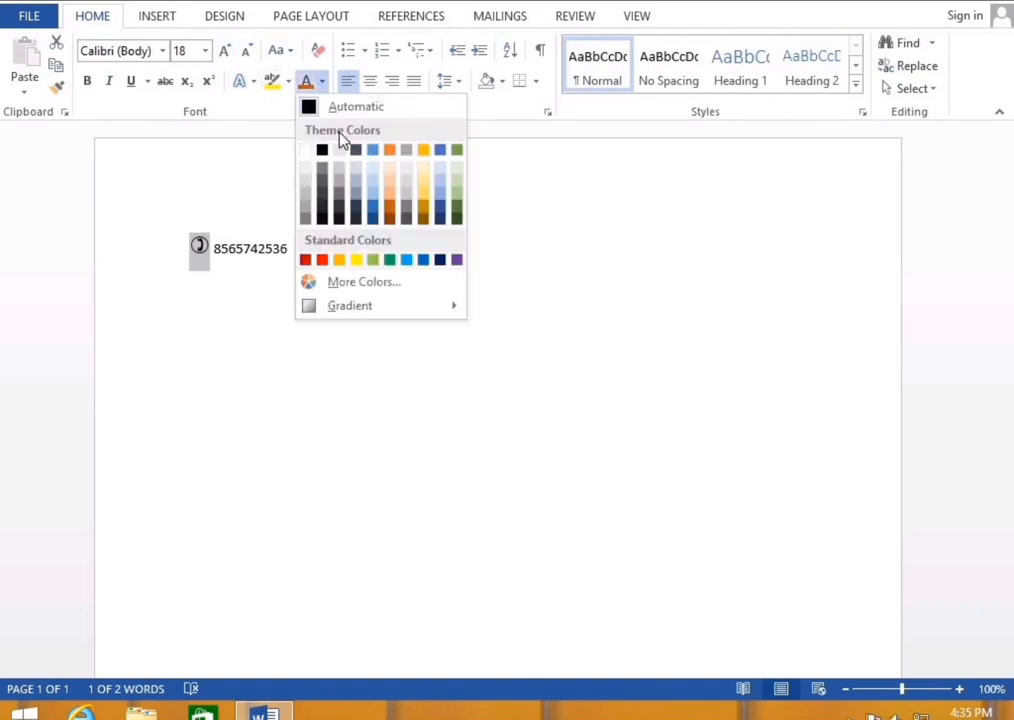
{"action": "left_click", "coordinate": [395, 207]}
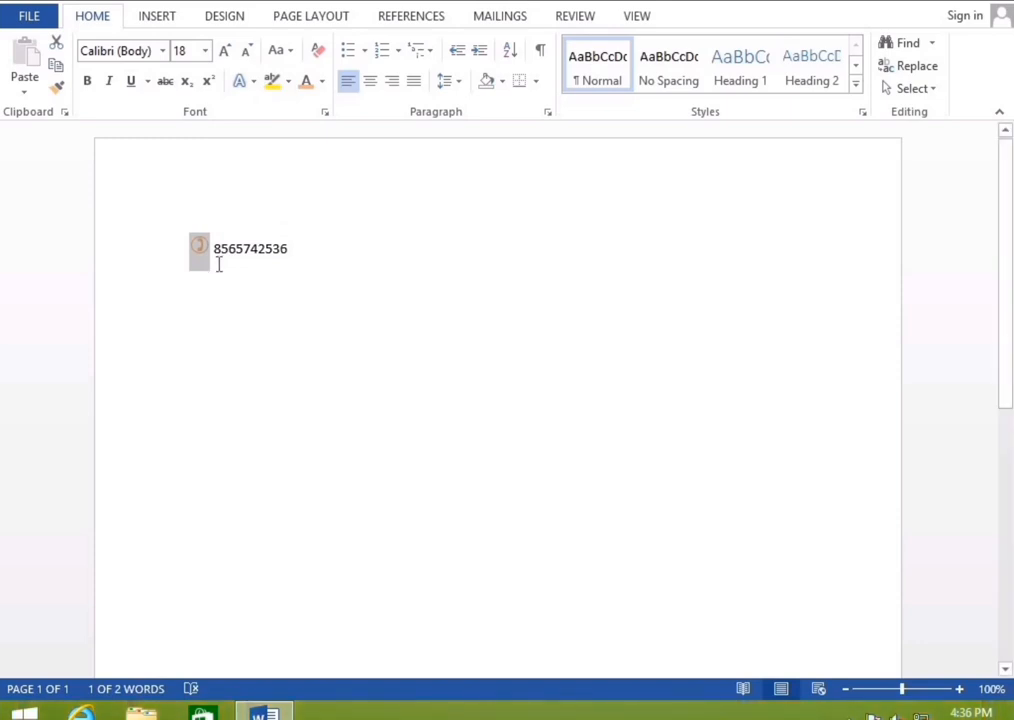
{"action": "left_click", "coordinate": [337, 261]}
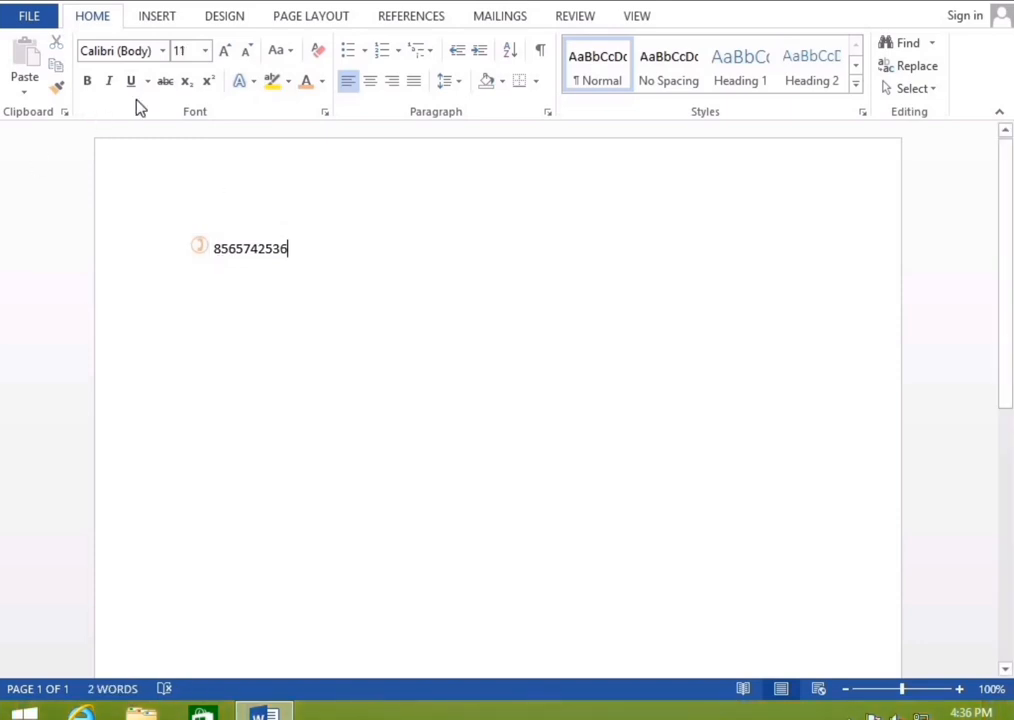
{"action": "left_click", "coordinate": [150, 22]}
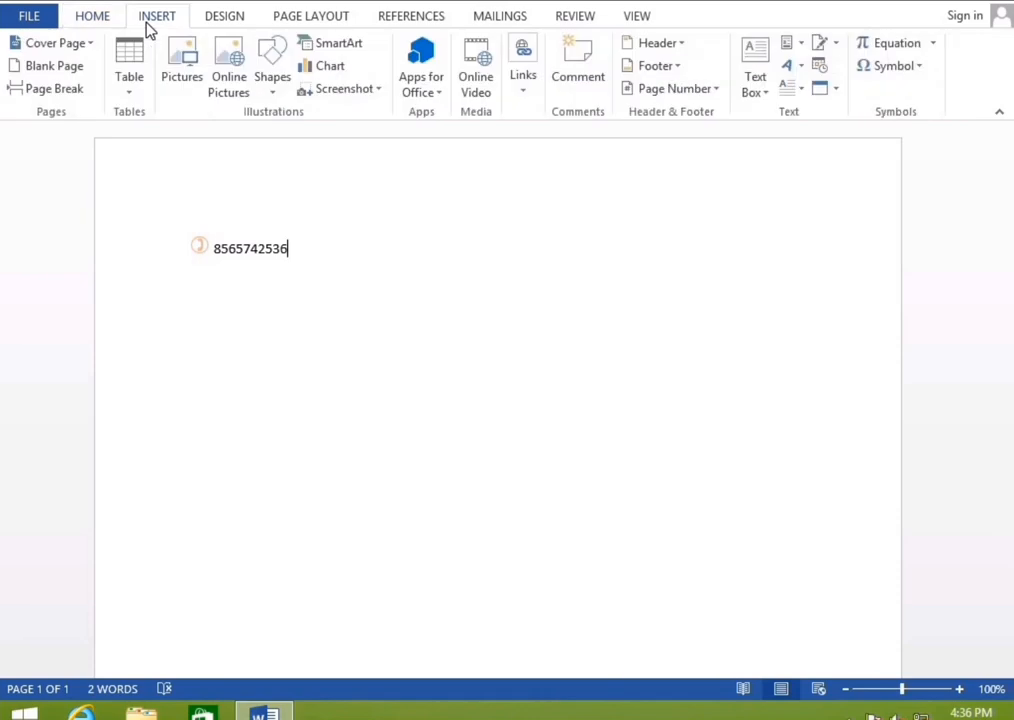